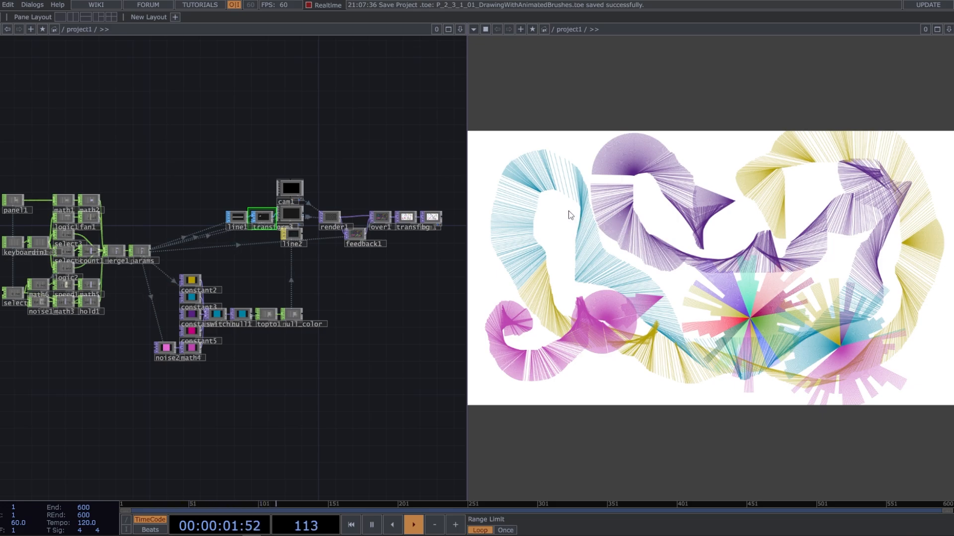
Clear the drawing canvas and paint new animated line-brush strokes in yellow and blue on it
{"action": "mouse_move", "coordinate": [569, 210]}
{"action": "left_mouse_down"}
{"action": "mouse_move", "coordinate": [573, 190]}
{"action": "mouse_move", "coordinate": [554, 188]}
{"action": "mouse_move", "coordinate": [553, 218]}
{"action": "mouse_move", "coordinate": [645, 186]}
{"action": "mouse_move", "coordinate": [769, 203]}
{"action": "mouse_move", "coordinate": [810, 194]}
{"action": "left_mouse_up"}
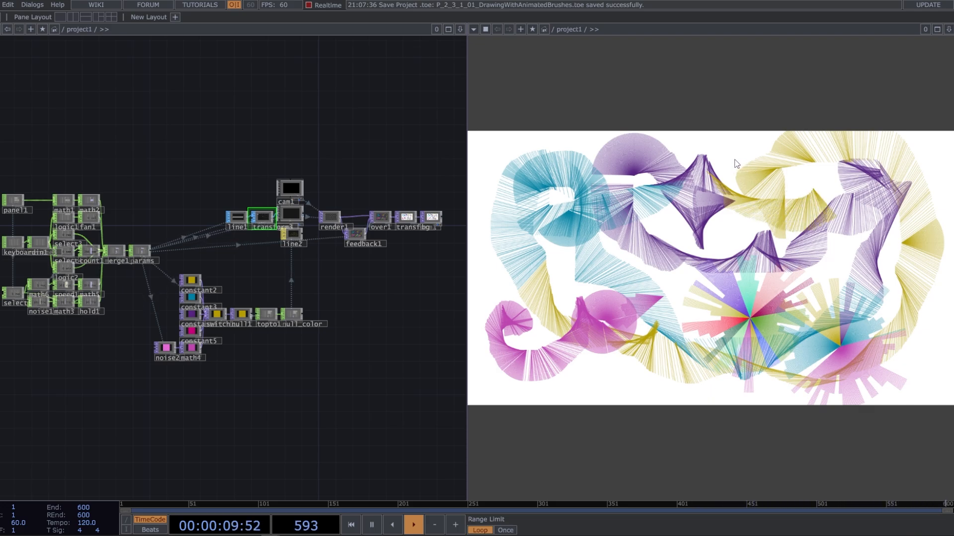
{"action": "left_click_drag", "start_coordinate": [736, 164], "coordinate": [725, 172]}
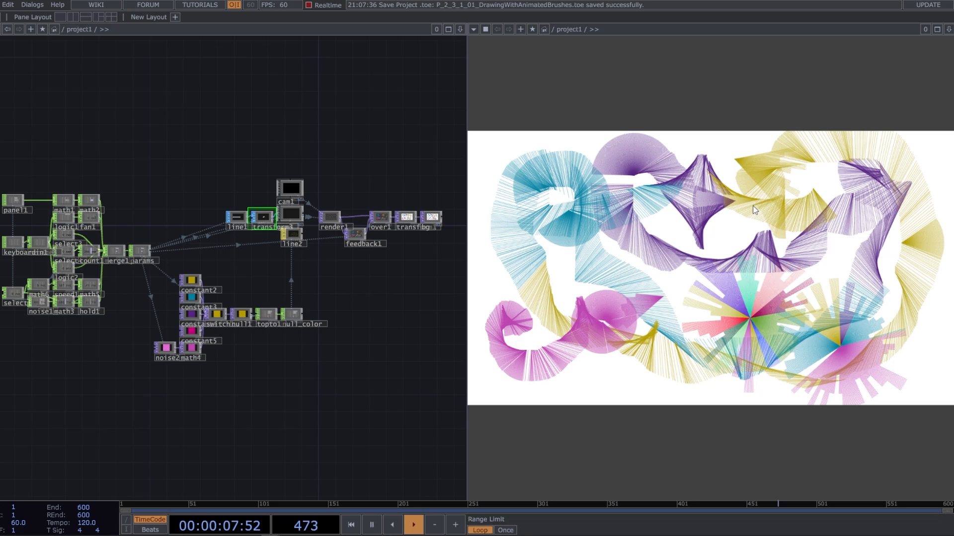
{"action": "key", "text": "Delete"}
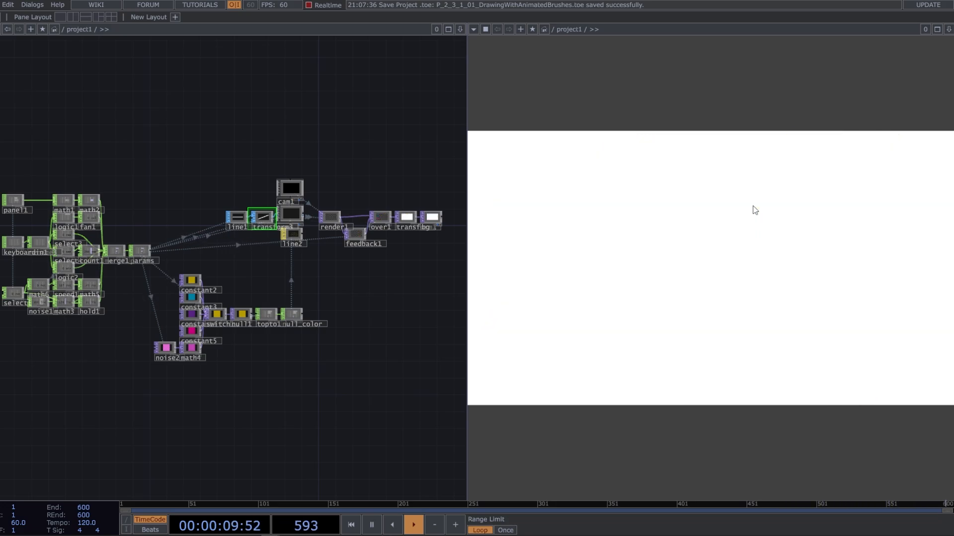
{"action": "mouse_move", "coordinate": [753, 206]}
{"action": "left_mouse_down"}
{"action": "mouse_move", "coordinate": [795, 230]}
{"action": "mouse_move", "coordinate": [804, 265]}
{"action": "mouse_move", "coordinate": [787, 278]}
{"action": "mouse_move", "coordinate": [686, 291]}
{"action": "mouse_move", "coordinate": [628, 211]}
{"action": "mouse_move", "coordinate": [652, 214]}
{"action": "mouse_move", "coordinate": [620, 191]}
{"action": "left_mouse_up"}
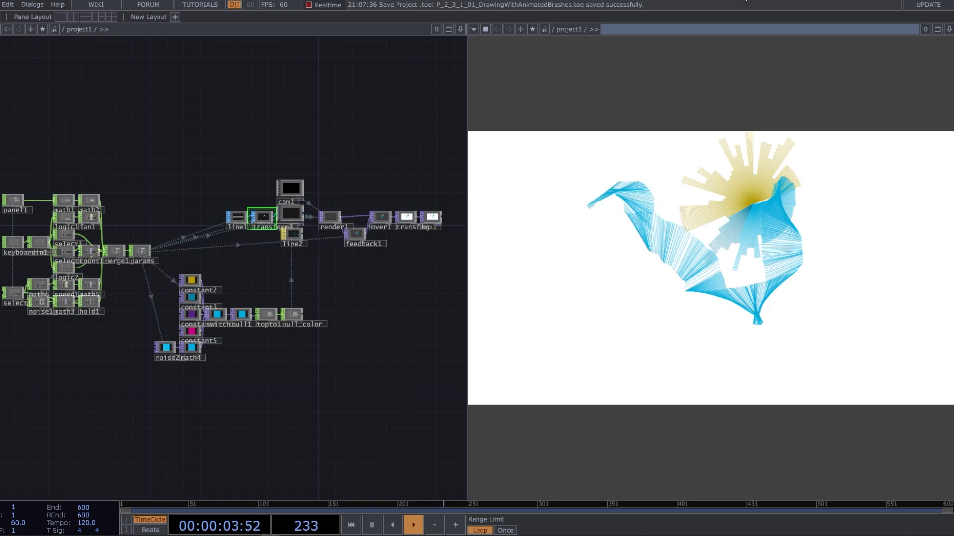
Look at the P_2_3_1_01 reference sketch page on generative-gestaltung.de in the browser and return to TouchDesigner
{"action": "left_click_drag", "start_coordinate": [745, 0], "coordinate": [0, 163]}
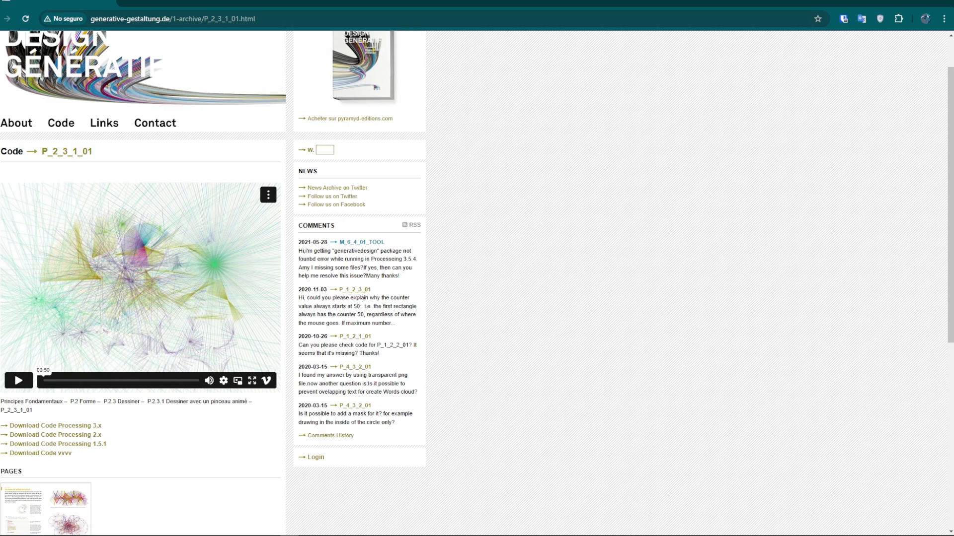
{"action": "left_click_drag", "start_coordinate": [1, 268], "coordinate": [358, 1]}
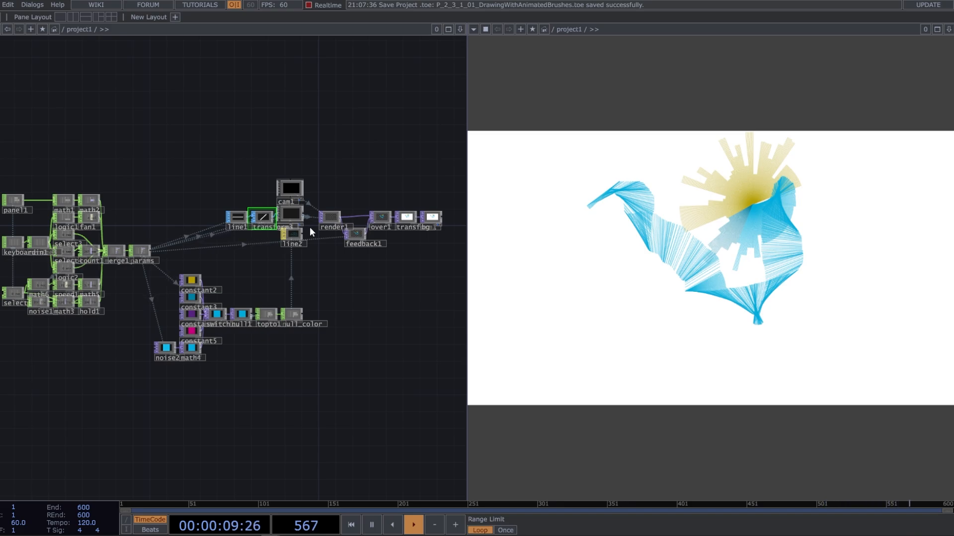
Examine the finished drawing network, from the line geometry and colour constants to the render and feedback chain
{"action": "scroll", "coordinate": [229, 229], "scroll_direction": "up", "scroll_amount": 4}
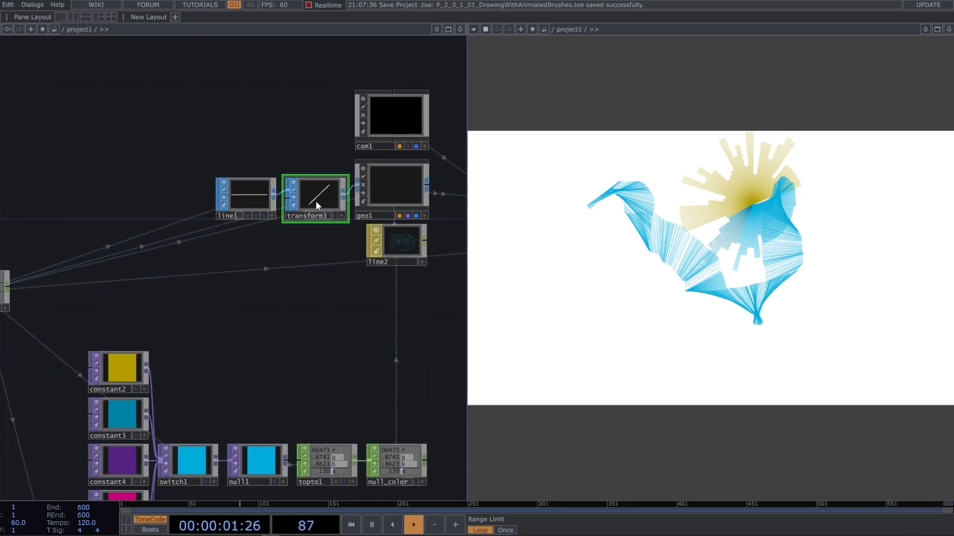
{"action": "scroll", "coordinate": [329, 251], "scroll_direction": "down", "scroll_amount": 3}
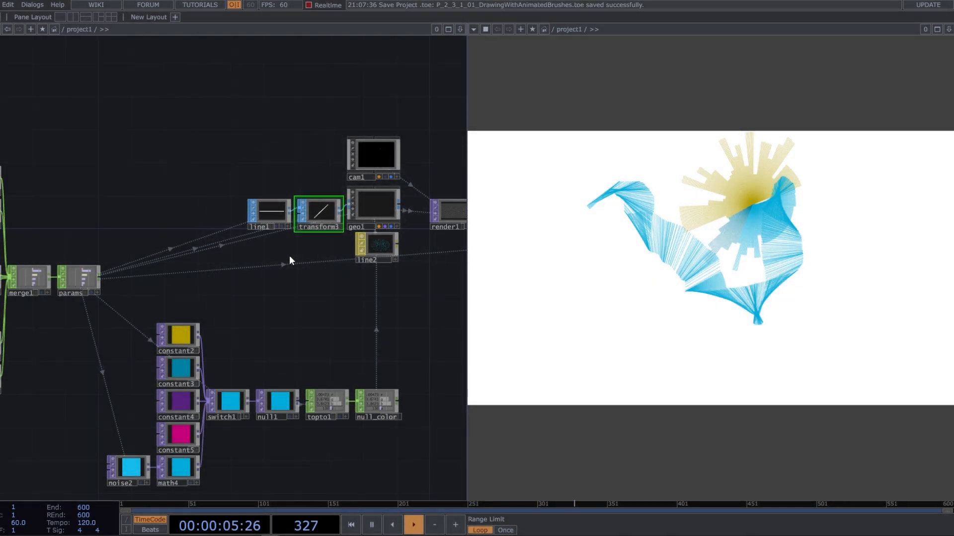
{"action": "scroll", "coordinate": [290, 255], "scroll_direction": "down", "scroll_amount": 3}
{"action": "scroll", "coordinate": [330, 273], "scroll_direction": "up", "scroll_amount": 1}
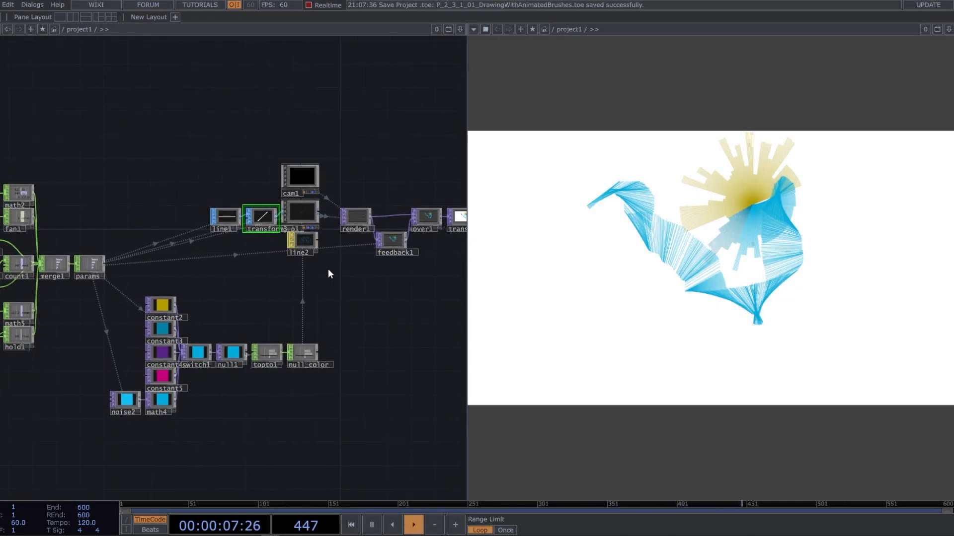
{"action": "scroll", "coordinate": [328, 269], "scroll_direction": "down", "scroll_amount": 4}
{"action": "scroll", "coordinate": [327, 269], "scroll_direction": "up", "scroll_amount": 2}
{"action": "left_click_drag", "start_coordinate": [333, 276], "coordinate": [323, 273]}
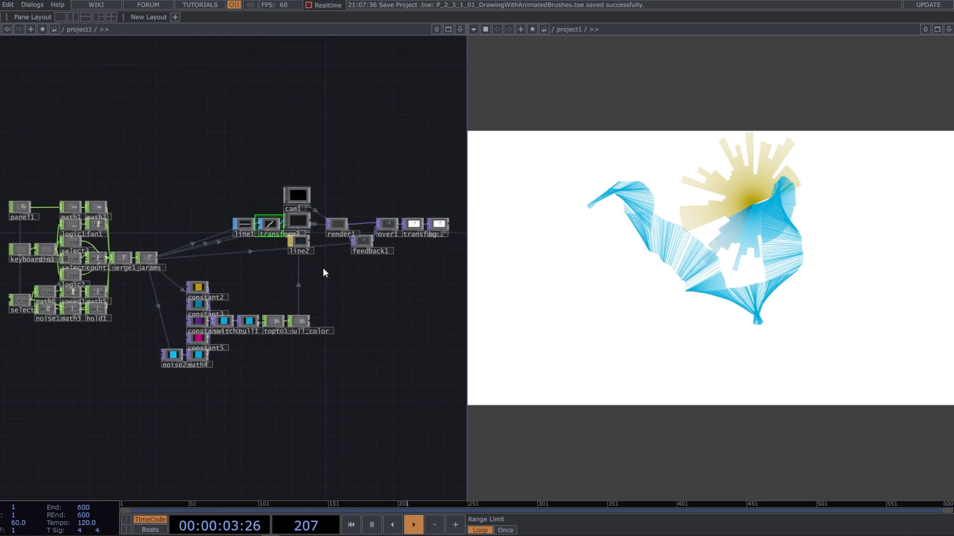
Switch to the empty TouchDesigner project
{"action": "left_click_drag", "start_coordinate": [598, 0], "coordinate": [0, 2]}
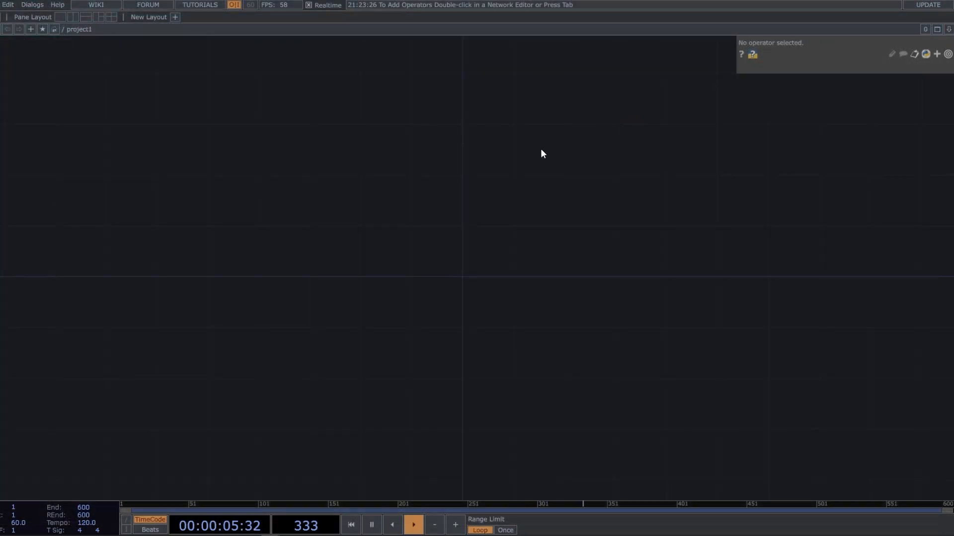
{"action": "left_click_drag", "start_coordinate": [502, 248], "coordinate": [442, 239]}
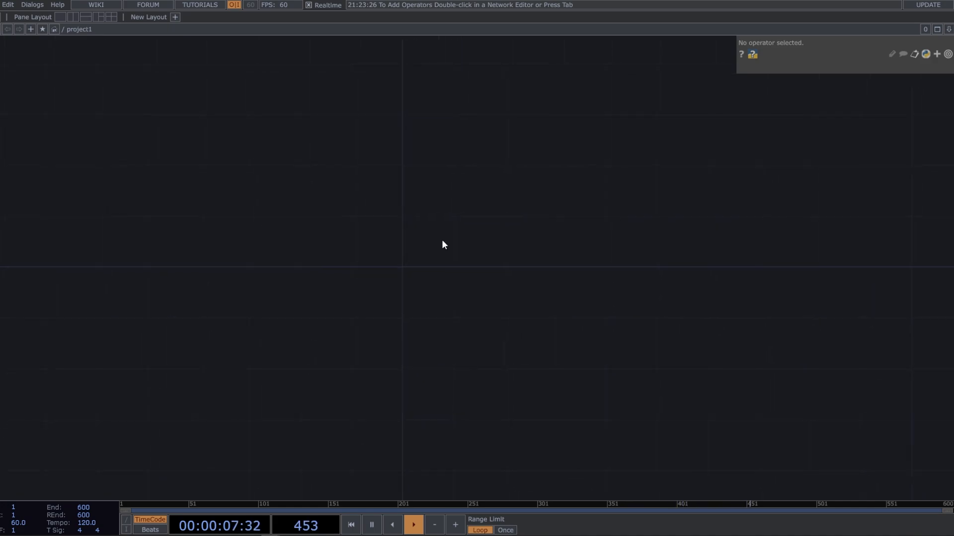
{"action": "left_click_drag", "start_coordinate": [407, 209], "coordinate": [480, 223]}
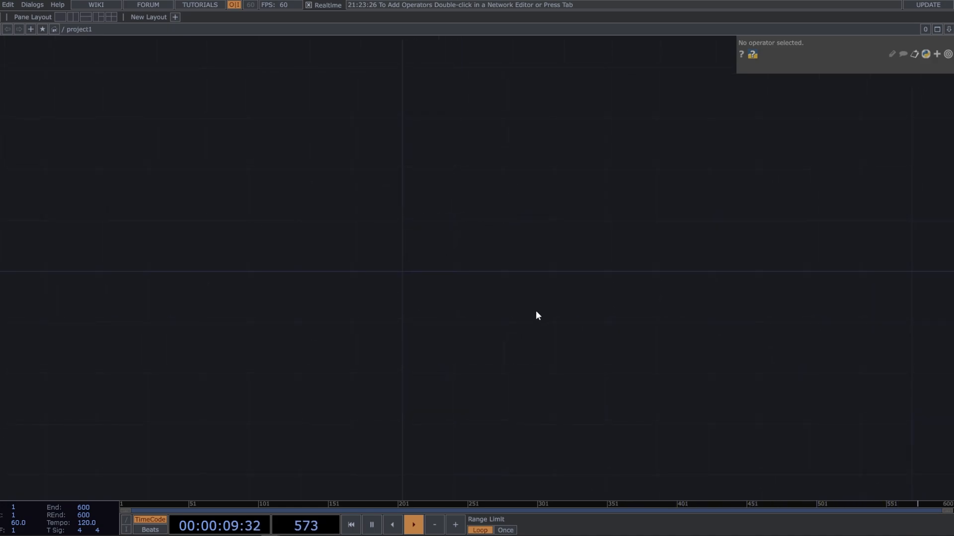
{"action": "key", "text": "ctrl"}
{"action": "key", "text": "ctrl"}
{"action": "key", "text": "ctrl"}
{"action": "key", "text": "ctrl"}
{"action": "left_click_drag", "start_coordinate": [432, 241], "coordinate": [449, 230]}
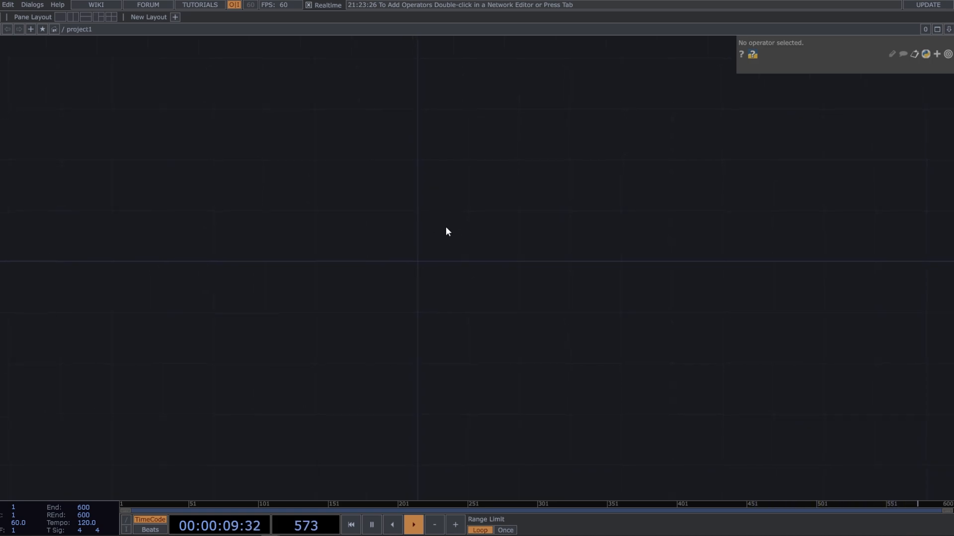
{"action": "left_click_drag", "start_coordinate": [524, 224], "coordinate": [528, 224]}
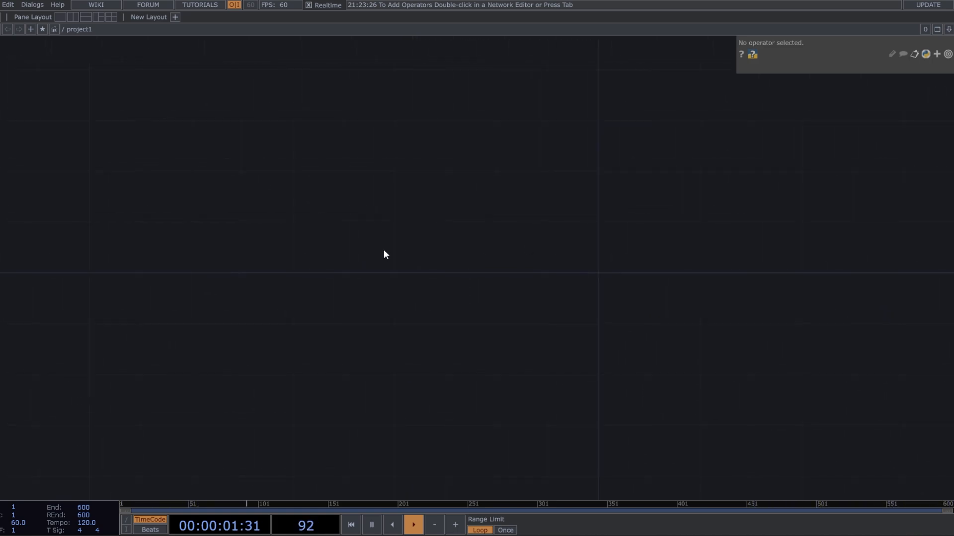
Add a Line SOP to the empty network and connect a Transform SOP to its output
{"action": "key", "text": "Tab"}
{"action": "type", "text": "li"}
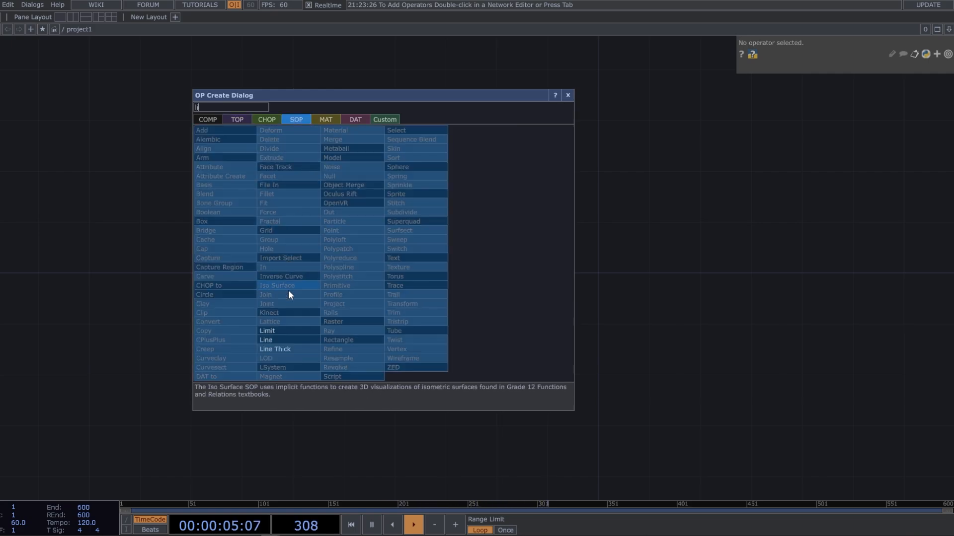
{"action": "left_click", "coordinate": [306, 339]}
{"action": "left_click", "coordinate": [327, 243]}
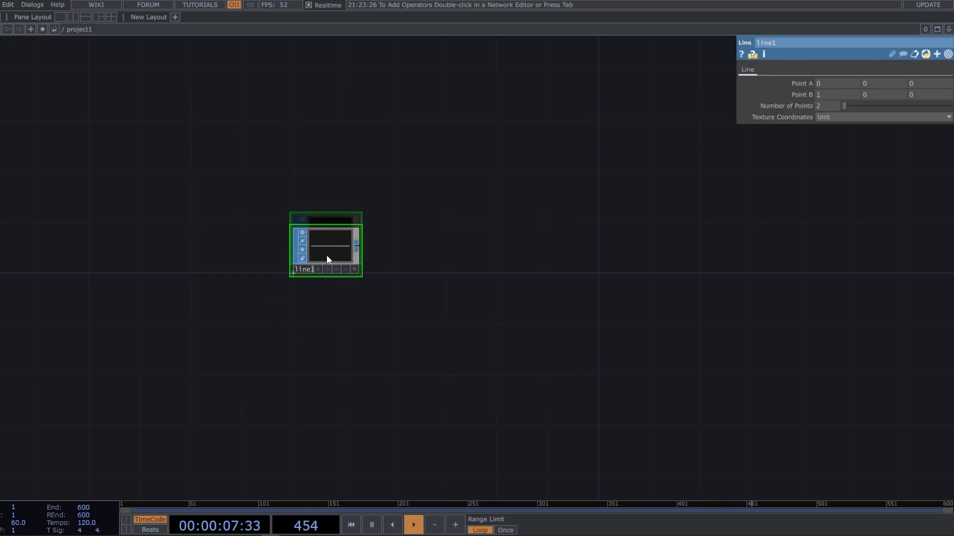
{"action": "left_click", "coordinate": [357, 241]}
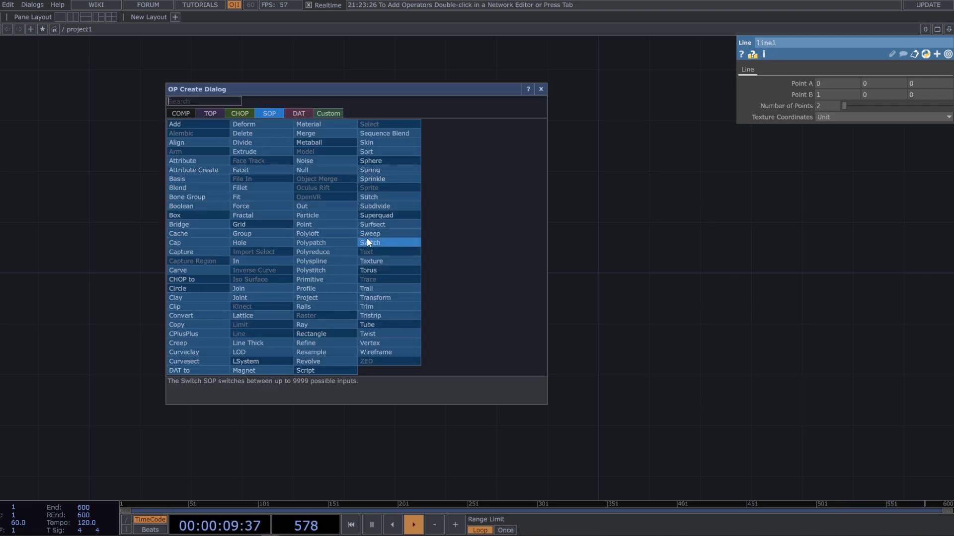
{"action": "left_click", "coordinate": [393, 289]}
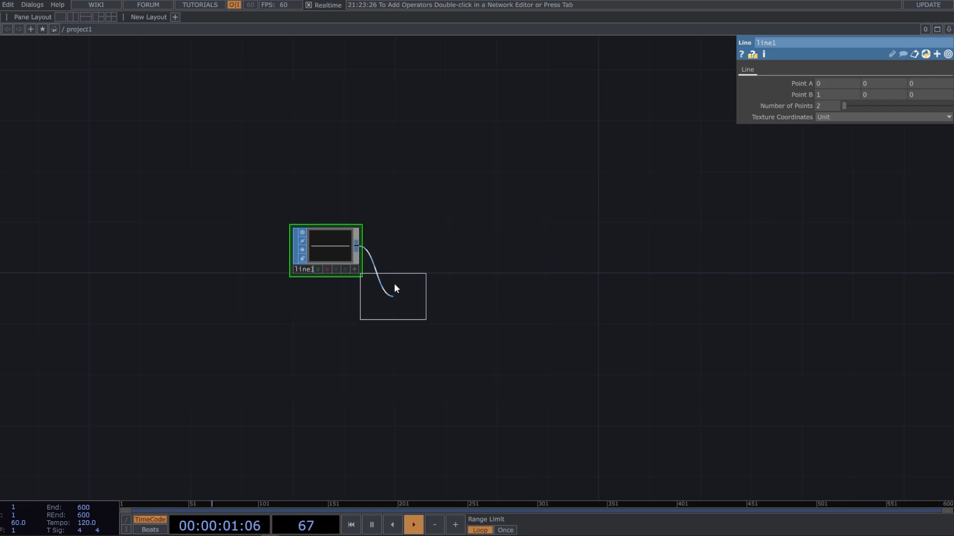
{"action": "left_click", "coordinate": [403, 247]}
Add a Geometry COMP fed by the Transform SOP and place it after the Transform
{"action": "left_click", "coordinate": [433, 245]}
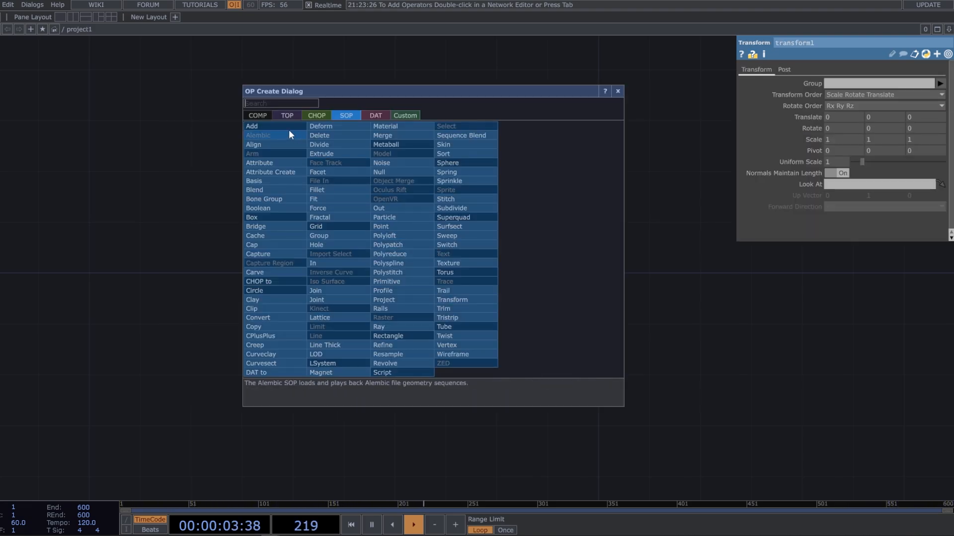
{"action": "left_click", "coordinate": [269, 116]}
{"action": "left_click", "coordinate": [278, 199]}
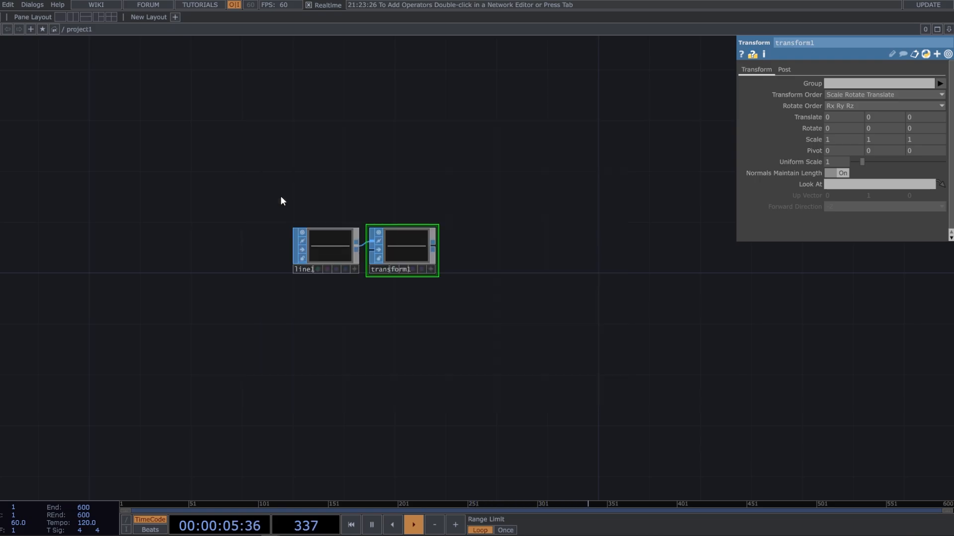
{"action": "left_click", "coordinate": [510, 244]}
Add a Camera COMP and place it directly above the Geometry COMP
{"action": "key", "text": "Tab"}
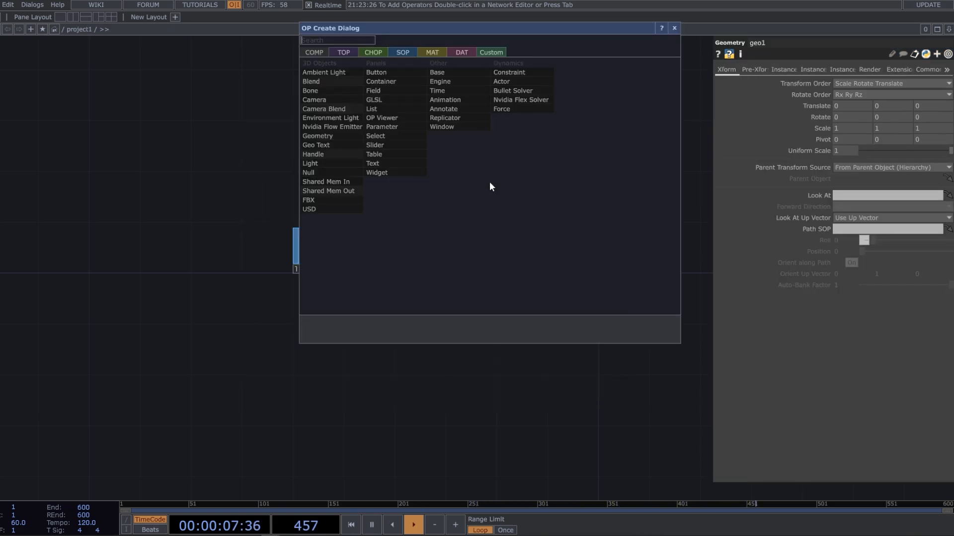
{"action": "type", "text": "ca"}
{"action": "left_click", "coordinate": [332, 99]}
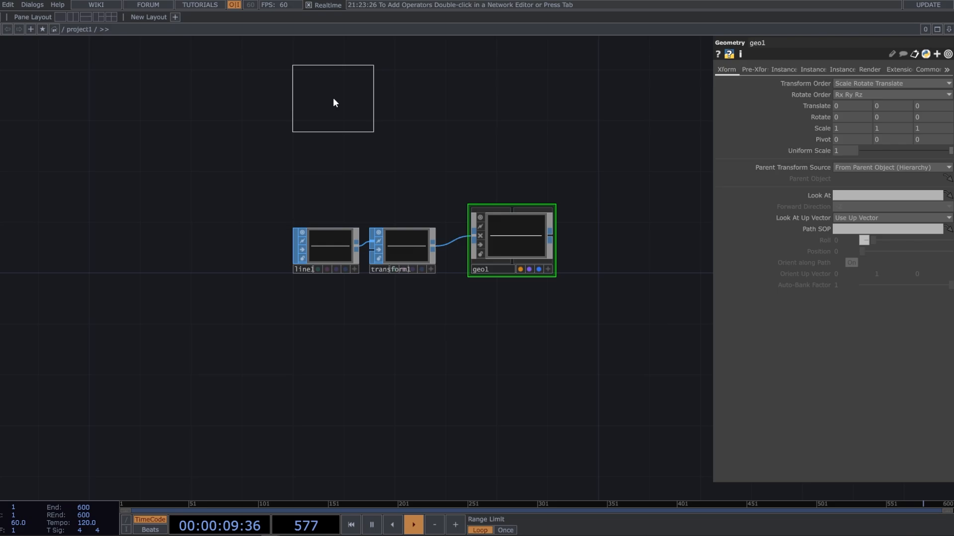
{"action": "left_click", "coordinate": [513, 168]}
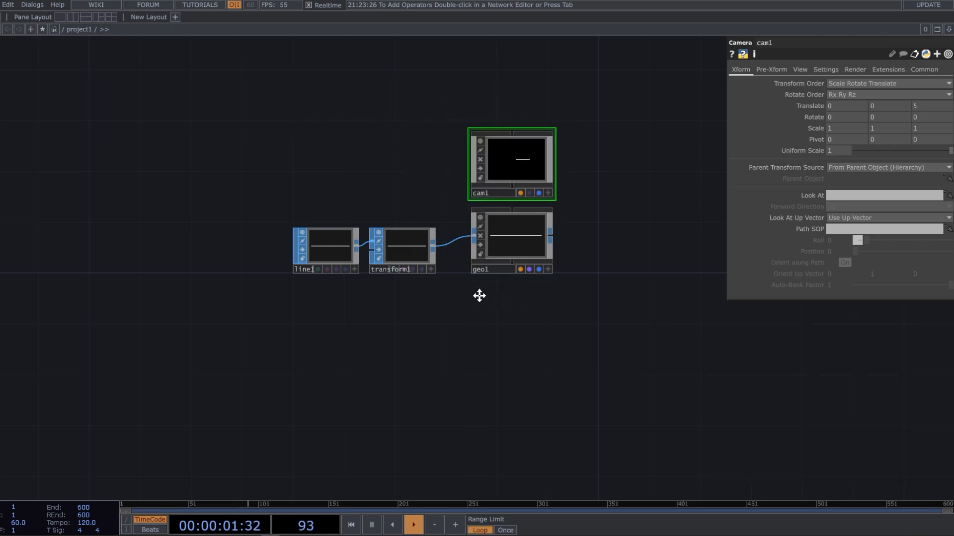
Add a Line MAT below the Geometry COMP and assign it as the geometry's material
{"action": "key", "text": "h"}
{"action": "key", "text": "Tab"}
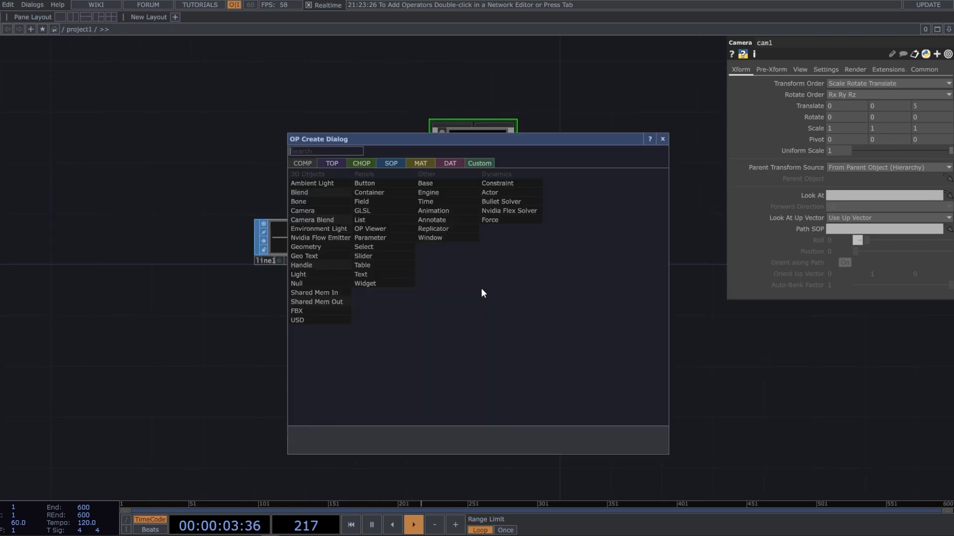
{"action": "type", "text": "li"}
{"action": "left_click", "coordinate": [425, 164]}
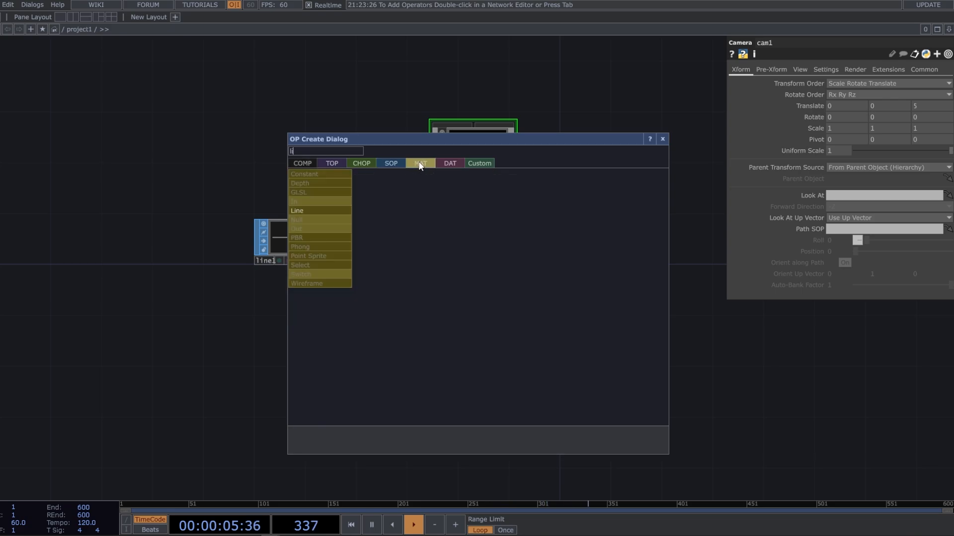
{"action": "left_click", "coordinate": [332, 210]}
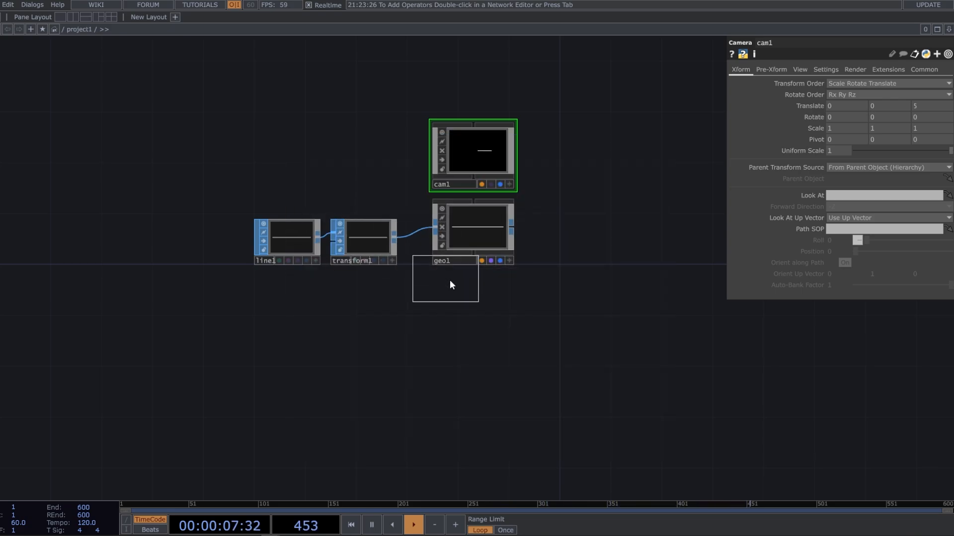
{"action": "left_click", "coordinate": [466, 297]}
{"action": "left_click_drag", "start_coordinate": [466, 297], "coordinate": [472, 238]}
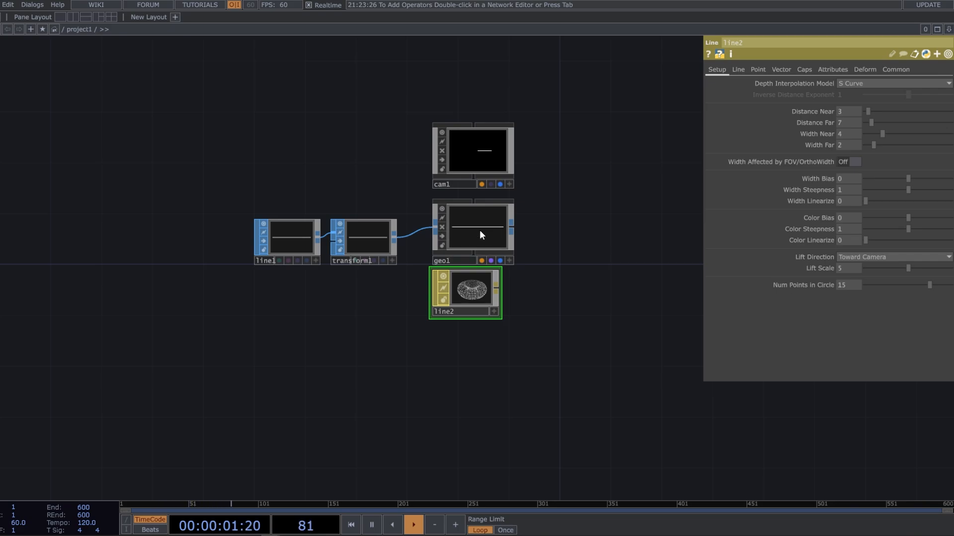
{"action": "left_click", "coordinate": [478, 229]}
Add a Render TOP after the camera and geometry components
{"action": "left_click_drag", "start_coordinate": [541, 285], "coordinate": [453, 255]}
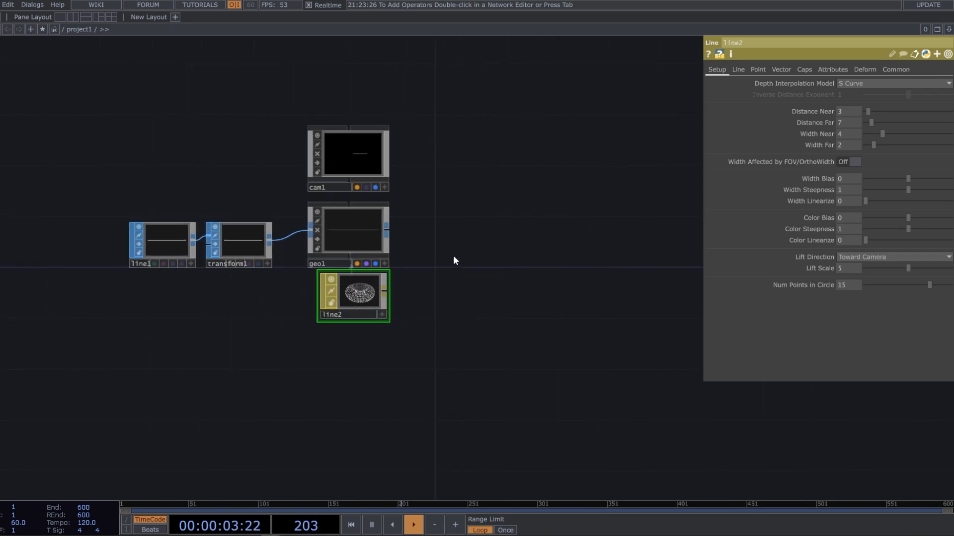
{"action": "key", "text": "Tab"}
{"action": "left_click", "coordinate": [311, 121]}
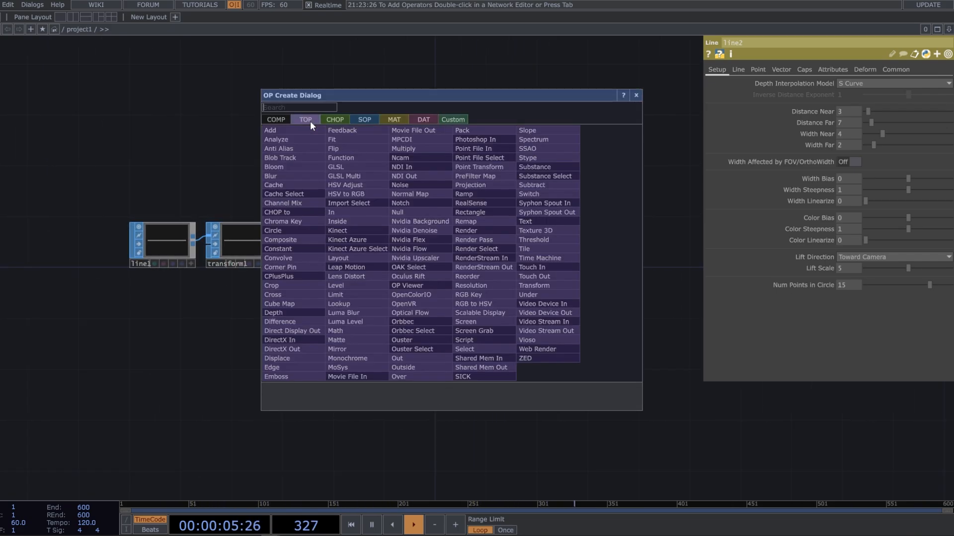
{"action": "type", "text": "re"}
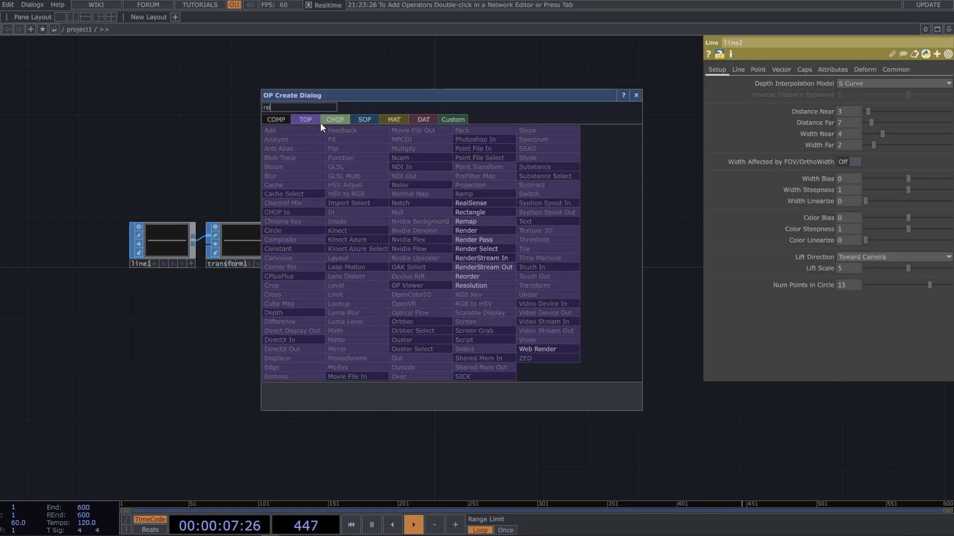
{"action": "left_click", "coordinate": [489, 230]}
{"action": "left_click", "coordinate": [472, 248]}
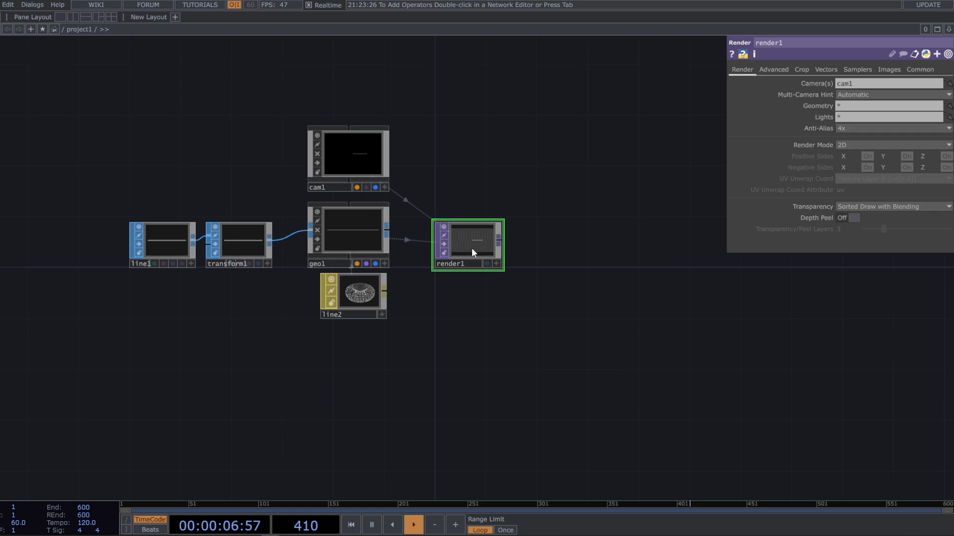
Connect a Feedback TOP to the Render TOP's output and place it below the render
{"action": "left_click", "coordinate": [501, 239]}
{"action": "type", "text": "fe"}
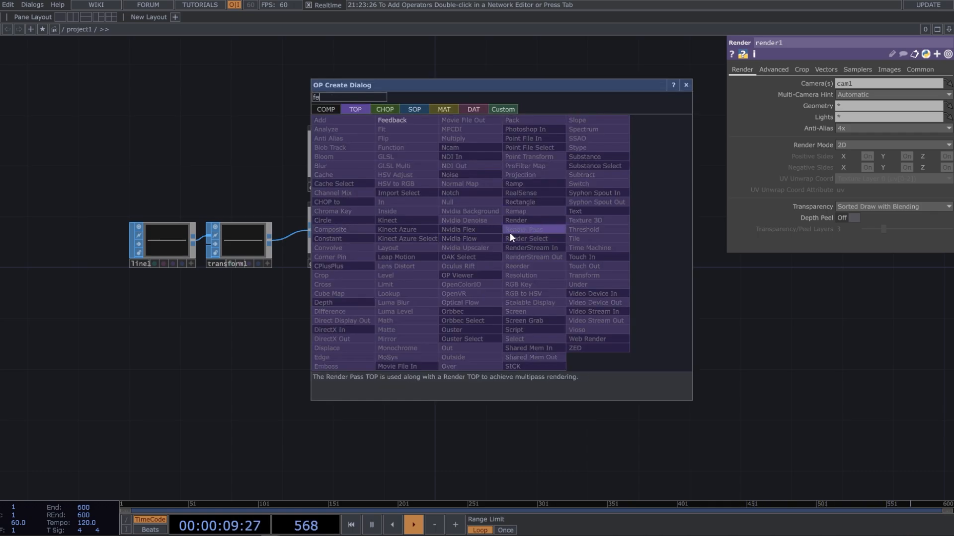
{"action": "left_click", "coordinate": [419, 121]}
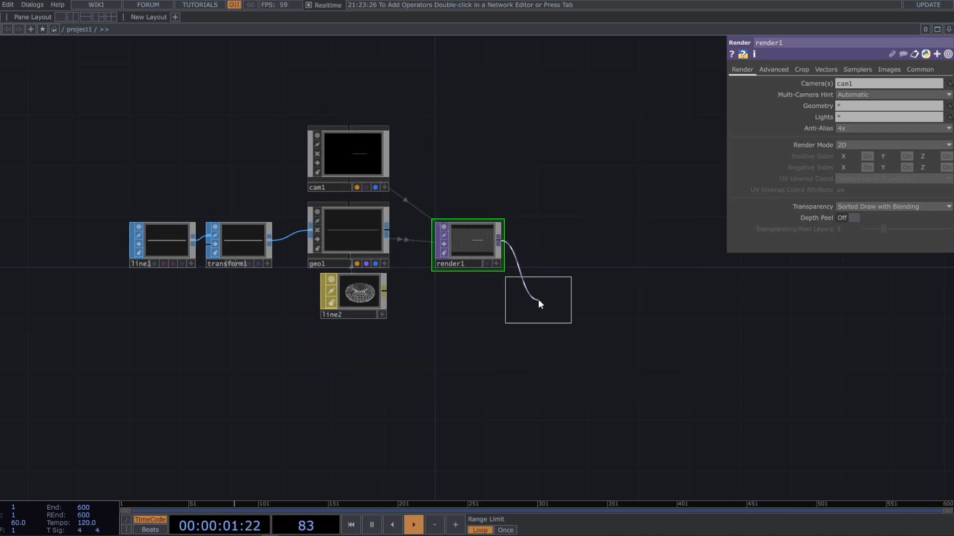
{"action": "left_click", "coordinate": [538, 299]}
Add an Over TOP after the Render TOP and connect the Feedback TOP to its second input
{"action": "left_click", "coordinate": [501, 240]}
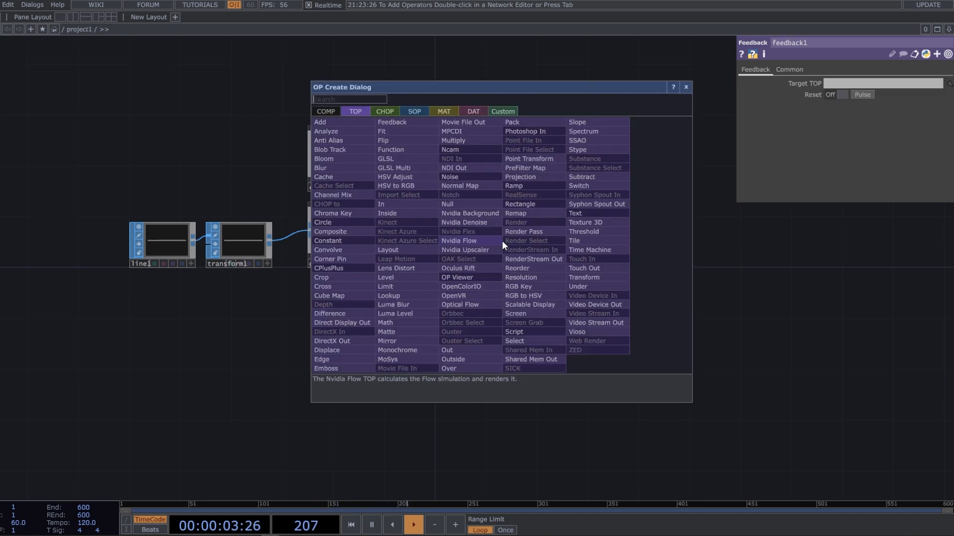
{"action": "type", "text": "on"}
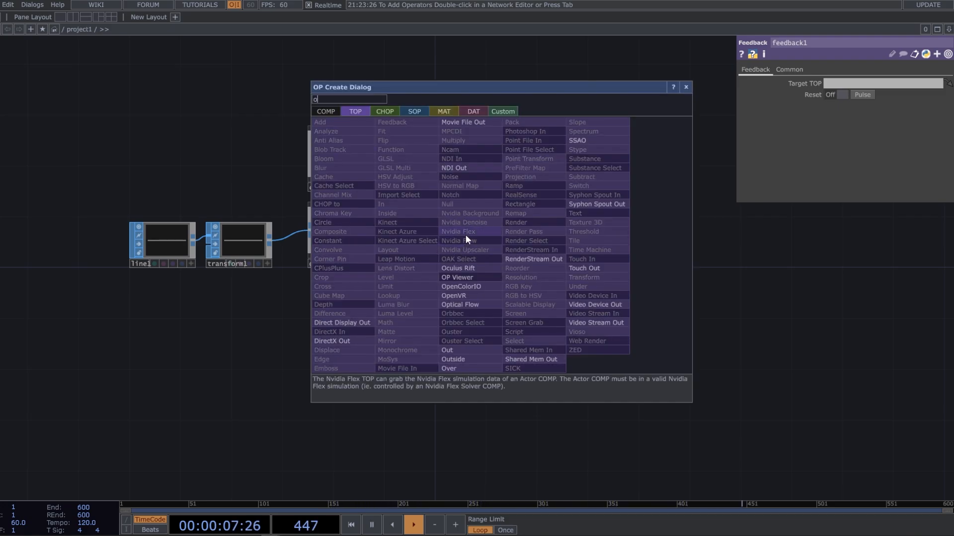
{"action": "key", "text": "BackSpace"}
{"action": "type", "text": "v"}
{"action": "left_click", "coordinate": [454, 368]}
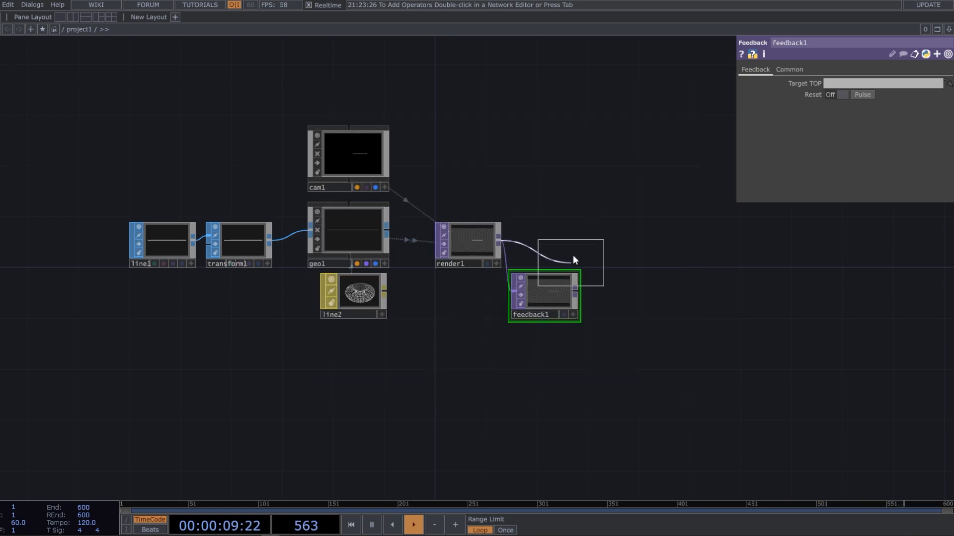
{"action": "left_click", "coordinate": [635, 248]}
{"action": "left_click_drag", "start_coordinate": [609, 301], "coordinate": [547, 268]}
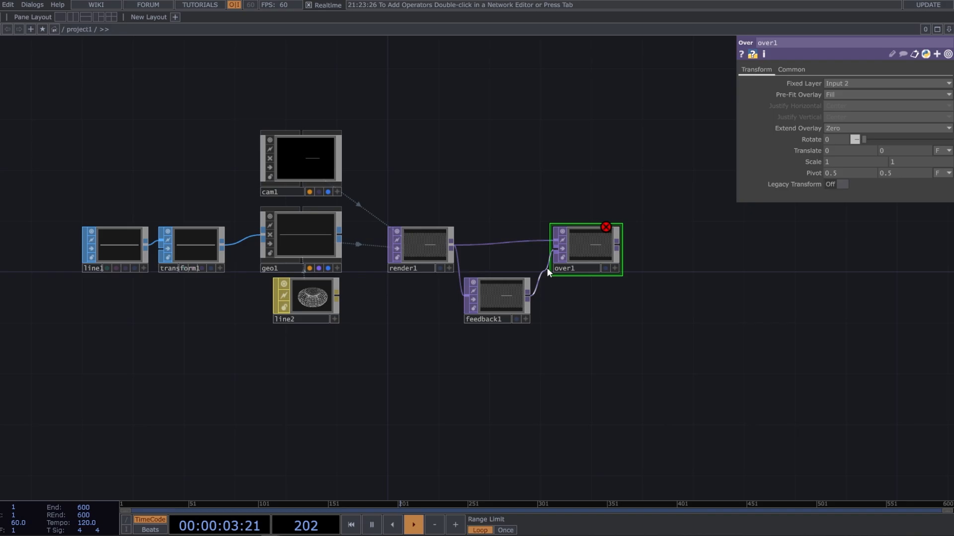
Add a Transform TOP to the output of the Over TOP
{"action": "left_click_drag", "start_coordinate": [611, 311], "coordinate": [534, 314]}
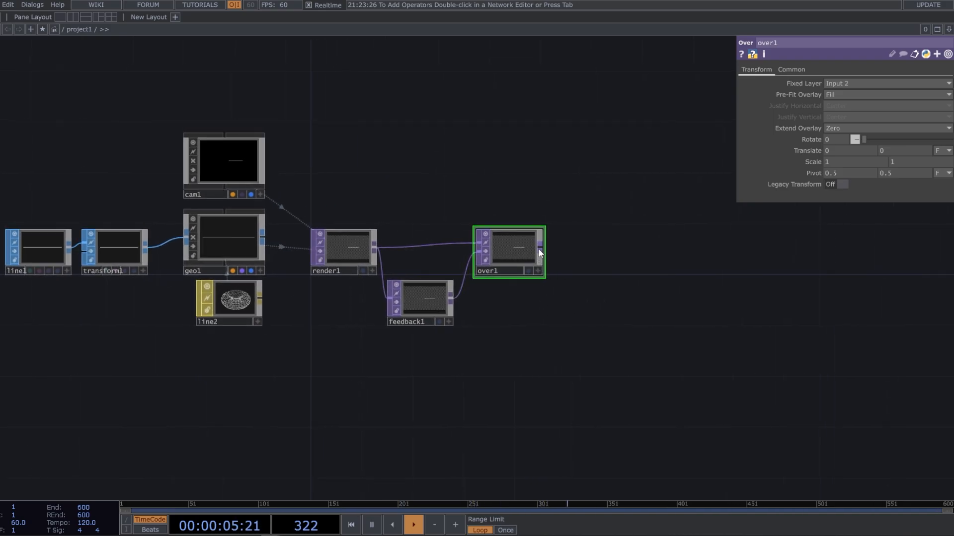
{"action": "right_click", "coordinate": [539, 249]}
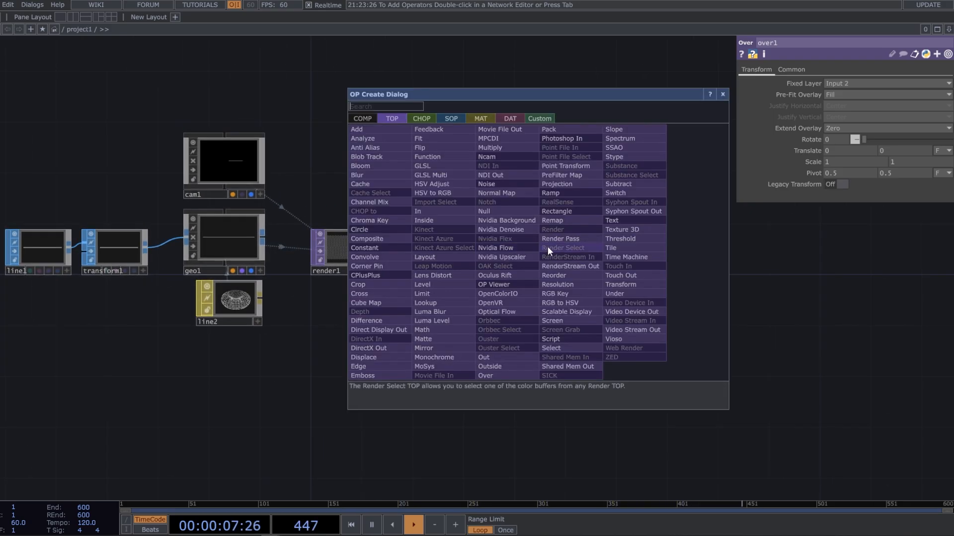
{"action": "type", "text": "tr"}
{"action": "left_click", "coordinate": [623, 282]}
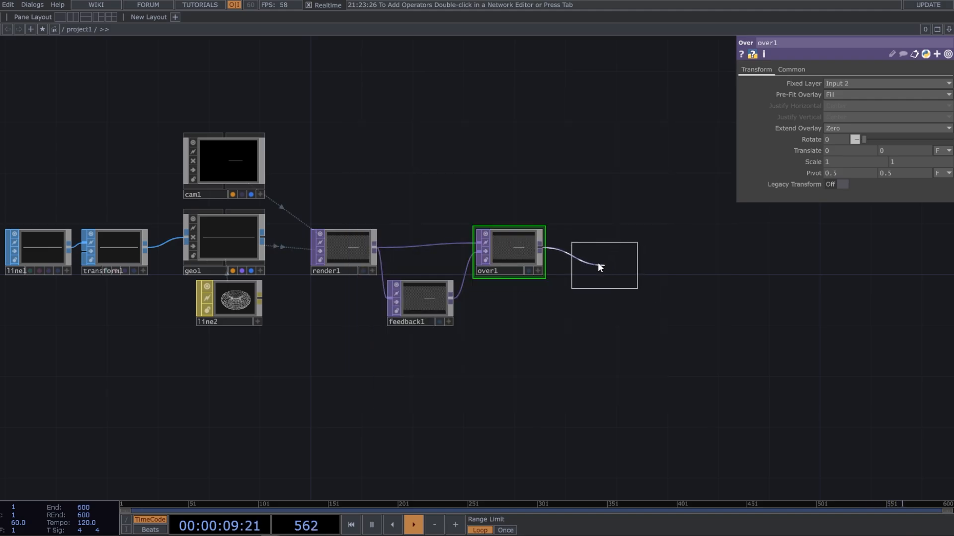
{"action": "left_click", "coordinate": [580, 252]}
Add a Null TOP after the new Transform TOP and rename it bg
{"action": "right_click", "coordinate": [615, 249]}
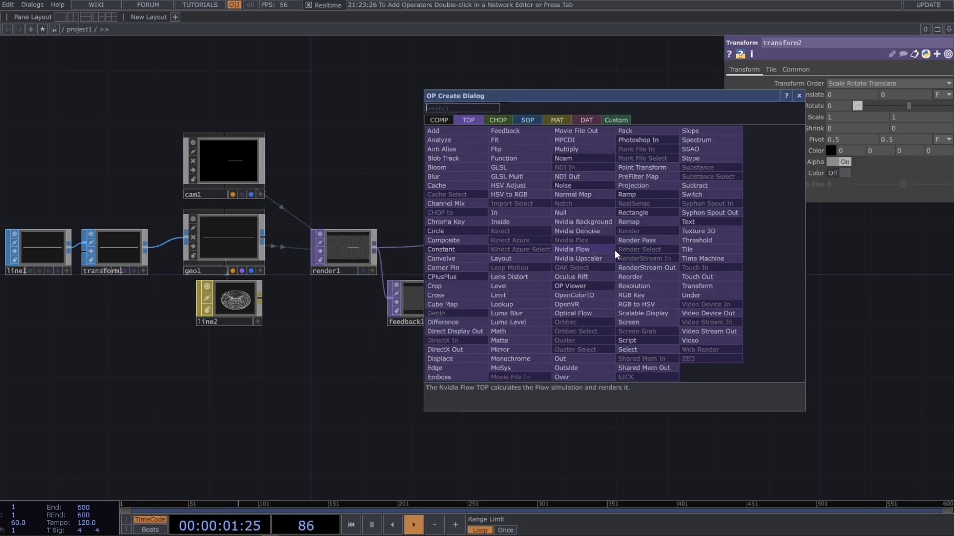
{"action": "type", "text": "n"}
{"action": "left_click", "coordinate": [583, 213]}
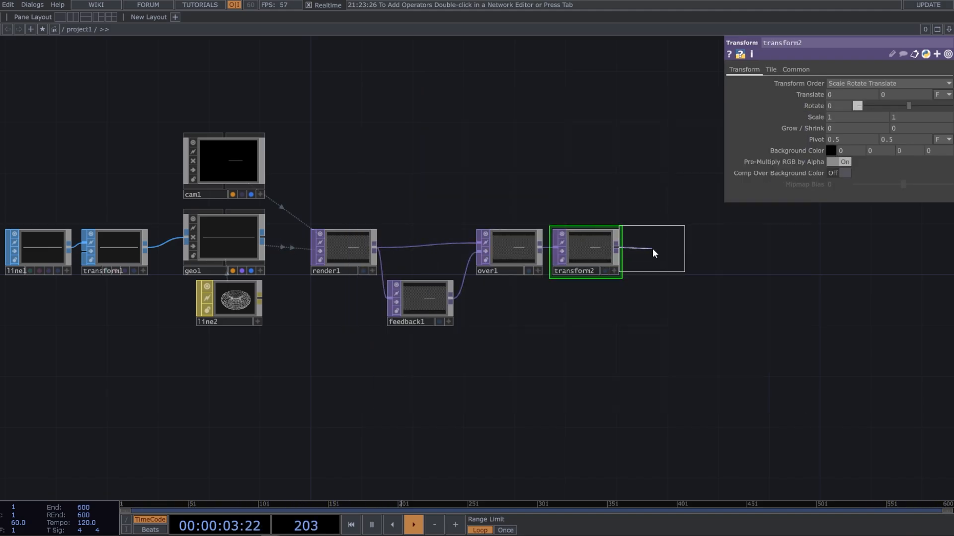
{"action": "left_click", "coordinate": [663, 252]}
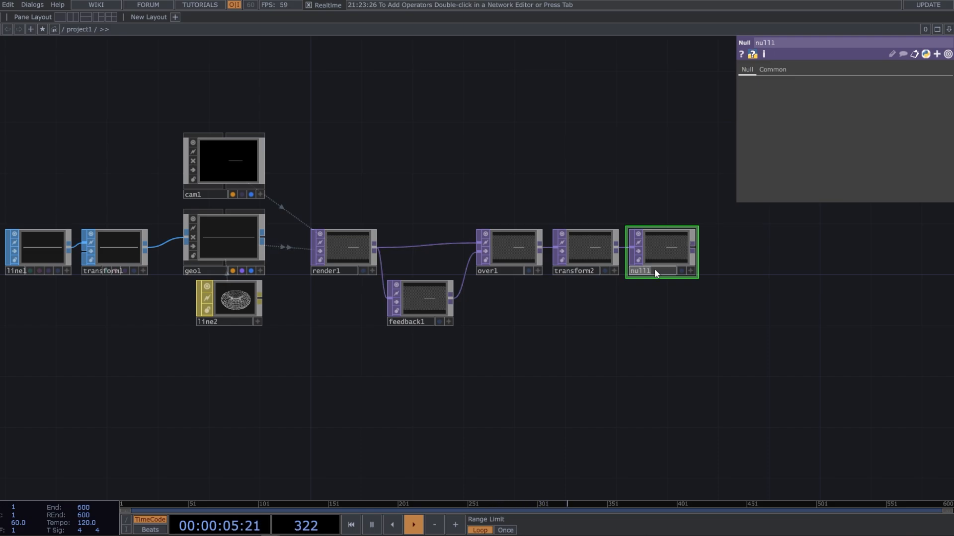
{"action": "double_click", "coordinate": [654, 269]}
{"action": "type", "text": "bg"}
{"action": "key", "text": "Return"}
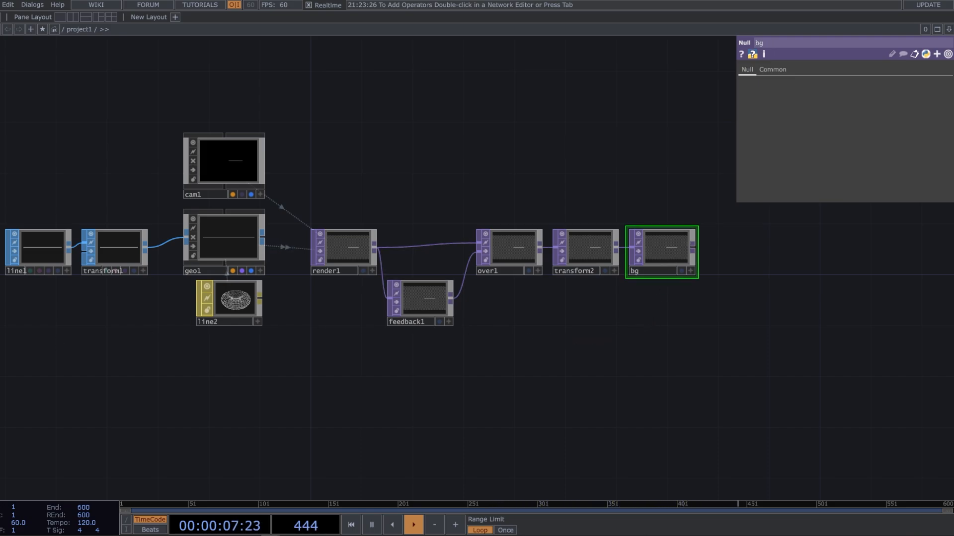
Go up to the parent network, set the project1 container's Background TOP to ./bg, and show its layout parameters
{"action": "scroll", "coordinate": [406, 318], "scroll_direction": "down", "scroll_amount": 10}
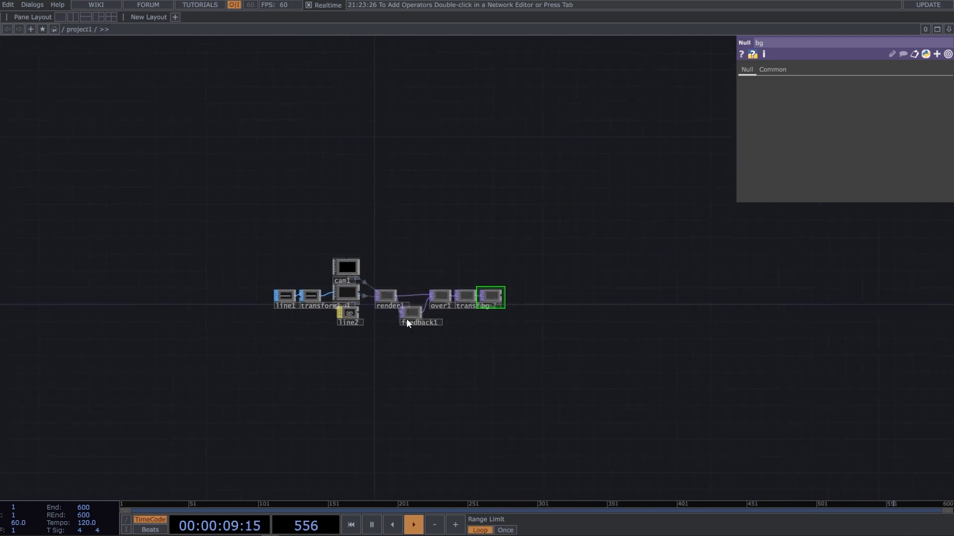
{"action": "scroll", "coordinate": [434, 326], "scroll_direction": "down", "scroll_amount": 6}
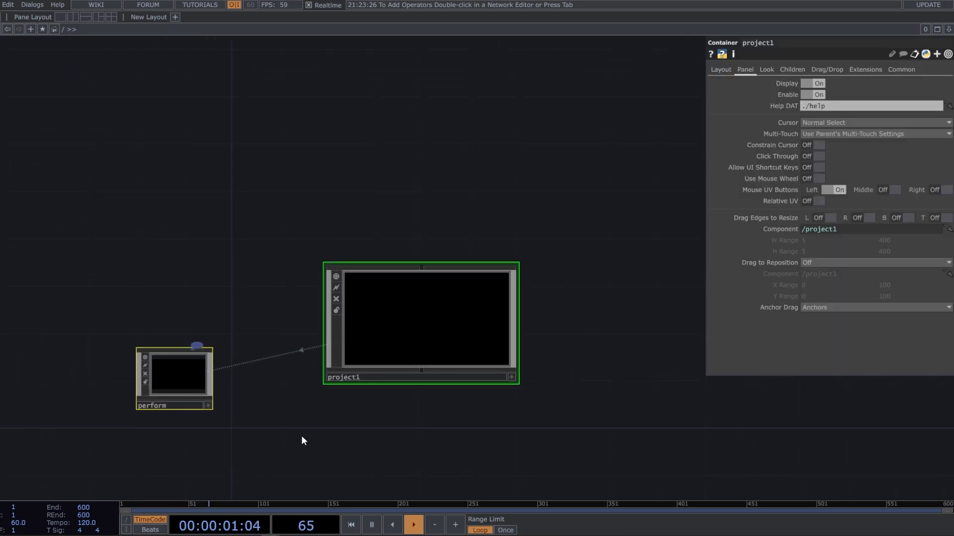
{"action": "scroll", "coordinate": [302, 440], "scroll_direction": "up", "scroll_amount": 6}
{"action": "left_click_drag", "start_coordinate": [456, 289], "coordinate": [420, 296]}
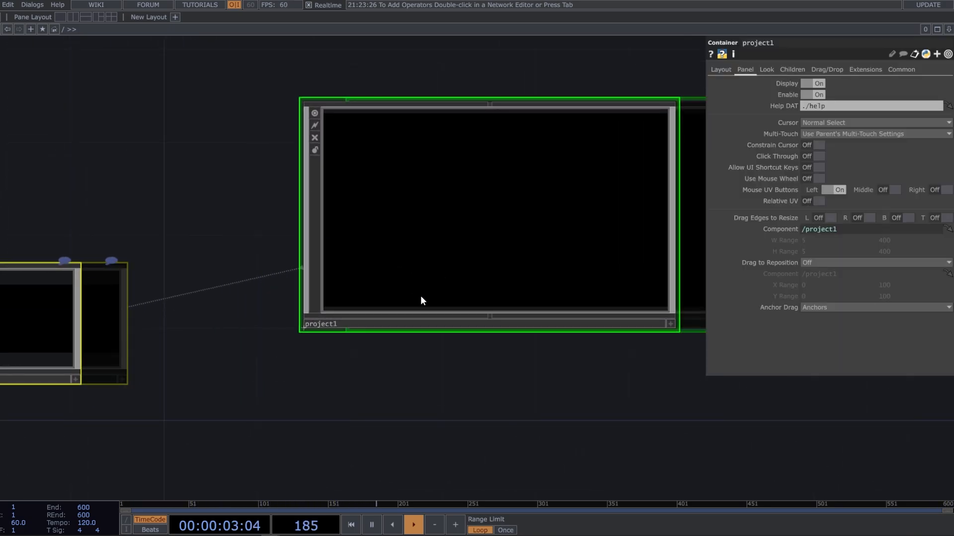
{"action": "left_click_drag", "start_coordinate": [445, 266], "coordinate": [306, 359]}
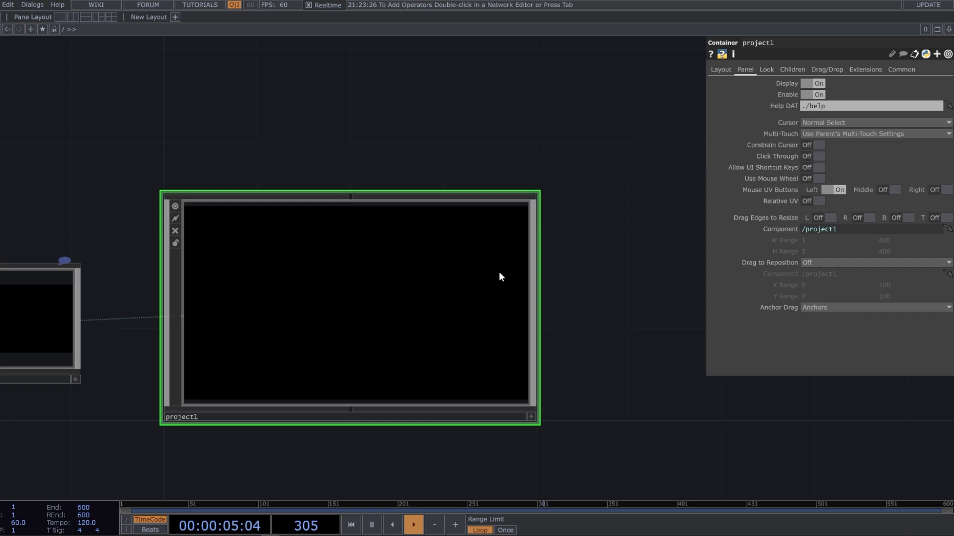
{"action": "left_click", "coordinate": [766, 69]}
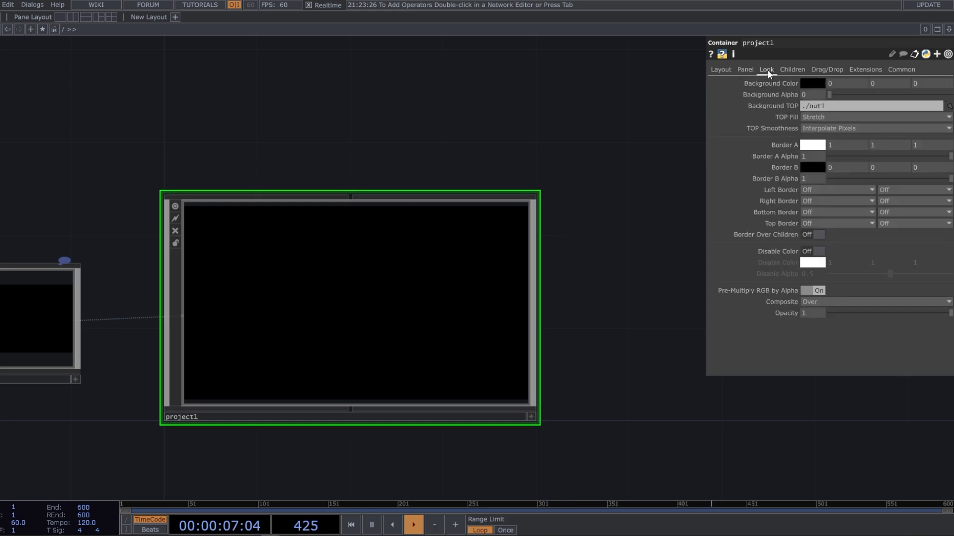
{"action": "left_click", "coordinate": [828, 104]}
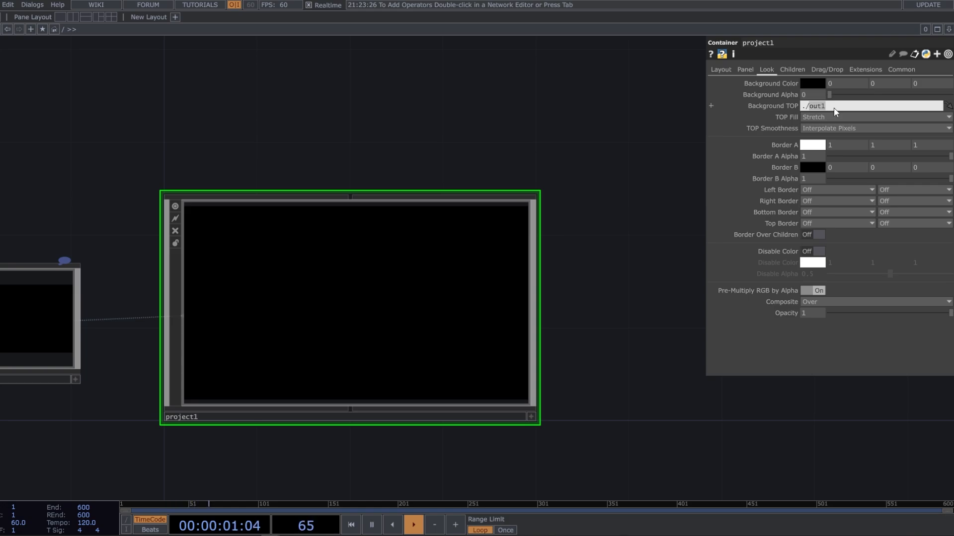
{"action": "type", "text": "bg"}
{"action": "key", "text": "Return"}
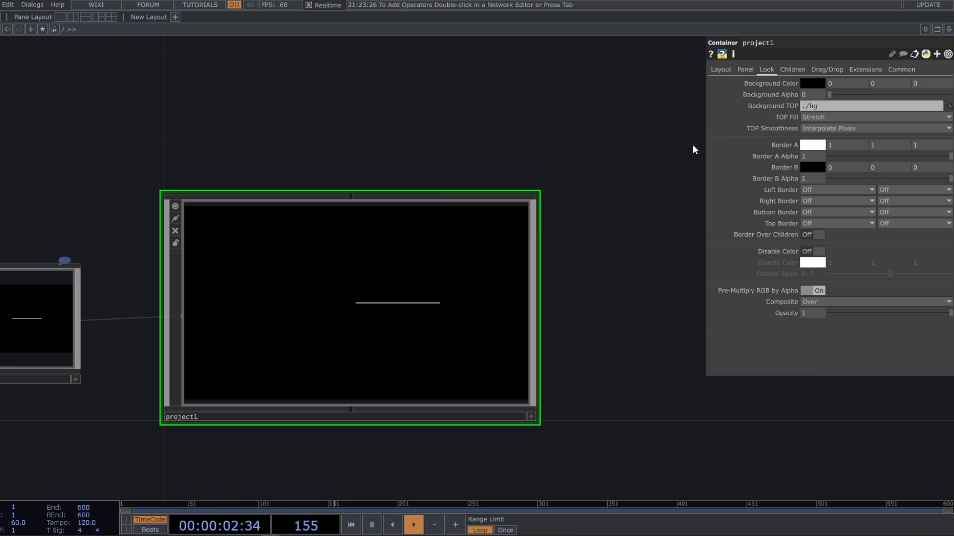
{"action": "left_click", "coordinate": [730, 71]}
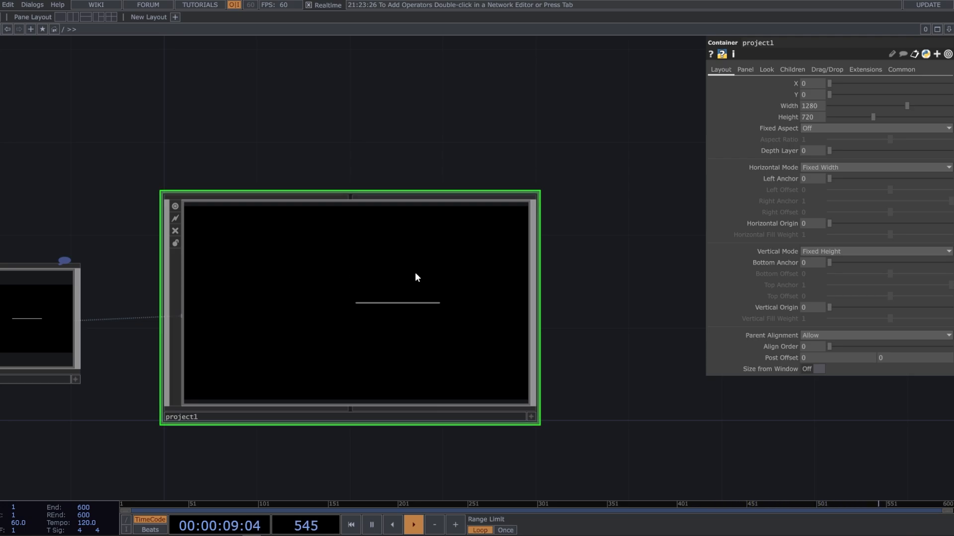
Return inside project1 and add a Constant TOP in the empty area below the line SOP chain
{"action": "key", "text": "i"}
{"action": "left_click_drag", "start_coordinate": [412, 344], "coordinate": [432, 324]}
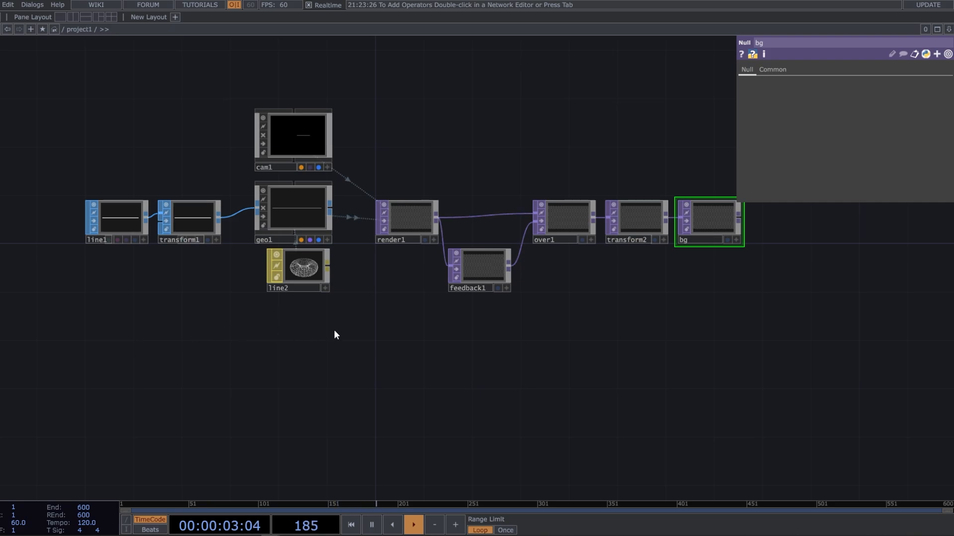
{"action": "left_click_drag", "start_coordinate": [325, 381], "coordinate": [493, 341]}
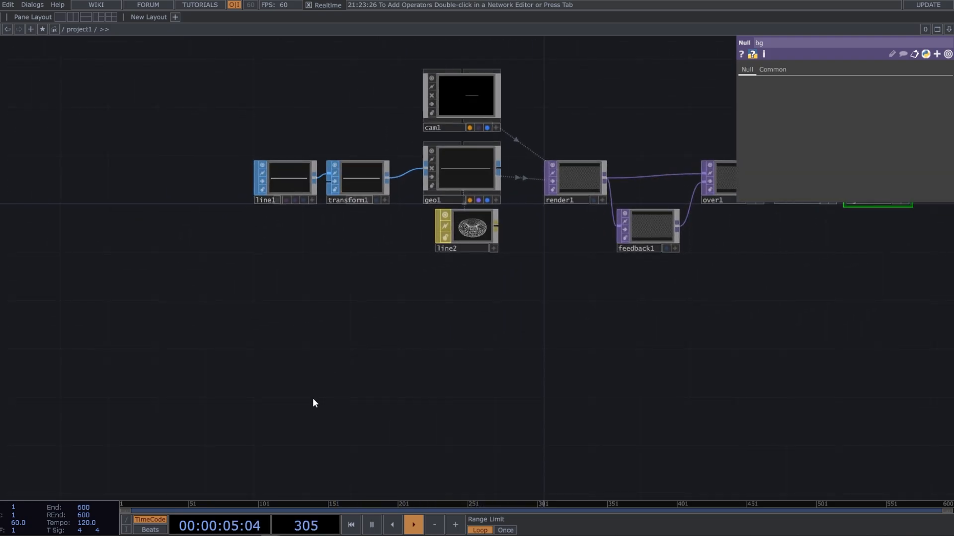
{"action": "left_click_drag", "start_coordinate": [315, 397], "coordinate": [387, 332]}
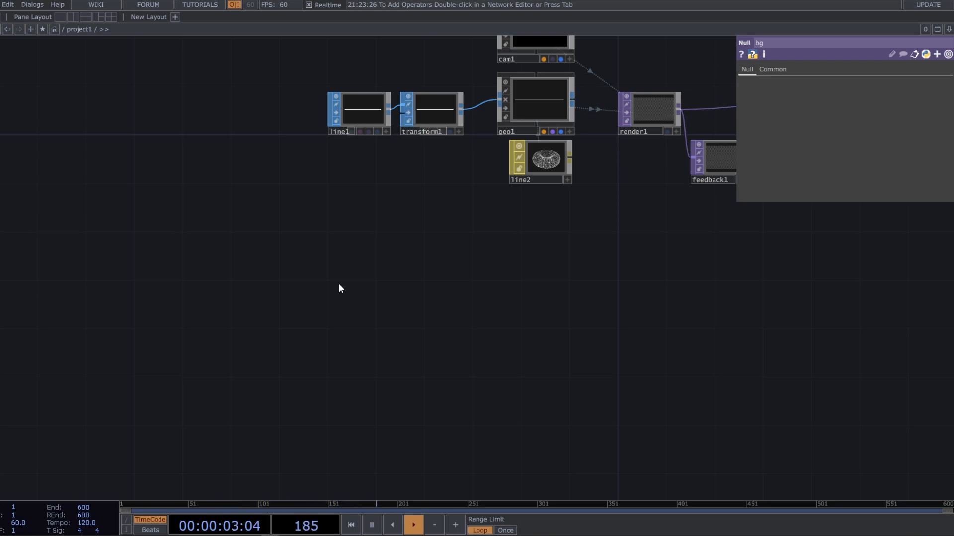
{"action": "key", "text": "Tab"}
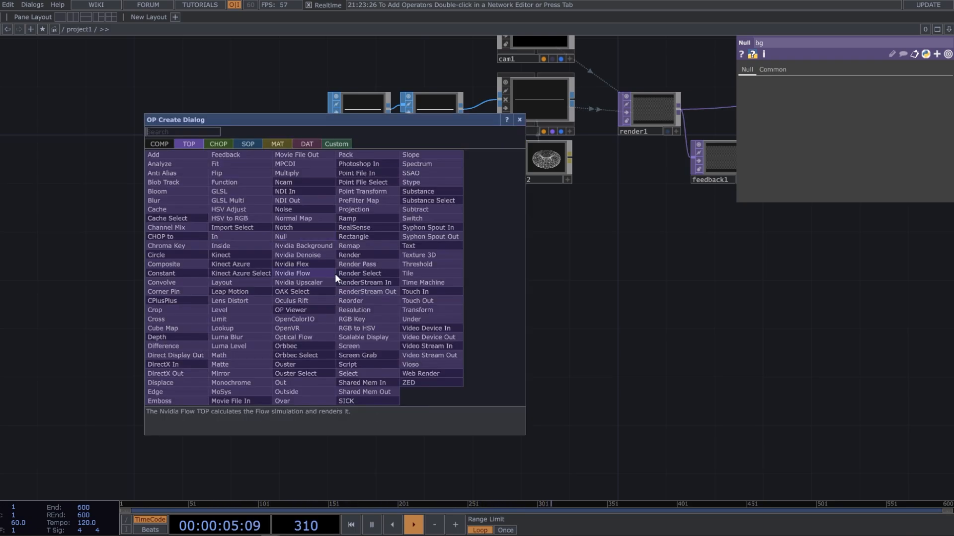
{"action": "type", "text": "c"}
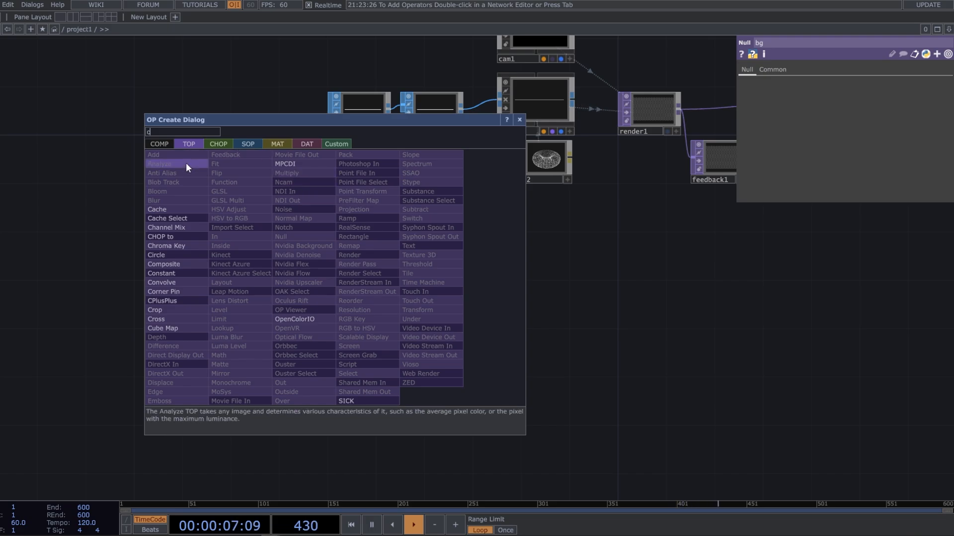
{"action": "left_click", "coordinate": [192, 273]}
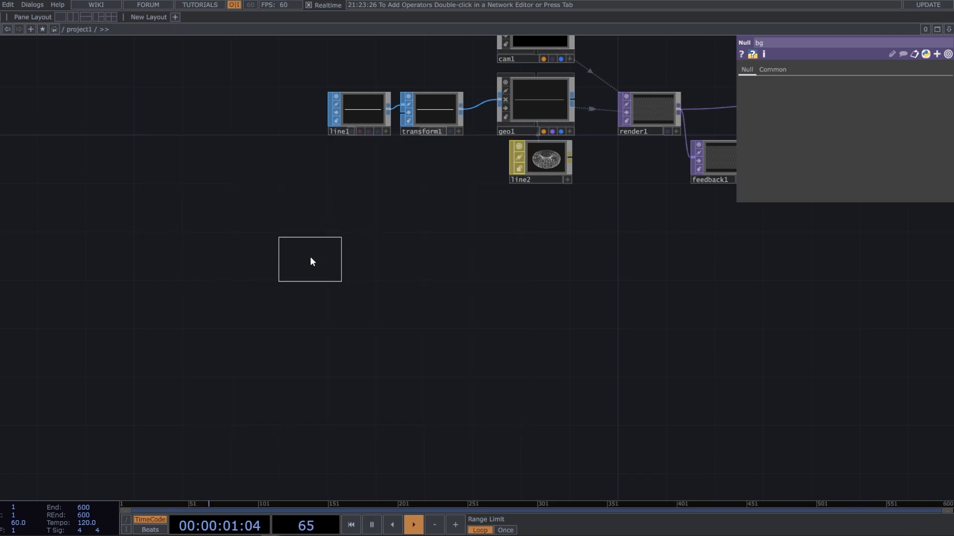
{"action": "left_click", "coordinate": [311, 259]}
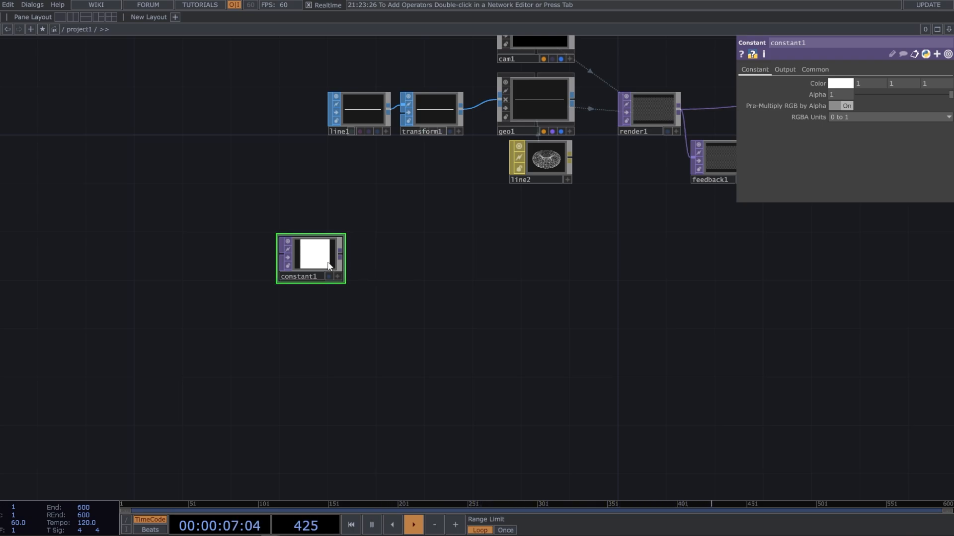
Set the Constant TOP's color values to 181, 157 and 0
{"action": "scroll", "coordinate": [328, 263], "scroll_direction": "up", "scroll_amount": 2}
{"action": "scroll", "coordinate": [277, 240], "scroll_direction": "up", "scroll_amount": 1}
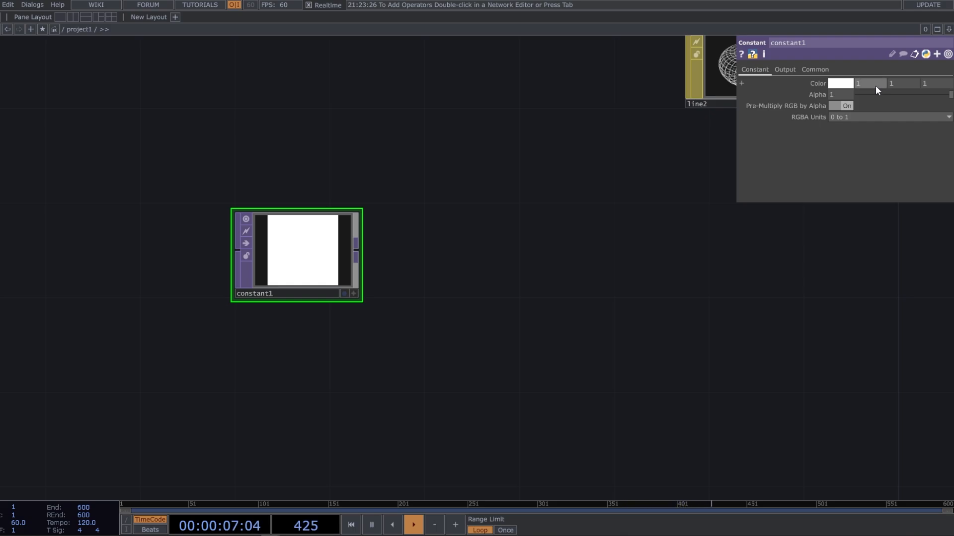
{"action": "type", "text": "1"}
{"action": "key", "text": "Tab"}
{"action": "type", "text": "157"}
{"action": "left_click", "coordinate": [896, 86]}
{"action": "key", "text": "BackSpace"}
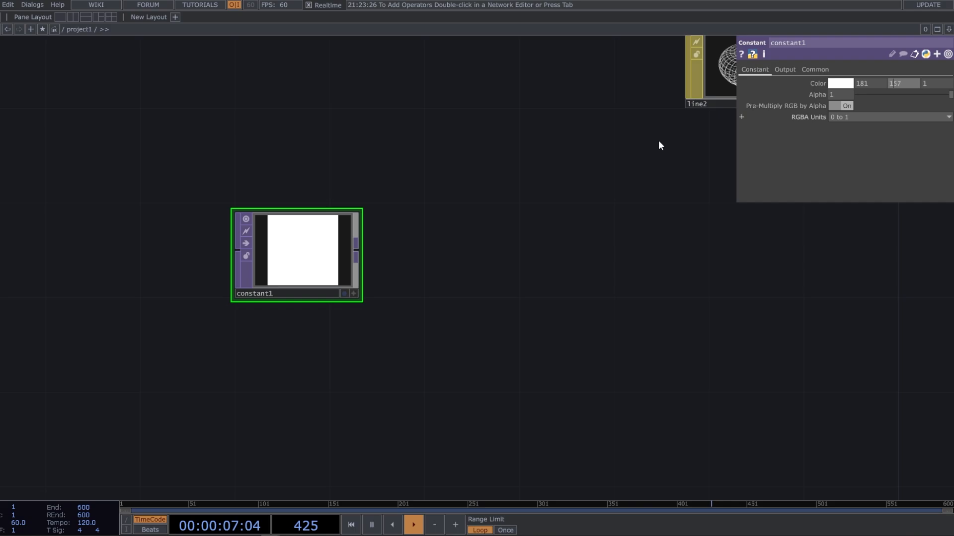
{"action": "left_click", "coordinate": [616, 154]}
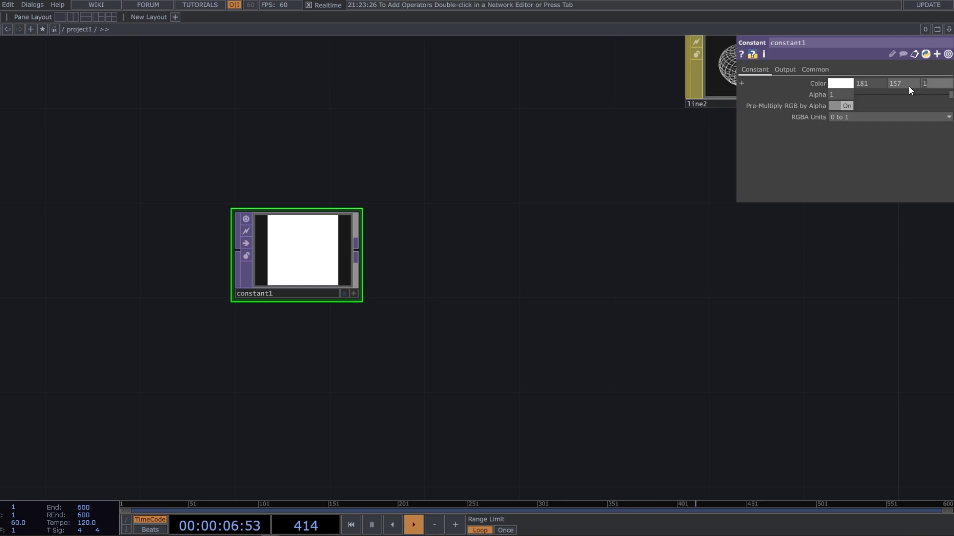
{"action": "type", "text": "0"}
{"action": "left_click", "coordinate": [754, 222]}
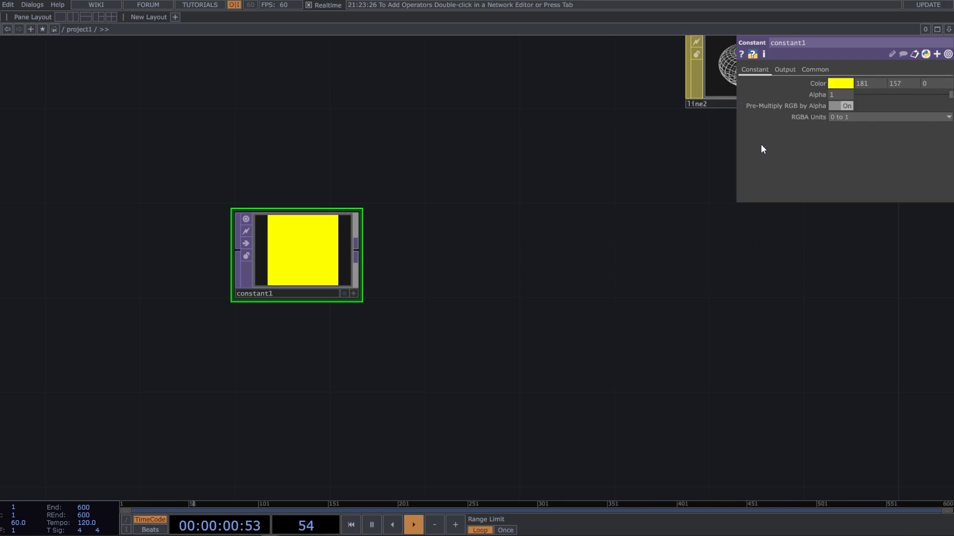
Set the Constant TOP's alpha to 100, turn off Pre-Multiply RGB by Alpha, and set its RGBA units to 0 to 255
{"action": "left_click", "coordinate": [844, 97]}
{"action": "type", "text": "00"}
{"action": "left_click", "coordinate": [511, 198]}
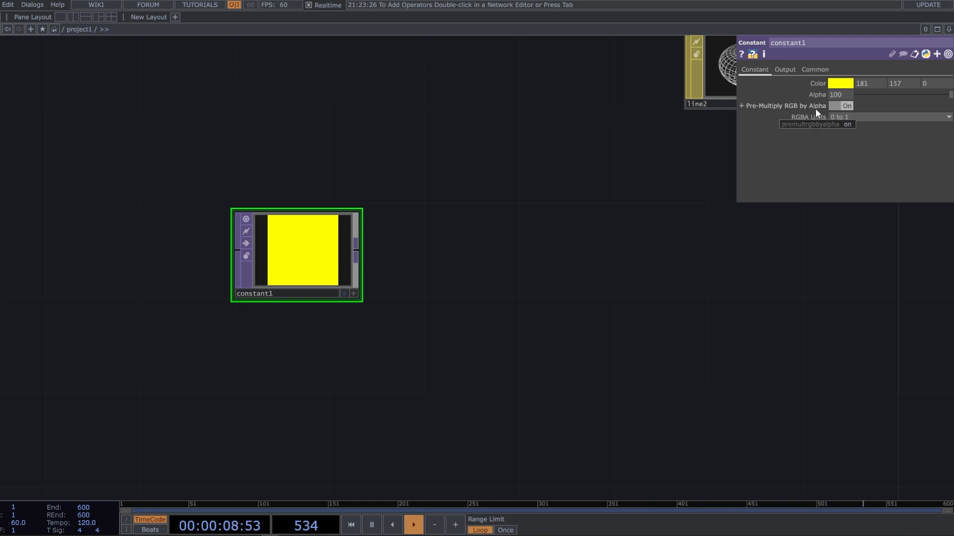
{"action": "left_click_drag", "start_coordinate": [677, 176], "coordinate": [620, 236]}
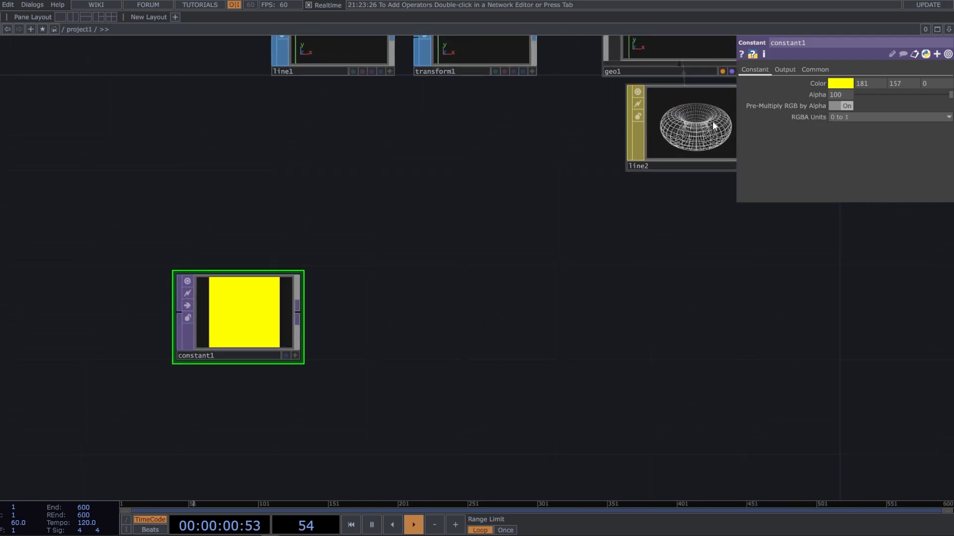
{"action": "left_click", "coordinate": [841, 105]}
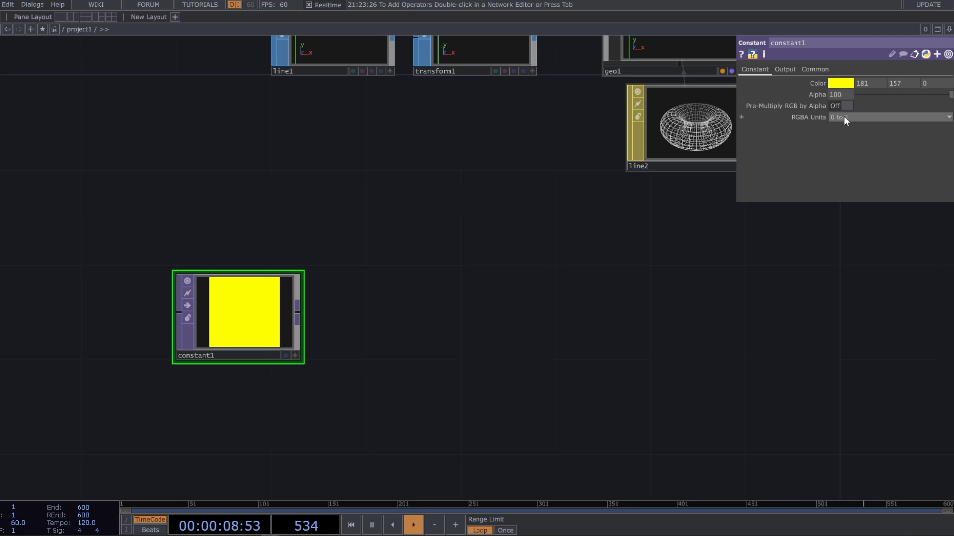
{"action": "left_click", "coordinate": [844, 117]}
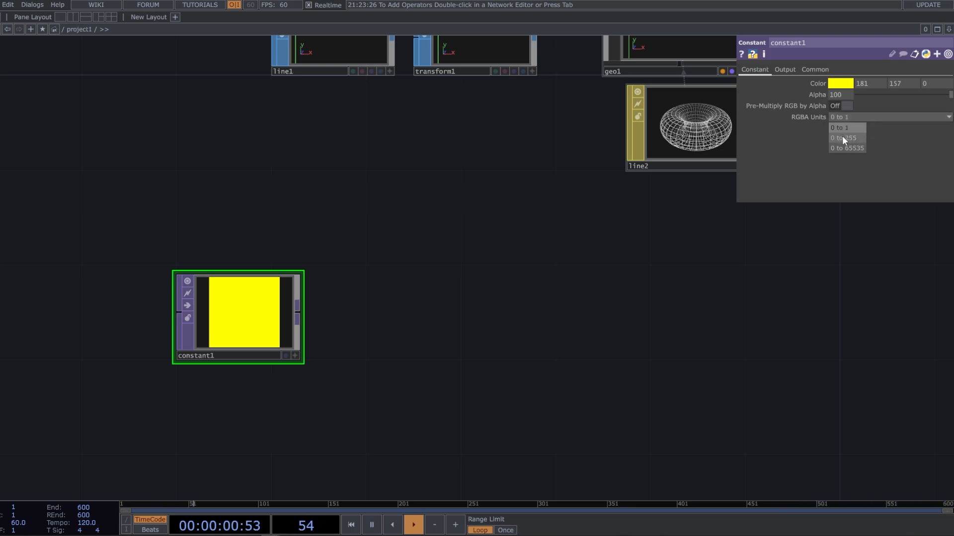
{"action": "left_click", "coordinate": [843, 140]}
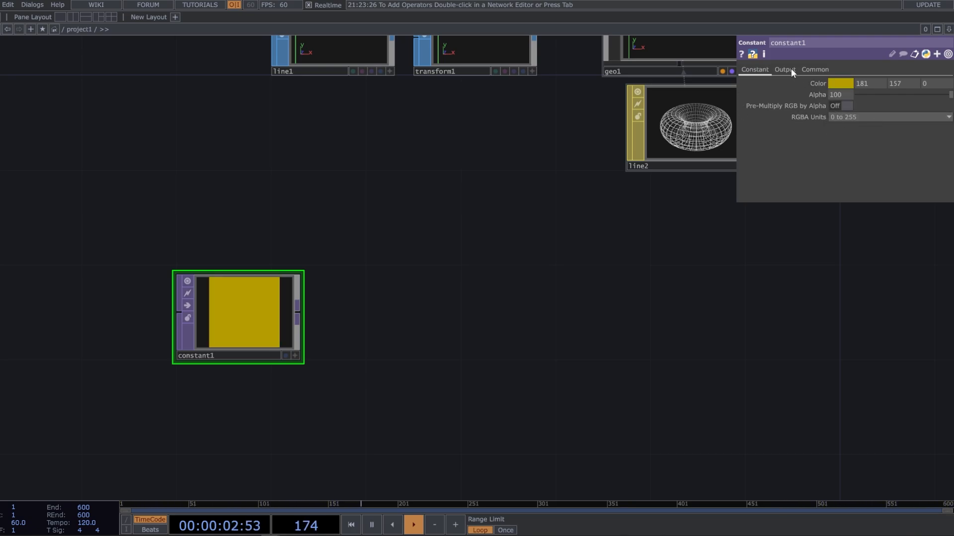
Set the yellow Constant TOP's resolution to 1 by 1 and its pixel format to 32-bit float (RGBA)
{"action": "left_click", "coordinate": [806, 70]}
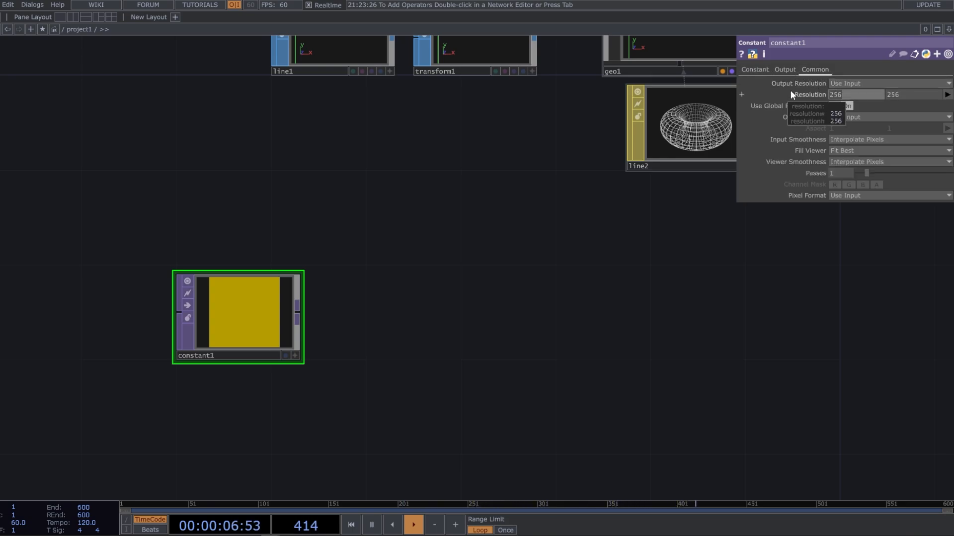
{"action": "type", "text": "1"}
{"action": "left_click_drag", "start_coordinate": [911, 94], "coordinate": [790, 103]}
{"action": "type", "text": "1"}
{"action": "left_click", "coordinate": [677, 244]}
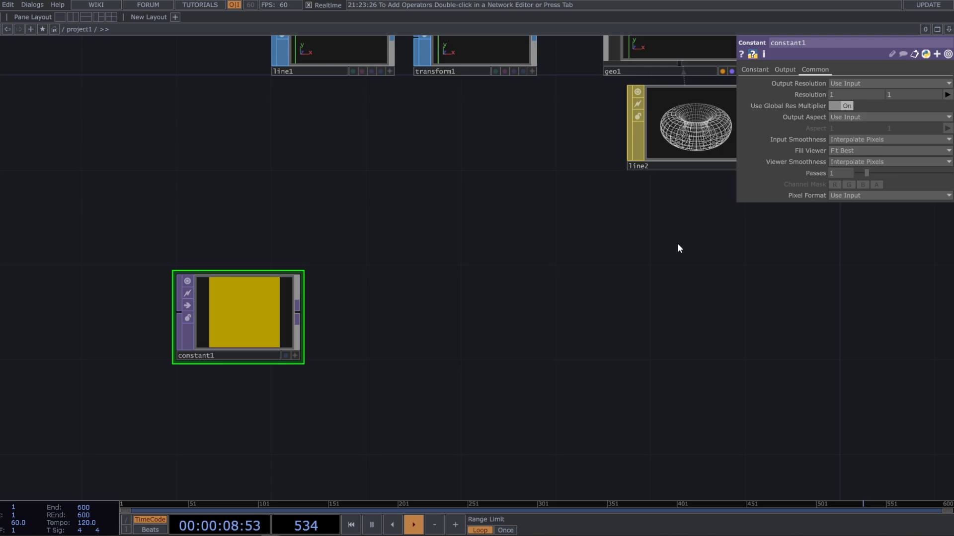
{"action": "left_click", "coordinate": [857, 196]}
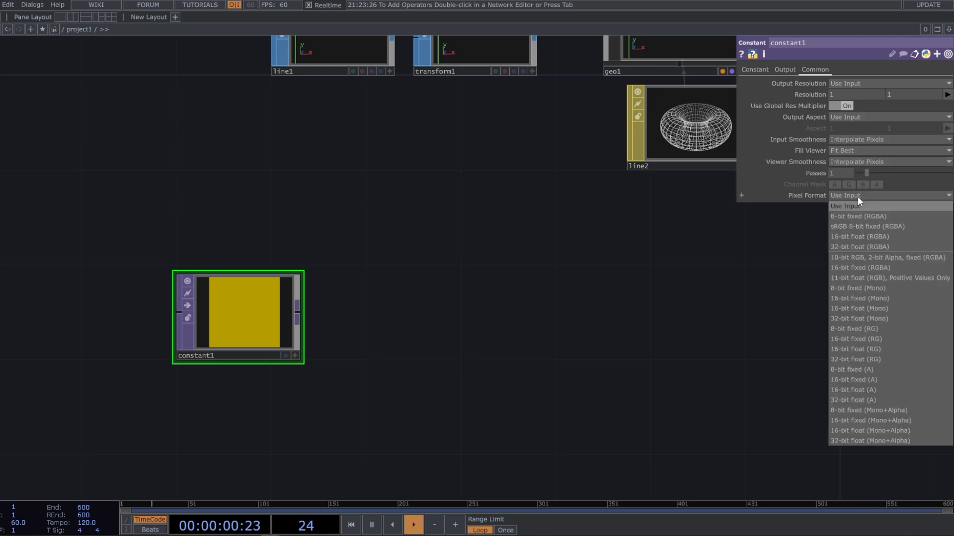
{"action": "left_click", "coordinate": [861, 246]}
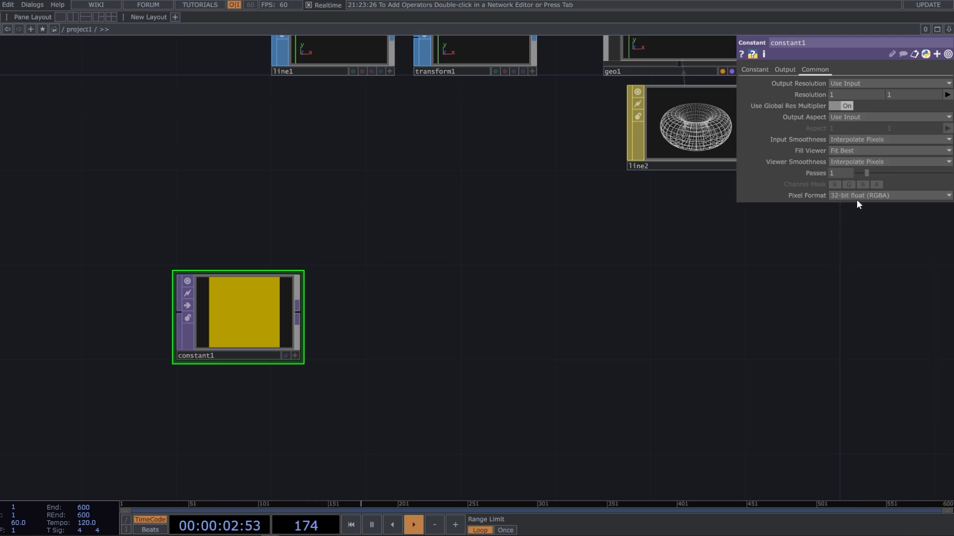
Make three copies of the yellow Constant TOP and stack them in a column below the original
{"action": "left_click_drag", "start_coordinate": [733, 227], "coordinate": [748, 191]}
{"action": "left_click_drag", "start_coordinate": [559, 328], "coordinate": [597, 283]}
{"action": "left_click_drag", "start_coordinate": [529, 324], "coordinate": [557, 303]}
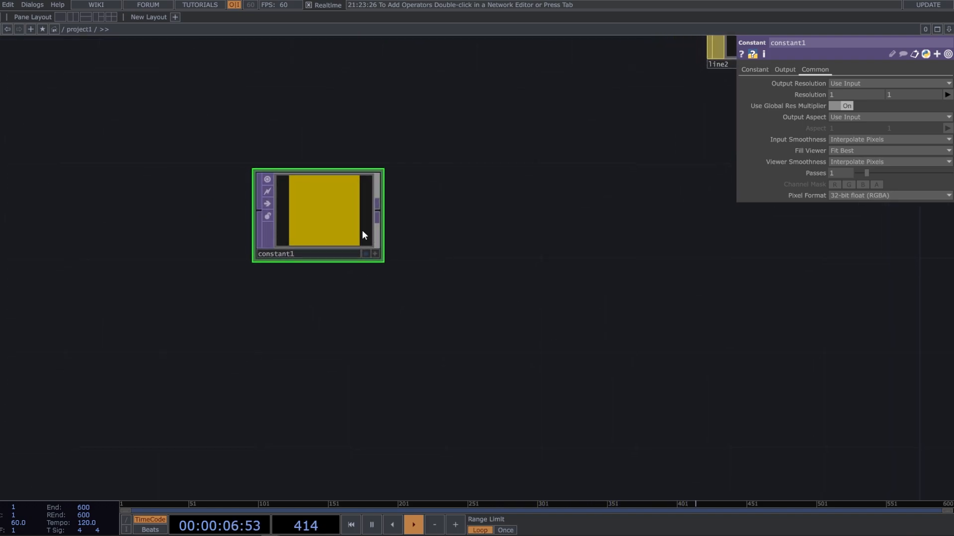
{"action": "key", "text": "ctrl+c"}
{"action": "key", "text": "ctrl+v"}
{"action": "key", "text": "ctrl+v"}
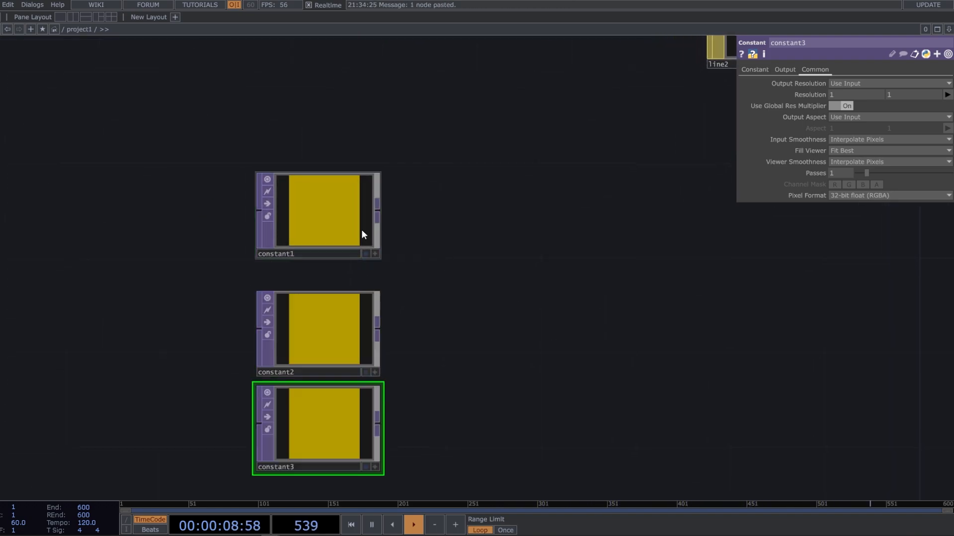
{"action": "left_click_drag", "start_coordinate": [347, 341], "coordinate": [347, 314]}
{"action": "key", "text": "ctrl+v"}
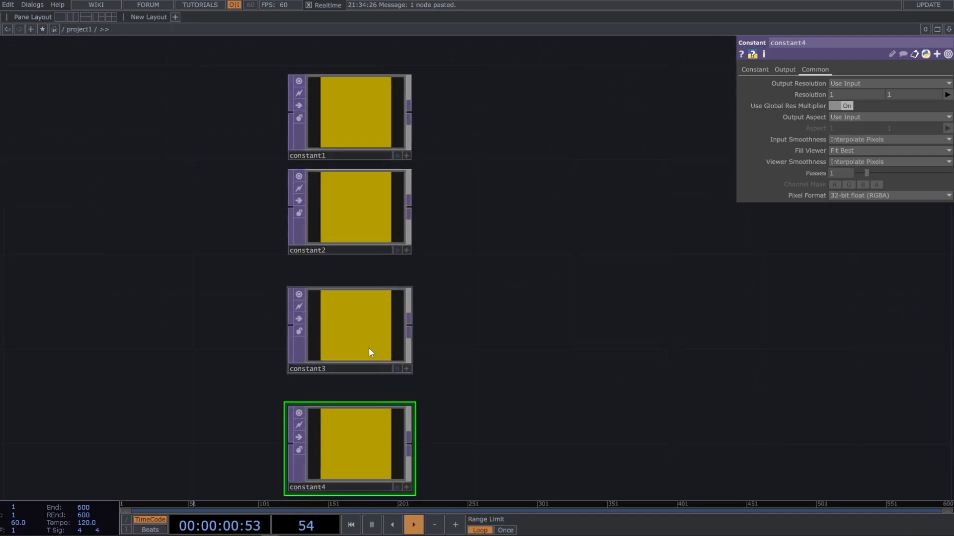
{"action": "left_click_drag", "start_coordinate": [368, 352], "coordinate": [357, 323]}
{"action": "left_click_drag", "start_coordinate": [345, 451], "coordinate": [346, 402]}
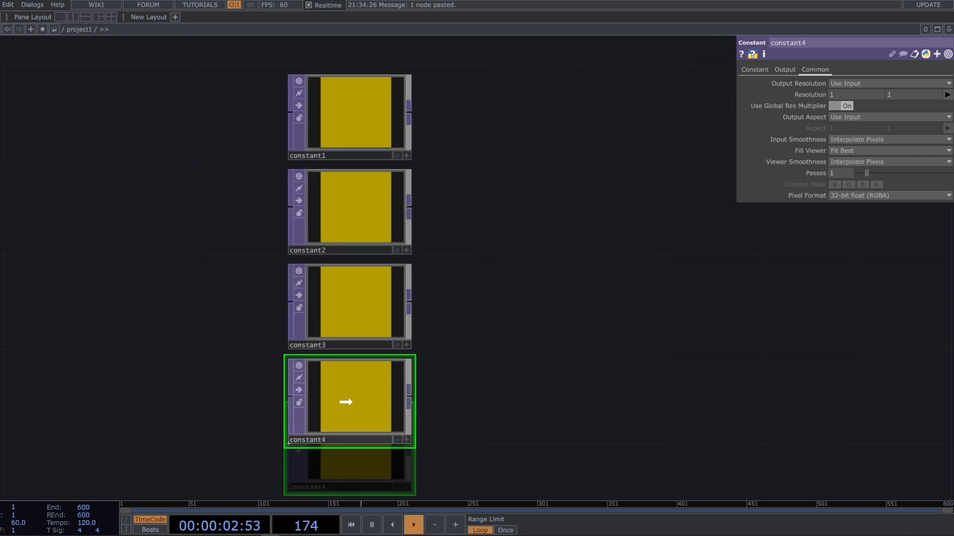
Set the color values of the second Constant TOP, constant2, to 0, 130 and 164
{"action": "left_click", "coordinate": [343, 234]}
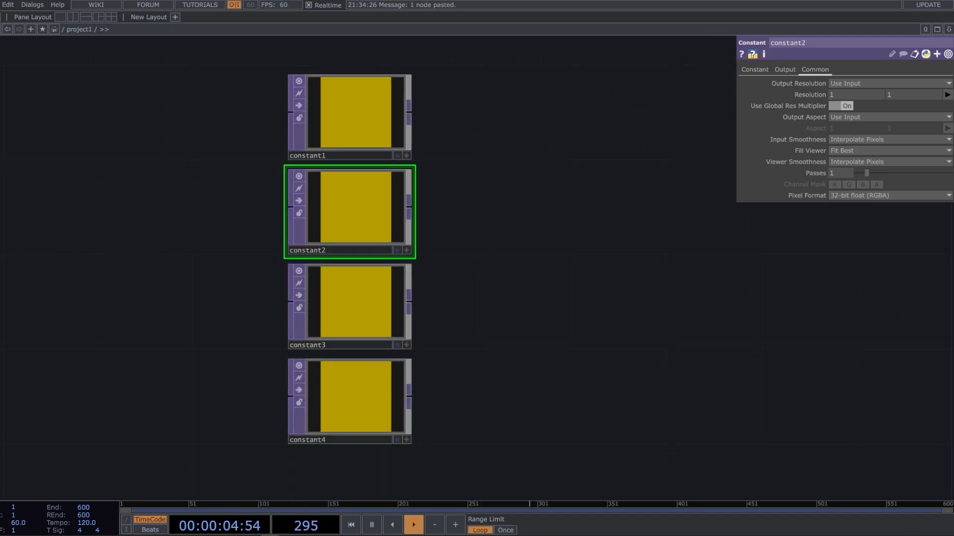
{"action": "left_click", "coordinate": [756, 70]}
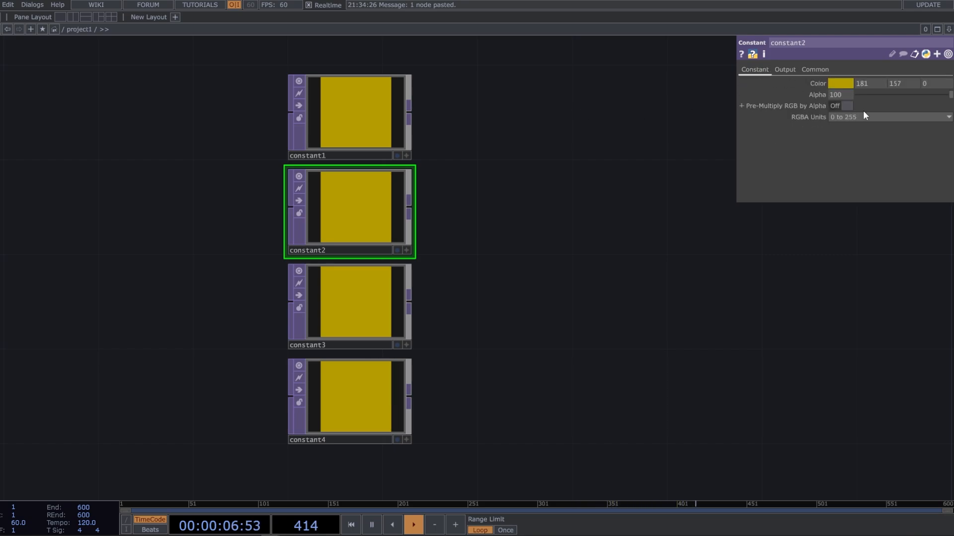
{"action": "left_click", "coordinate": [870, 83]}
{"action": "type", "text": "0"}
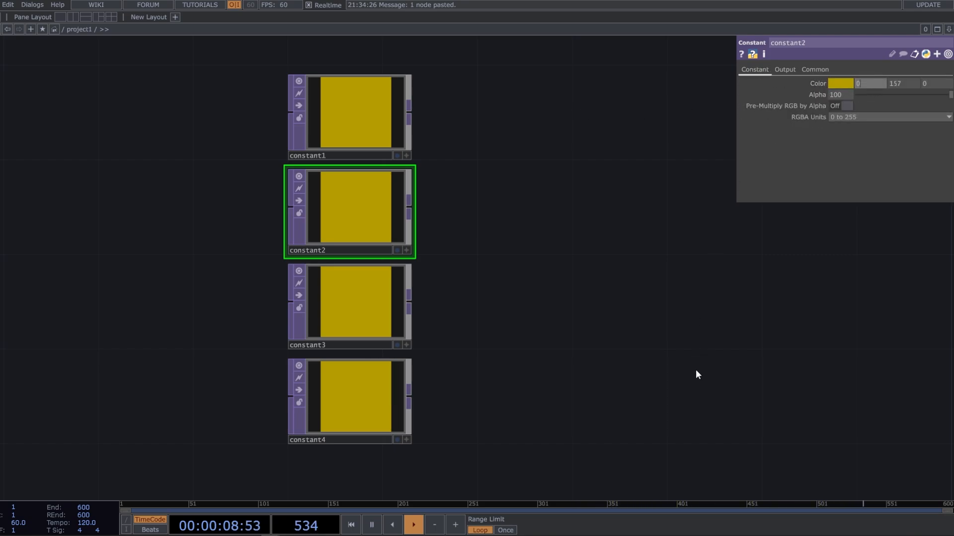
{"action": "key", "text": "Return"}
{"action": "left_click", "coordinate": [903, 84]}
{"action": "type", "text": "130"}
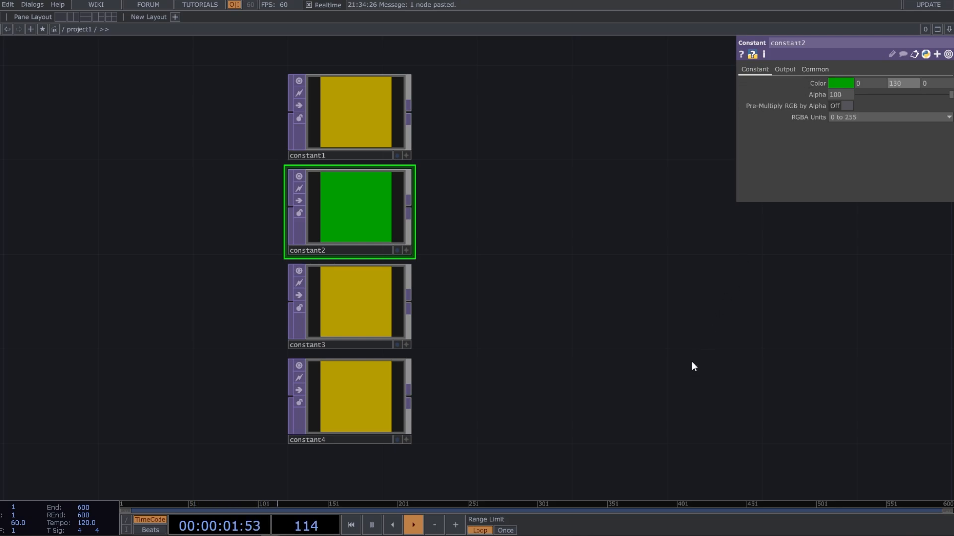
{"action": "key", "text": "Return"}
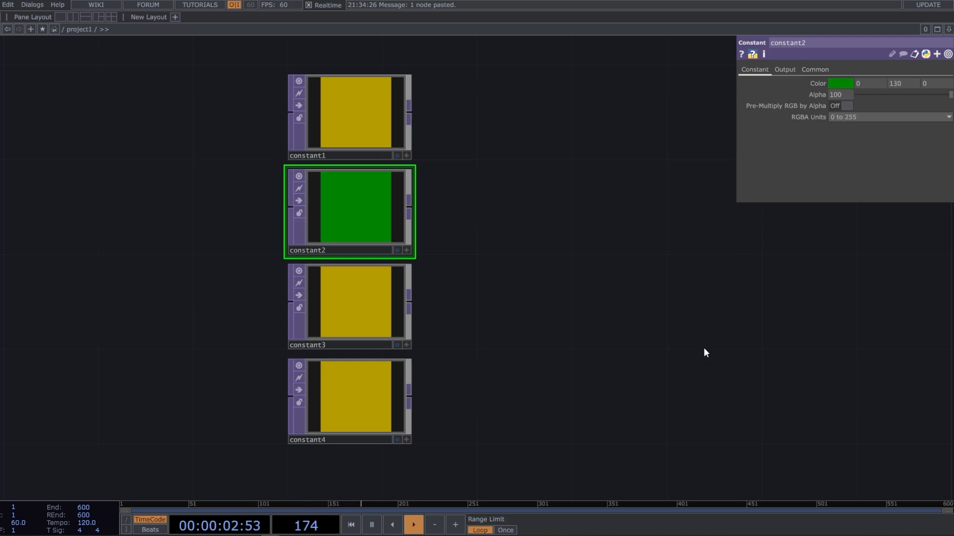
{"action": "left_click", "coordinate": [930, 85]}
{"action": "type", "text": "164"}
{"action": "key", "text": "Return"}
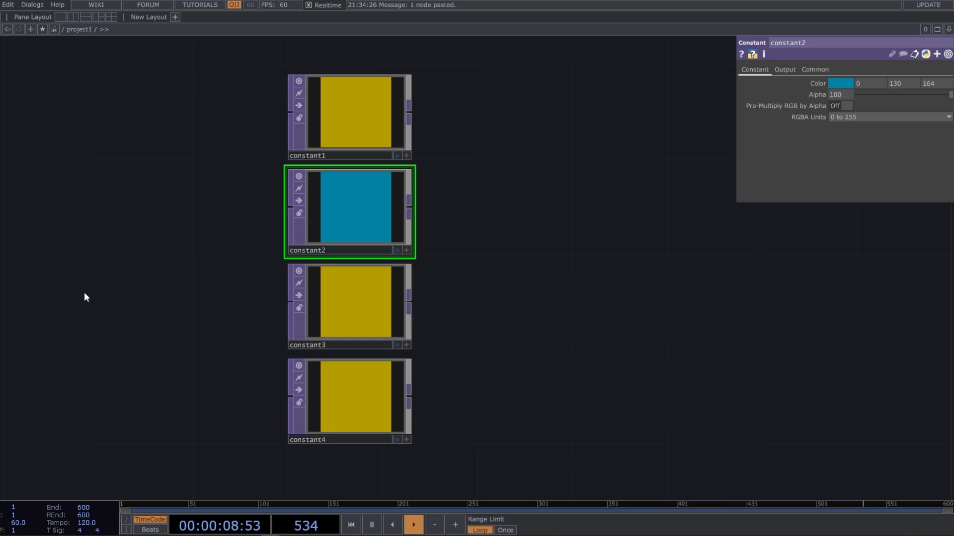
Set the color values of the third Constant TOP, constant3, to 87, 35 and 129
{"action": "left_click", "coordinate": [353, 300]}
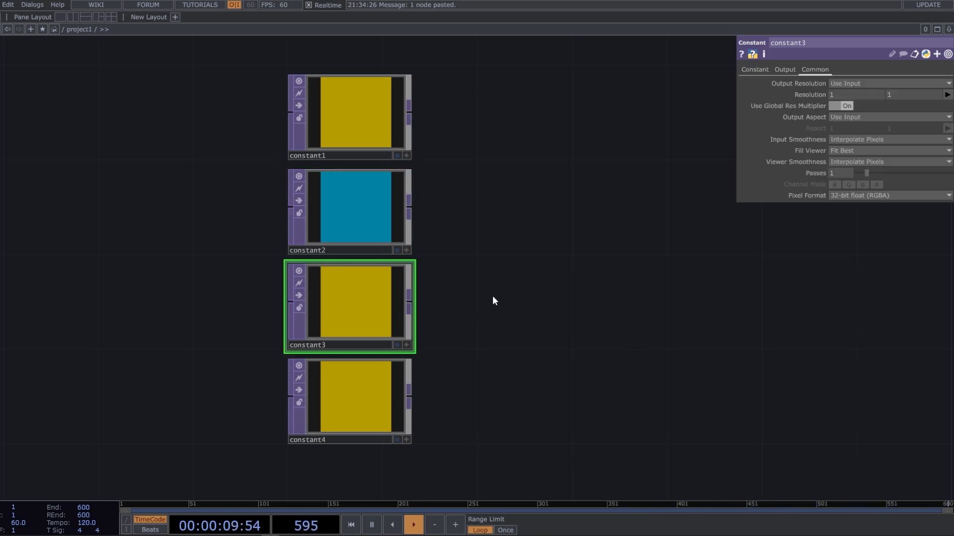
{"action": "left_click", "coordinate": [755, 70]}
{"action": "type", "text": "8"}
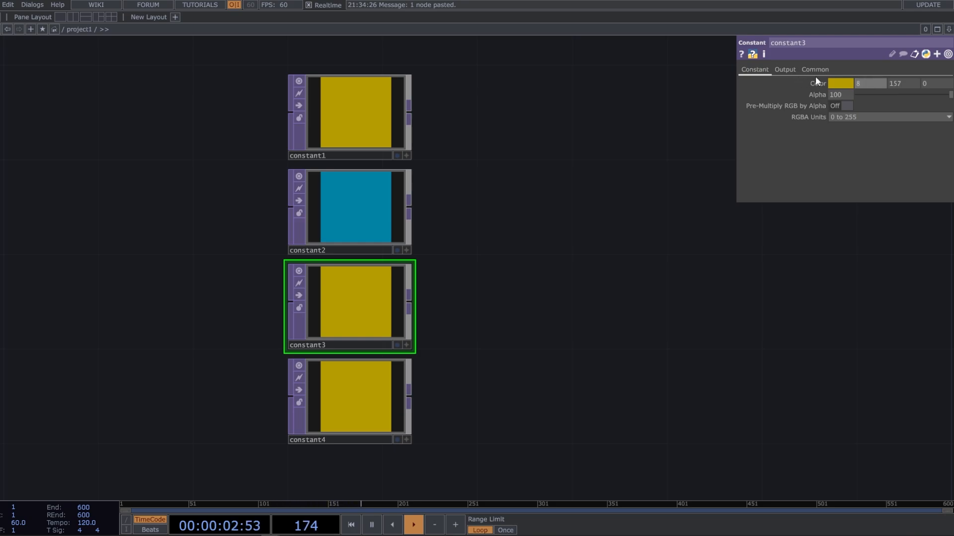
{"action": "type", "text": "7"}
{"action": "key", "text": "Return"}
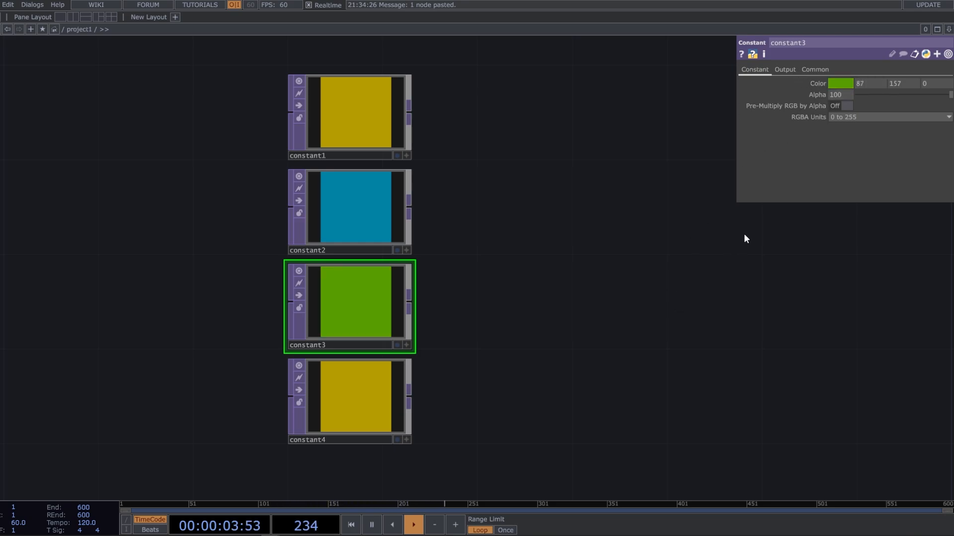
{"action": "left_click", "coordinate": [903, 84]}
{"action": "type", "text": "35"}
{"action": "key", "text": "Return"}
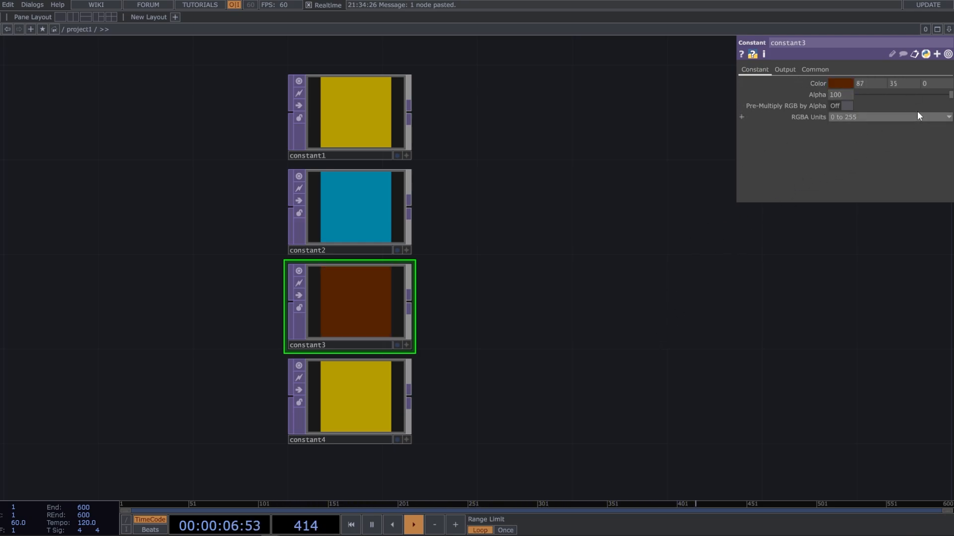
{"action": "left_click", "coordinate": [925, 83]}
{"action": "type", "text": "129"}
{"action": "key", "text": "Return"}
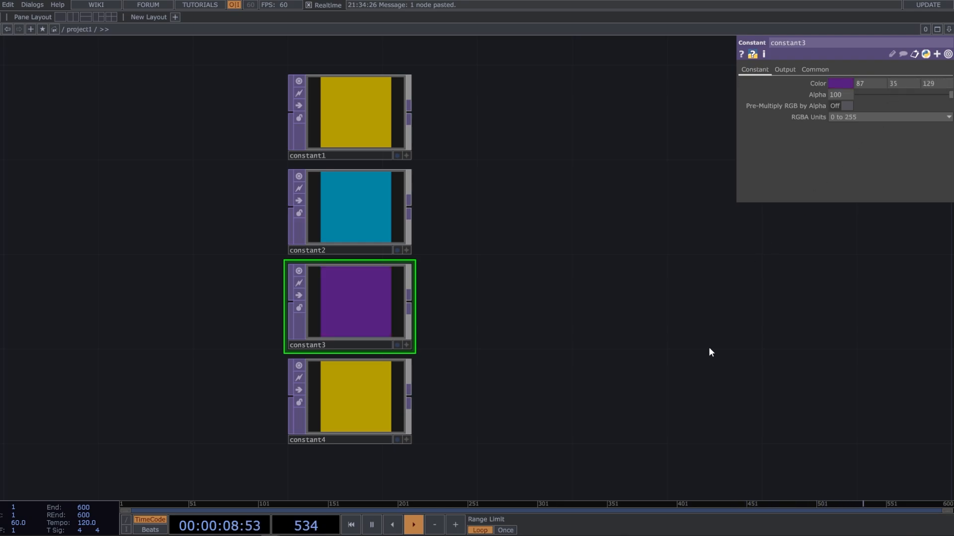
Set the color values of the fourth Constant TOP, constant4, to 197, 0 and 123
{"action": "left_click", "coordinate": [379, 391]}
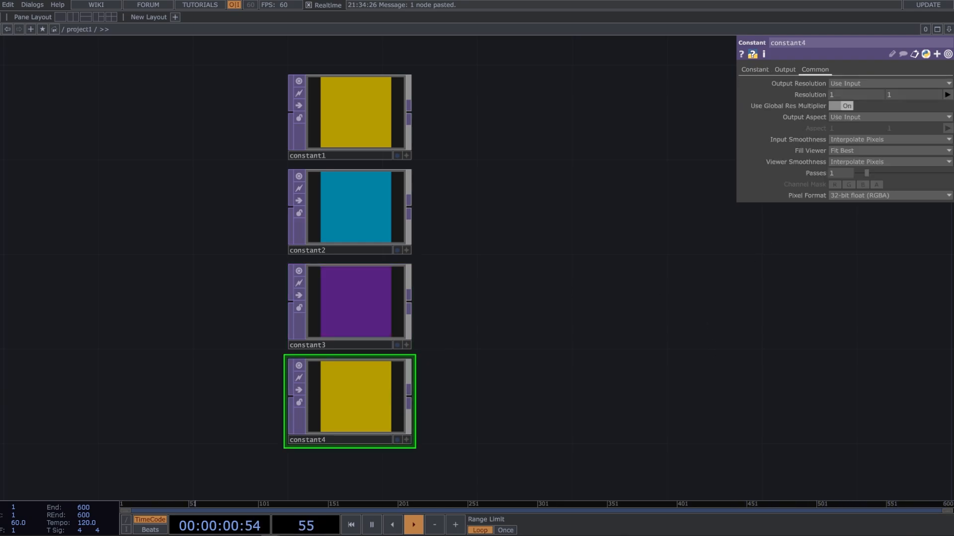
{"action": "left_click", "coordinate": [752, 69]}
{"action": "left_click", "coordinate": [869, 83]}
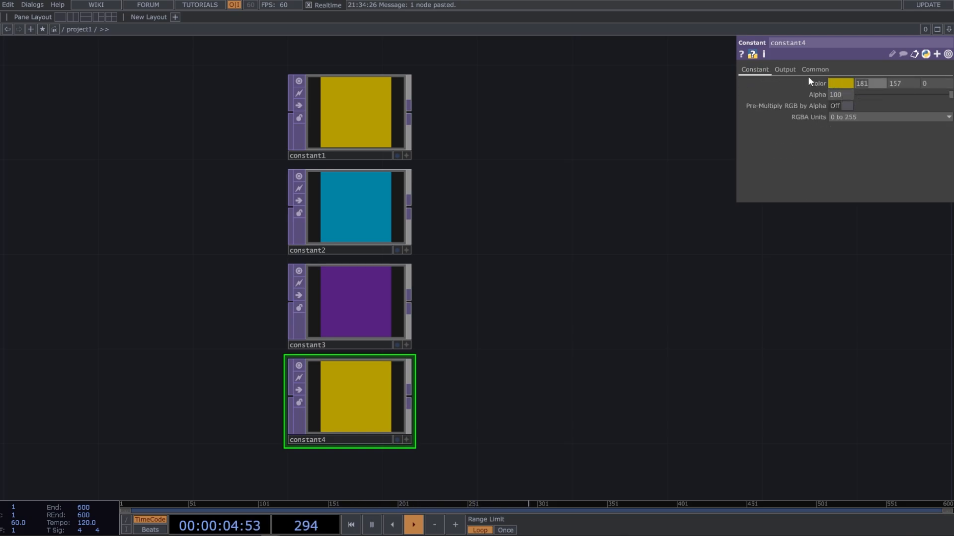
{"action": "type", "text": "197"}
{"action": "key", "text": "Return"}
{"action": "type", "text": "0"}
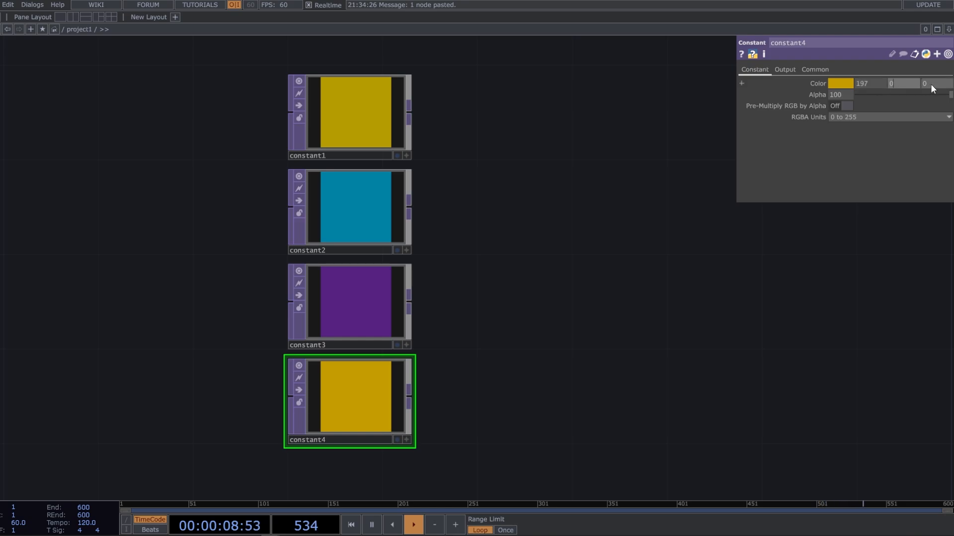
{"action": "key", "text": "Tab"}
{"action": "type", "text": "123"}
{"action": "key", "text": "Return"}
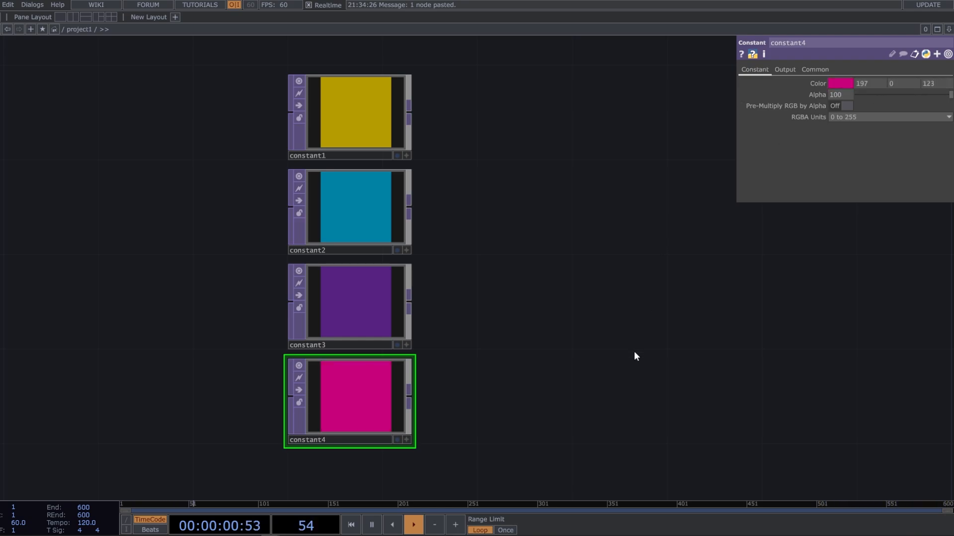
Add a Noise TOP in the empty area below and to the left of constant4
{"action": "left_click_drag", "start_coordinate": [558, 463], "coordinate": [559, 373]}
{"action": "left_click_drag", "start_coordinate": [349, 474], "coordinate": [389, 407]}
{"action": "left_click_drag", "start_coordinate": [478, 395], "coordinate": [534, 401]}
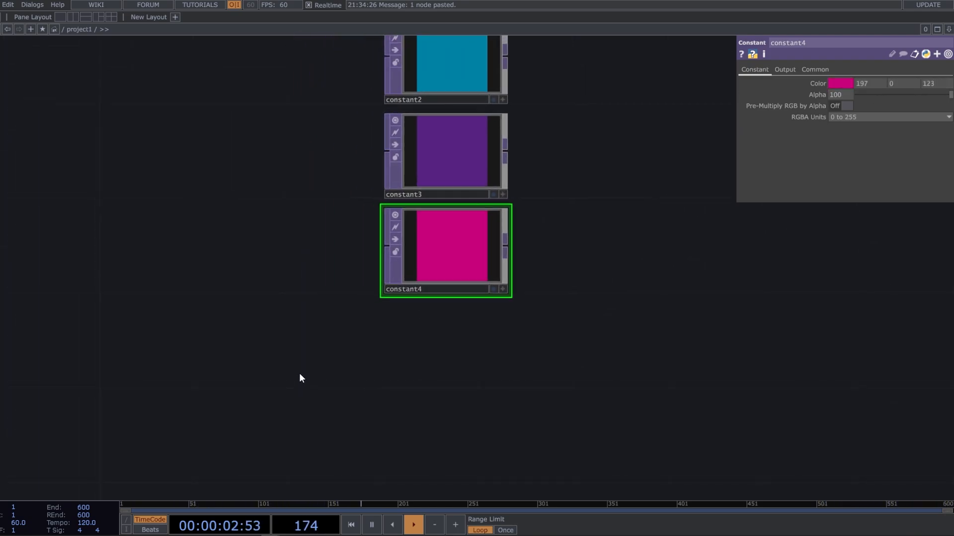
{"action": "key", "text": "Tab"}
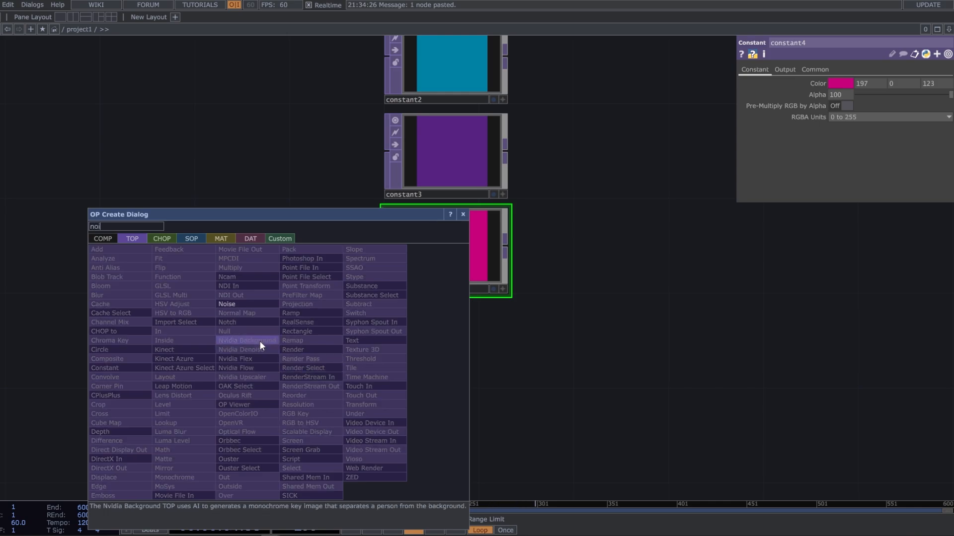
{"action": "left_click", "coordinate": [256, 304]}
{"action": "left_click", "coordinate": [255, 352]}
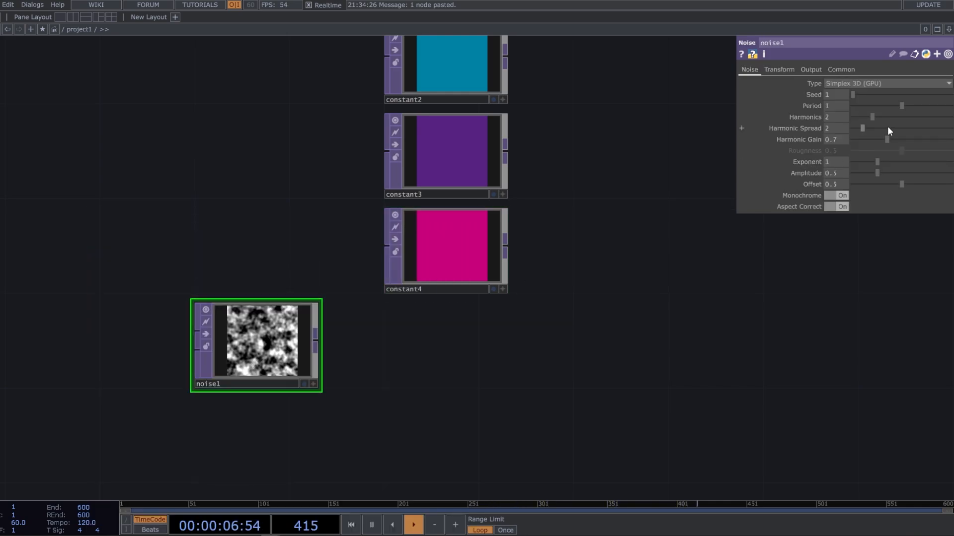
Set the Noise TOP's resolution to 1 by 1 and its pixel format to 32-bit float (RGBA)
{"action": "left_click", "coordinate": [841, 70]}
{"action": "left_click", "coordinate": [850, 94]}
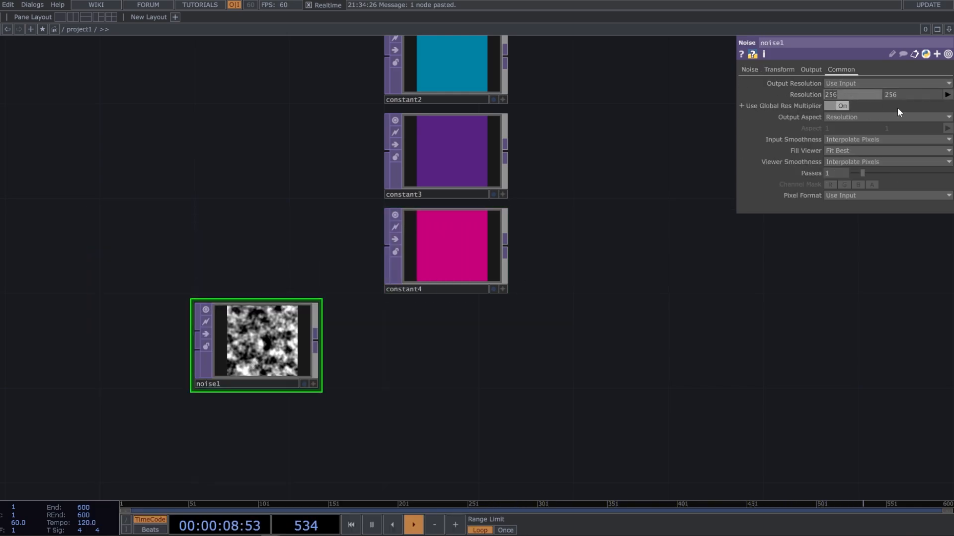
{"action": "type", "text": "1"}
{"action": "key", "text": "Tab"}
{"action": "type", "text": "1"}
{"action": "key", "text": "Return"}
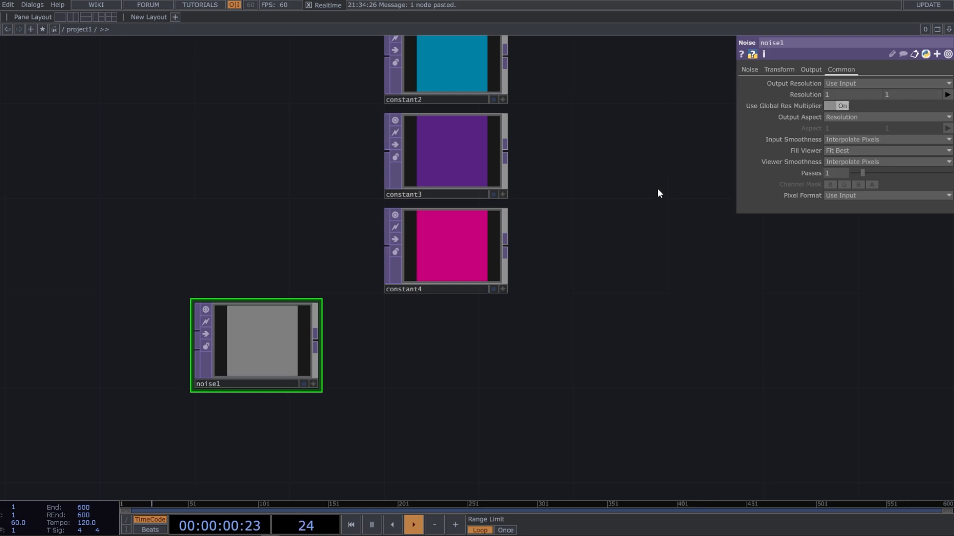
{"action": "left_click", "coordinate": [854, 194]}
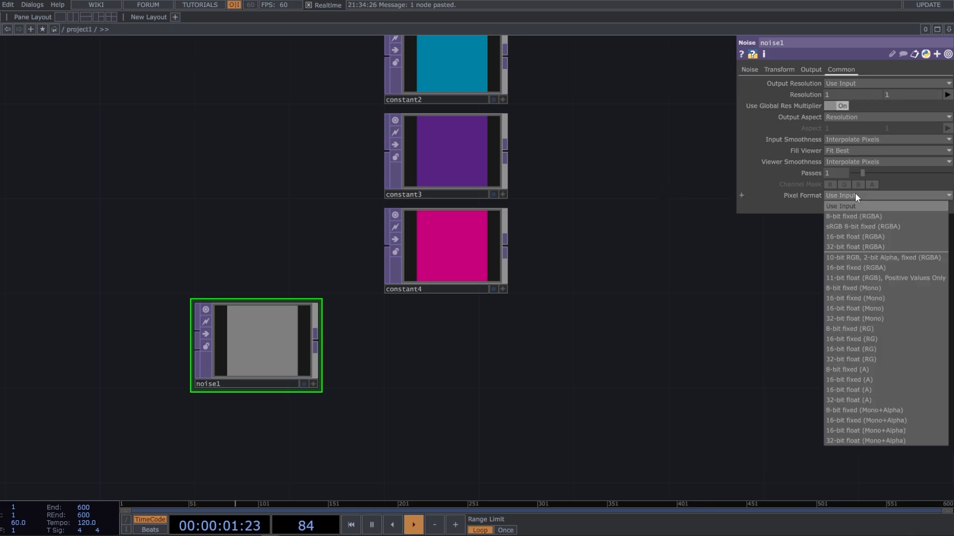
{"action": "left_click", "coordinate": [864, 247]}
Set both the input smoothness and the viewer smoothness of the Noise TOP to Nearest Pixel
{"action": "left_click", "coordinate": [859, 139]}
{"action": "left_click", "coordinate": [849, 150]}
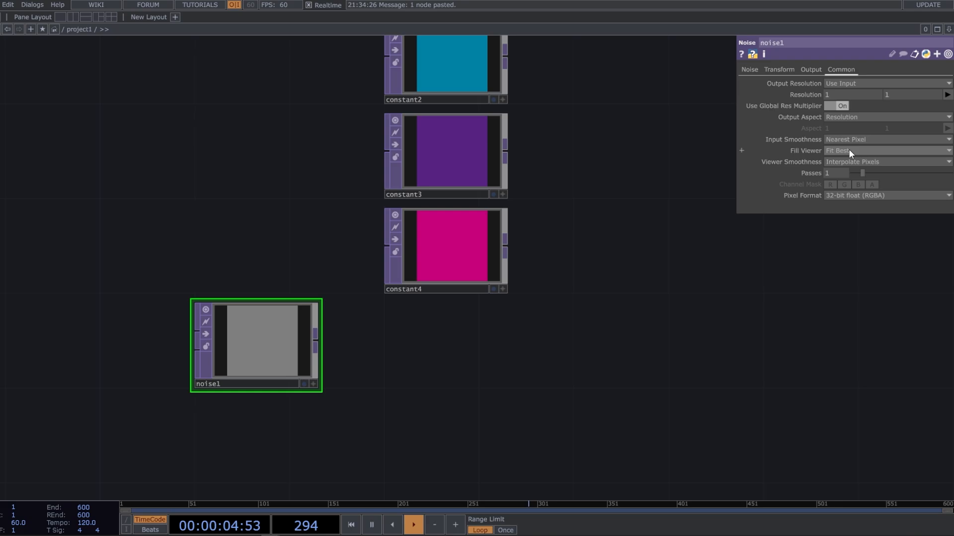
{"action": "left_click", "coordinate": [848, 160]}
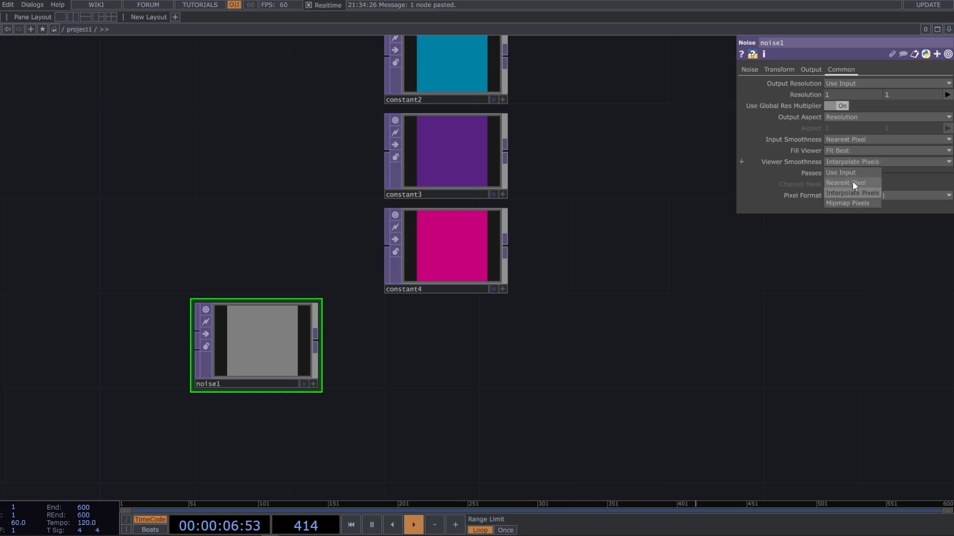
{"action": "left_click", "coordinate": [853, 184]}
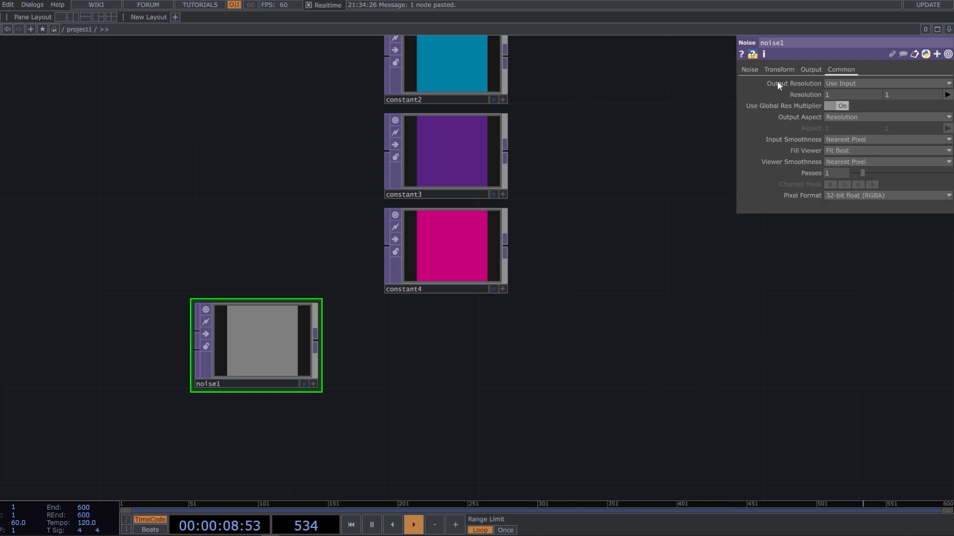
Change the Noise TOP's type to Random (GPU) and turn off Monochrome
{"action": "left_click", "coordinate": [751, 70]}
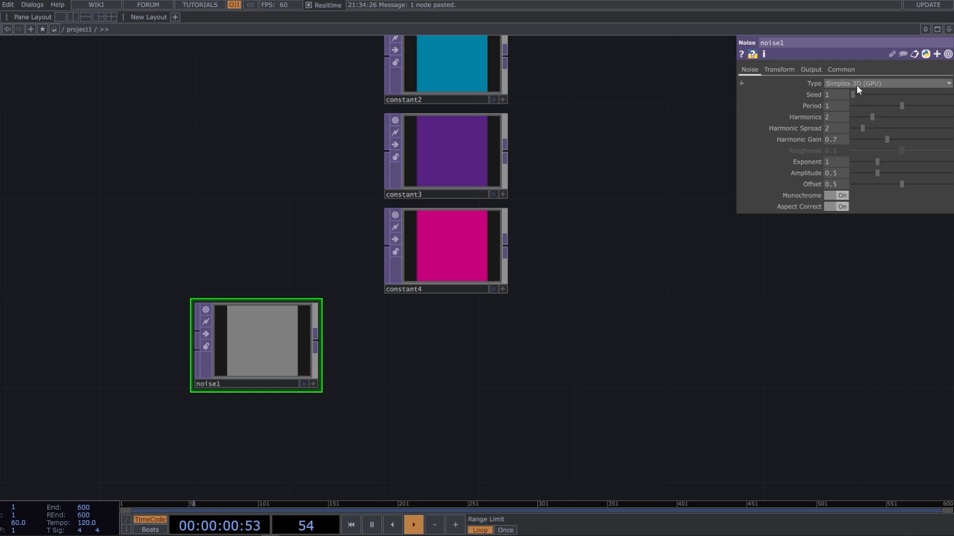
{"action": "left_click", "coordinate": [856, 85]}
{"action": "left_click", "coordinate": [864, 156]}
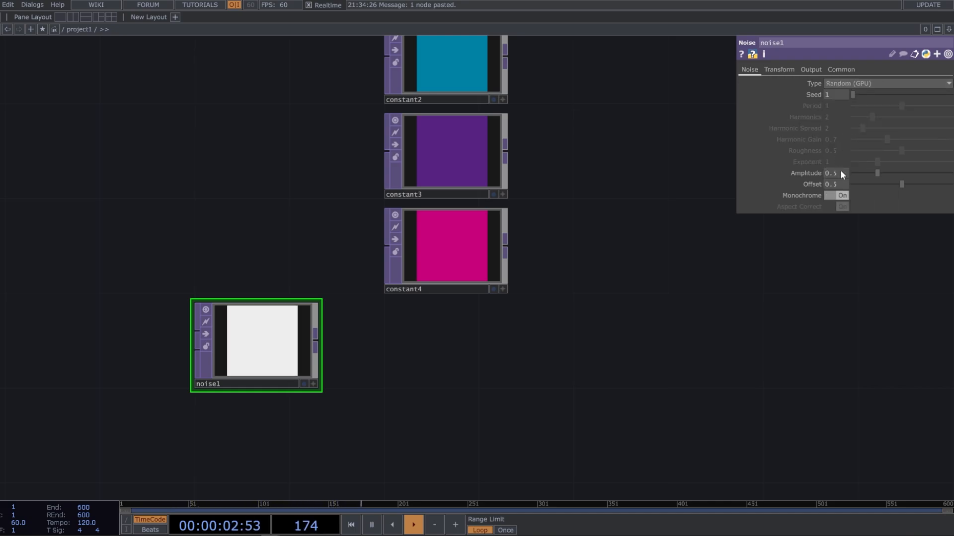
{"action": "left_click", "coordinate": [841, 196]}
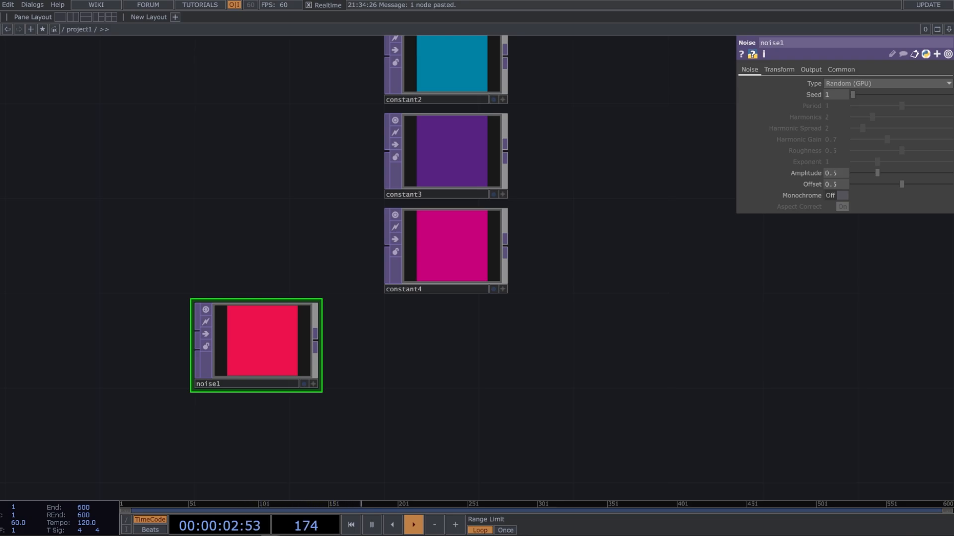
Set the Noise TOP's output alpha to Noise so its alpha channel is randomized as well
{"action": "left_click", "coordinate": [811, 71]}
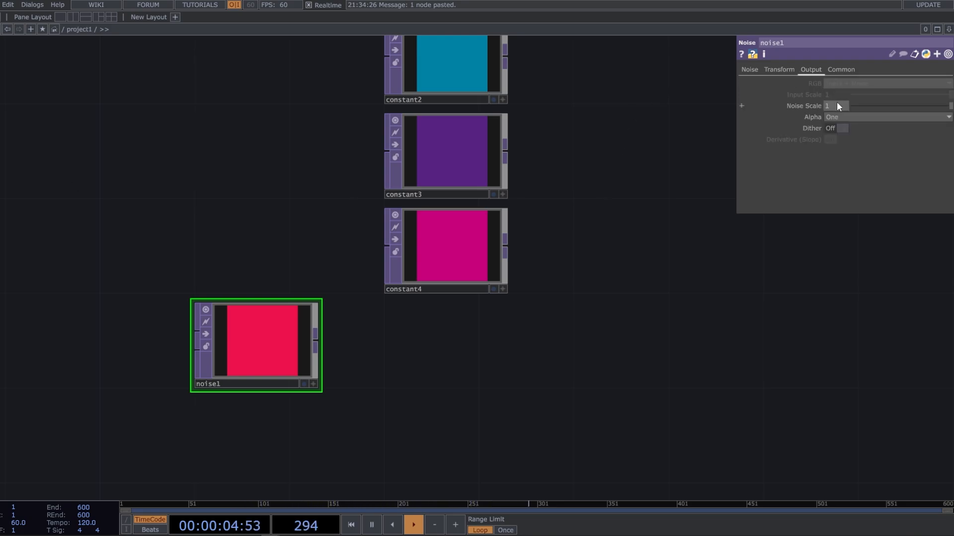
{"action": "left_click", "coordinate": [841, 118]}
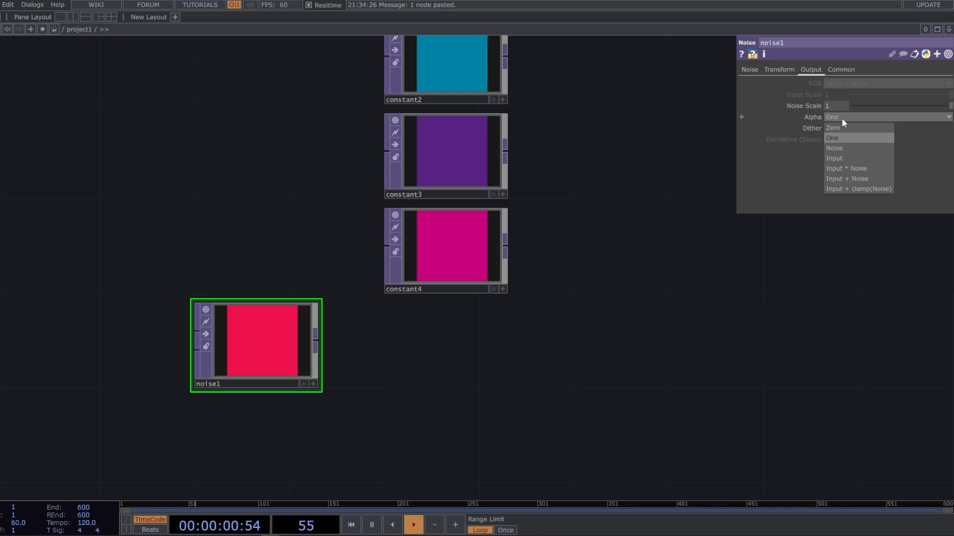
{"action": "left_click", "coordinate": [839, 148]}
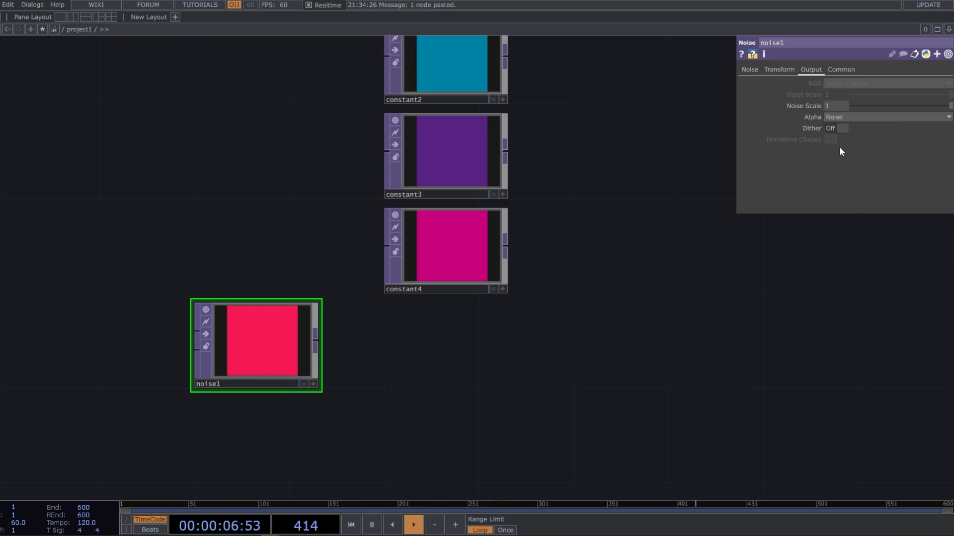
Add a Math TOP below constant4, connected to the output of noise1
{"action": "right_click", "coordinate": [316, 336]}
{"action": "type", "text": "math"}
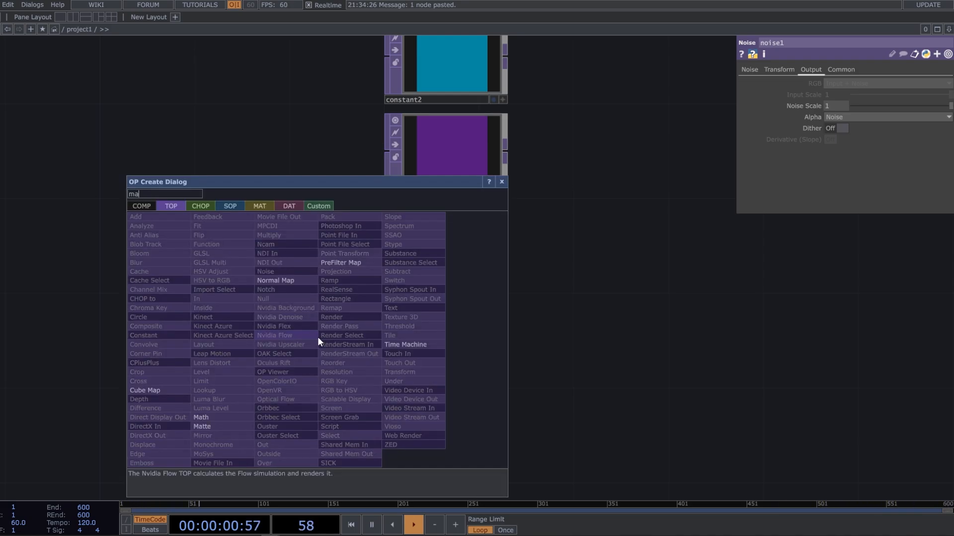
{"action": "left_click", "coordinate": [201, 418]}
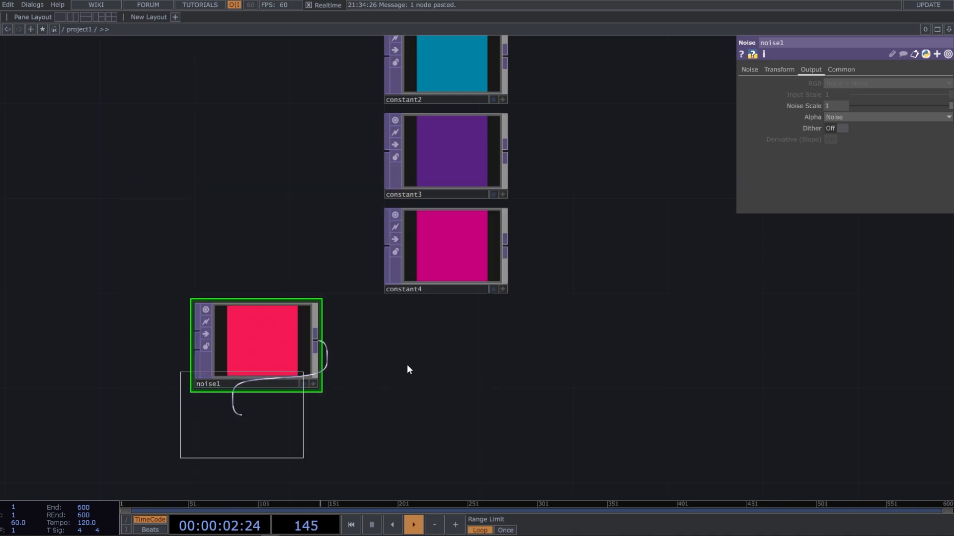
{"action": "left_click", "coordinate": [446, 342]}
{"action": "left_click", "coordinate": [284, 353]}
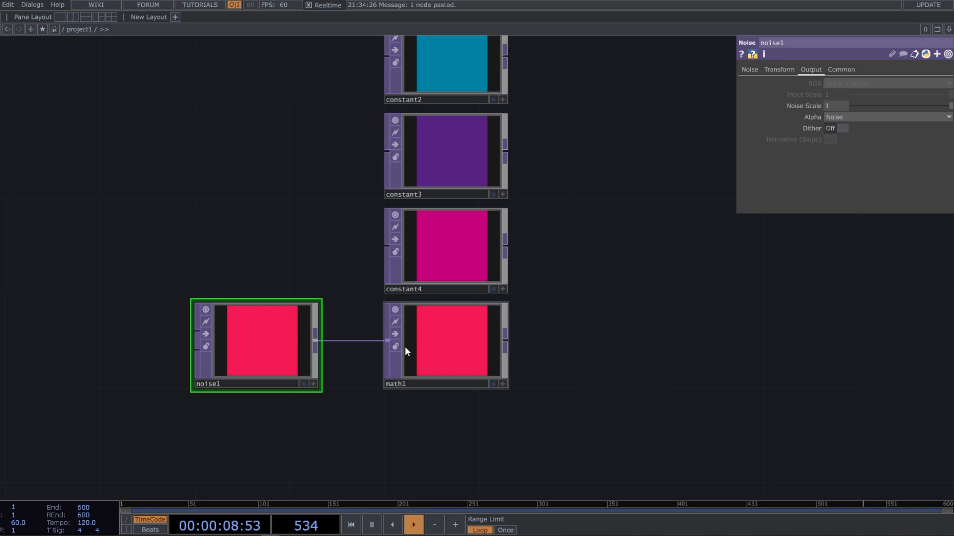
Remap the alpha channel in math1 by setting To Range A to 80 and 150
{"action": "left_click", "coordinate": [433, 353]}
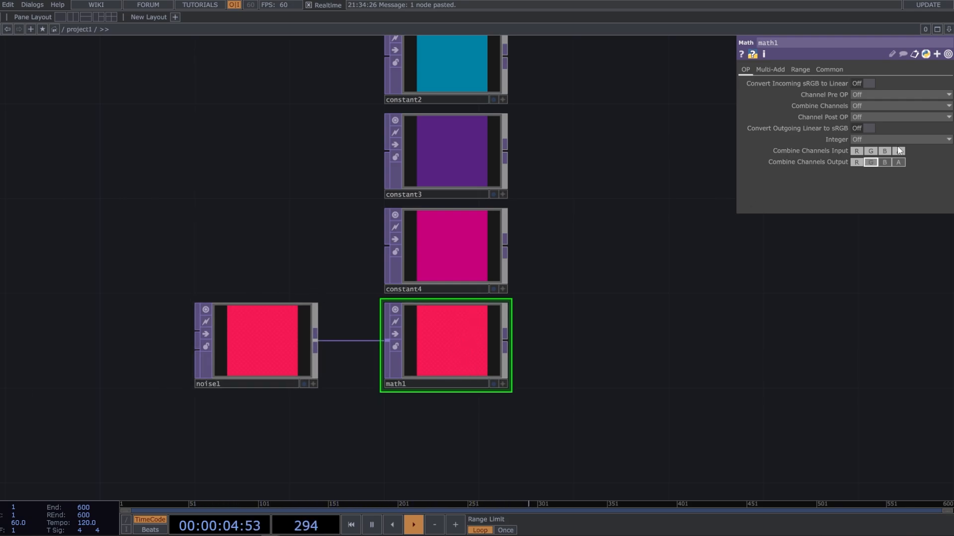
{"action": "left_click", "coordinate": [794, 69]}
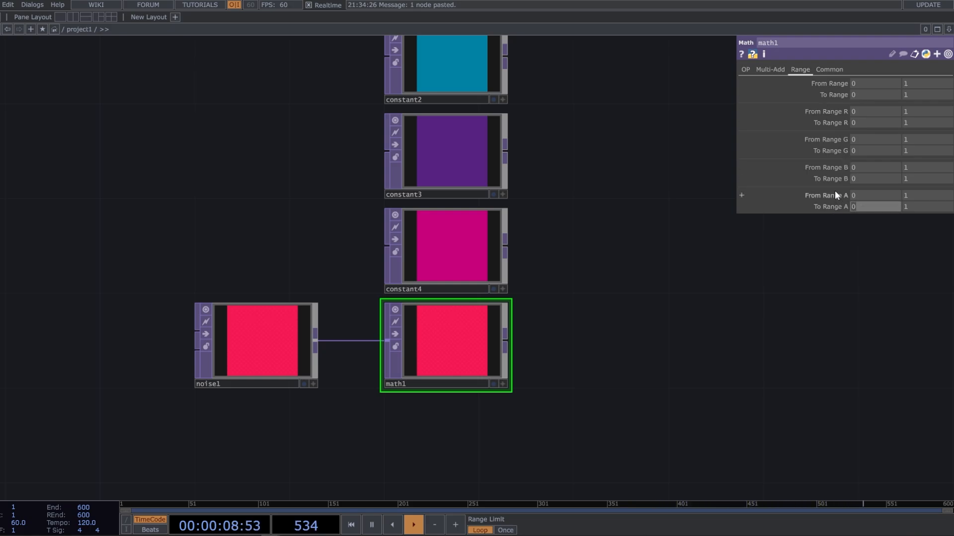
{"action": "type", "text": "80"}
{"action": "left_click", "coordinate": [909, 206]}
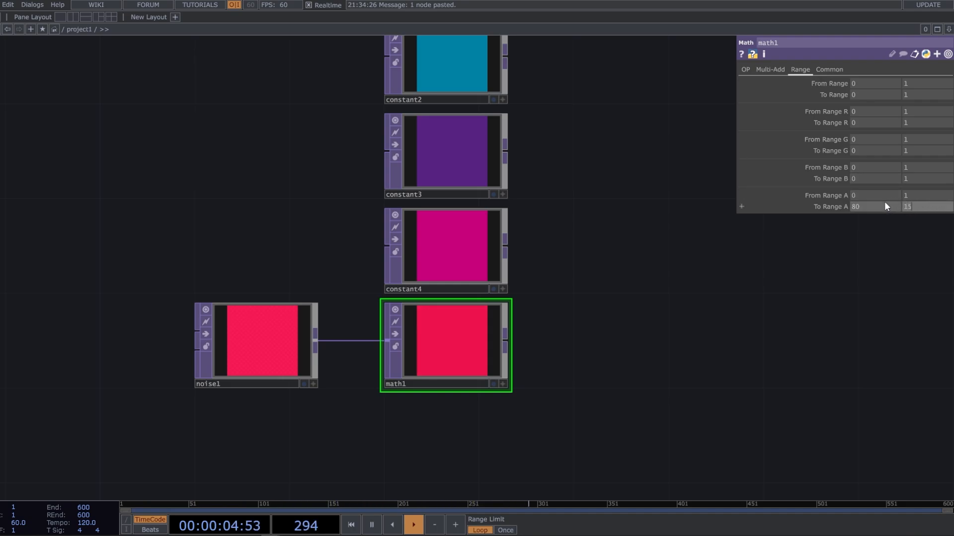
{"action": "type", "text": "150"}
{"action": "key", "text": "Return"}
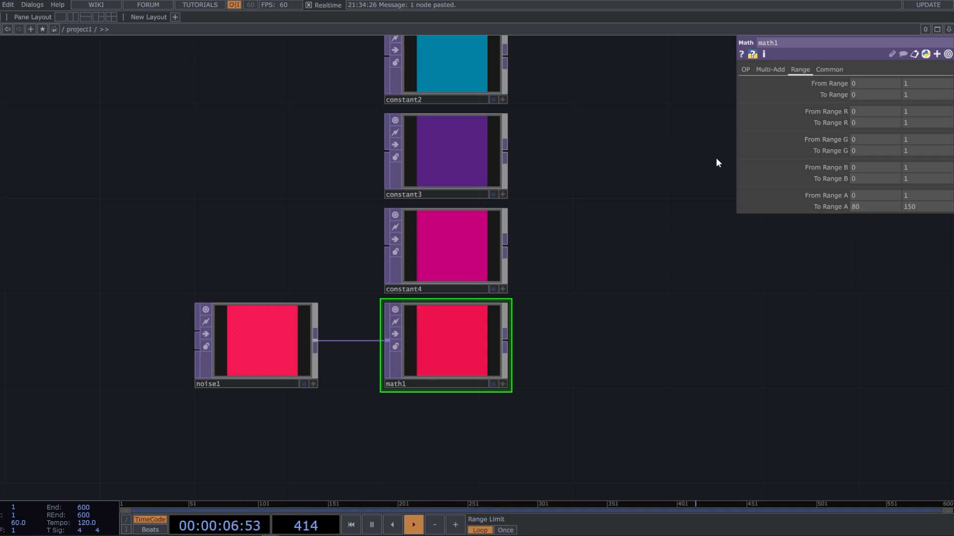
Check the common settings of noise1 and set the pixel format of math1 to 32-bit float (RGBA)
{"action": "left_click", "coordinate": [278, 361]}
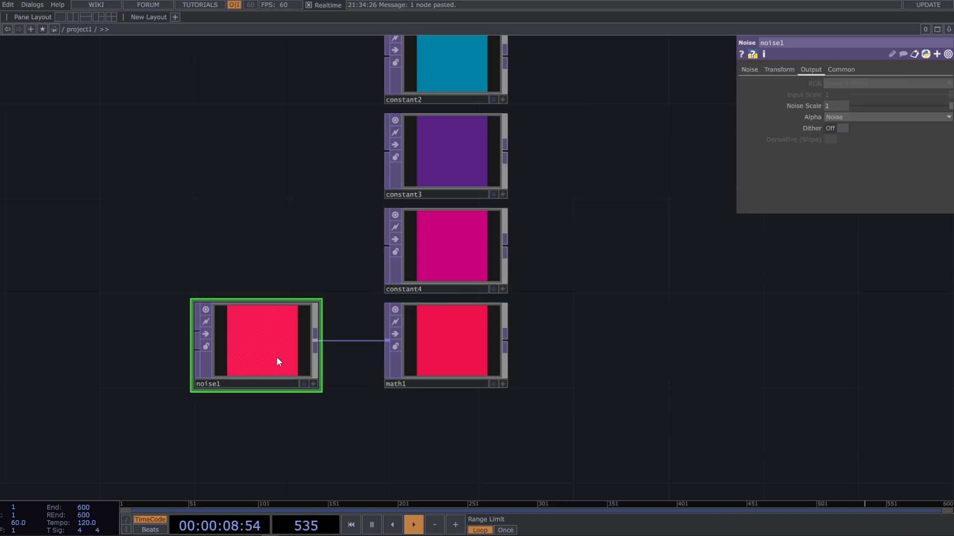
{"action": "left_click", "coordinate": [844, 69]}
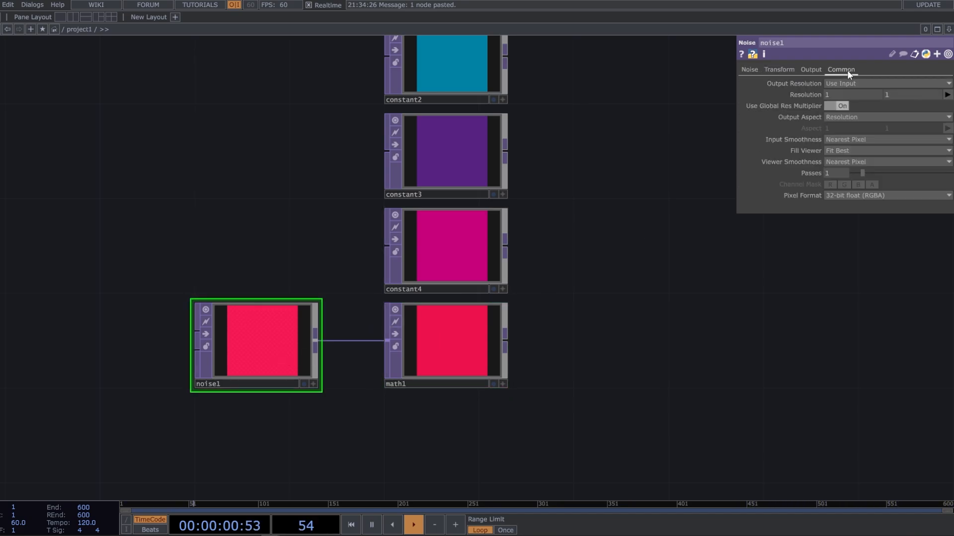
{"action": "left_click", "coordinate": [497, 333]}
{"action": "left_click", "coordinate": [829, 70]}
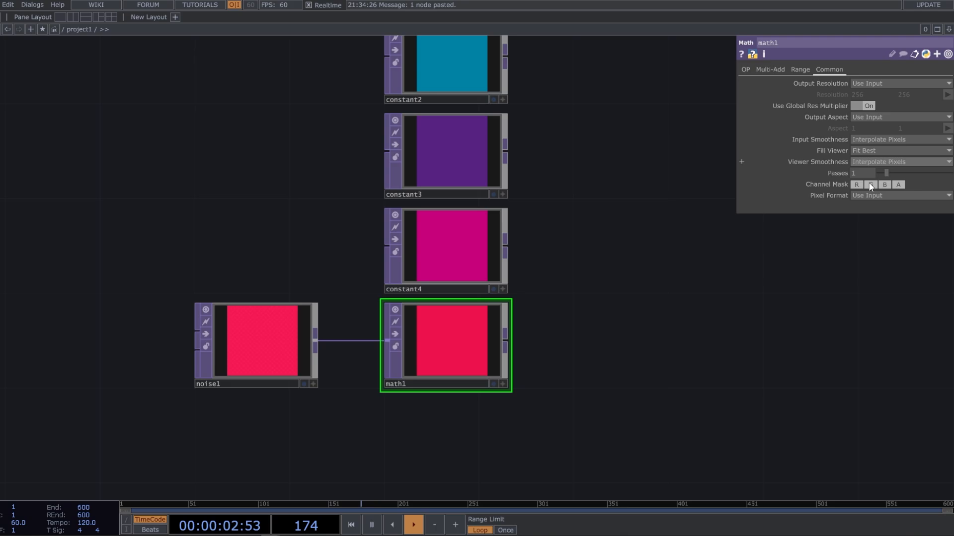
{"action": "left_click", "coordinate": [876, 196]}
{"action": "left_click", "coordinate": [872, 246]}
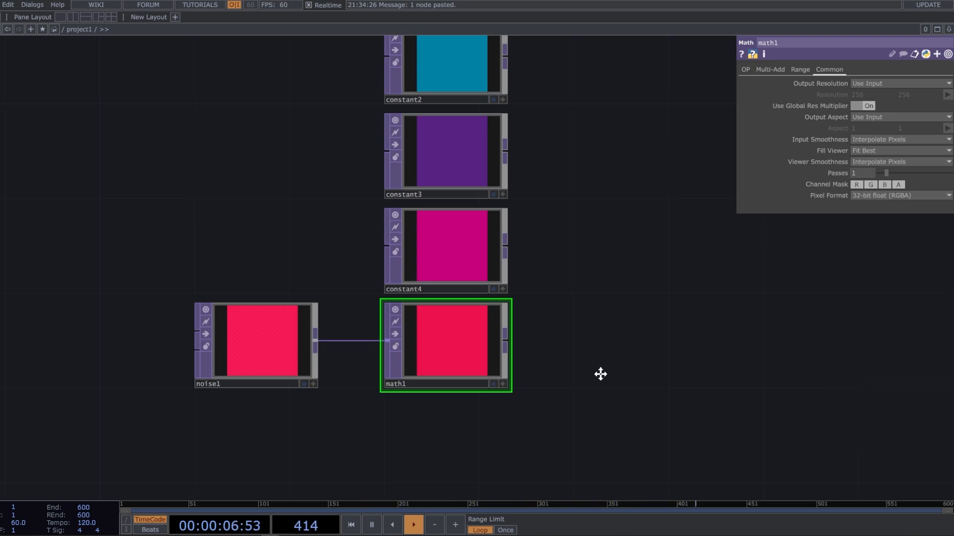
Add a Switch TOP beside the color sources and wire constant1 through constant4 and math1 into it in order
{"action": "key", "text": "h"}
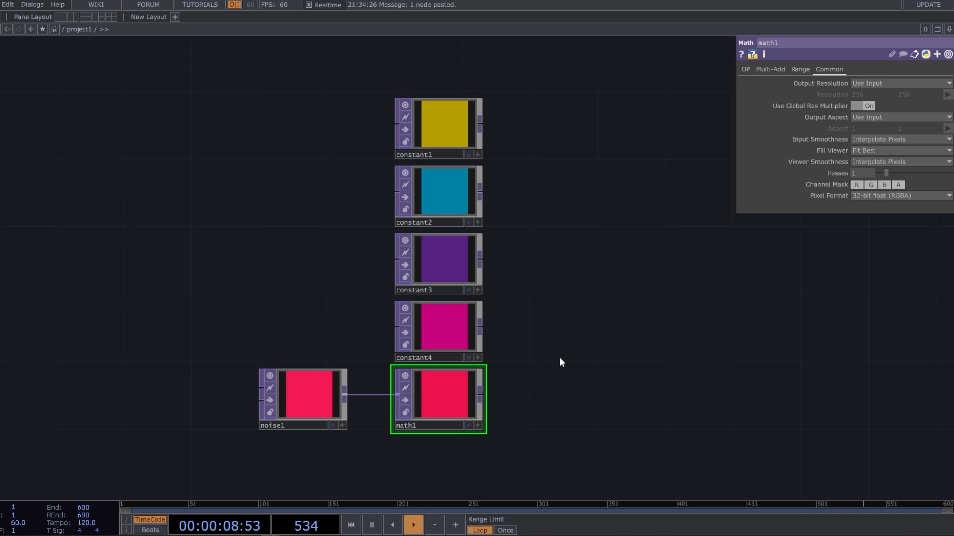
{"action": "key", "text": "Tab"}
{"action": "type", "text": "sw"}
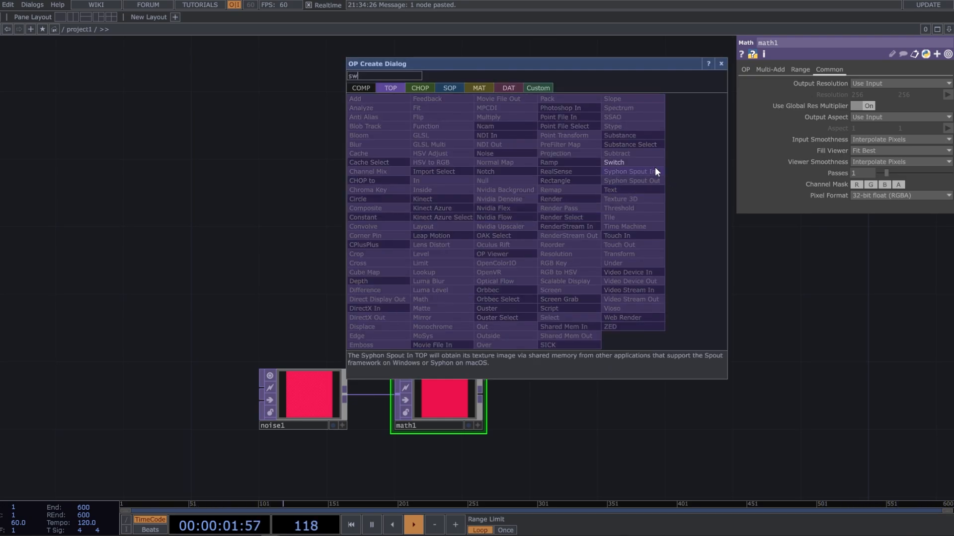
{"action": "key", "text": "Return"}
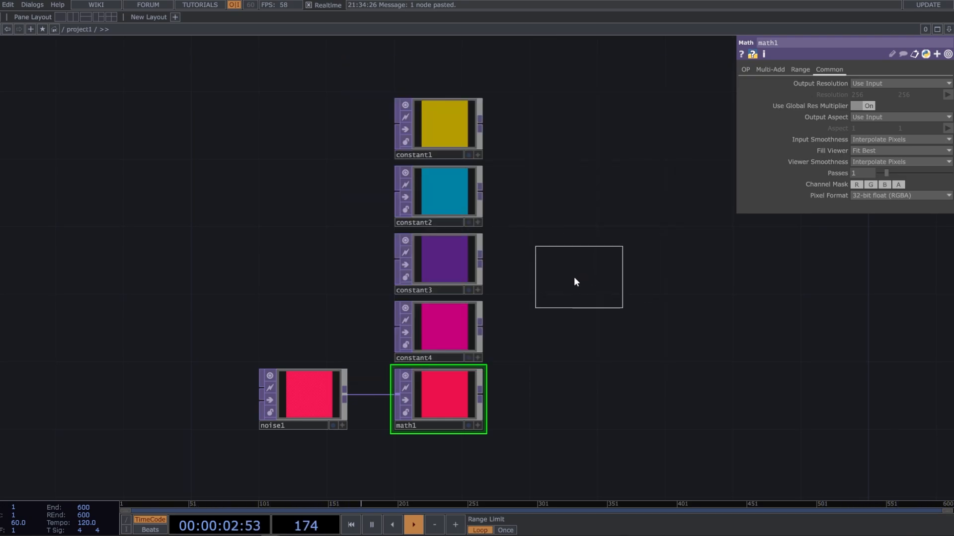
{"action": "left_click", "coordinate": [573, 279]}
{"action": "right_click_drag", "start_coordinate": [442, 186], "coordinate": [445, 78]}
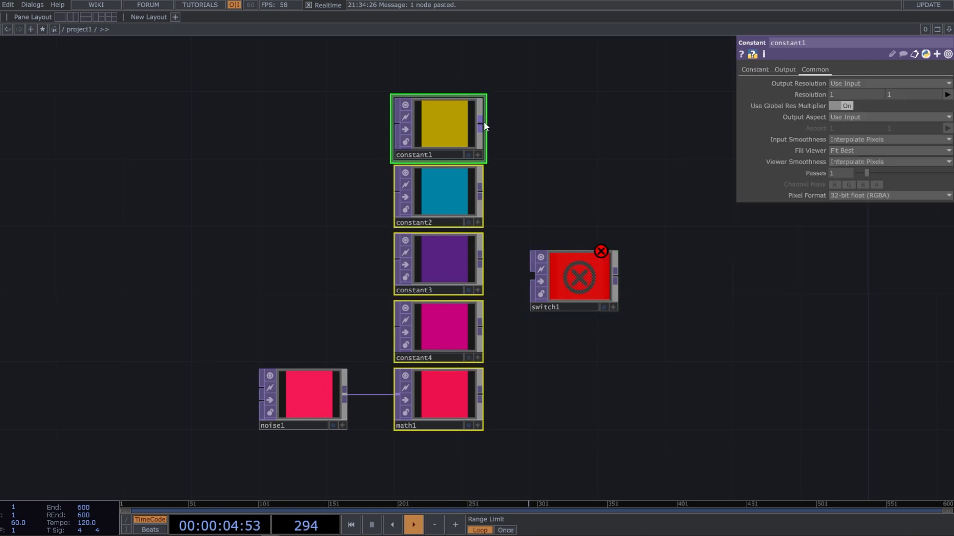
{"action": "mouse_move", "coordinate": [484, 124]}
{"action": "left_mouse_down"}
{"action": "mouse_move", "coordinate": [517, 274]}
{"action": "mouse_move", "coordinate": [534, 276]}
{"action": "left_mouse_up"}
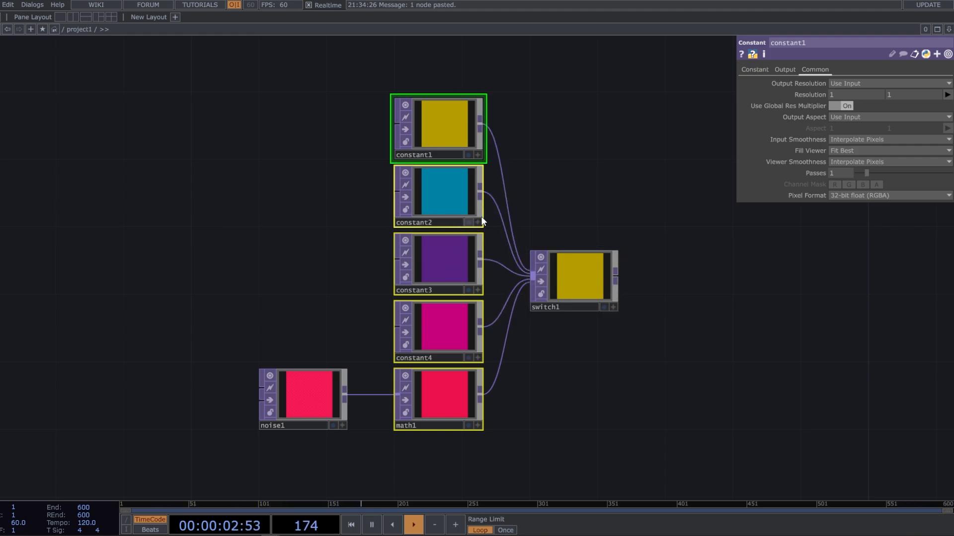
Add a Null TOP connected to the output of switch1
{"action": "right_click", "coordinate": [614, 273]}
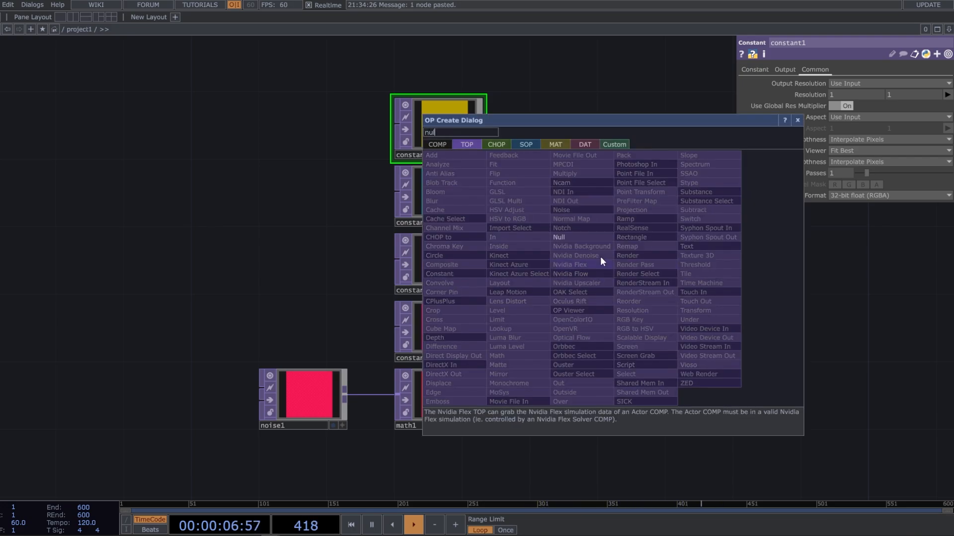
{"action": "left_click", "coordinate": [578, 237]}
{"action": "left_click", "coordinate": [666, 278]}
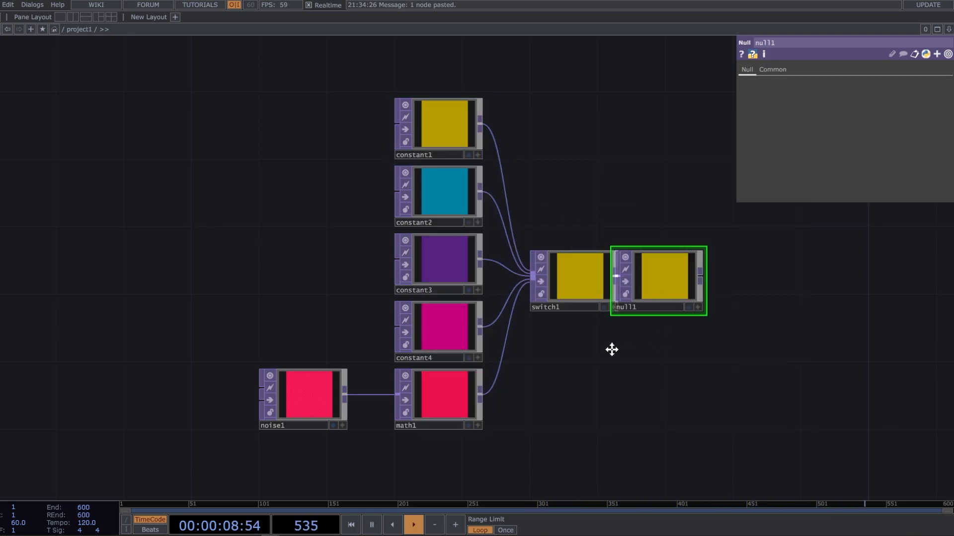
Tidy the layout so switch1 sits close to the color sources and null1 follows it without overlapping
{"action": "left_click_drag", "start_coordinate": [611, 349], "coordinate": [521, 337]}
{"action": "right_click_drag", "start_coordinate": [617, 339], "coordinate": [497, 267]}
{"action": "left_click_drag", "start_coordinate": [497, 266], "coordinate": [461, 270]}
{"action": "left_click", "coordinate": [528, 357]}
{"action": "right_click_drag", "start_coordinate": [610, 376], "coordinate": [449, 278]}
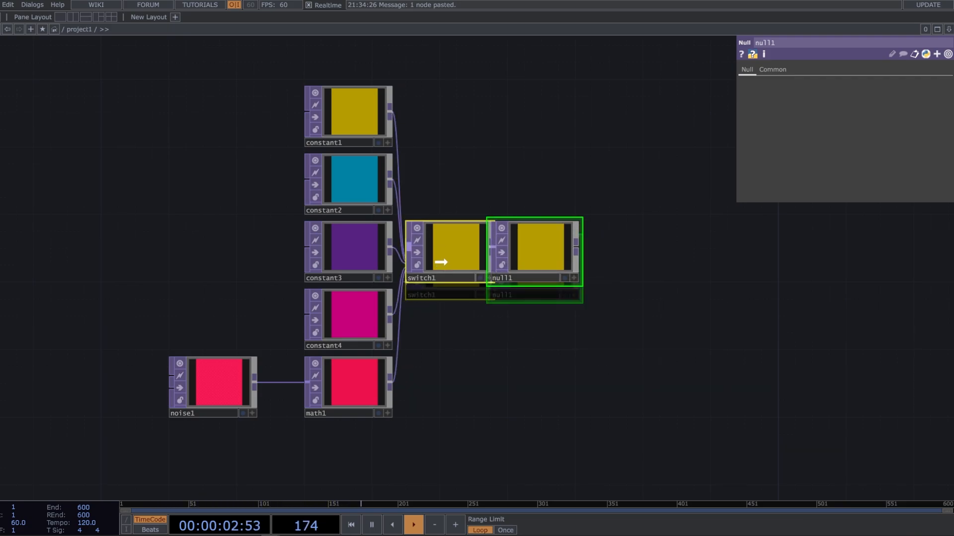
{"action": "left_click_drag", "start_coordinate": [578, 371], "coordinate": [544, 369]}
{"action": "left_click", "coordinate": [550, 359]}
{"action": "left_click_drag", "start_coordinate": [494, 270], "coordinate": [509, 270]}
{"action": "left_click_drag", "start_coordinate": [440, 354], "coordinate": [413, 362]}
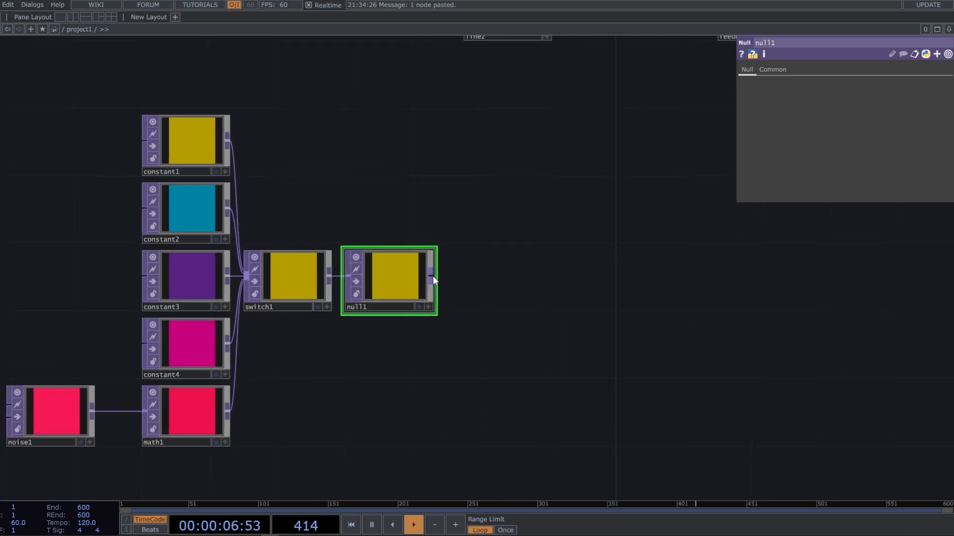
Convert the output of null1 to channels with a TOP to CHOP placed after it
{"action": "right_click", "coordinate": [431, 276]}
{"action": "left_click", "coordinate": [316, 145]}
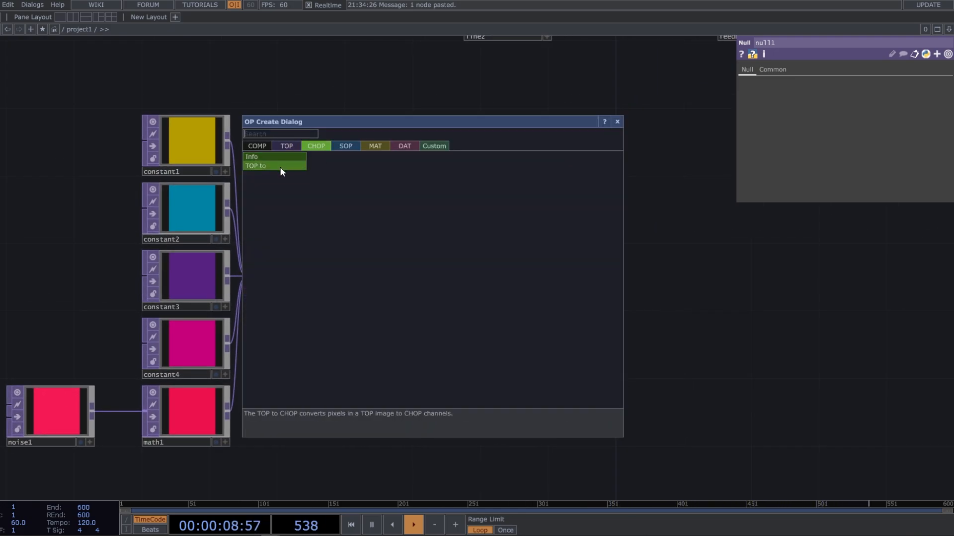
{"action": "left_click", "coordinate": [279, 167]}
{"action": "left_click", "coordinate": [487, 284]}
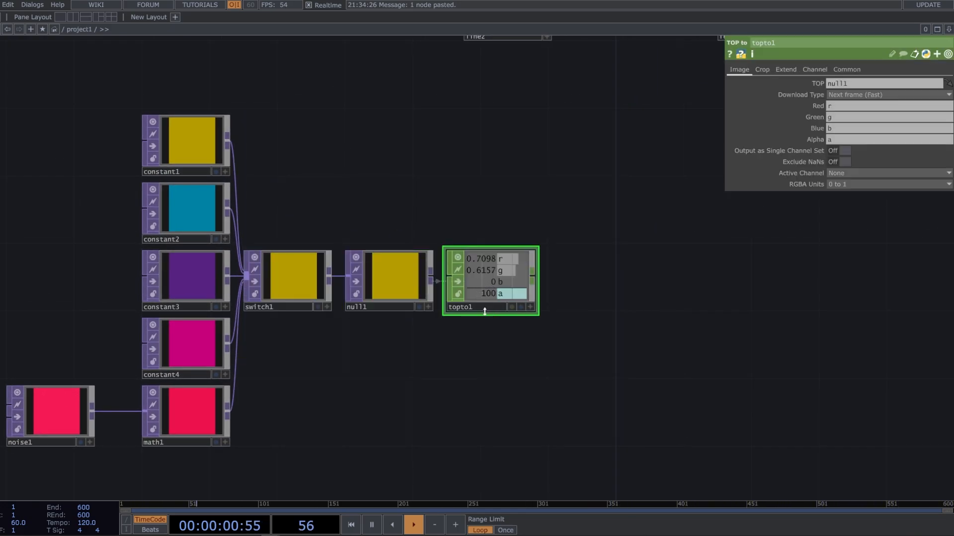
Add a Null CHOP after topto1 and rename it null_color
{"action": "right_click", "coordinate": [535, 276]}
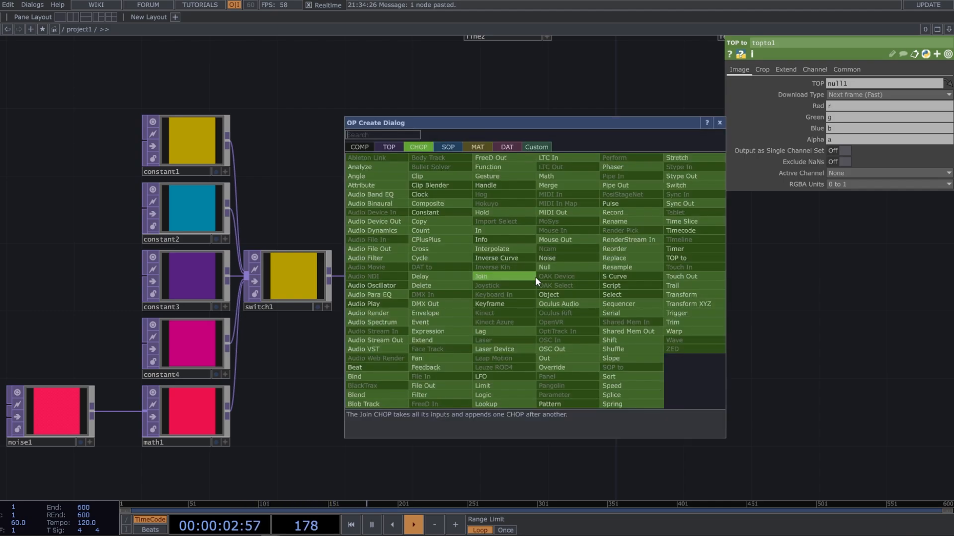
{"action": "left_click", "coordinate": [550, 269]}
{"action": "left_click", "coordinate": [593, 280]}
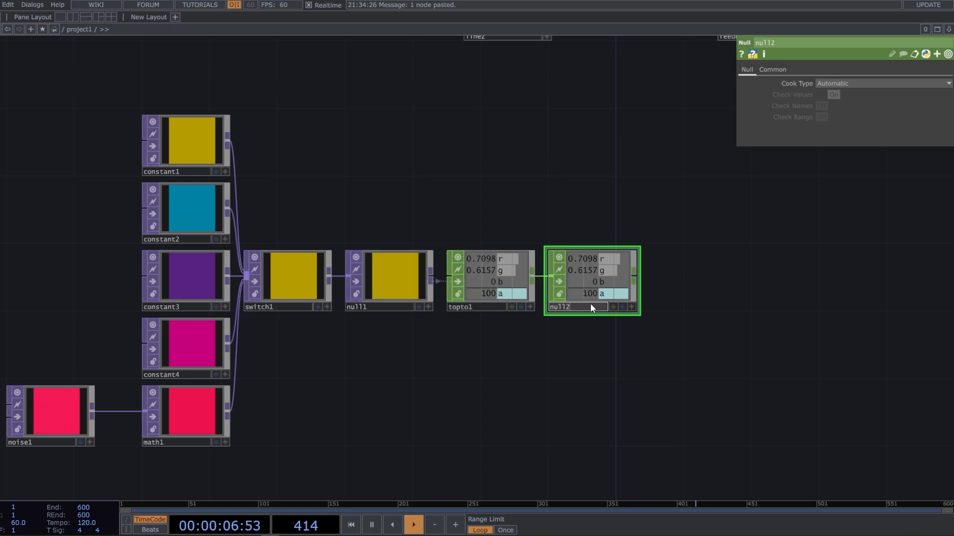
{"action": "key", "text": "BackSpace"}
{"action": "type", "text": "_color"}
{"action": "left_click", "coordinate": [583, 356]}
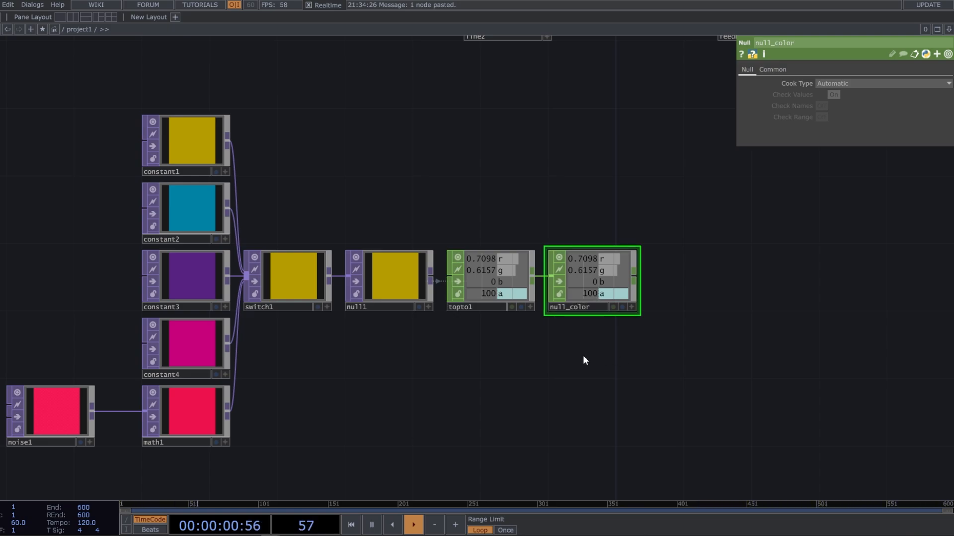
Open the null_color channel viewer in a floating window and place it below the line2 material
{"action": "left_click_drag", "start_coordinate": [615, 319], "coordinate": [536, 337]}
{"action": "scroll", "coordinate": [554, 308], "scroll_direction": "down", "scroll_amount": 3}
{"action": "left_click_drag", "start_coordinate": [550, 229], "coordinate": [480, 248]}
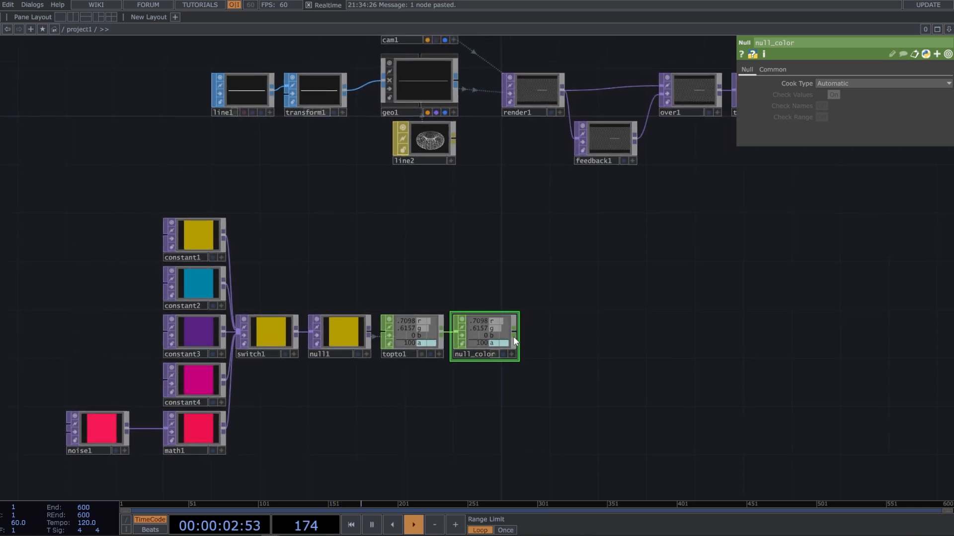
{"action": "right_click", "coordinate": [504, 332]}
{"action": "left_click", "coordinate": [520, 329]}
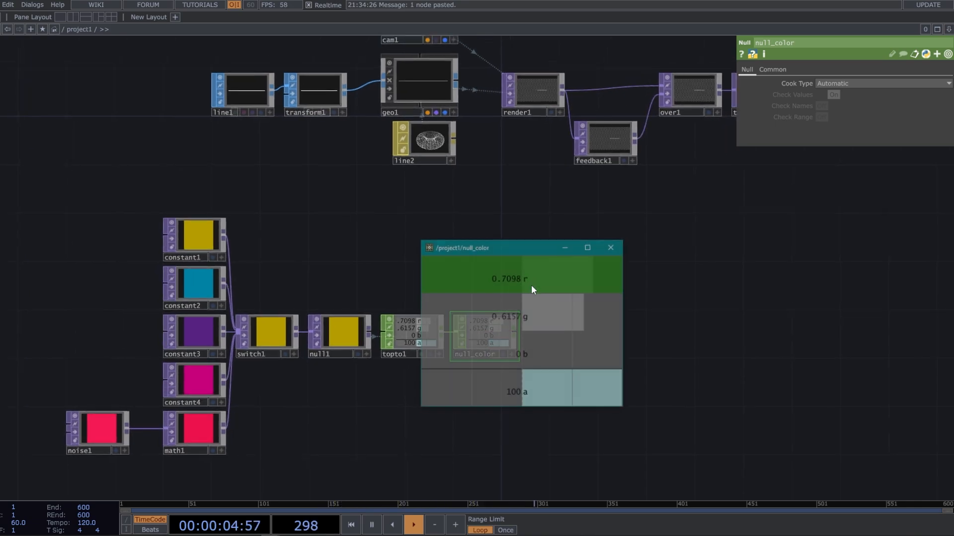
{"action": "left_click_drag", "start_coordinate": [531, 251], "coordinate": [446, 252]}
Set both Width Near and Width Far of the line2 material to 1
{"action": "left_click", "coordinate": [427, 149]}
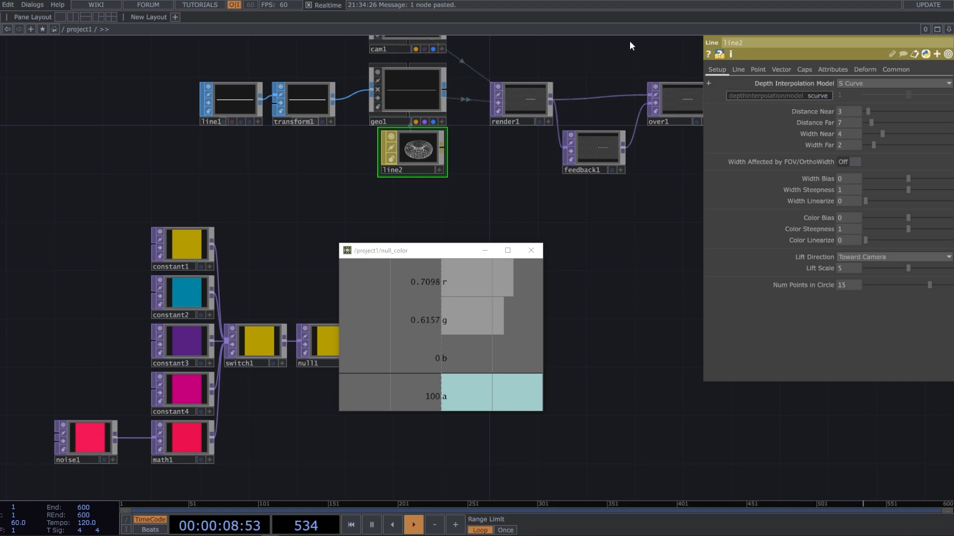
{"action": "left_click", "coordinate": [849, 134]}
{"action": "type", "text": "1"}
{"action": "left_click", "coordinate": [846, 143]}
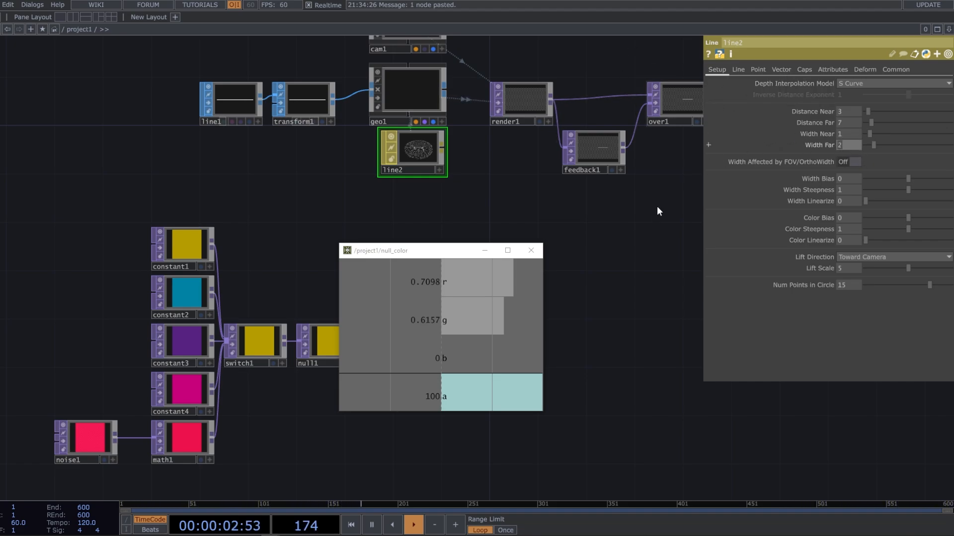
{"action": "type", "text": "1"}
{"action": "key", "text": "Return"}
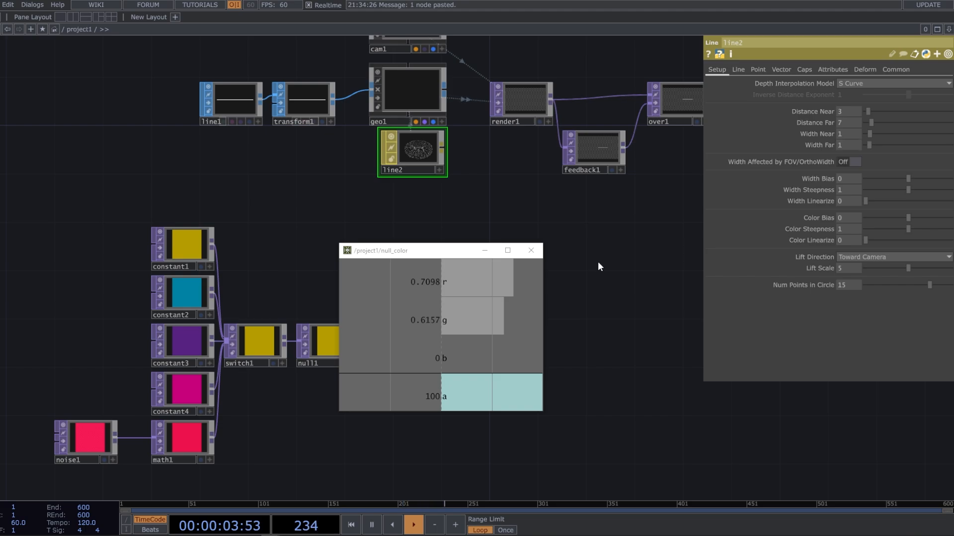
Link the r channel of null_color to the red value of line2's Line Near Color
{"action": "left_click", "coordinate": [737, 70]}
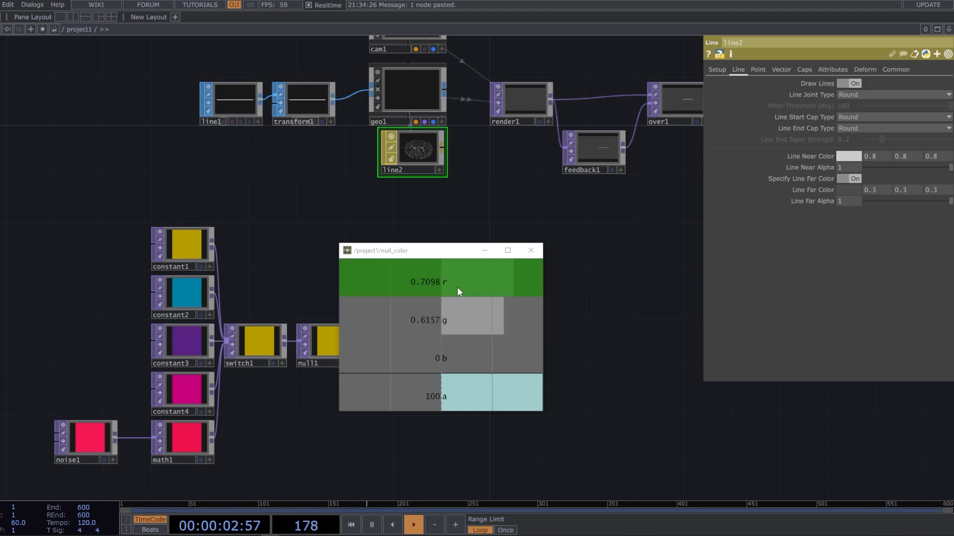
{"action": "left_click_drag", "start_coordinate": [457, 287], "coordinate": [874, 156]}
{"action": "left_click", "coordinate": [873, 155]}
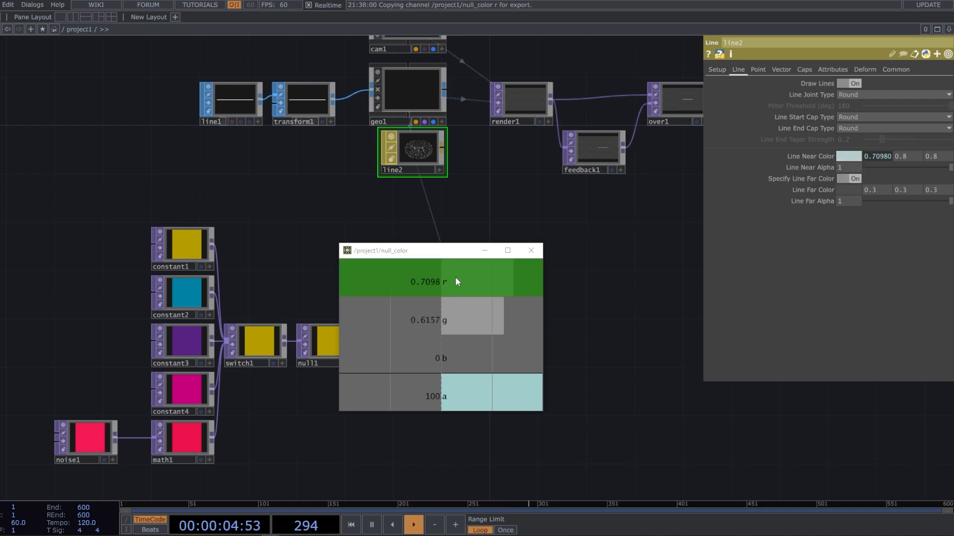
Link the g and b channels of null_color to the green and blue values of line2's Line Near Color as CHOP references
{"action": "left_click_drag", "start_coordinate": [455, 311], "coordinate": [894, 158]}
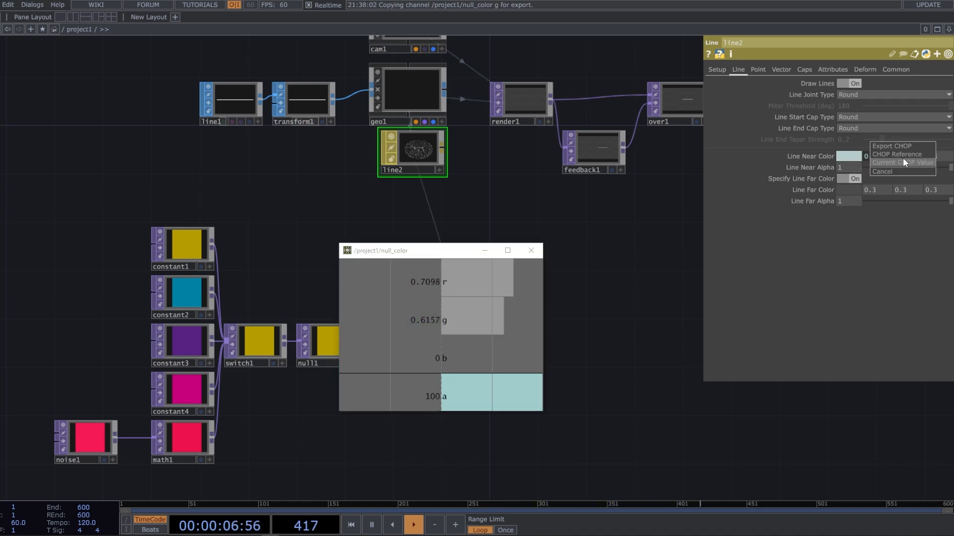
{"action": "left_click", "coordinate": [893, 156]}
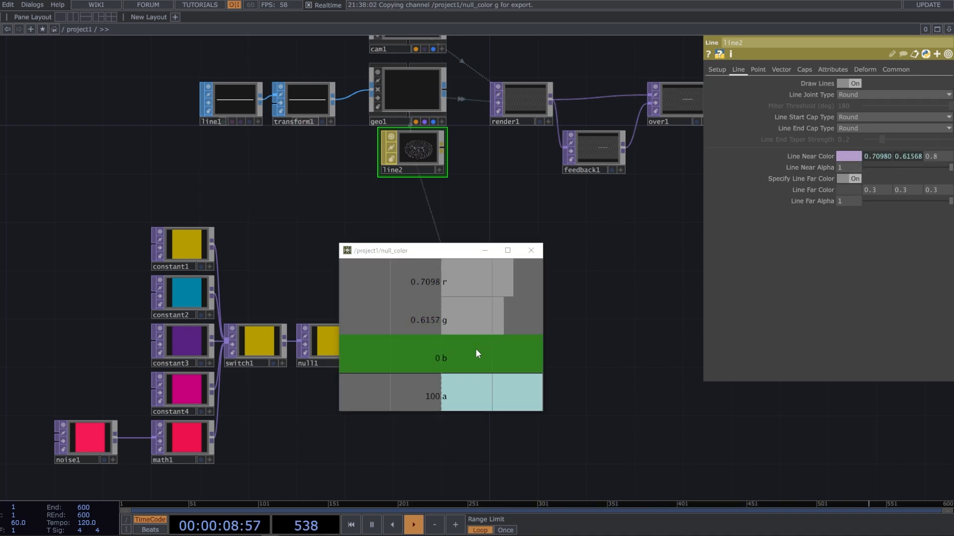
{"action": "left_click_drag", "start_coordinate": [476, 354], "coordinate": [948, 162]}
{"action": "left_click", "coordinate": [916, 154]}
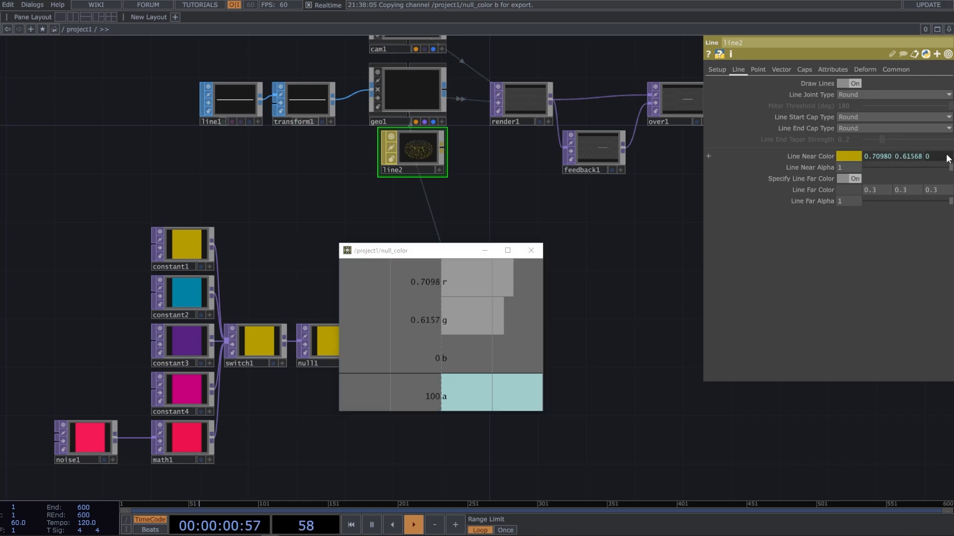
Reference null_color's a channel in line2's Line Near Alpha and divide it by 255 with op('null_color')['a']/255
{"action": "left_click_drag", "start_coordinate": [460, 394], "coordinate": [825, 168]}
{"action": "left_click", "coordinate": [864, 163]}
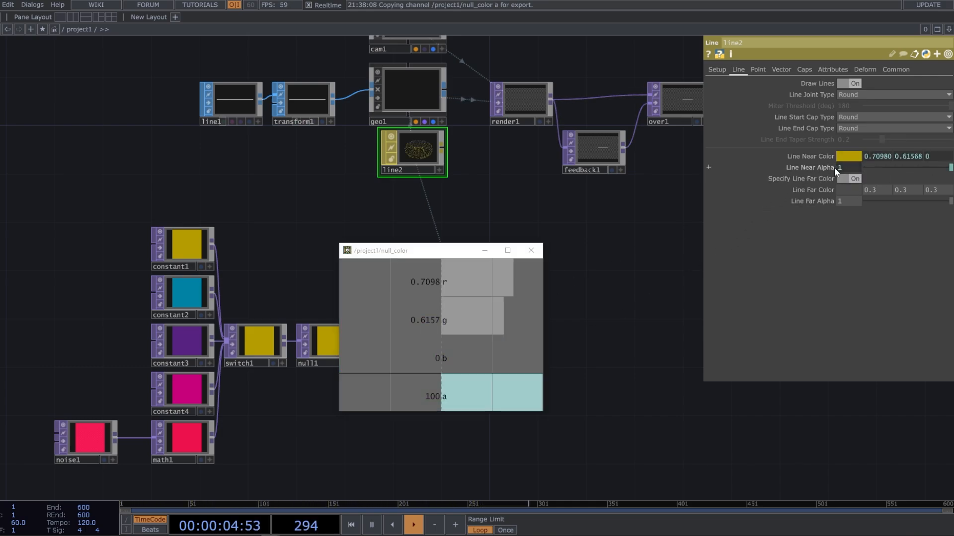
{"action": "left_click", "coordinate": [829, 168]}
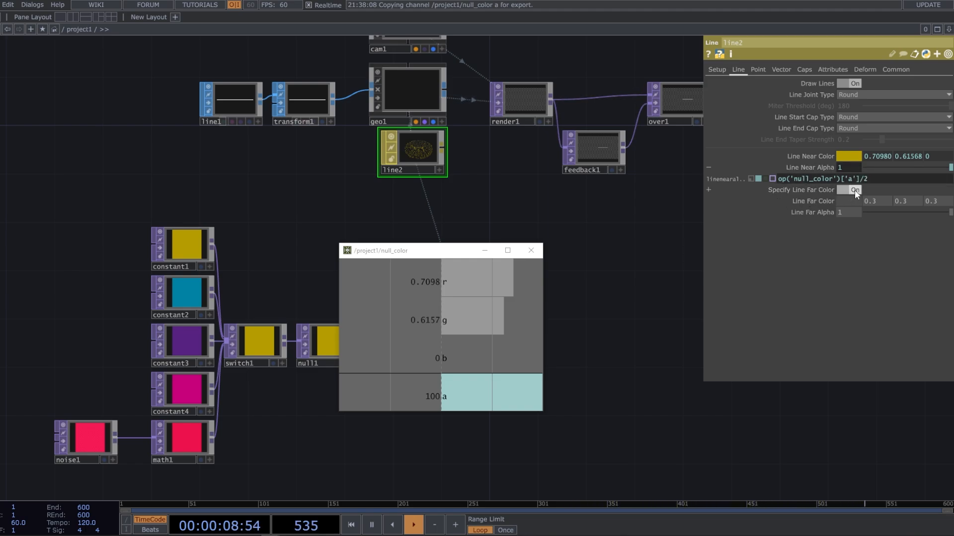
{"action": "type", "text": "/255"}
{"action": "key", "text": "Return"}
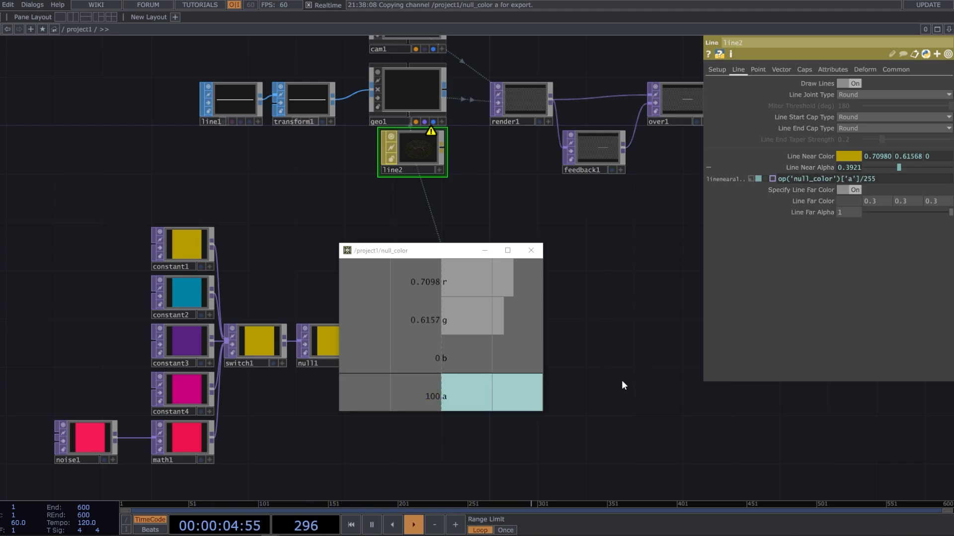
Disable Specify Line Far Color and enable Blending (Transparency) on the line2 material
{"action": "left_click", "coordinate": [847, 189]}
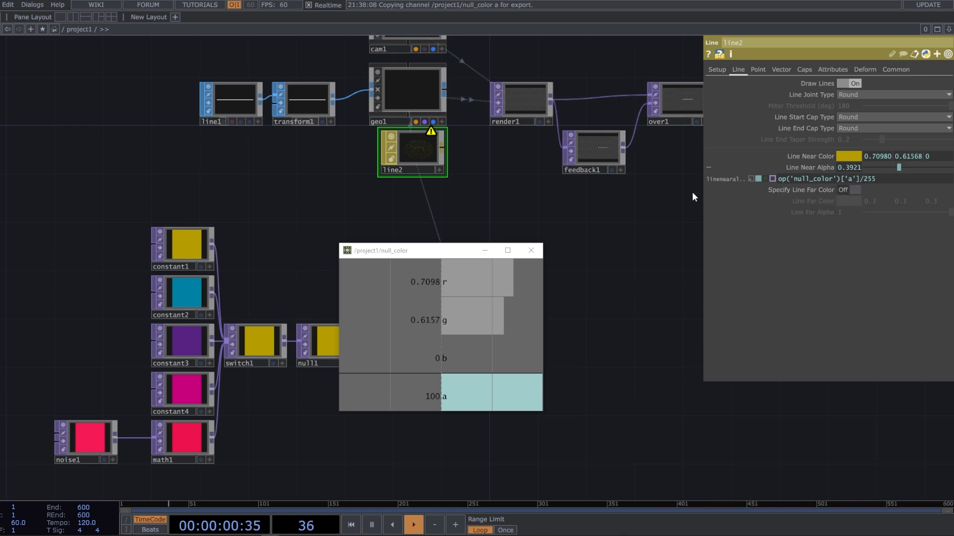
{"action": "left_click", "coordinate": [896, 69]}
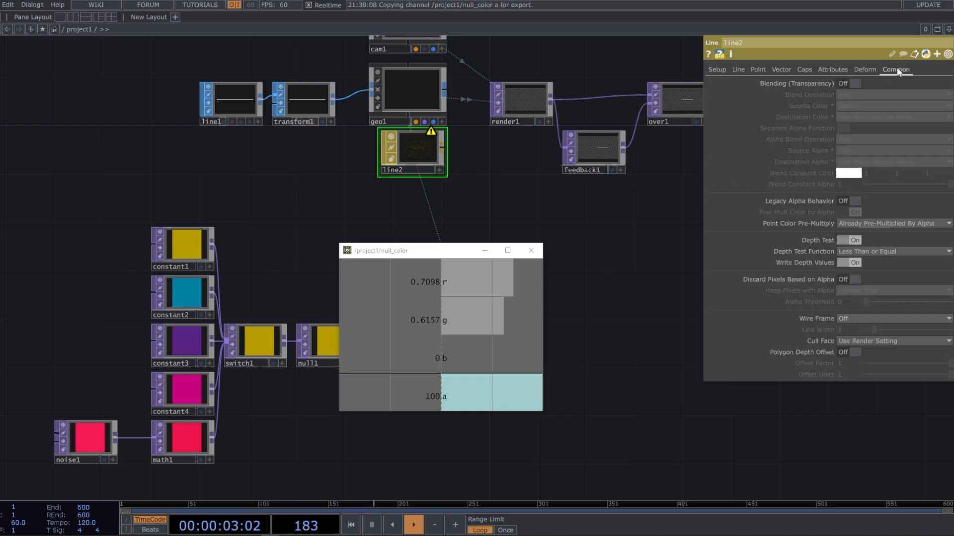
{"action": "left_click", "coordinate": [859, 83]}
Close the floating null_color channel viewer
{"action": "middle_click_drag", "start_coordinate": [602, 287], "coordinate": [600, 307]}
{"action": "mouse_move", "coordinate": [600, 307]}
{"action": "left_mouse_down"}
{"action": "mouse_move", "coordinate": [580, 291]}
{"action": "mouse_move", "coordinate": [621, 266]}
{"action": "mouse_move", "coordinate": [611, 291]}
{"action": "left_mouse_up"}
{"action": "left_click_drag", "start_coordinate": [612, 266], "coordinate": [594, 258]}
{"action": "left_click_drag", "start_coordinate": [656, 248], "coordinate": [650, 245]}
{"action": "left_click", "coordinate": [541, 251]}
{"action": "left_click_drag", "start_coordinate": [607, 298], "coordinate": [651, 287]}
{"action": "left_click_drag", "start_coordinate": [478, 239], "coordinate": [428, 289]}
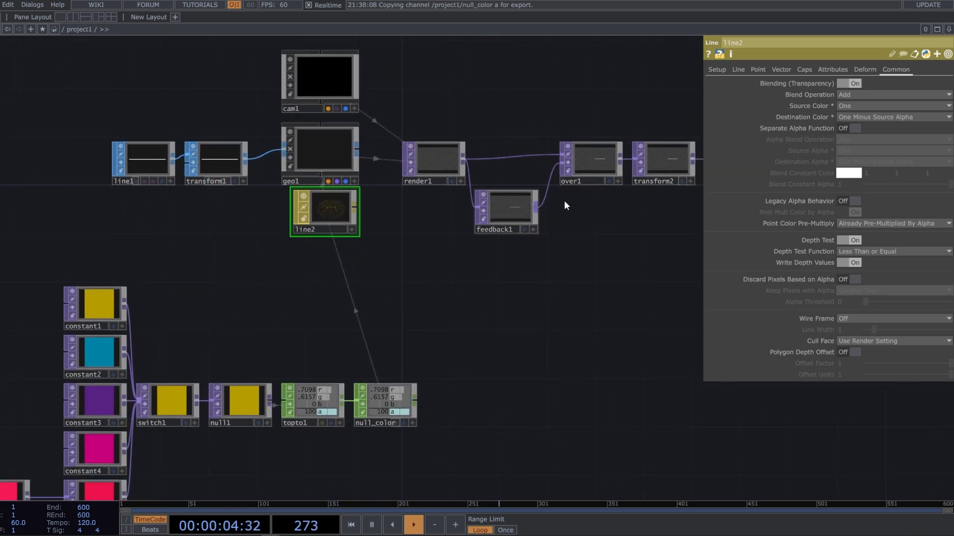
{"action": "left_click", "coordinate": [593, 169]}
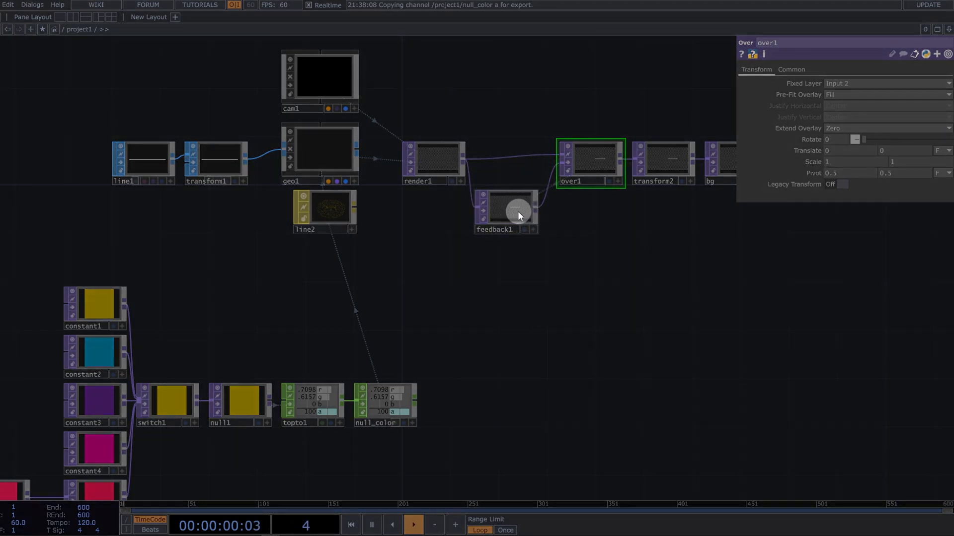
{"action": "left_click", "coordinate": [517, 211]}
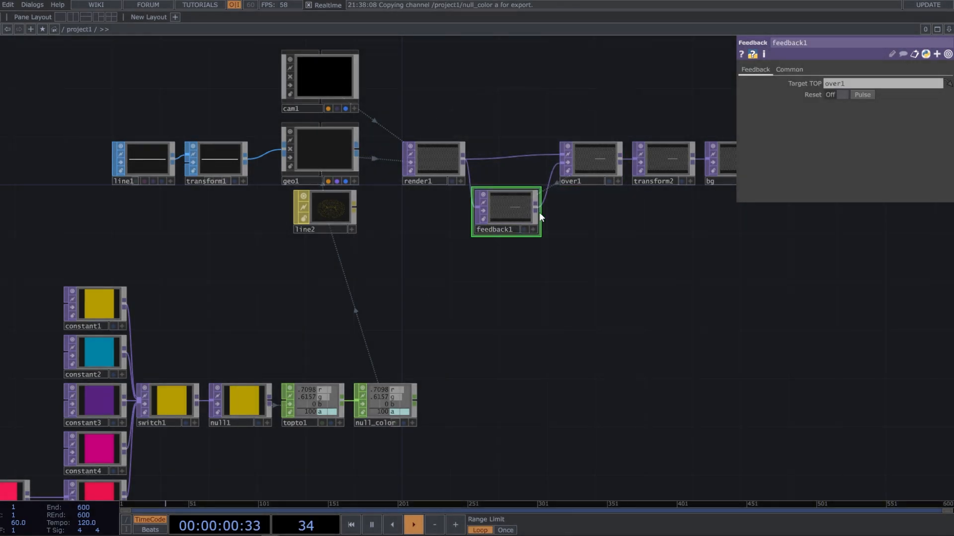
{"action": "left_click", "coordinate": [601, 169]}
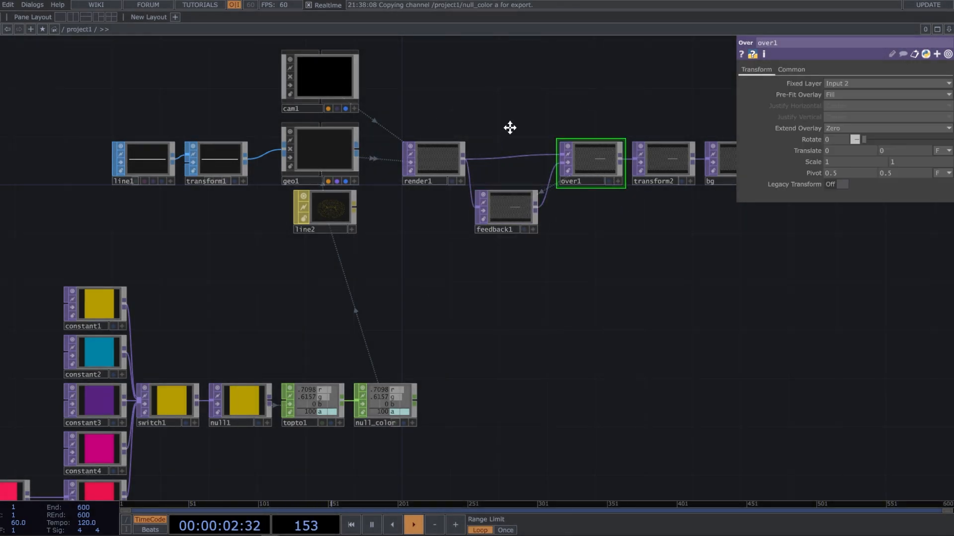
Set cam1's projection to Orthographic with the Ortho Origin at Bottom-Left
{"action": "left_click_drag", "start_coordinate": [501, 125], "coordinate": [496, 153]}
{"action": "left_click", "coordinate": [342, 106]}
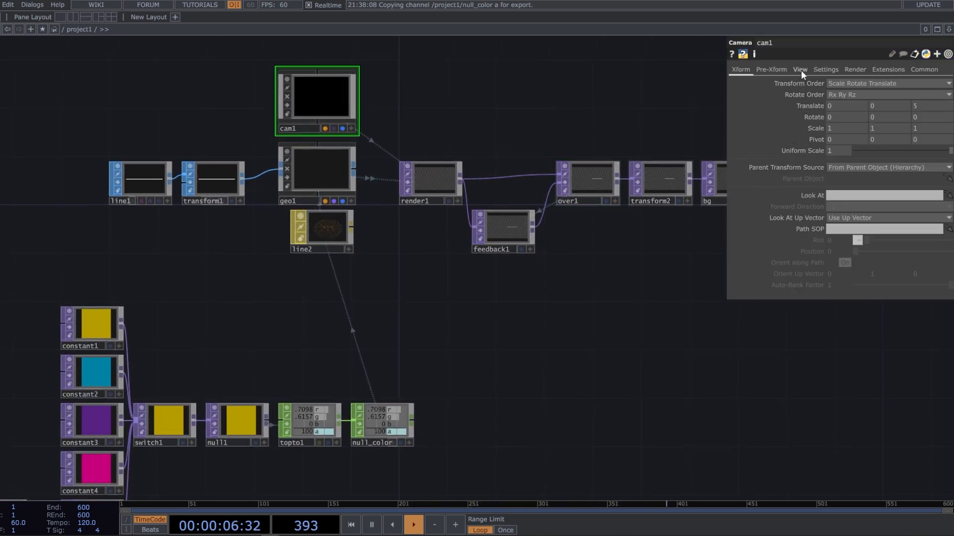
{"action": "left_click", "coordinate": [800, 70]}
{"action": "left_click", "coordinate": [869, 84]}
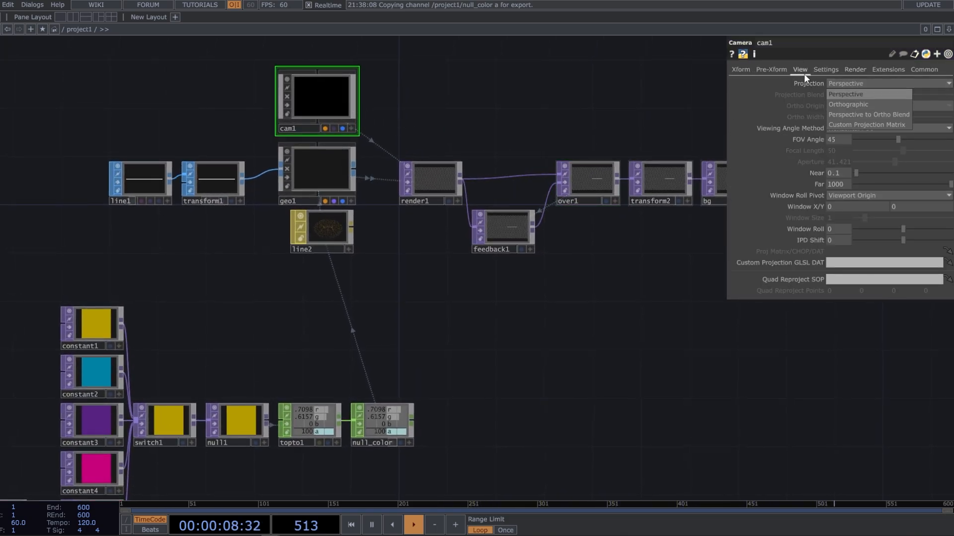
{"action": "left_click", "coordinate": [848, 103]}
{"action": "left_click", "coordinate": [847, 105]}
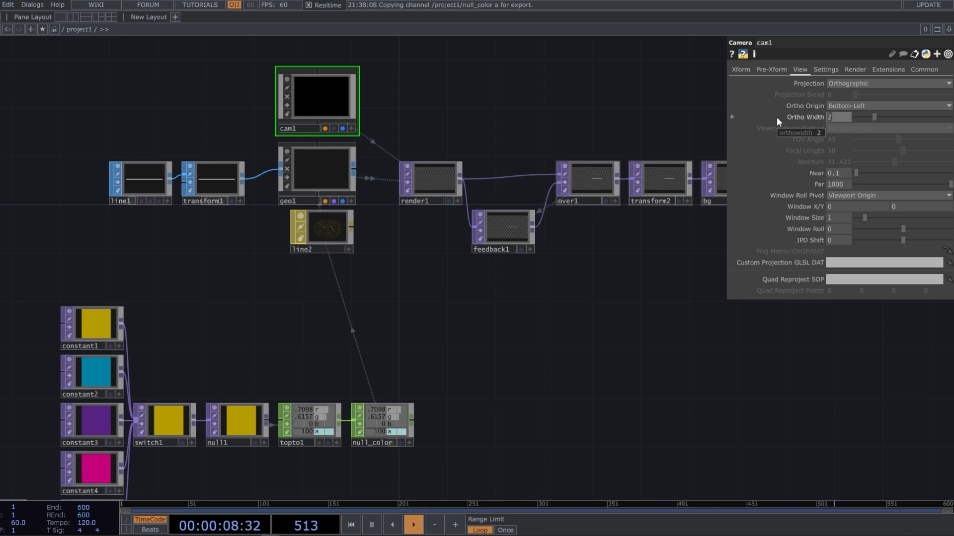
Set cam1's Ortho Width to the expression parent().width
{"action": "type", "text": "parent().width"}
{"action": "key", "text": "Return"}
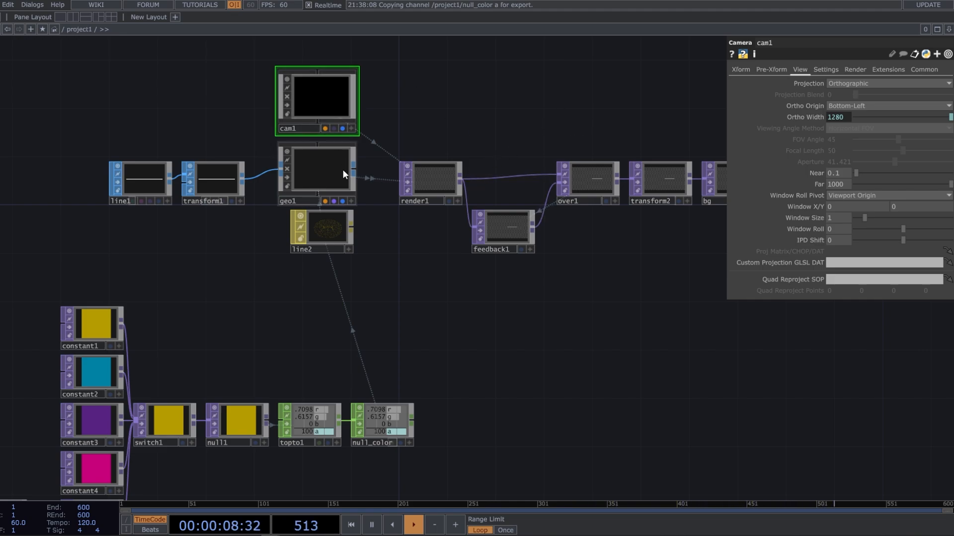
Move the whole color network, from noise1 and the constants through null_color, so that null_color sits beneath line2
{"action": "left_click_drag", "start_coordinate": [430, 319], "coordinate": [466, 311]}
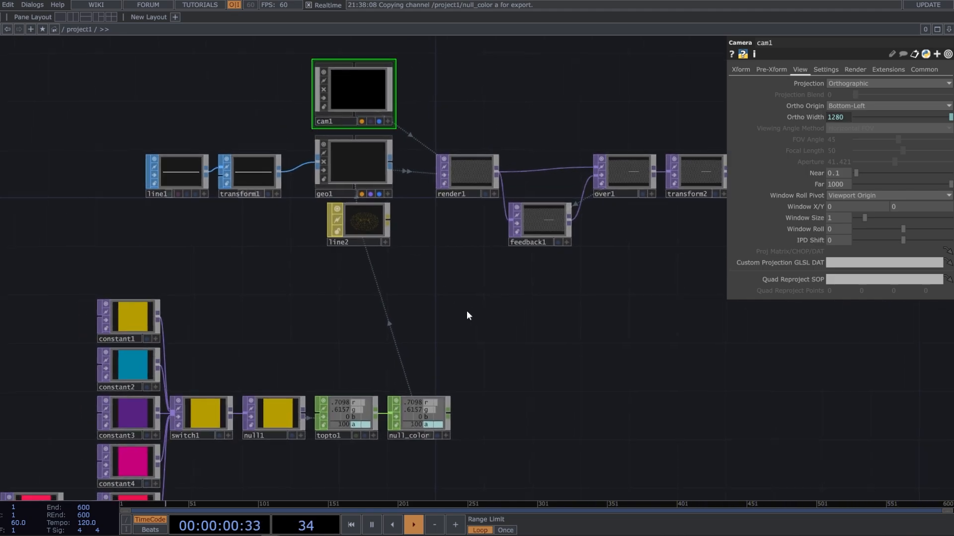
{"action": "left_click_drag", "start_coordinate": [435, 340], "coordinate": [481, 254]}
{"action": "scroll", "coordinate": [481, 252], "scroll_direction": "down", "scroll_amount": 3}
{"action": "right_click_drag", "start_coordinate": [120, 422], "coordinate": [500, 220]}
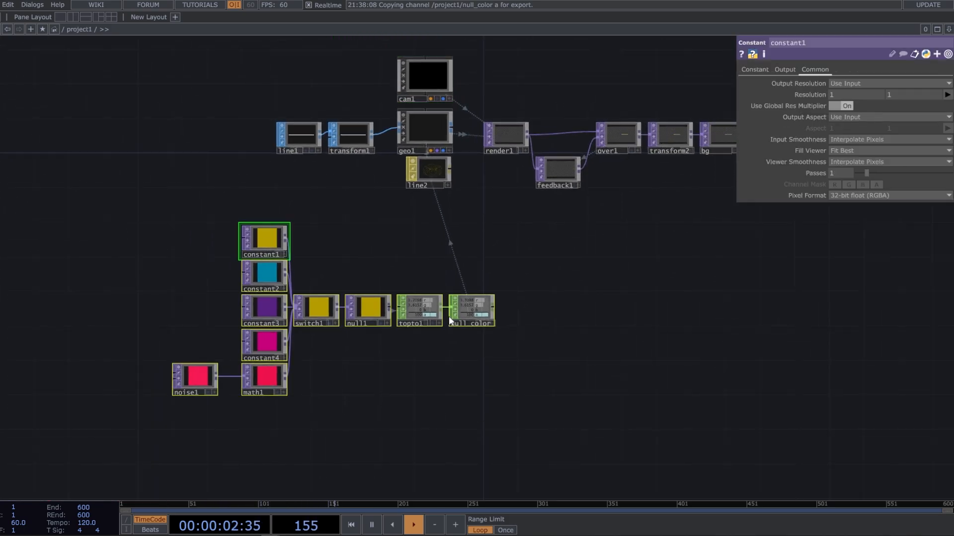
{"action": "left_click_drag", "start_coordinate": [485, 318], "coordinate": [452, 310]}
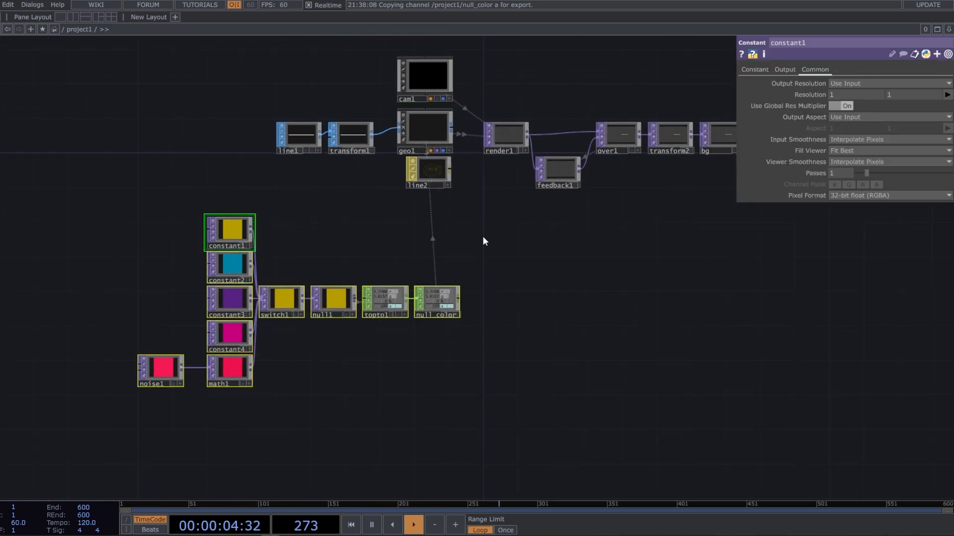
Split the workspace into two side-by-side panes, display project1's output in the second one, and widen the network pane
{"action": "left_click", "coordinate": [75, 17]}
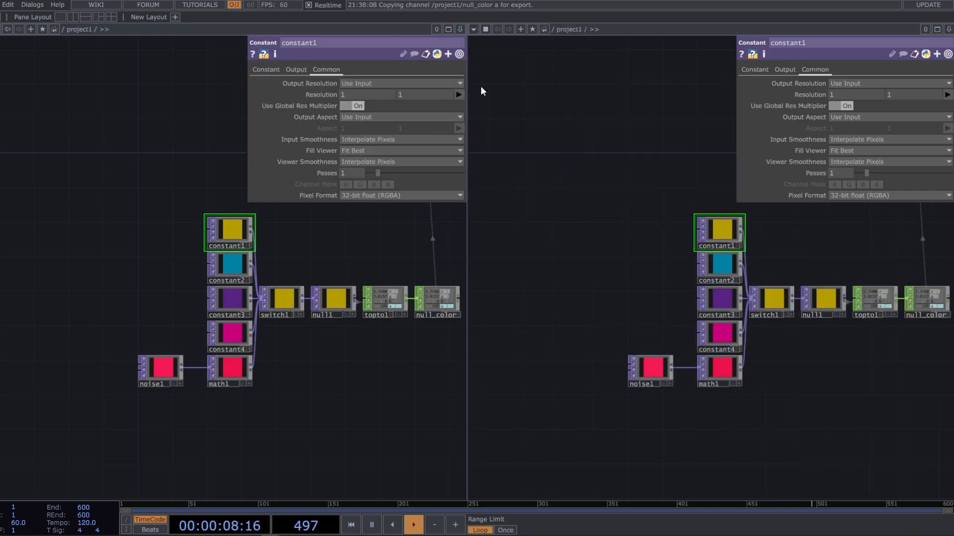
{"action": "left_click", "coordinate": [473, 30]}
{"action": "left_click", "coordinate": [478, 50]}
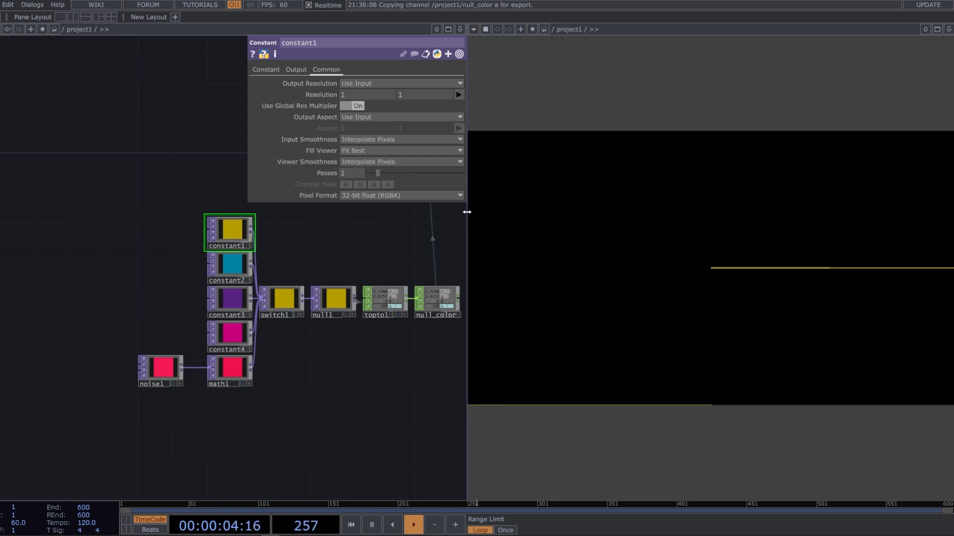
{"action": "left_click_drag", "start_coordinate": [469, 215], "coordinate": [619, 224]}
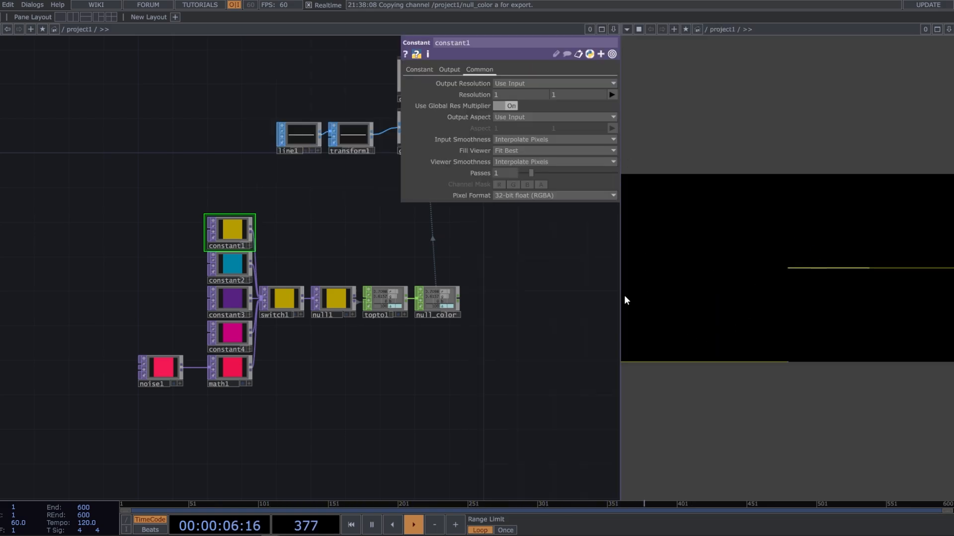
Set transform2's Background Color to white with alpha 1 and enable Comp Over Background Color
{"action": "left_click_drag", "start_coordinate": [565, 257], "coordinate": [426, 304]}
{"action": "mouse_move", "coordinate": [460, 256]}
{"action": "left_mouse_down"}
{"action": "mouse_move", "coordinate": [421, 277]}
{"action": "mouse_move", "coordinate": [322, 286]}
{"action": "left_mouse_up"}
{"action": "scroll", "coordinate": [411, 239], "scroll_direction": "up", "scroll_amount": 5}
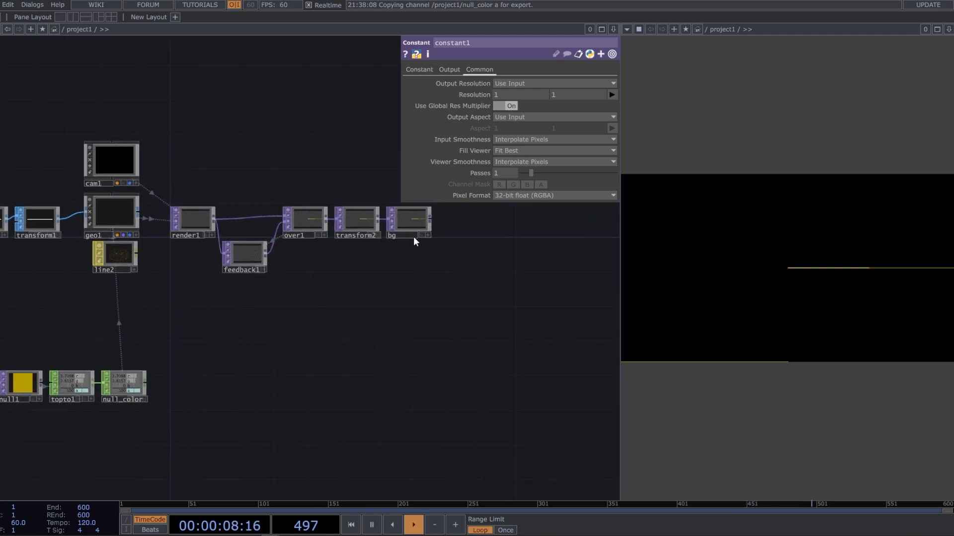
{"action": "left_click", "coordinate": [274, 219]}
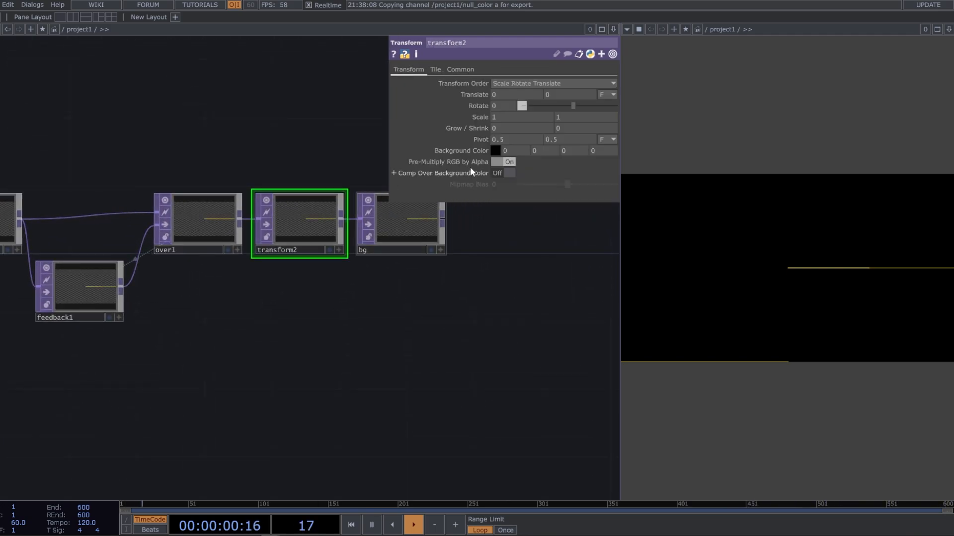
{"action": "left_click", "coordinate": [496, 150]}
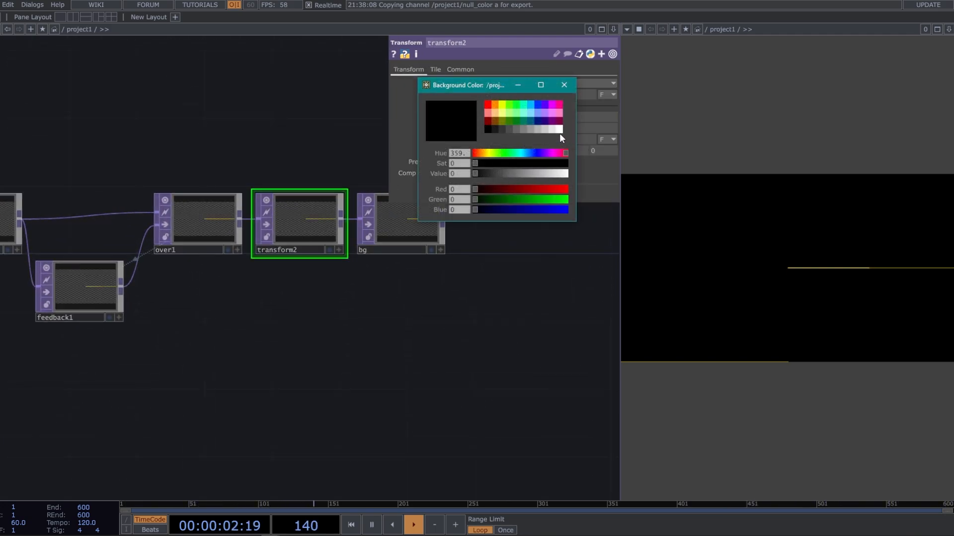
{"action": "left_click", "coordinate": [559, 130]}
{"action": "left_click", "coordinate": [564, 85]}
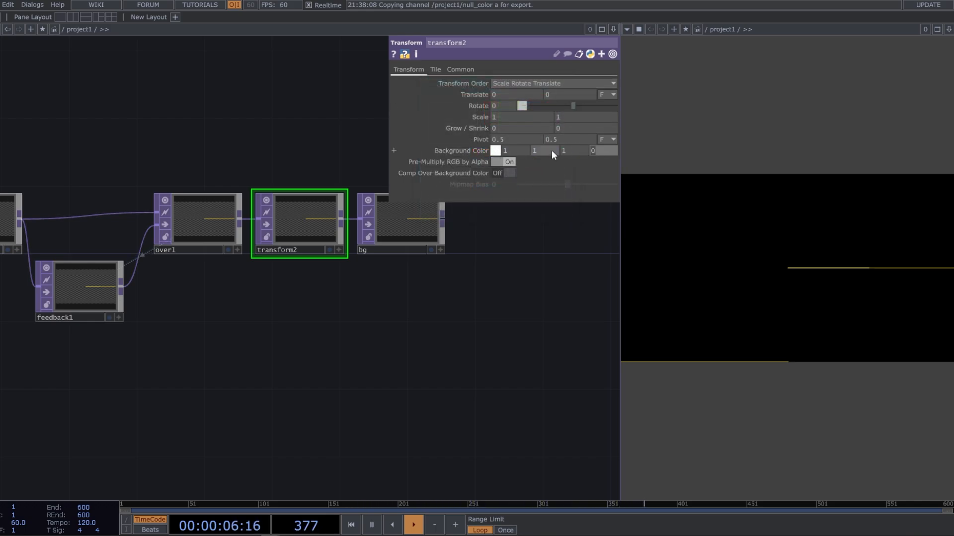
{"action": "type", "text": "1"}
{"action": "key", "text": "Return"}
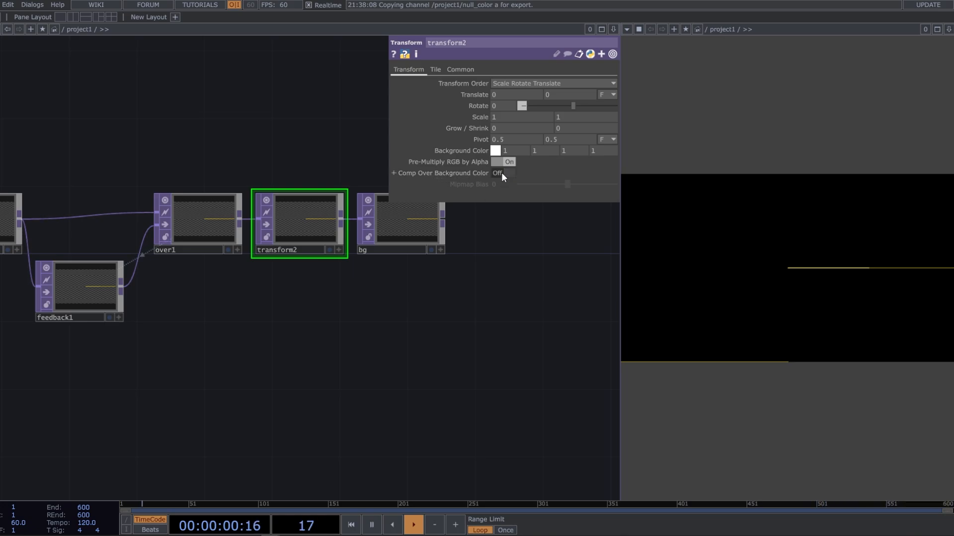
{"action": "left_click", "coordinate": [502, 172]}
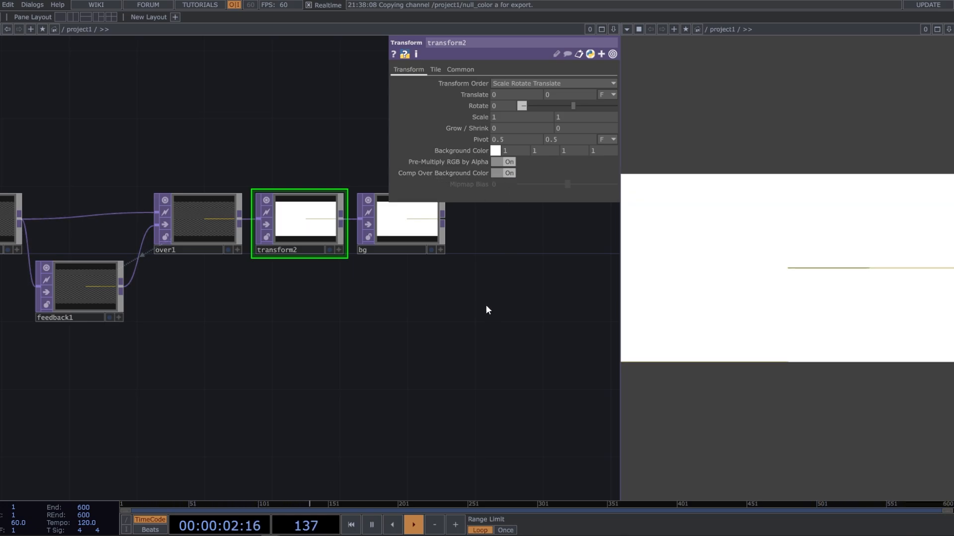
{"action": "left_click_drag", "start_coordinate": [498, 287], "coordinate": [541, 293]}
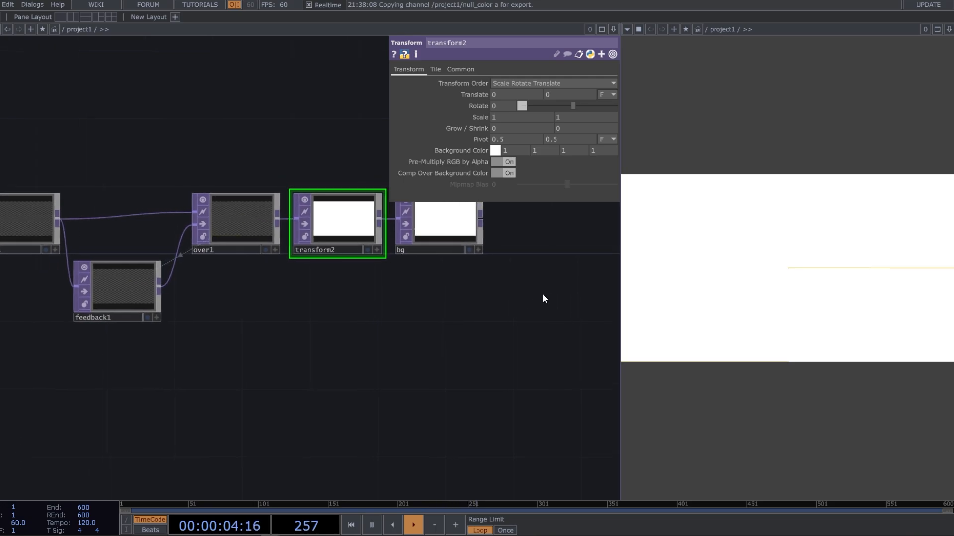
{"action": "scroll", "coordinate": [508, 294], "scroll_direction": "down", "scroll_amount": 3}
{"action": "left_click_drag", "start_coordinate": [485, 321], "coordinate": [503, 316]}
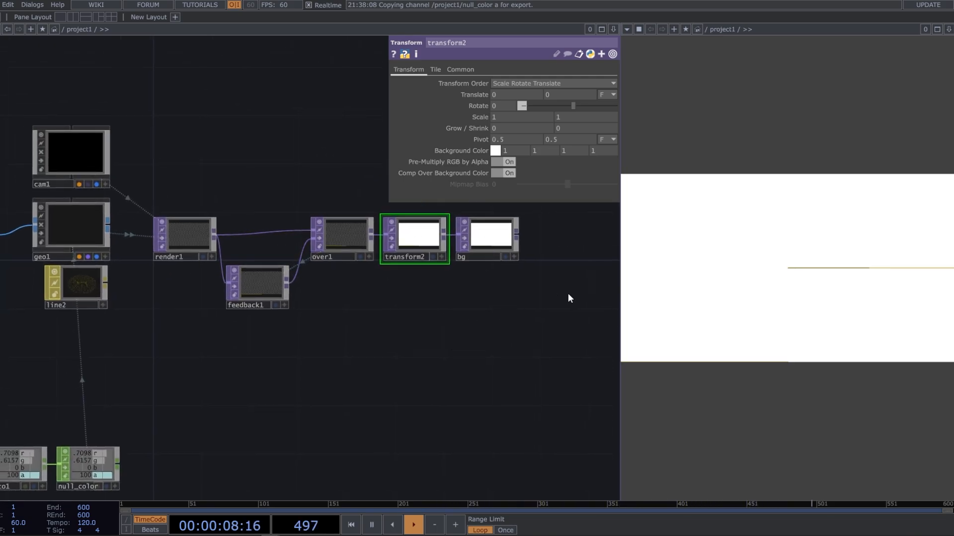
{"action": "scroll", "coordinate": [517, 296], "scroll_direction": "down", "scroll_amount": 4}
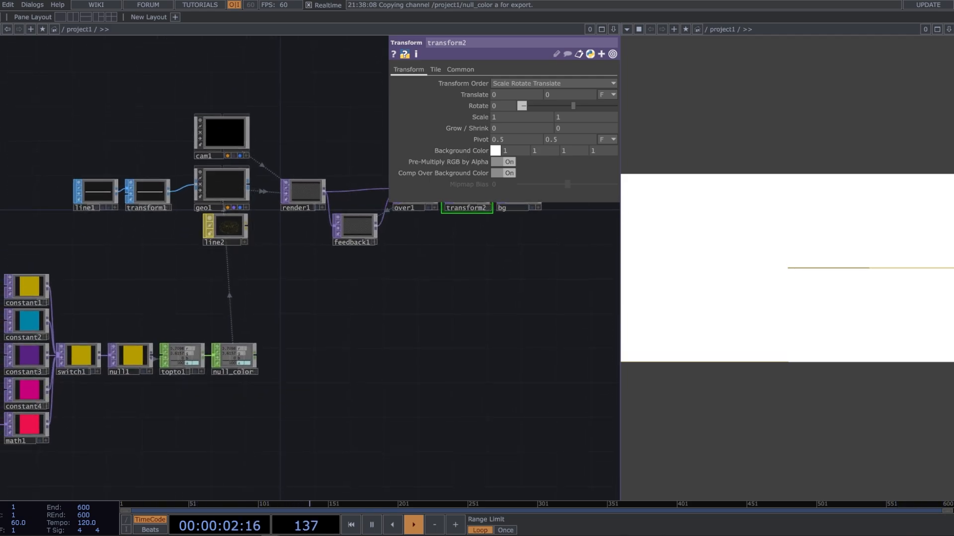
{"action": "left_click_drag", "start_coordinate": [239, 305], "coordinate": [398, 367]}
{"action": "scroll", "coordinate": [399, 365], "scroll_direction": "down", "scroll_amount": 3}
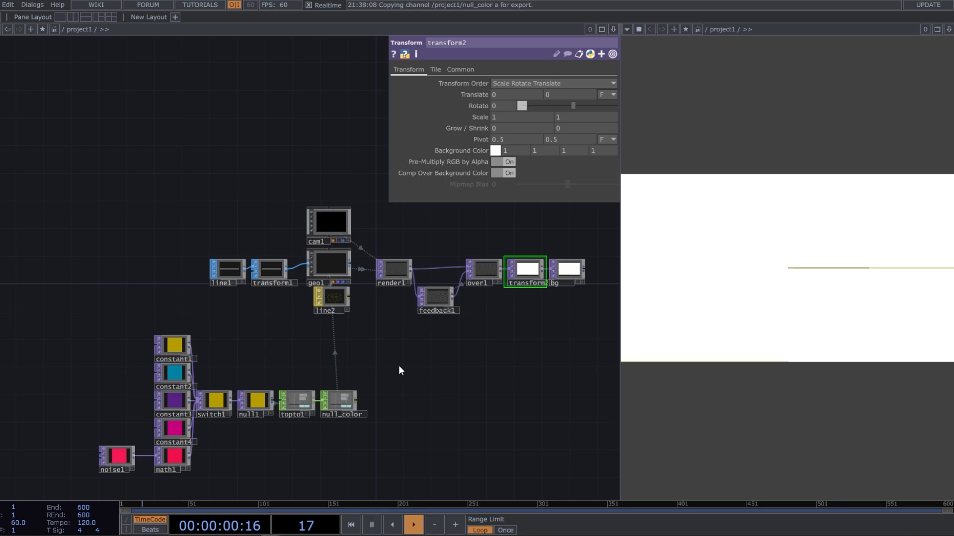
{"action": "left_click_drag", "start_coordinate": [344, 344], "coordinate": [375, 337]}
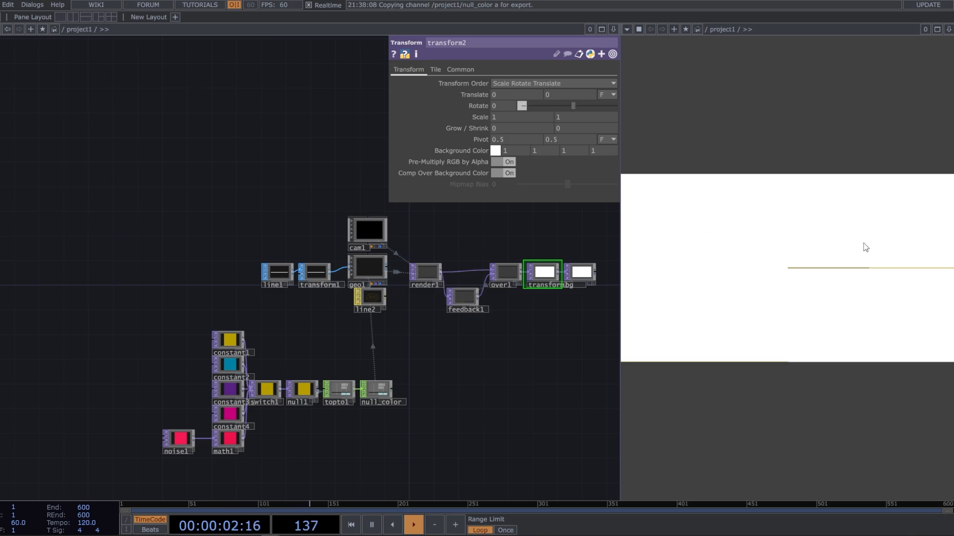
{"action": "left_click_drag", "start_coordinate": [245, 212], "coordinate": [343, 199]}
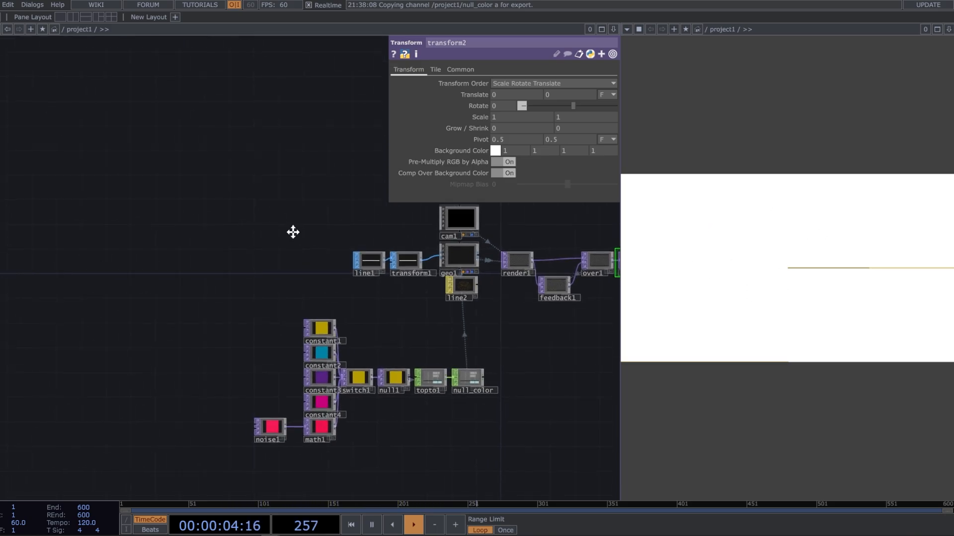
{"action": "left_click_drag", "start_coordinate": [294, 232], "coordinate": [299, 282]}
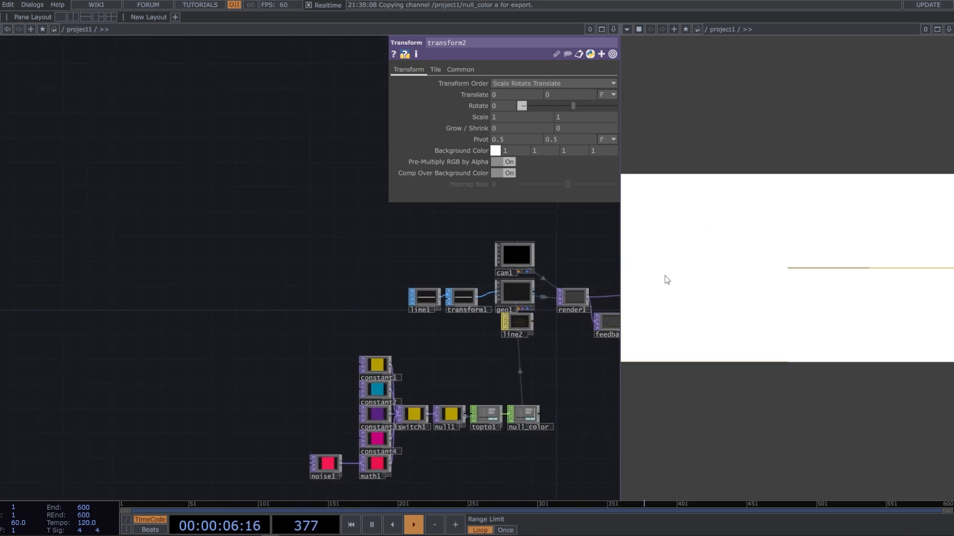
Add a Panel CHOP in the empty network area above and to the side of the color network
{"action": "left_click", "coordinate": [760, 268]}
{"action": "key", "text": "Tab"}
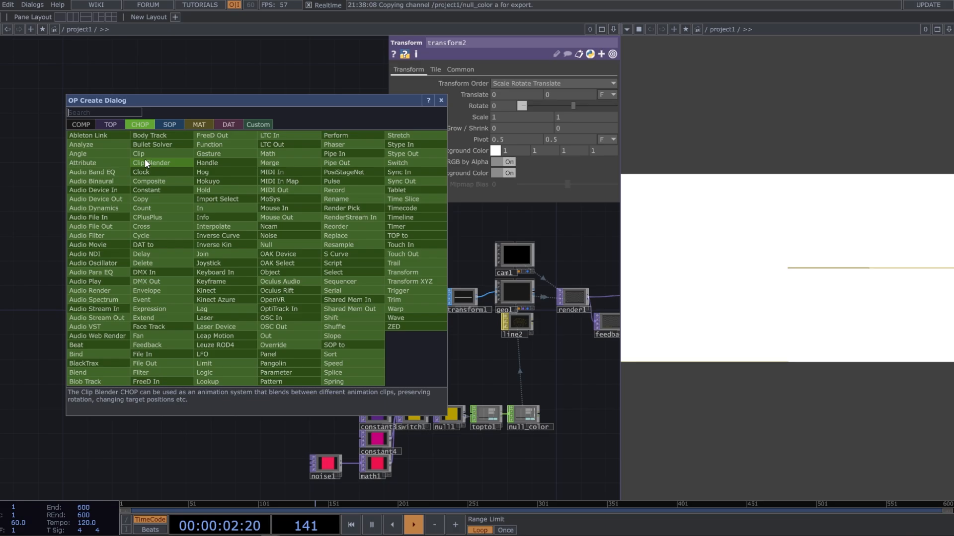
{"action": "left_click", "coordinate": [308, 344]}
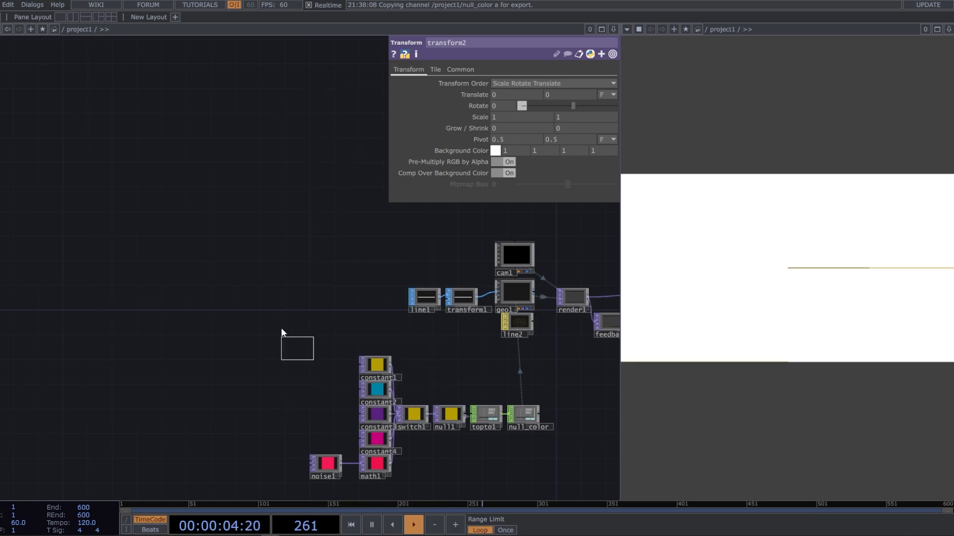
{"action": "left_click", "coordinate": [180, 226]}
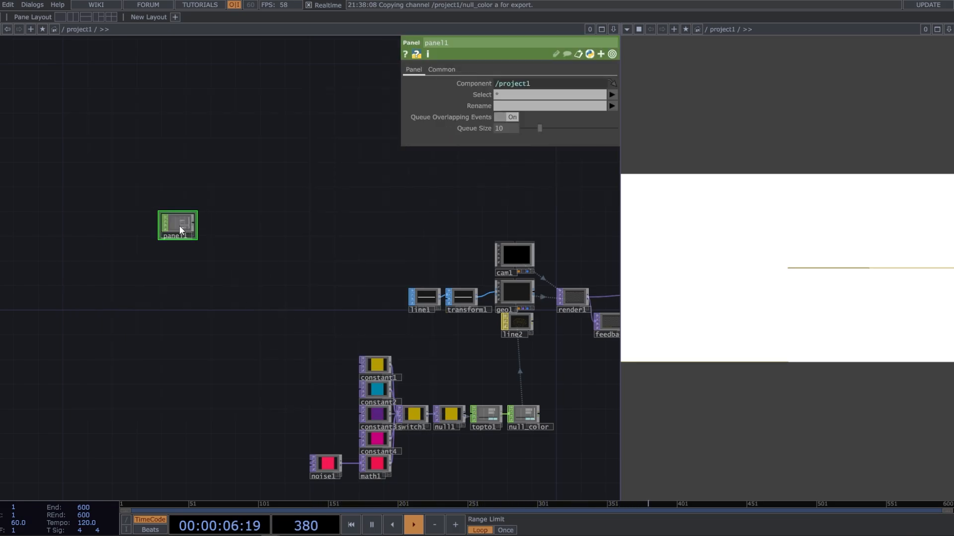
Set panel1's Select parameter to the channels insideu, insidev and select
{"action": "scroll", "coordinate": [180, 225], "scroll_direction": "up", "scroll_amount": 5}
{"action": "left_click", "coordinate": [611, 94]}
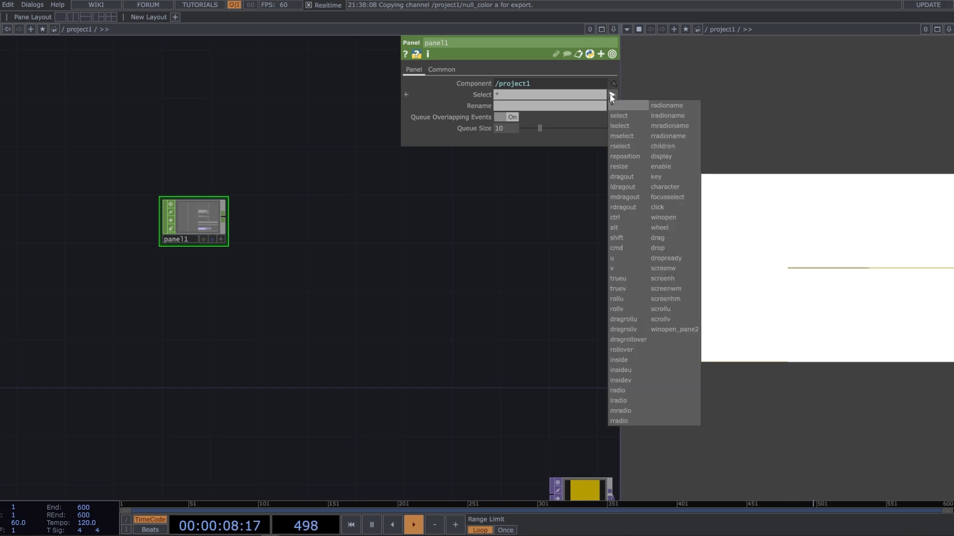
{"action": "left_click", "coordinate": [620, 370]}
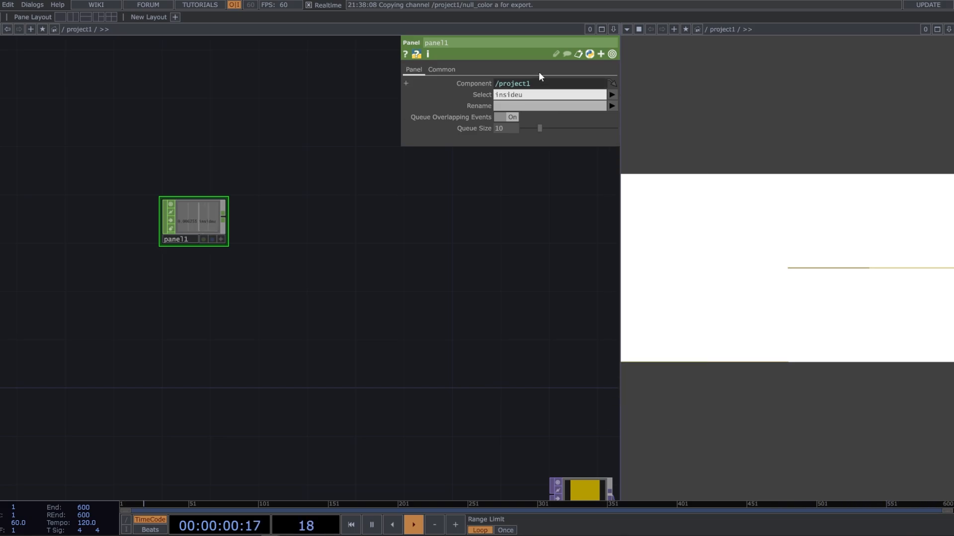
{"action": "left_click", "coordinate": [611, 94]}
{"action": "left_click", "coordinate": [645, 380]}
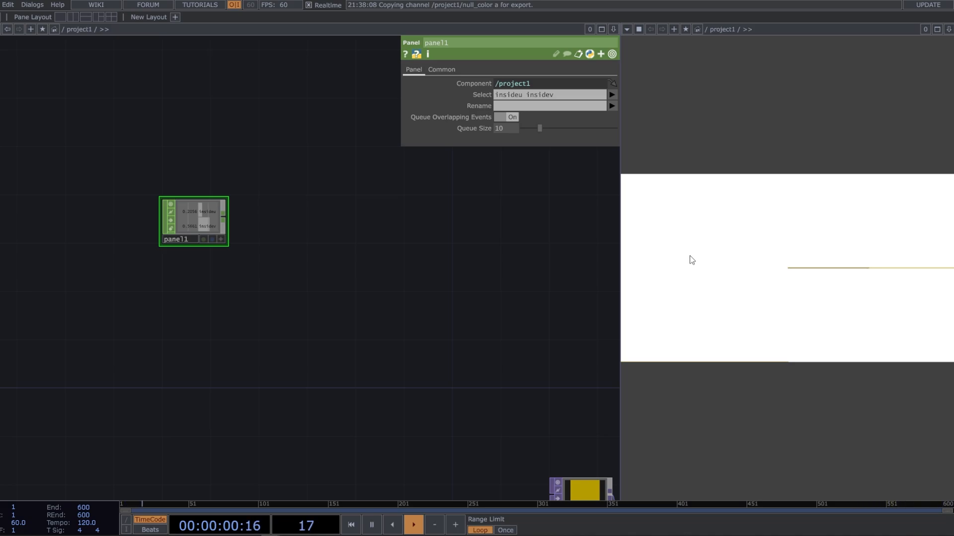
{"action": "left_click", "coordinate": [612, 94]}
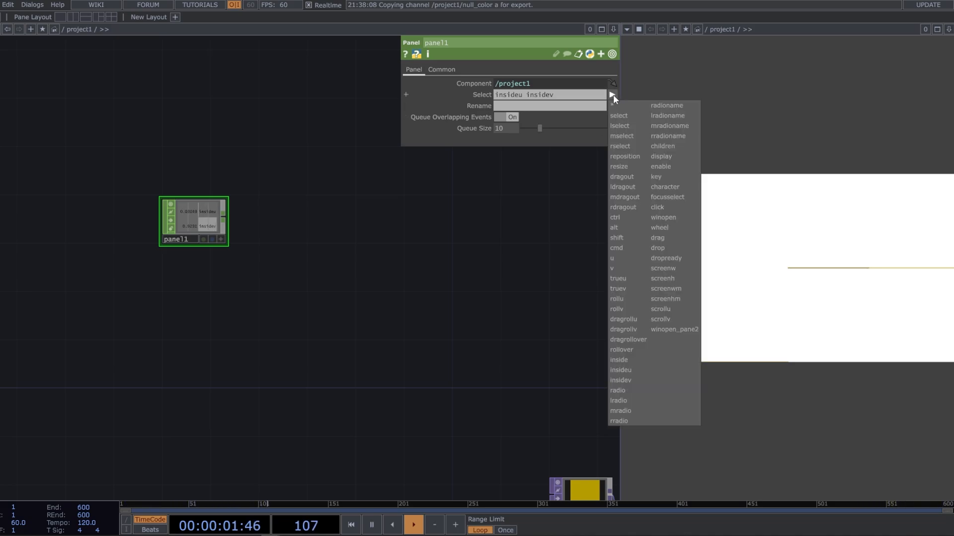
{"action": "left_click", "coordinate": [624, 117]}
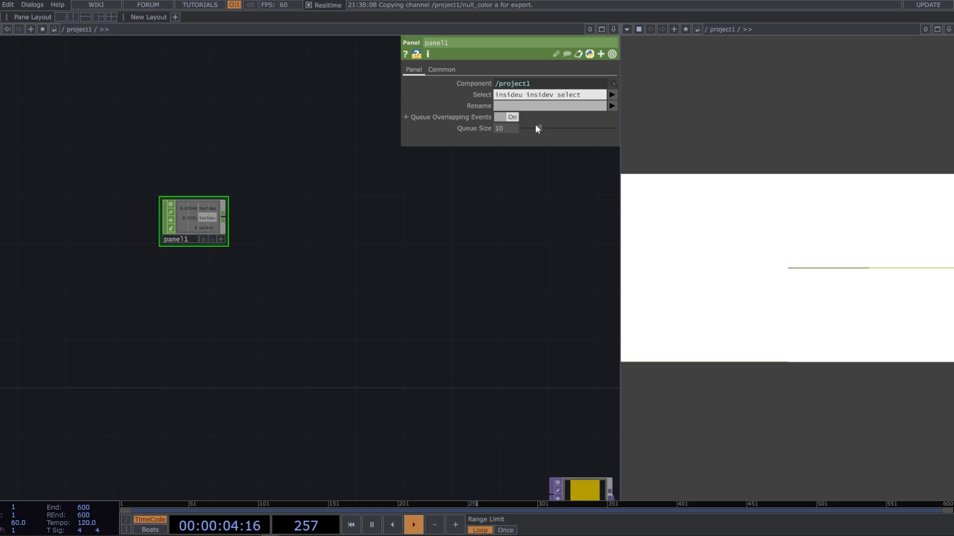
Rename panel1's three selected channels to tx, ty and click
{"action": "left_click", "coordinate": [540, 107]}
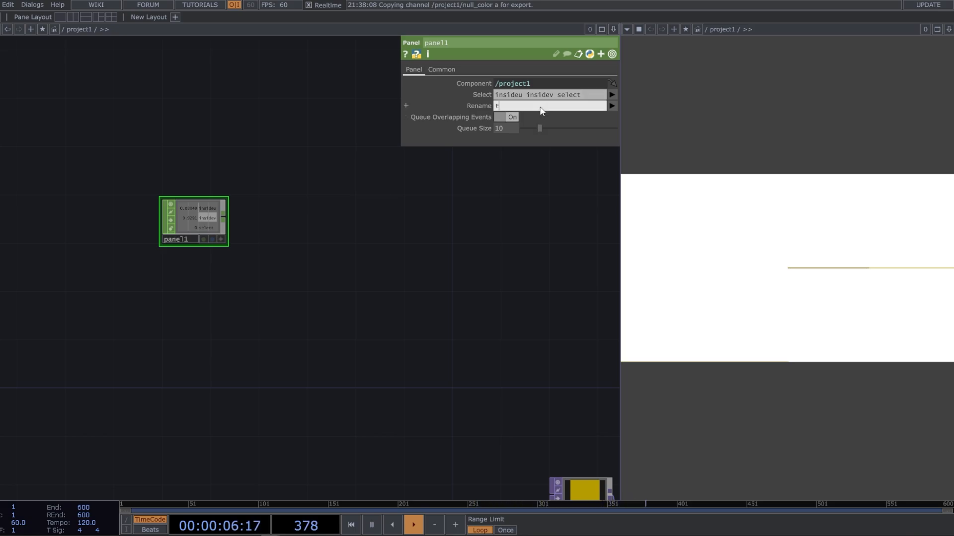
{"action": "type", "text": "tx ty click"}
{"action": "key", "text": "Return"}
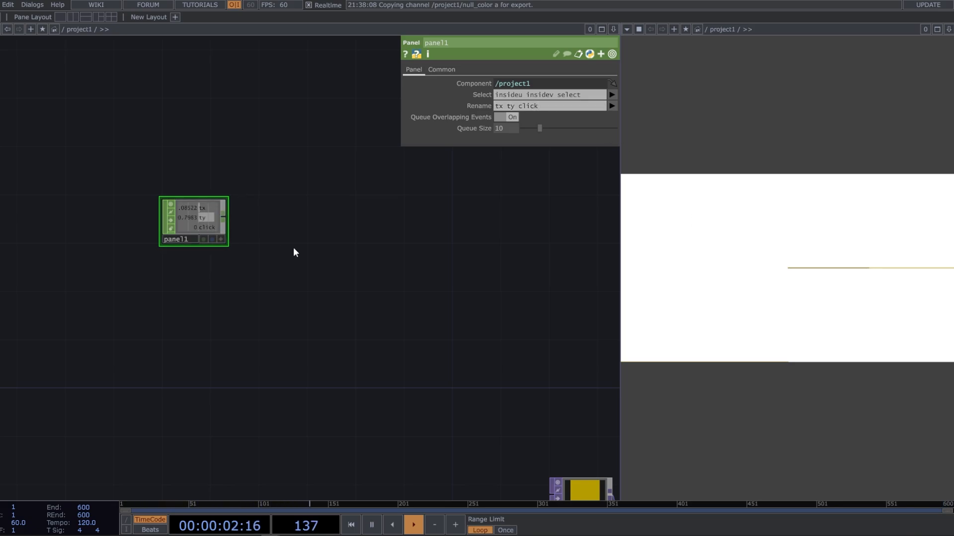
Add a Math CHOP fed by panel1's output and place it directly beside panel1
{"action": "left_click_drag", "start_coordinate": [325, 245], "coordinate": [368, 248]}
{"action": "scroll", "coordinate": [250, 242], "scroll_direction": "up", "scroll_amount": 3}
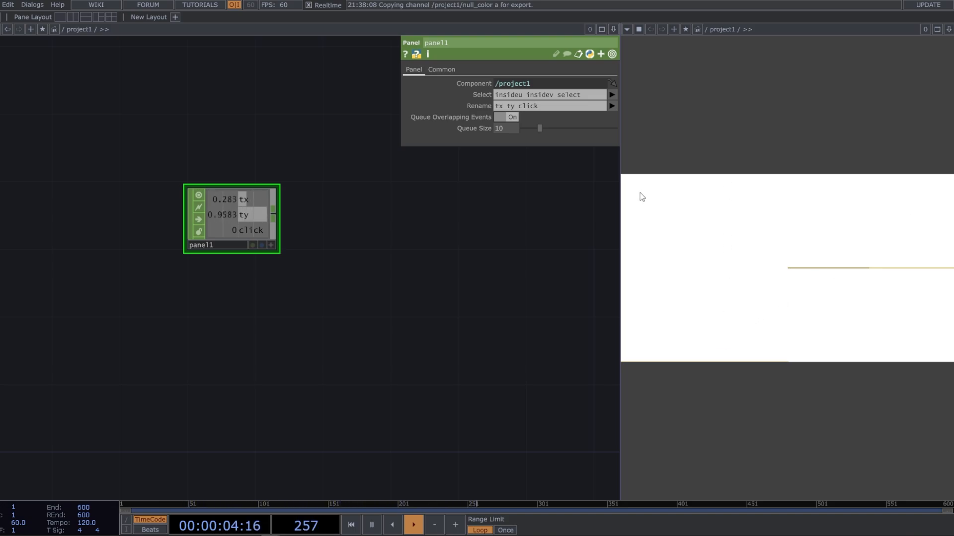
{"action": "left_click_drag", "start_coordinate": [440, 247], "coordinate": [421, 245]}
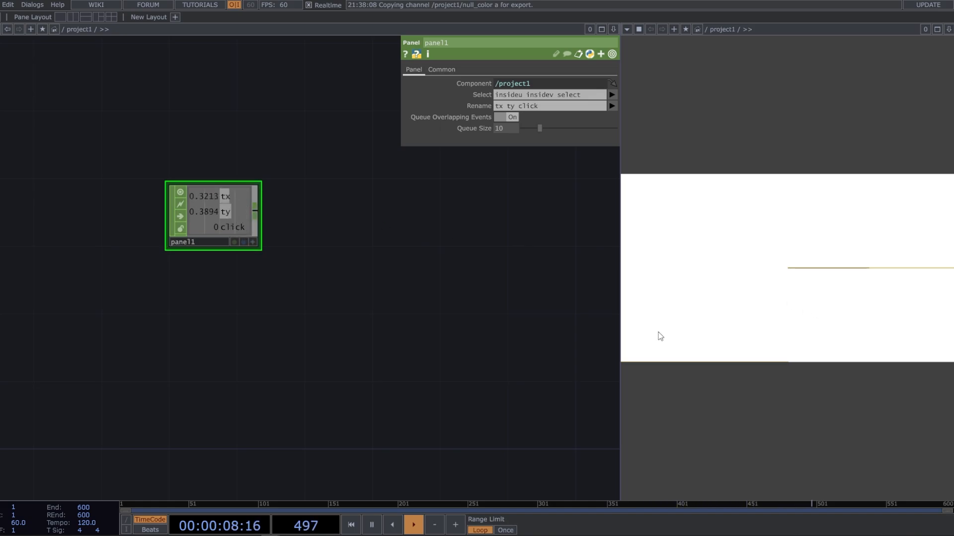
{"action": "right_click", "coordinate": [259, 211]}
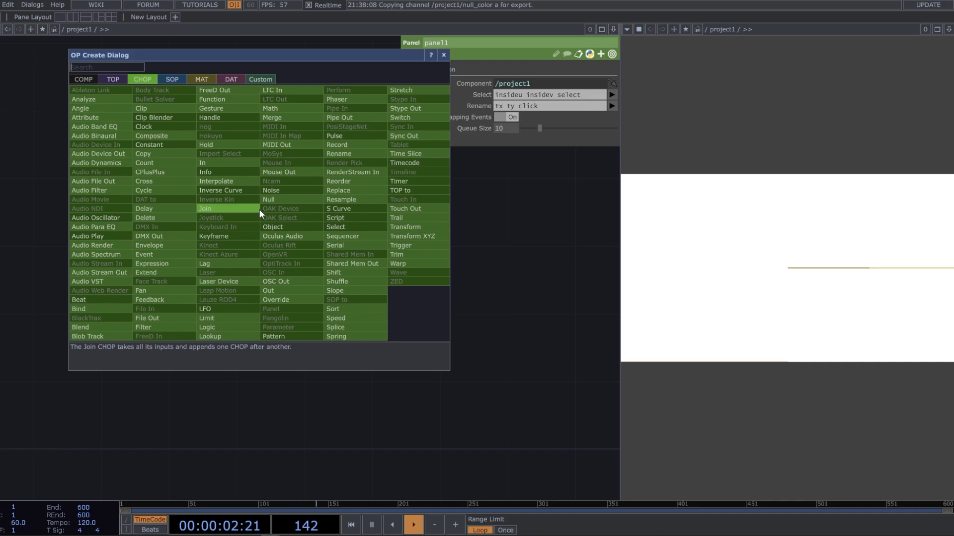
{"action": "type", "text": "math"}
{"action": "left_click", "coordinate": [274, 112]}
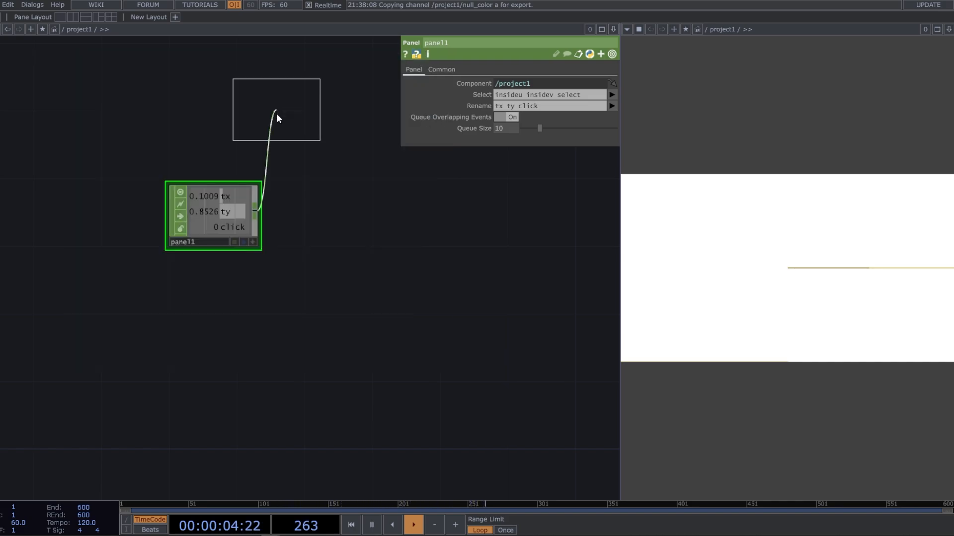
{"action": "left_click", "coordinate": [311, 228]}
{"action": "left_click_drag", "start_coordinate": [314, 211], "coordinate": [297, 211]}
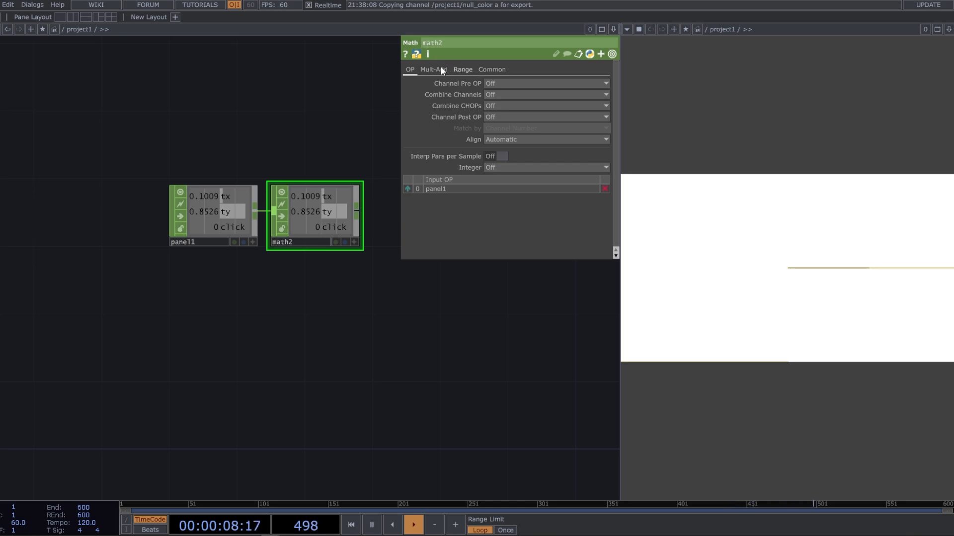
Set math2's upper To Range value to the expression parent().width and restrict its Scope to the tx channel
{"action": "left_click", "coordinate": [463, 69]}
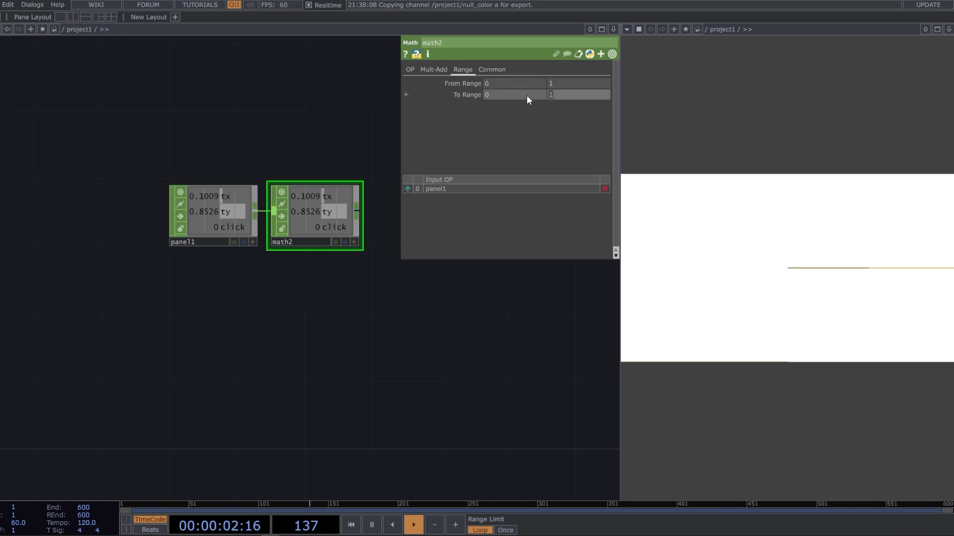
{"action": "type", "text": "rent().width"}
{"action": "key", "text": "Return"}
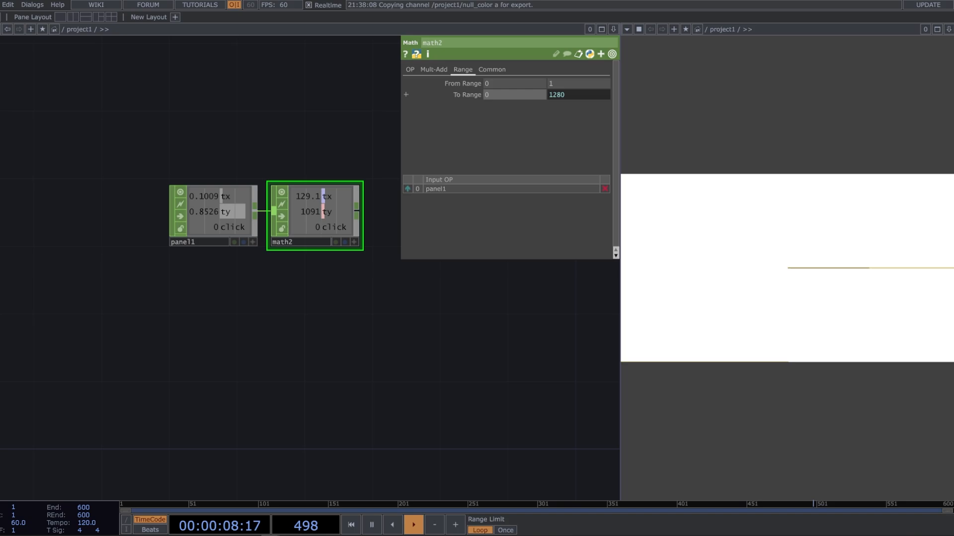
{"action": "left_click", "coordinate": [489, 70]}
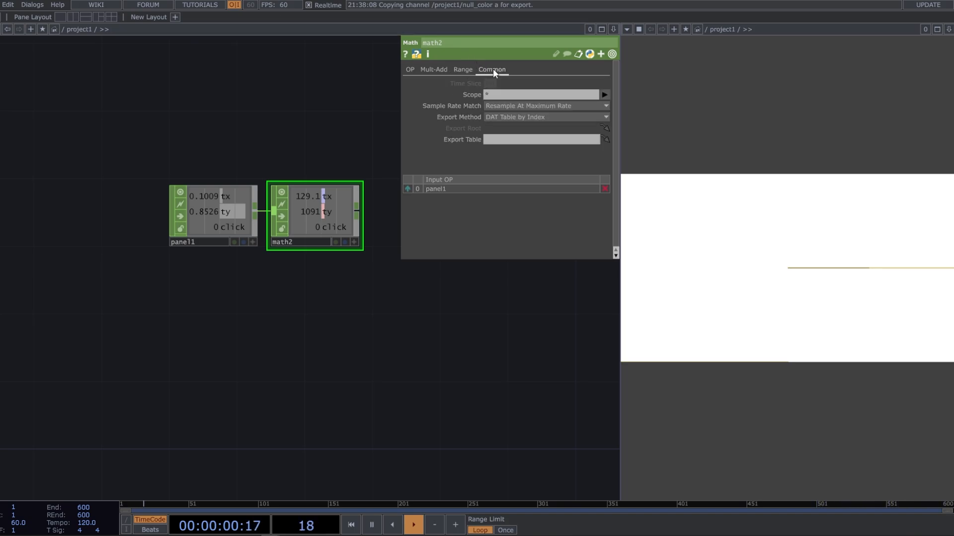
{"action": "left_click", "coordinate": [605, 94]}
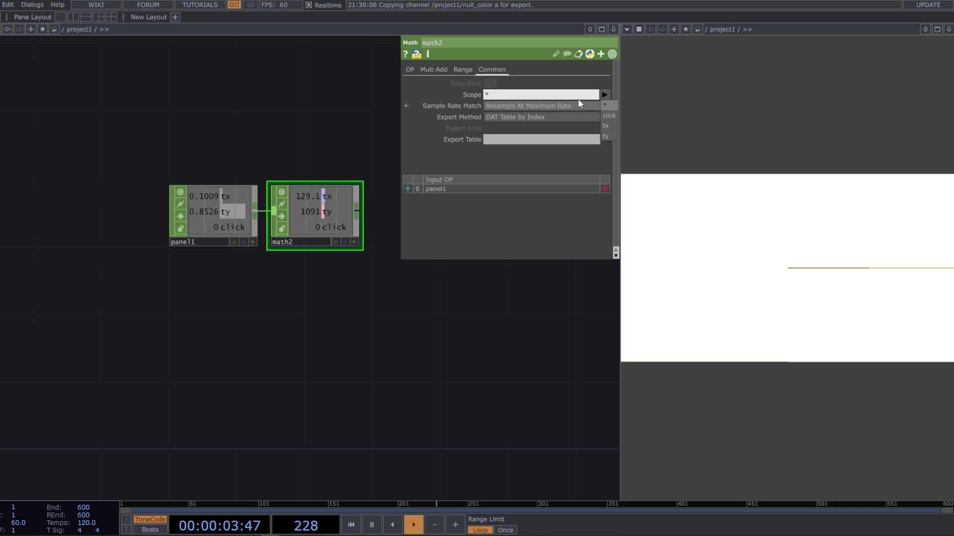
{"action": "left_click", "coordinate": [609, 127]}
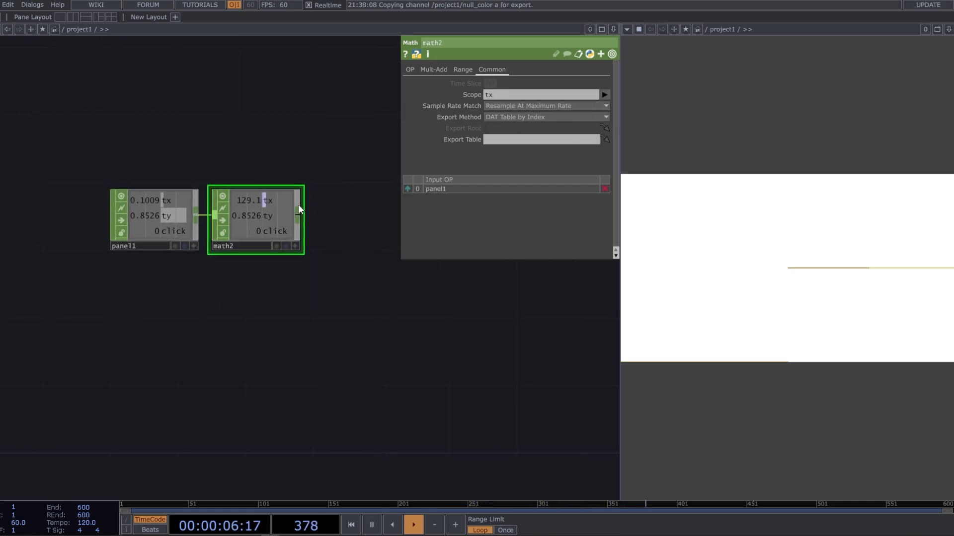
Add another Math CHOP fed by math2's output and place it beside math2
{"action": "key", "text": "Tab"}
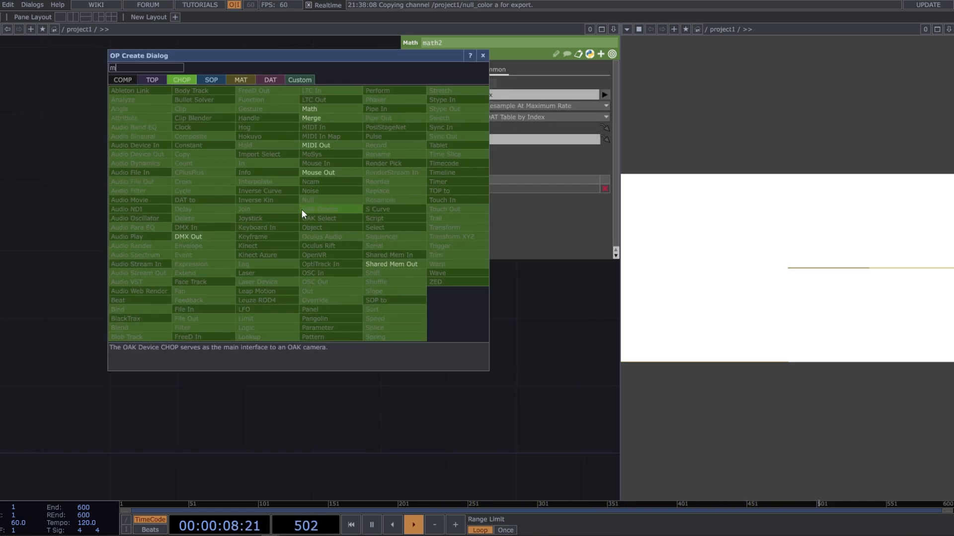
{"action": "left_click", "coordinate": [330, 107]}
{"action": "left_click", "coordinate": [355, 222]}
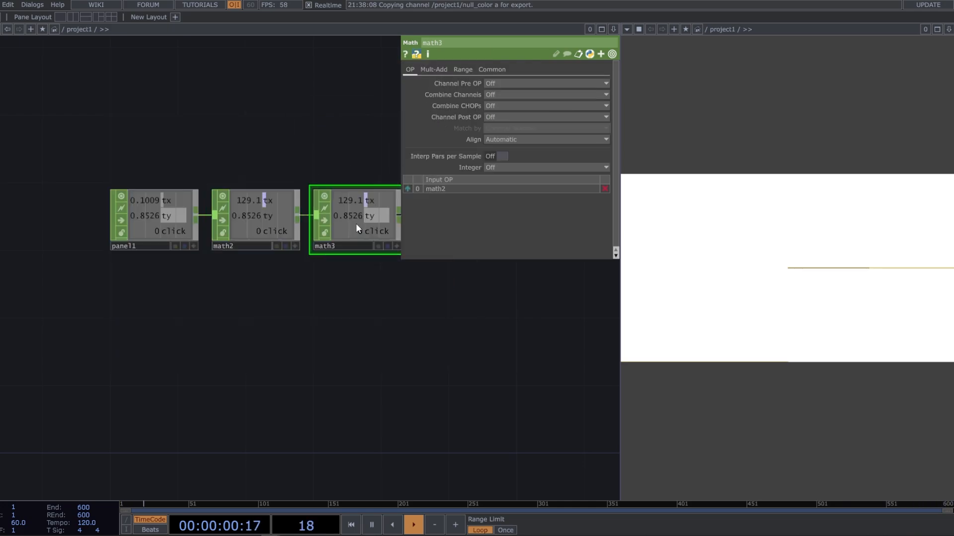
Set math3's upper To Range value to the expression parent().height
{"action": "left_click", "coordinate": [462, 69]}
{"action": "left_click", "coordinate": [558, 96]}
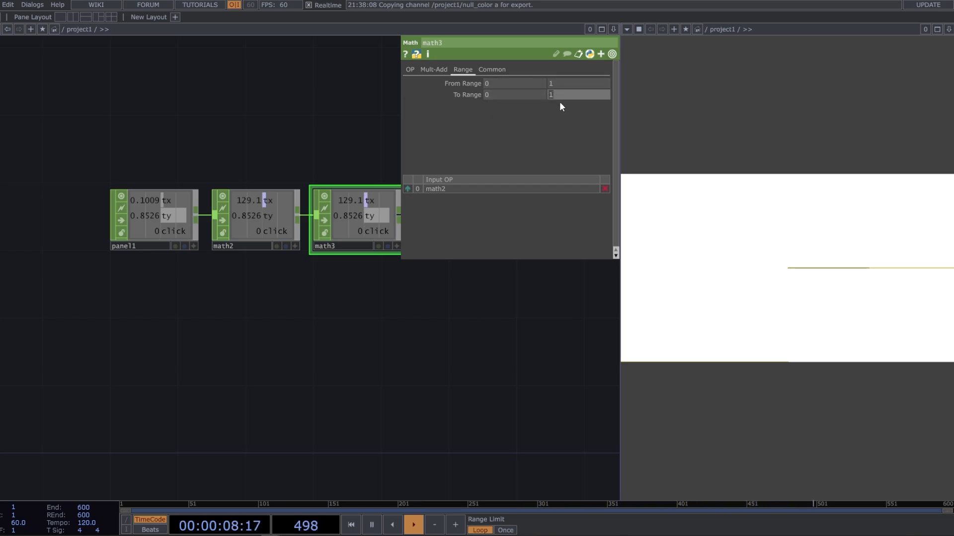
{"action": "type", "text": "par"}
{"action": "type", "text": "height"}
{"action": "key", "text": "Return"}
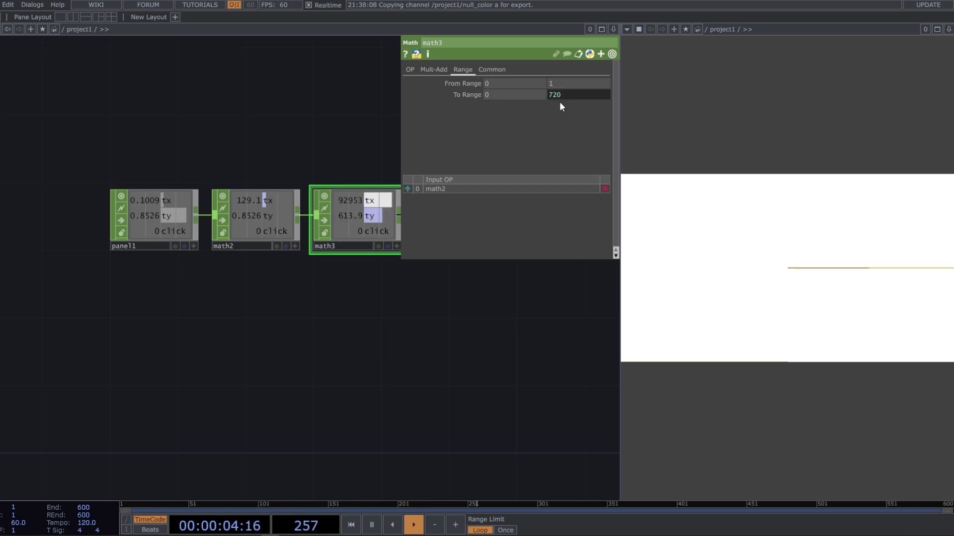
Restrict math3's Scope to the ty channel and test the mouse channels in project1's output view
{"action": "left_click", "coordinate": [492, 69]}
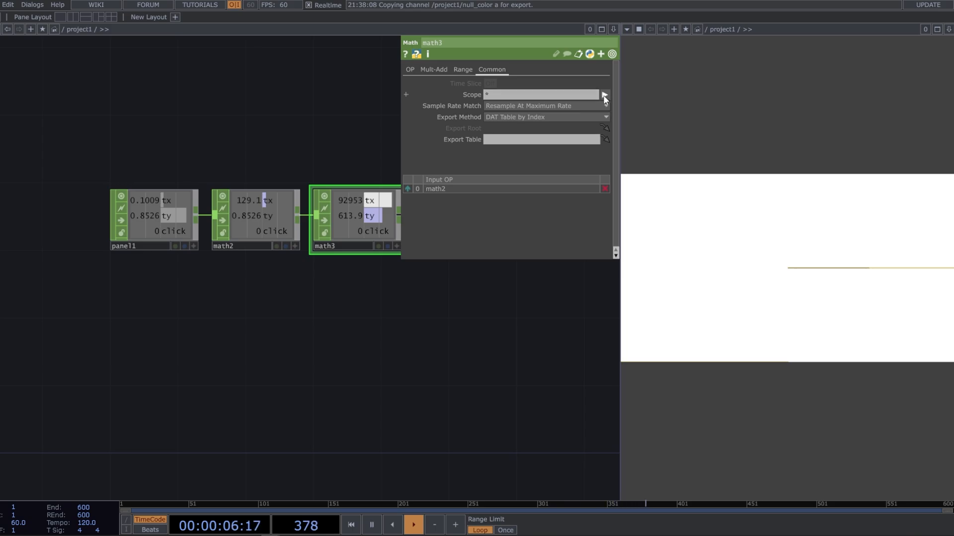
{"action": "left_click", "coordinate": [604, 94]}
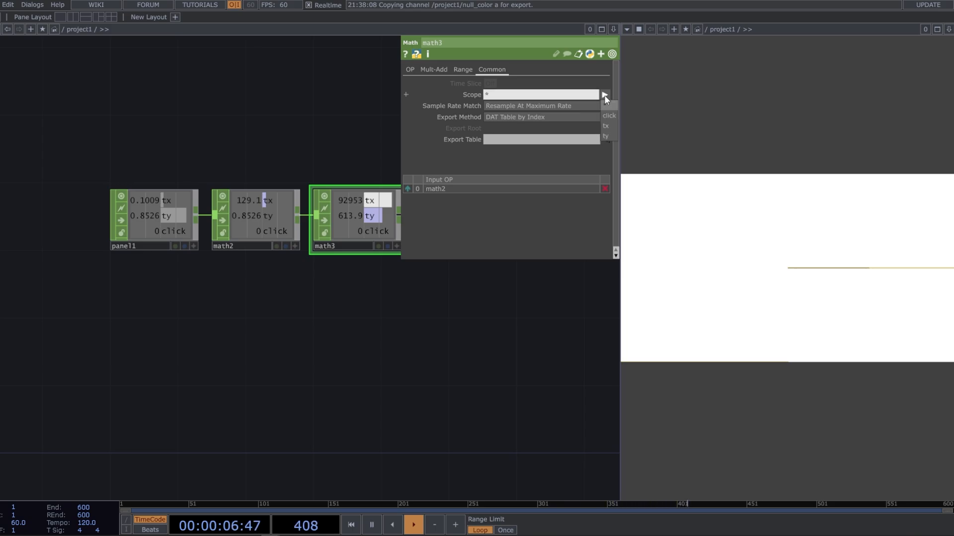
{"action": "left_click", "coordinate": [610, 135]}
{"action": "left_click_drag", "start_coordinate": [499, 315], "coordinate": [405, 254]}
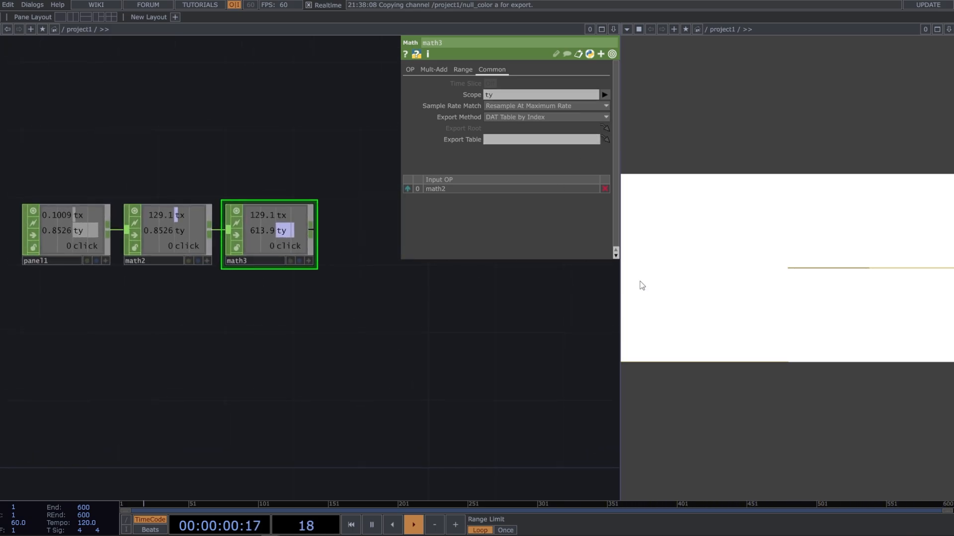
{"action": "left_click", "coordinate": [702, 264]}
{"action": "left_click", "coordinate": [703, 265]}
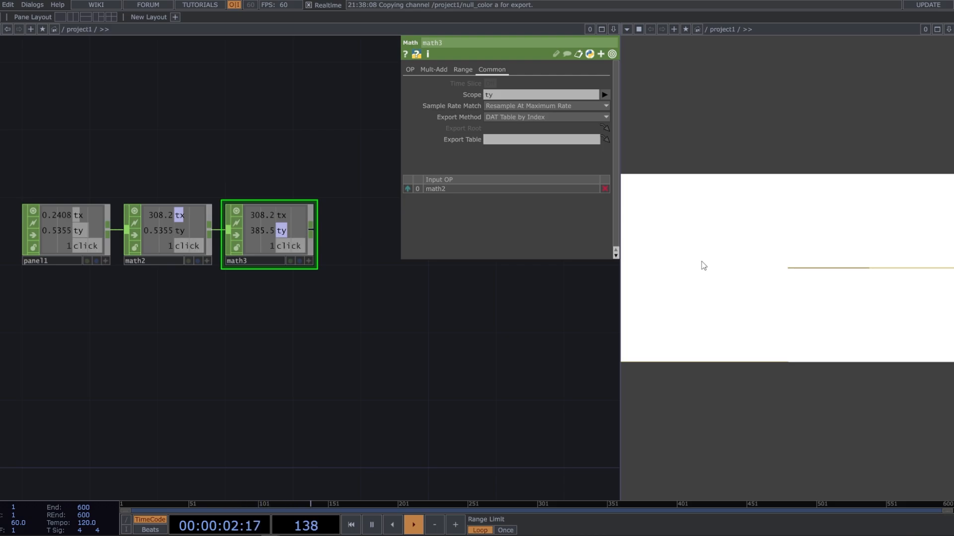
{"action": "left_click", "coordinate": [703, 265]}
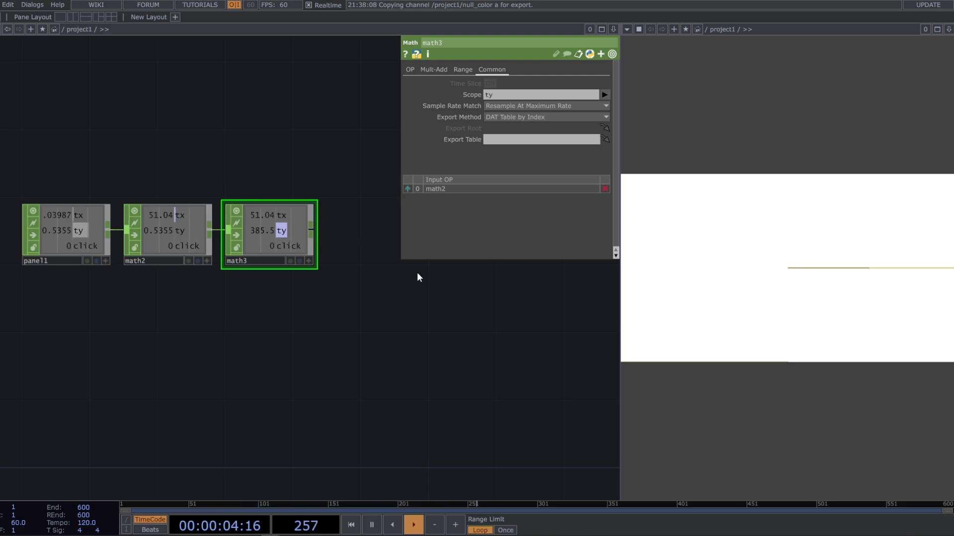
Add a Merge CHOP fed by math3's output and place it below and beyond math3
{"action": "scroll", "coordinate": [303, 280], "scroll_direction": "down", "scroll_amount": 3}
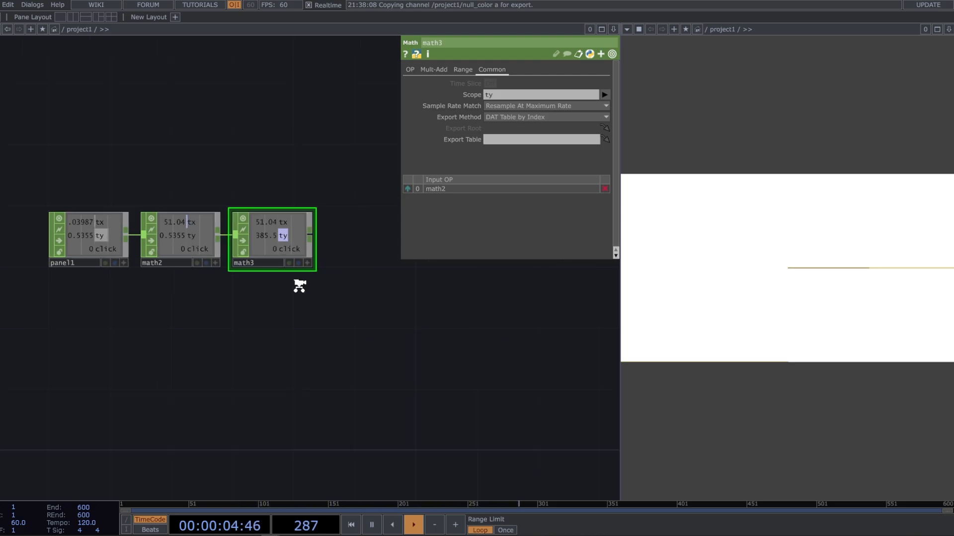
{"action": "left_click", "coordinate": [309, 247]}
{"action": "type", "text": "merge"}
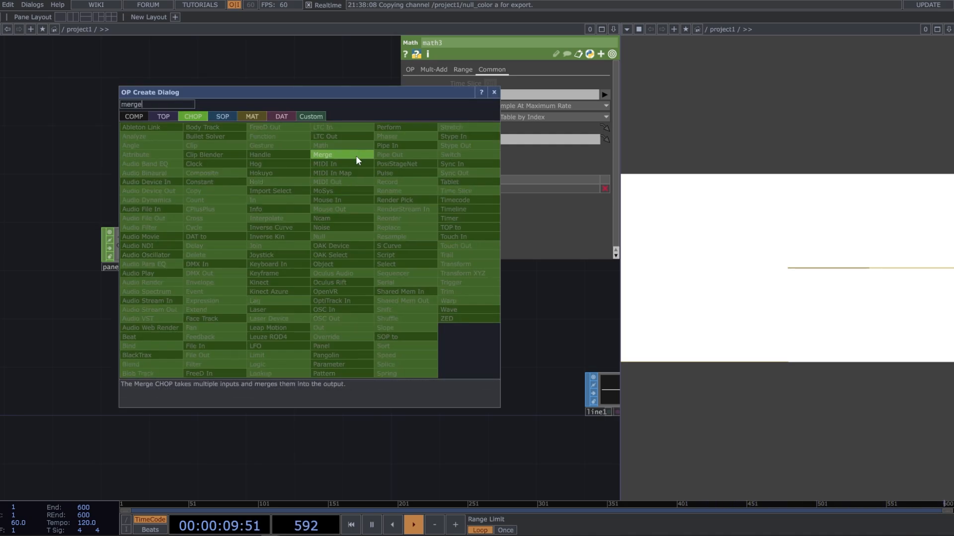
{"action": "left_click", "coordinate": [355, 155]}
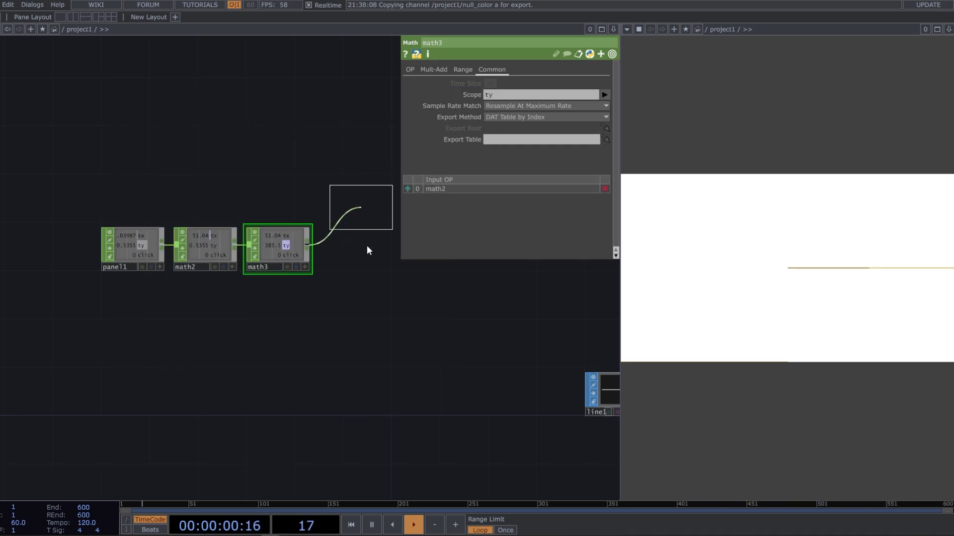
{"action": "left_click", "coordinate": [362, 311]}
{"action": "left_click_drag", "start_coordinate": [365, 312], "coordinate": [376, 337]}
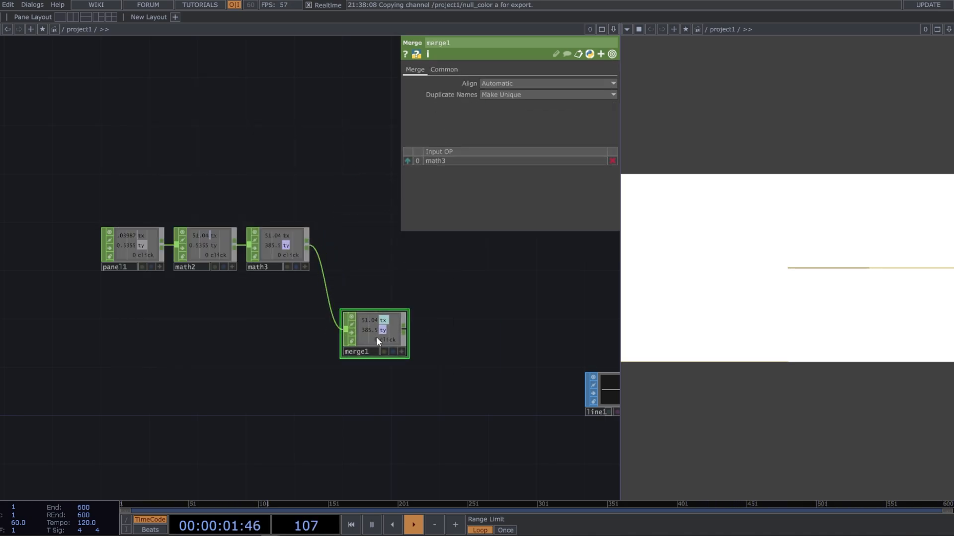
Add a Null CHOP fed by merge1's output and place it beside merge1
{"action": "left_click", "coordinate": [404, 327]}
{"action": "type", "text": "nul"}
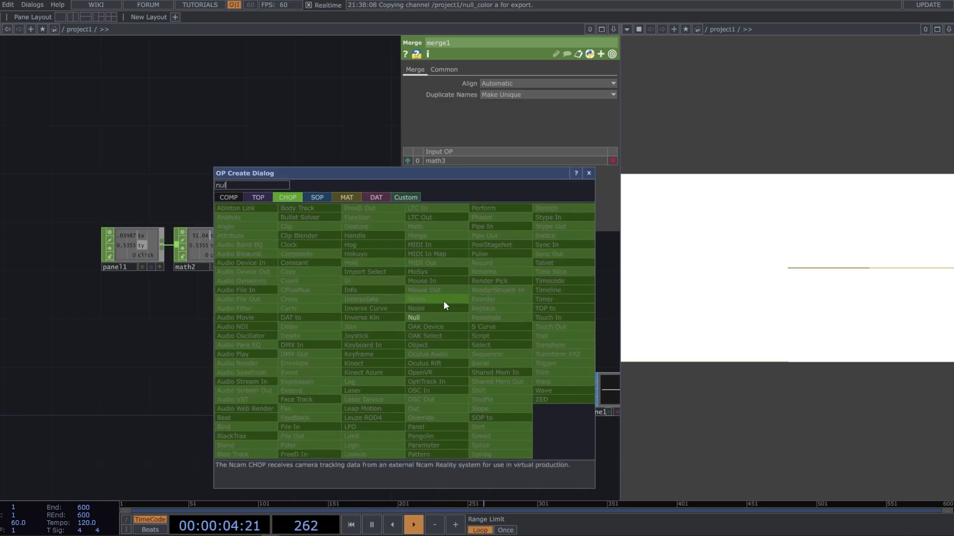
{"action": "left_click", "coordinate": [438, 317]}
{"action": "left_click", "coordinate": [442, 335]}
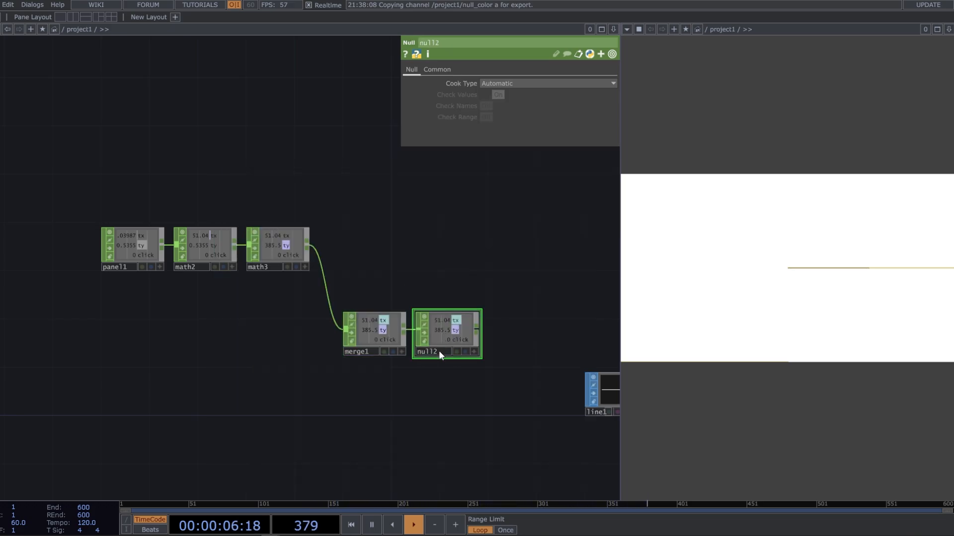
Rename the Null CHOP fed by merge1 as null_params
{"action": "left_click", "coordinate": [442, 350]}
{"action": "key", "text": "BackSpace"}
{"action": "type", "text": "_params"}
{"action": "key", "text": "Return"}
Open null_params in its own viewer window, move it beneath the output image and make it slightly smaller
{"action": "right_click", "coordinate": [462, 342]}
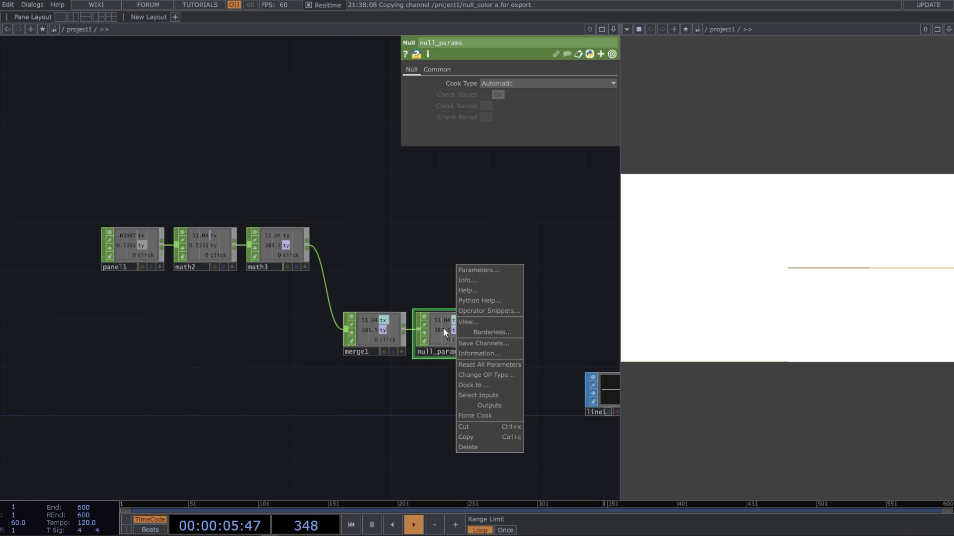
{"action": "left_click", "coordinate": [467, 322]}
{"action": "left_click_drag", "start_coordinate": [437, 249], "coordinate": [692, 367]}
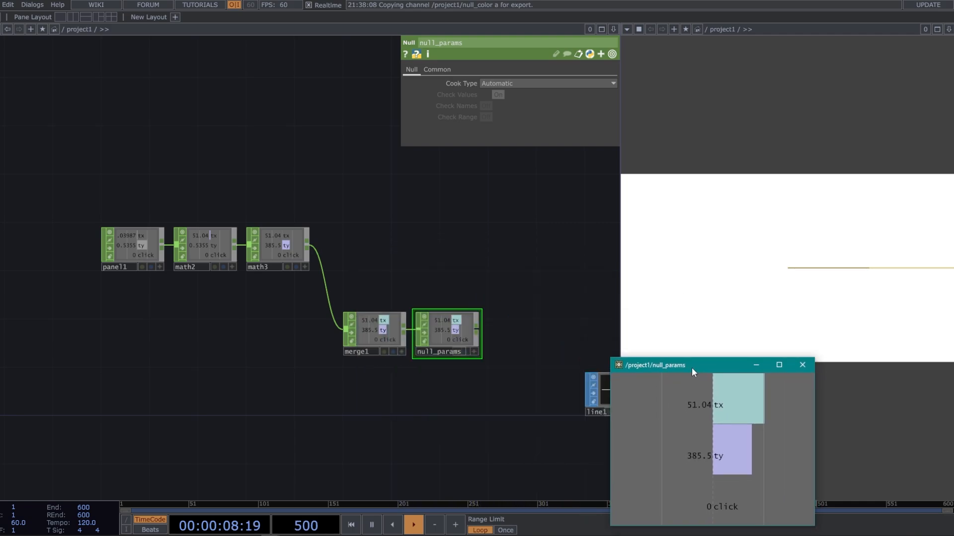
{"action": "left_click_drag", "start_coordinate": [612, 358], "coordinate": [647, 372]}
Select math2 and math3 together and set their Integer option to Round
{"action": "left_click_drag", "start_coordinate": [550, 335], "coordinate": [532, 329]}
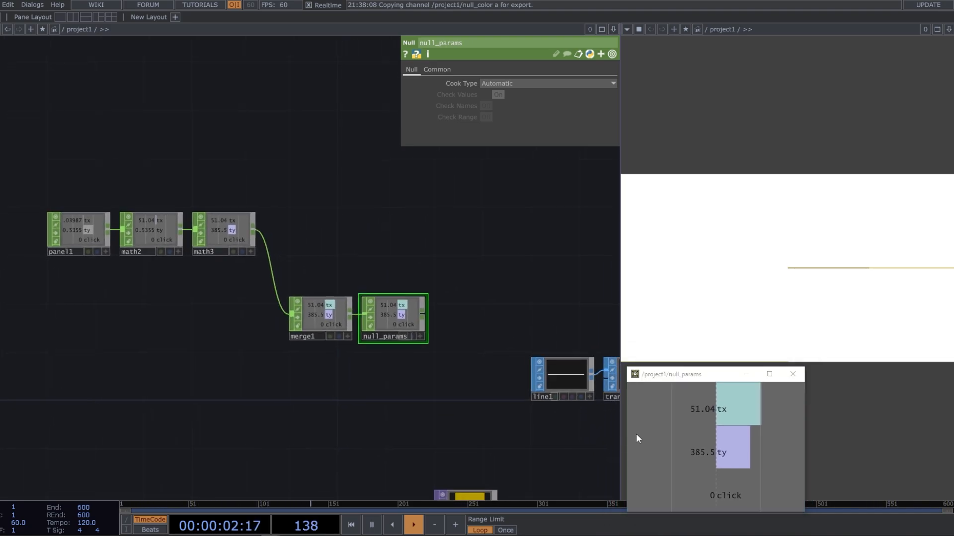
{"action": "left_click_drag", "start_coordinate": [198, 321], "coordinate": [251, 317]}
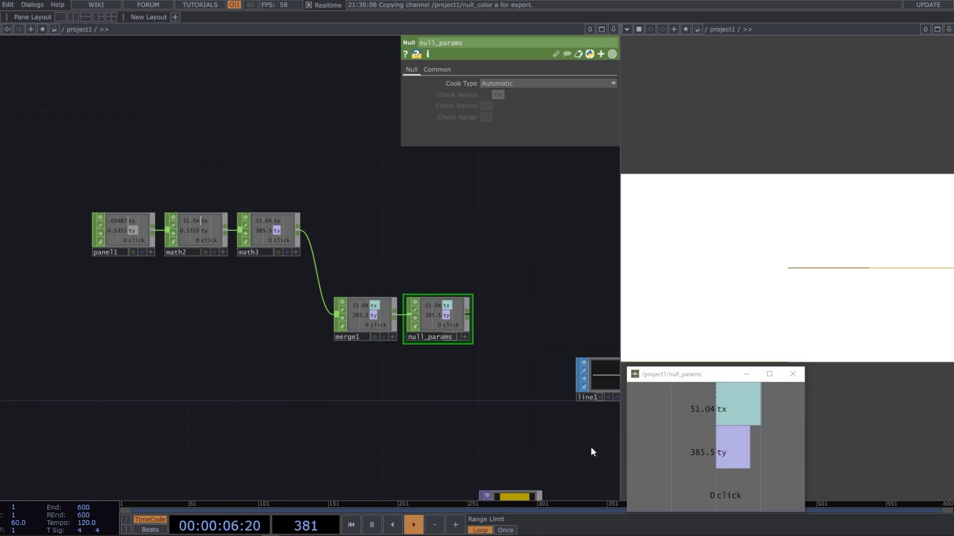
{"action": "left_click_drag", "start_coordinate": [591, 448], "coordinate": [580, 448]}
{"action": "left_click_drag", "start_coordinate": [262, 343], "coordinate": [277, 370]}
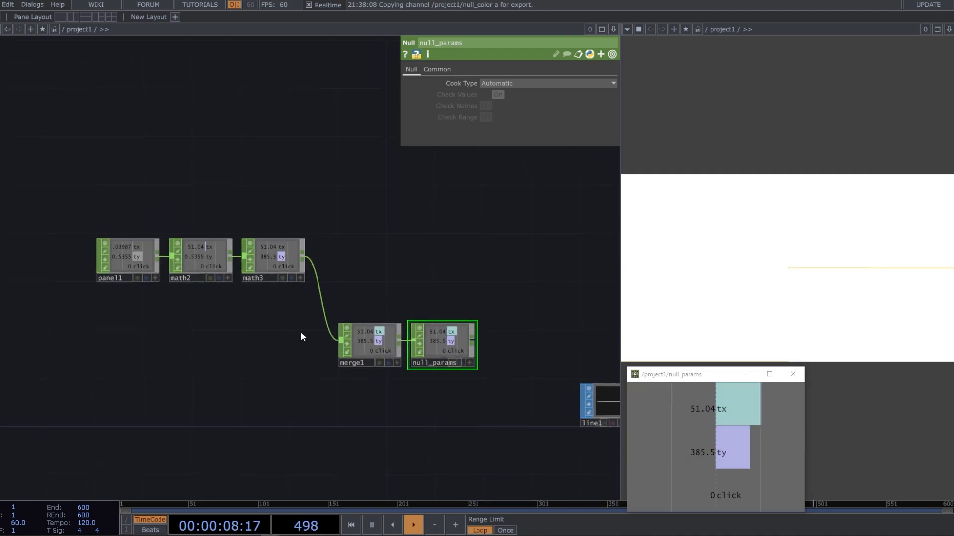
{"action": "right_click_drag", "start_coordinate": [300, 332], "coordinate": [208, 218]}
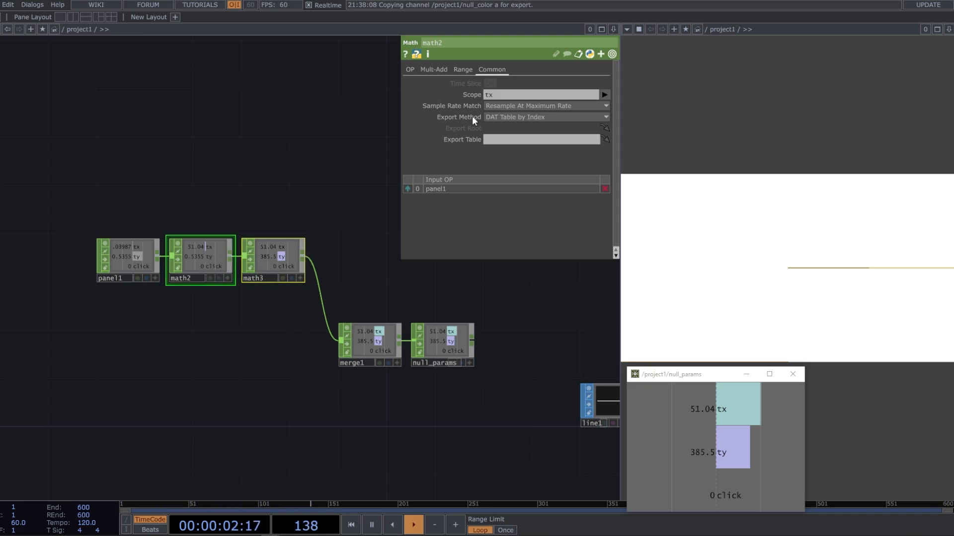
{"action": "left_click", "coordinate": [409, 69]}
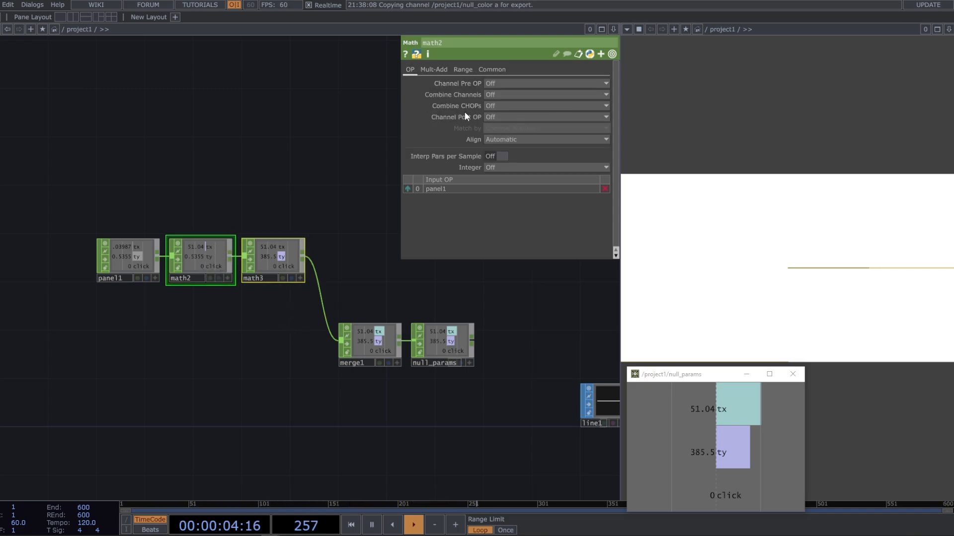
{"action": "left_click", "coordinate": [517, 167]}
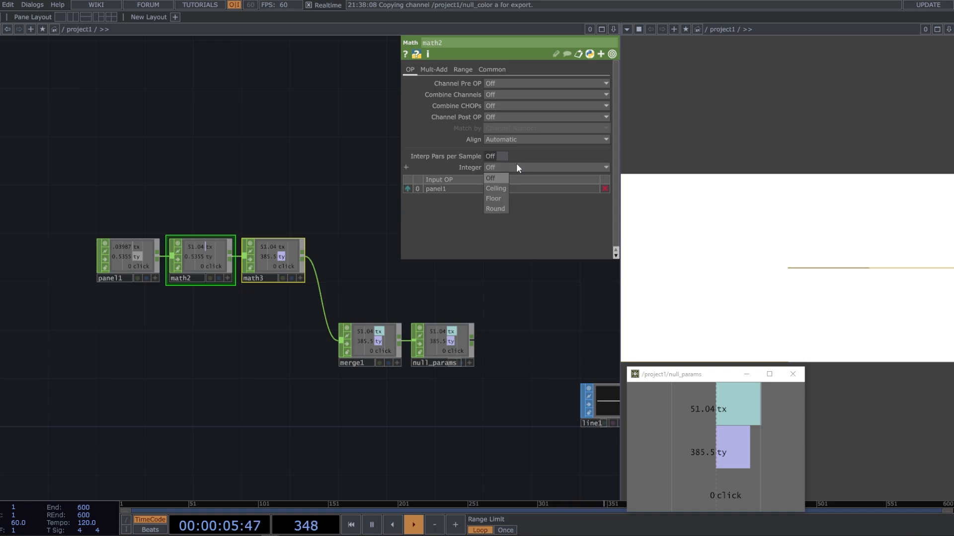
{"action": "left_click", "coordinate": [497, 209]}
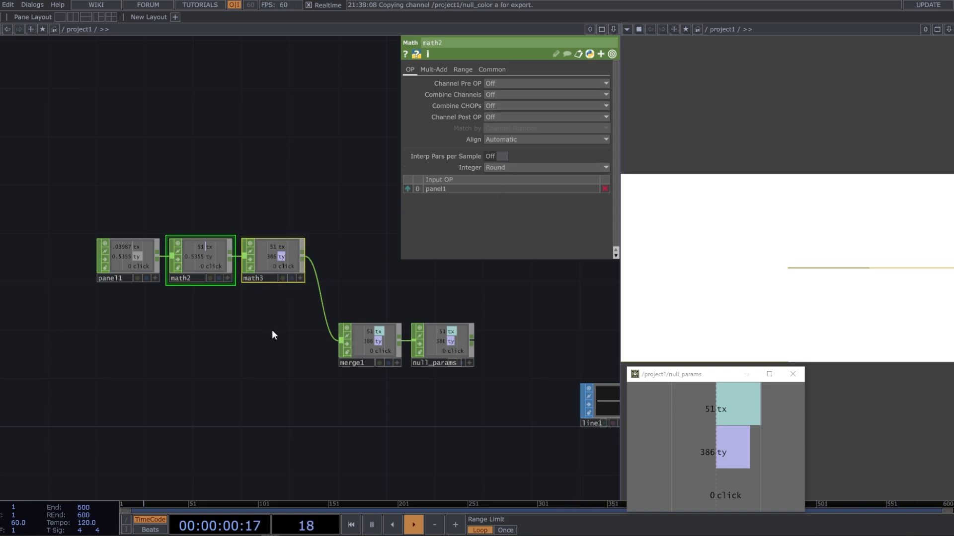
Select the transform1 SOP between line1 and geo1 and open its Transform Order choices
{"action": "left_click_drag", "start_coordinate": [283, 341], "coordinate": [270, 339]}
{"action": "scroll", "coordinate": [283, 335], "scroll_direction": "down", "scroll_amount": 3}
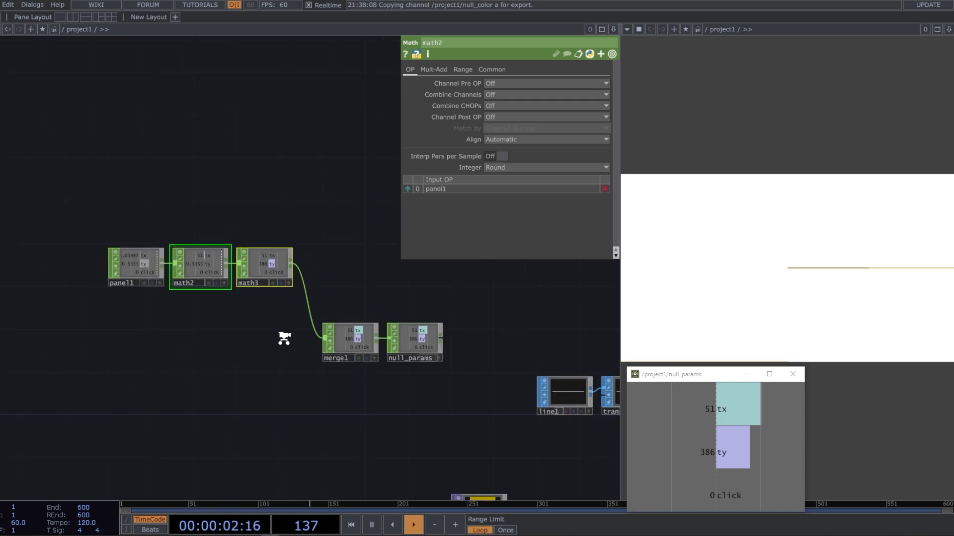
{"action": "left_click_drag", "start_coordinate": [309, 390], "coordinate": [241, 357]}
{"action": "left_click_drag", "start_coordinate": [368, 378], "coordinate": [337, 369]}
{"action": "scroll", "coordinate": [374, 317], "scroll_direction": "up", "scroll_amount": 3}
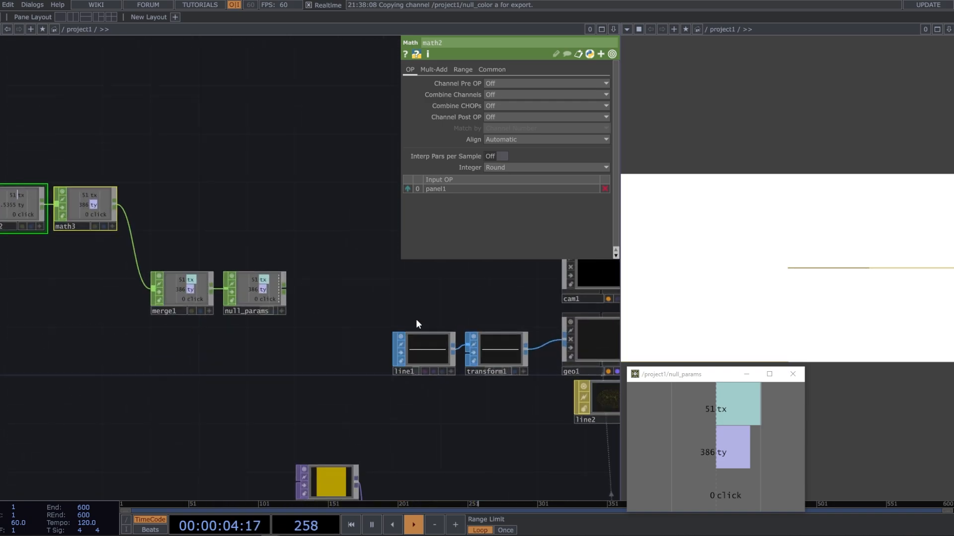
{"action": "key", "text": "ctrl"}
{"action": "key", "text": "ctrl"}
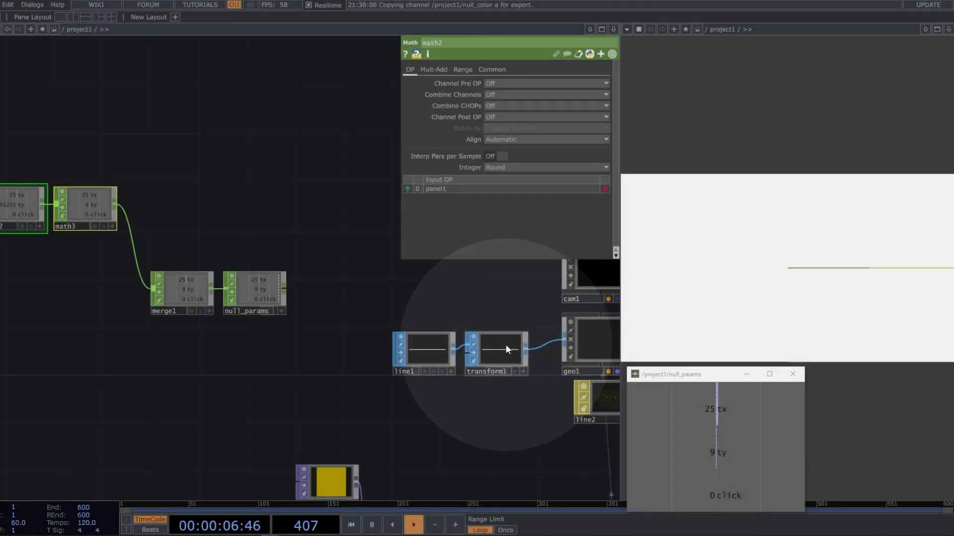
{"action": "left_click", "coordinate": [507, 354]}
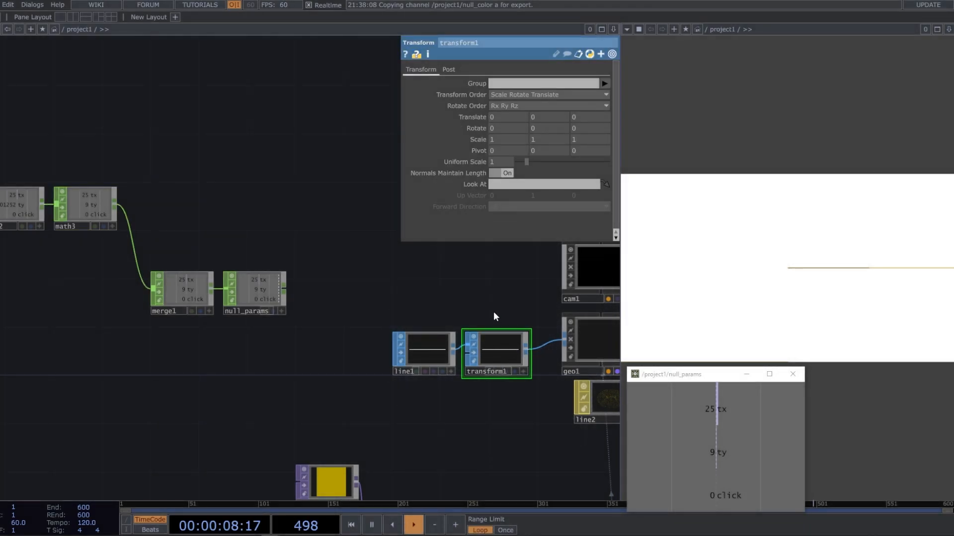
{"action": "left_click_drag", "start_coordinate": [493, 311], "coordinate": [475, 307]}
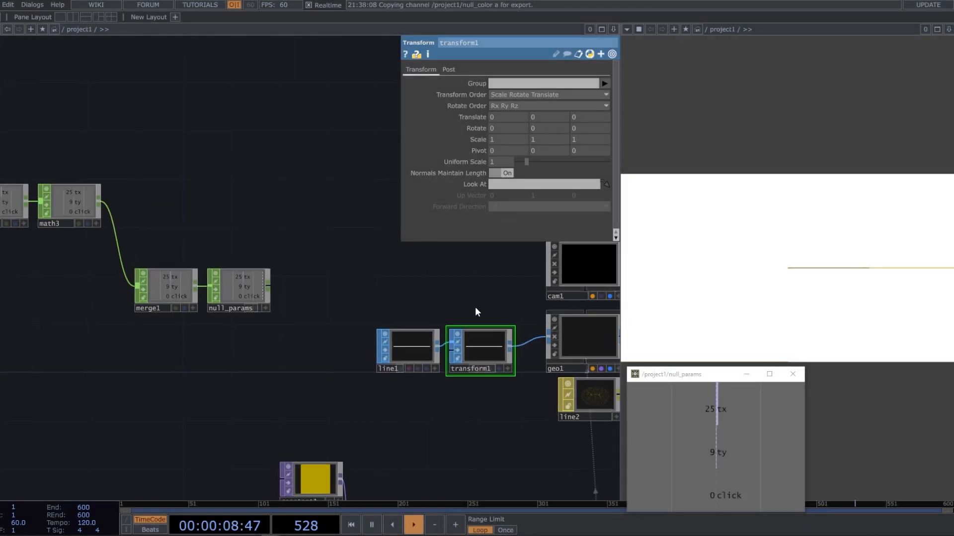
{"action": "left_click", "coordinate": [598, 97]}
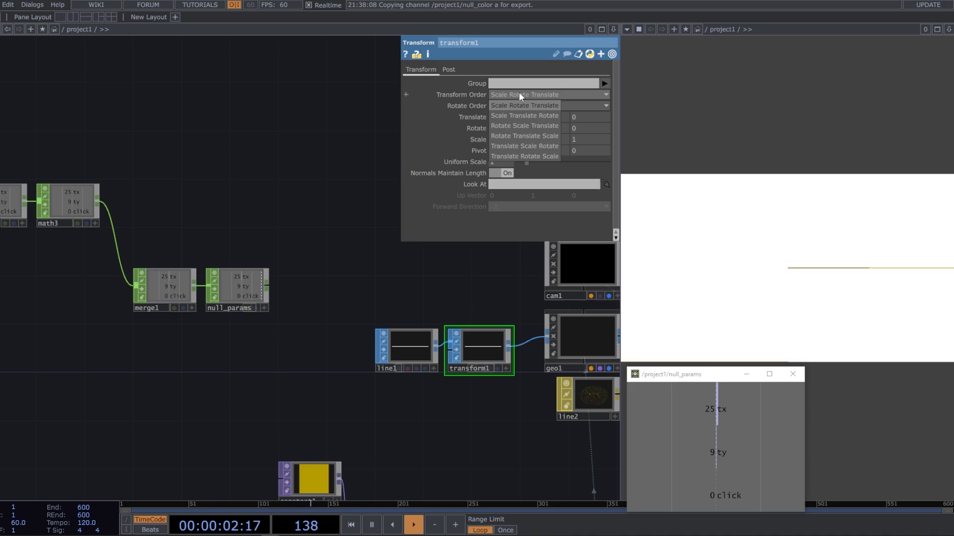
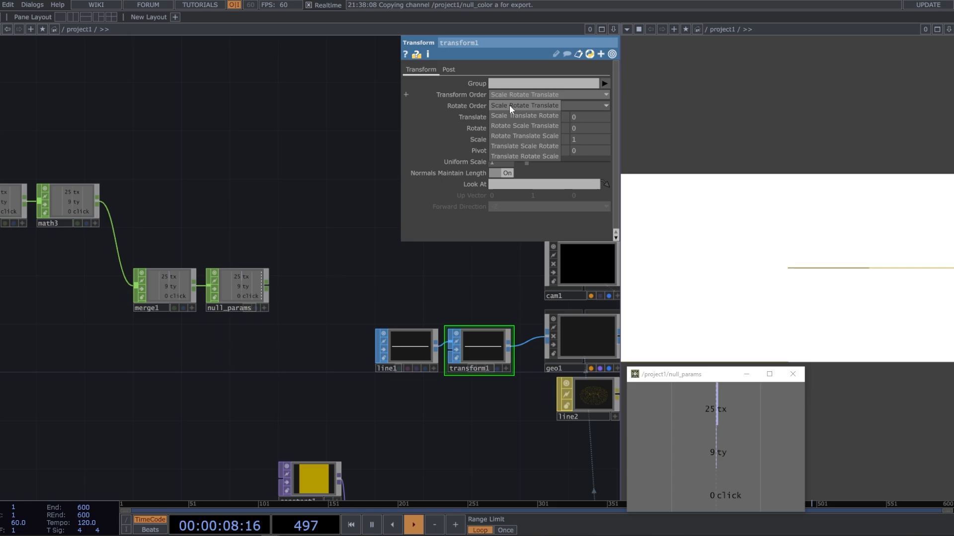
Set transform1's Transform Order to Rotate Translate Scale and drive its X and Y Translate with CHOP references to null_params' tx and ty
{"action": "left_click", "coordinate": [529, 137]}
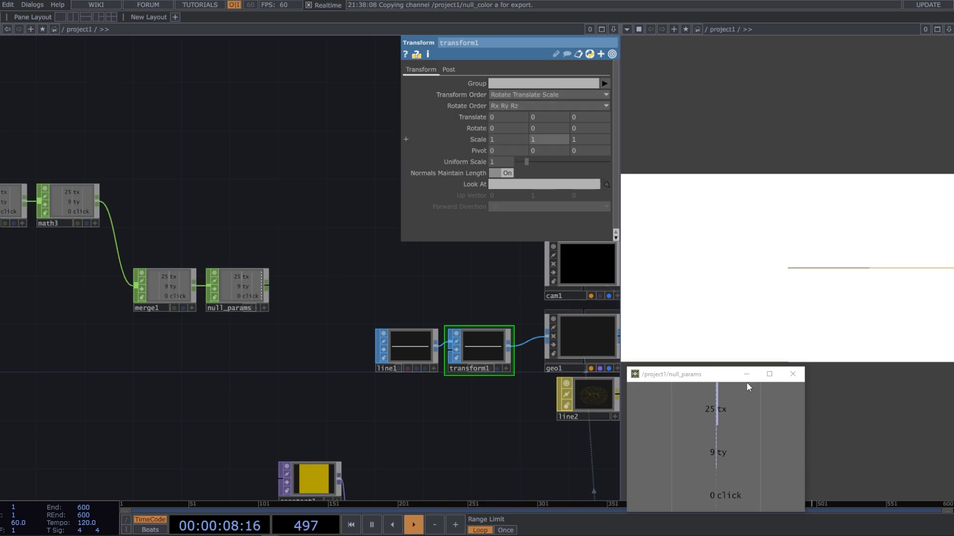
{"action": "left_click_drag", "start_coordinate": [731, 412], "coordinate": [514, 117]}
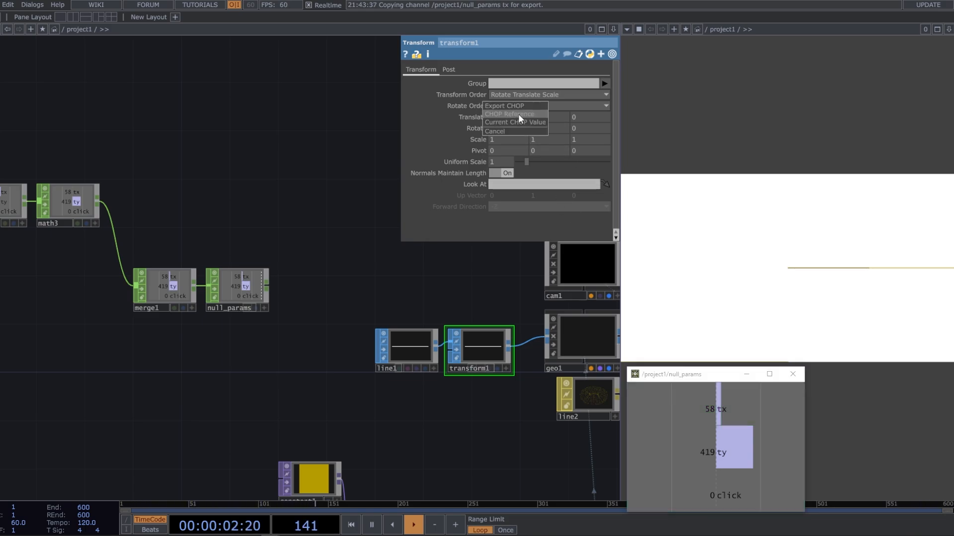
{"action": "left_click", "coordinate": [517, 114]}
{"action": "left_click_drag", "start_coordinate": [750, 436], "coordinate": [550, 116]}
{"action": "left_click", "coordinate": [558, 108]}
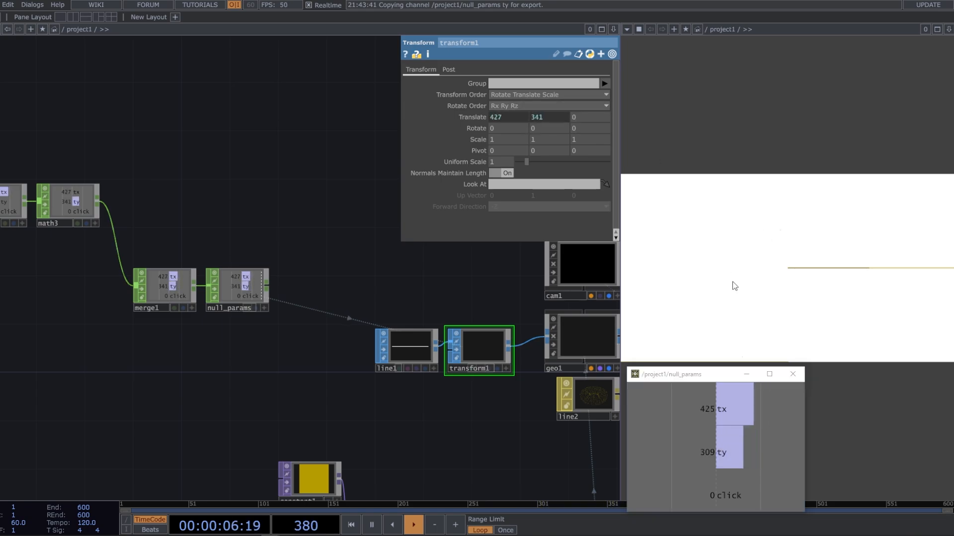
{"action": "mouse_move", "coordinate": [755, 278]}
{"action": "left_mouse_down"}
{"action": "mouse_move", "coordinate": [797, 270]}
{"action": "mouse_move", "coordinate": [745, 260]}
{"action": "mouse_move", "coordinate": [750, 279]}
{"action": "mouse_move", "coordinate": [738, 258]}
{"action": "mouse_move", "coordinate": [718, 257]}
{"action": "mouse_move", "coordinate": [699, 283]}
{"action": "mouse_move", "coordinate": [702, 296]}
{"action": "mouse_move", "coordinate": [713, 292]}
{"action": "mouse_move", "coordinate": [686, 288]}
{"action": "left_mouse_up"}
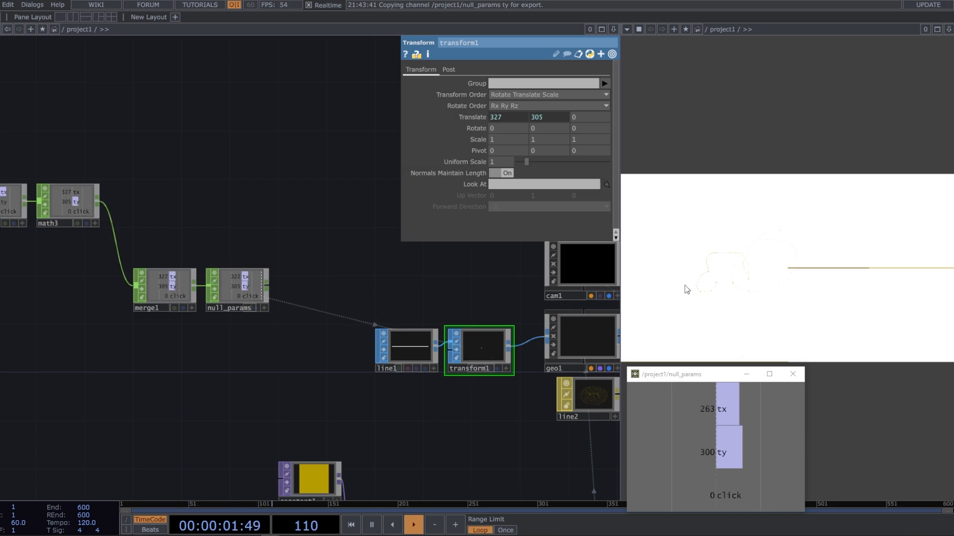
{"action": "left_click", "coordinate": [419, 350]}
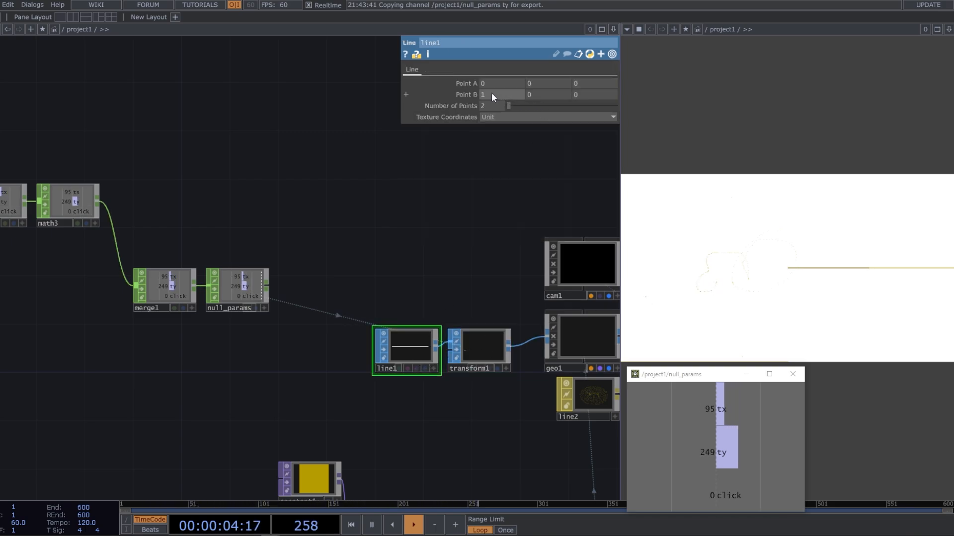
{"action": "left_click_drag", "start_coordinate": [472, 205], "coordinate": [521, 204]}
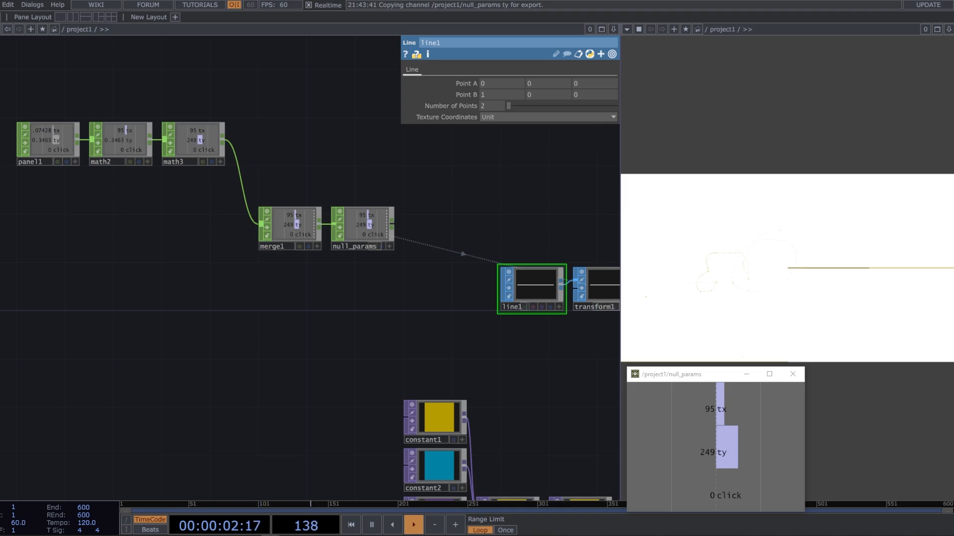
{"action": "left_click_drag", "start_coordinate": [436, 306], "coordinate": [680, 273]}
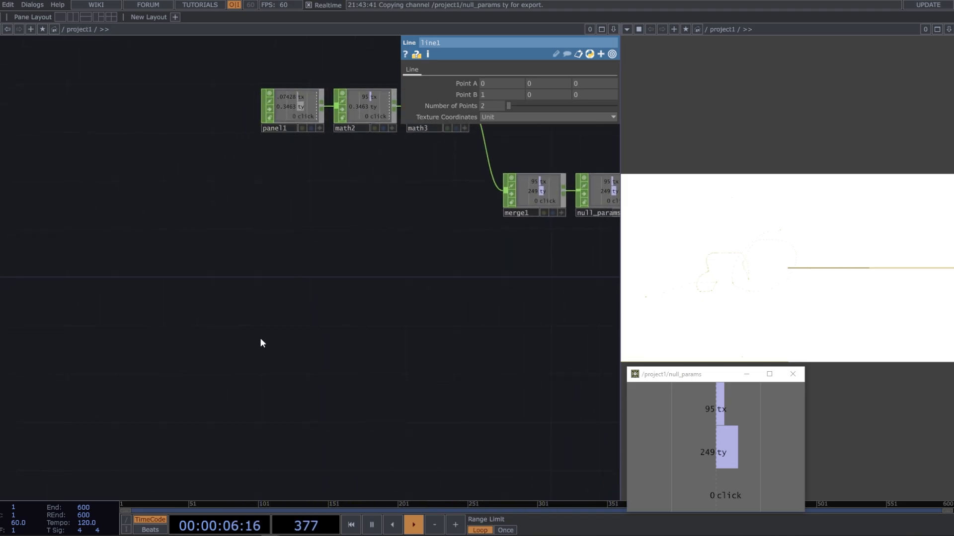
{"action": "key", "text": "Tab"}
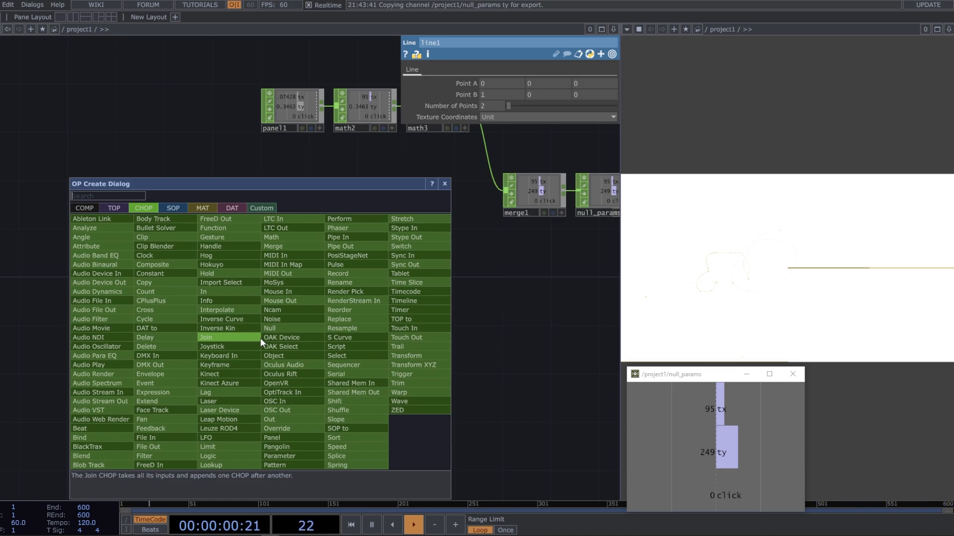
{"action": "left_click", "coordinate": [576, 292]}
{"action": "left_click_drag", "start_coordinate": [573, 289], "coordinate": [451, 291]}
{"action": "left_click_drag", "start_coordinate": [458, 229], "coordinate": [391, 249]}
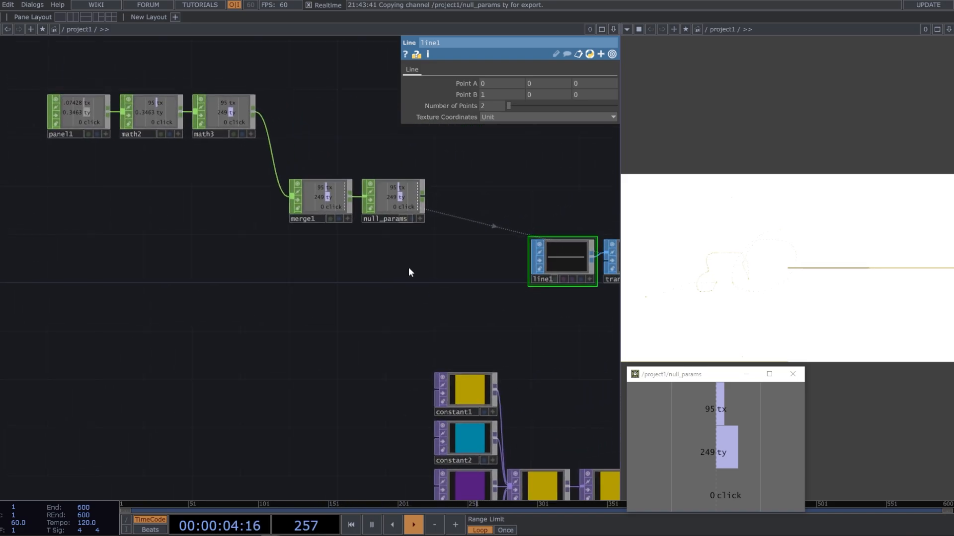
{"action": "left_click_drag", "start_coordinate": [458, 285], "coordinate": [299, 277]}
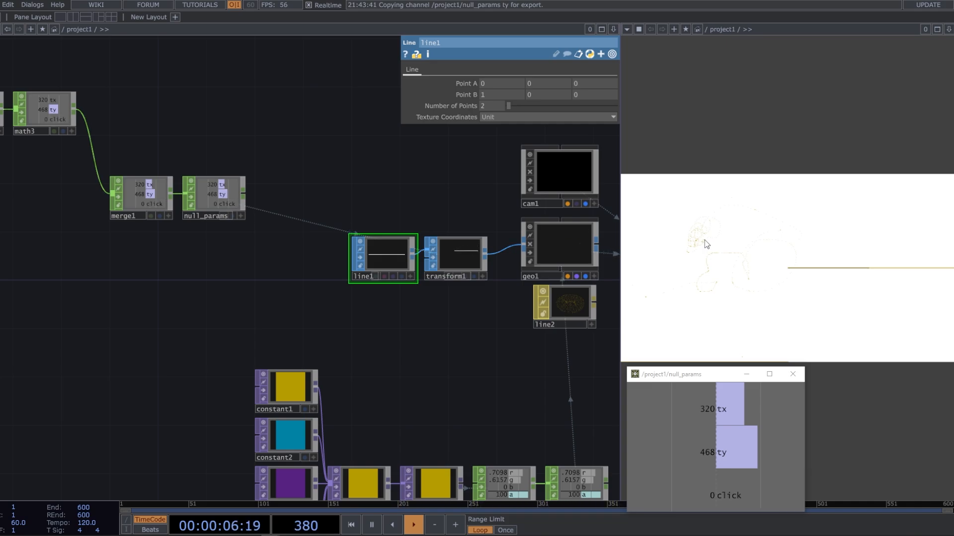
Drive geo1's Render toggle with a CHOP reference to null_params' click channel and test it by drawing on the output image
{"action": "left_click", "coordinate": [588, 254]}
{"action": "left_click_drag", "start_coordinate": [278, 188], "coordinate": [157, 198]}
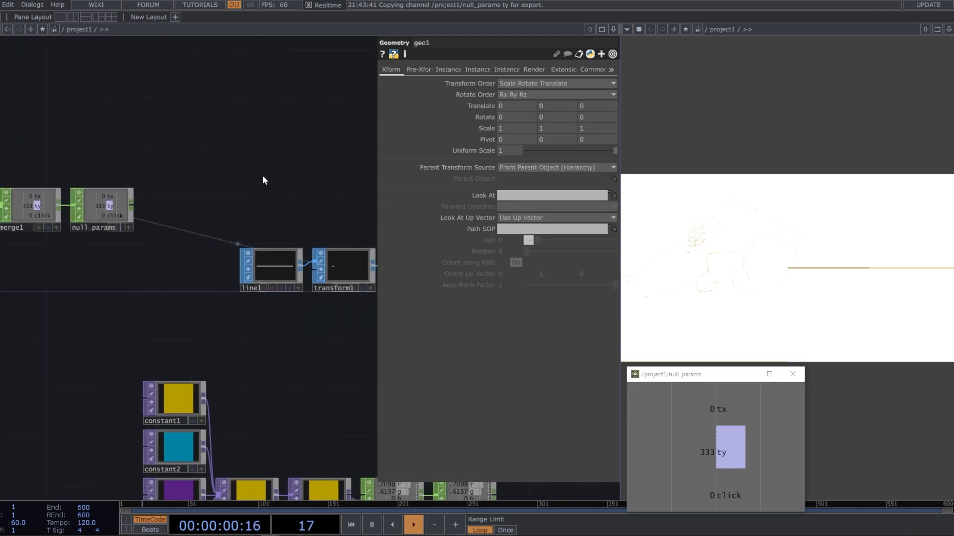
{"action": "left_click_drag", "start_coordinate": [318, 159], "coordinate": [255, 164]}
{"action": "left_click_drag", "start_coordinate": [318, 131], "coordinate": [232, 145]}
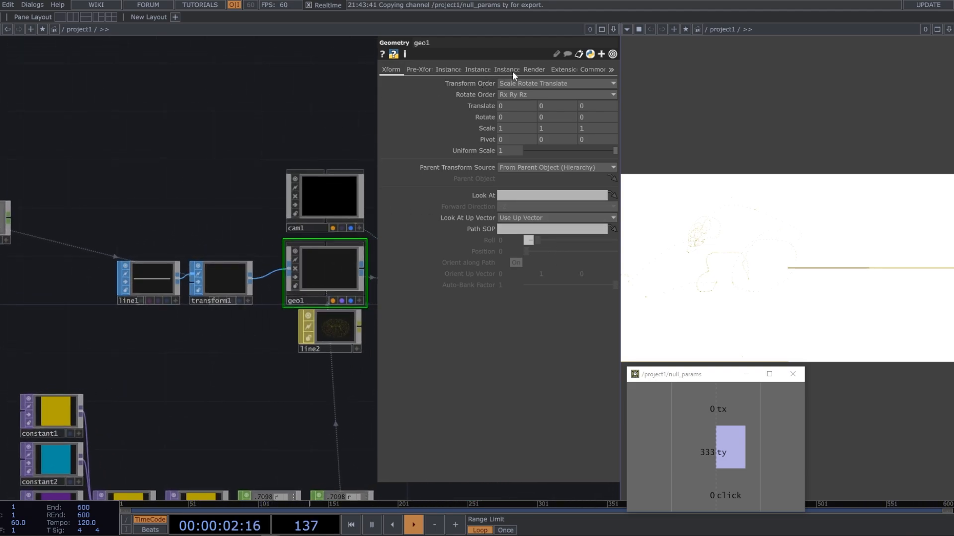
{"action": "left_click", "coordinate": [525, 70]}
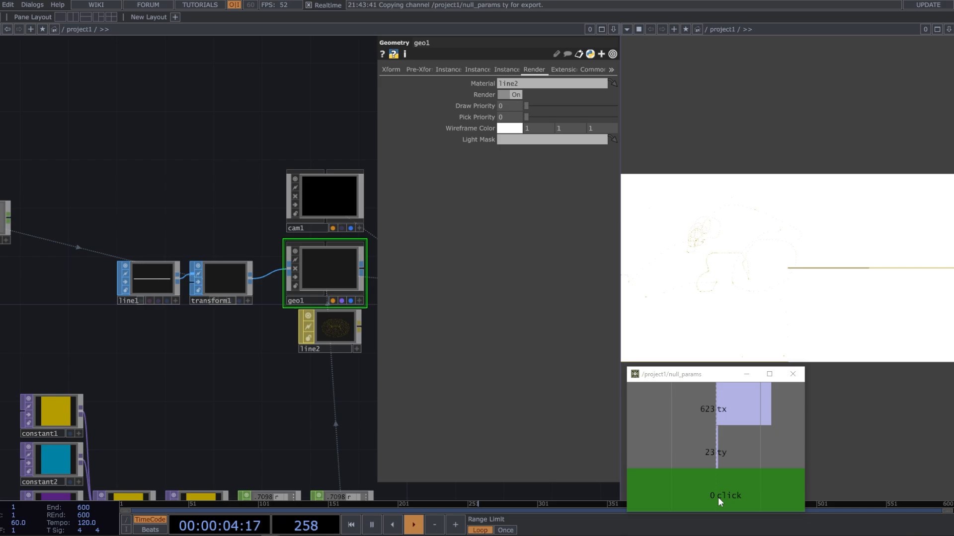
{"action": "left_click_drag", "start_coordinate": [717, 497], "coordinate": [511, 94]}
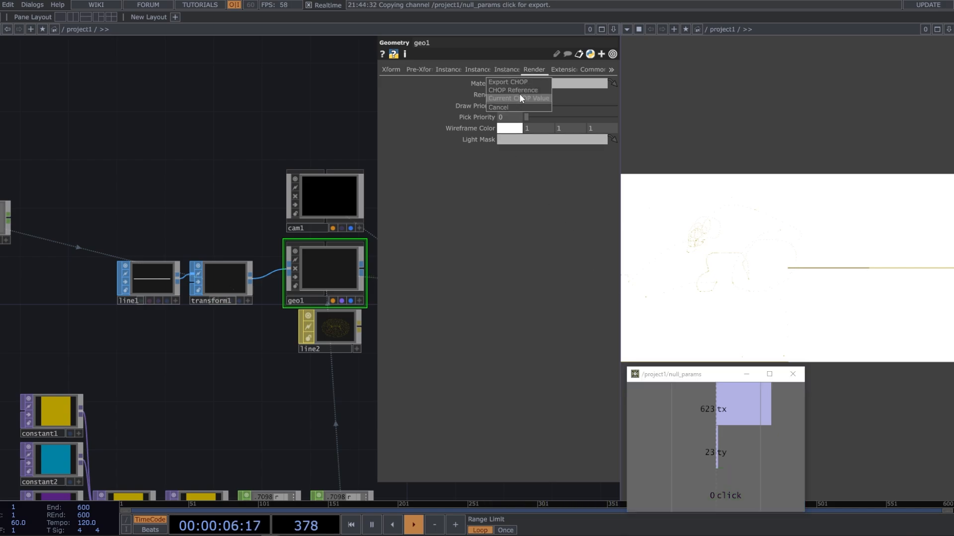
{"action": "left_click", "coordinate": [533, 94]}
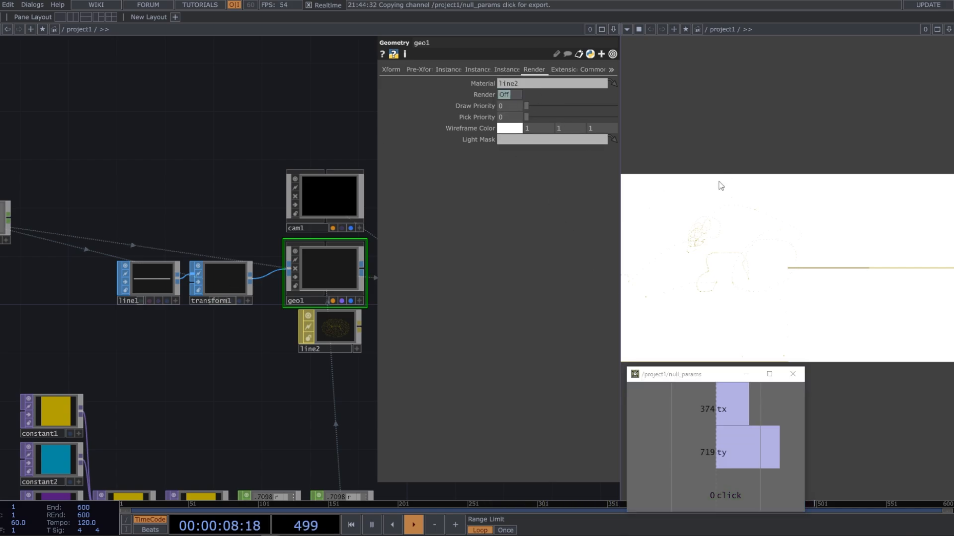
{"action": "left_click_drag", "start_coordinate": [654, 233], "coordinate": [656, 240]}
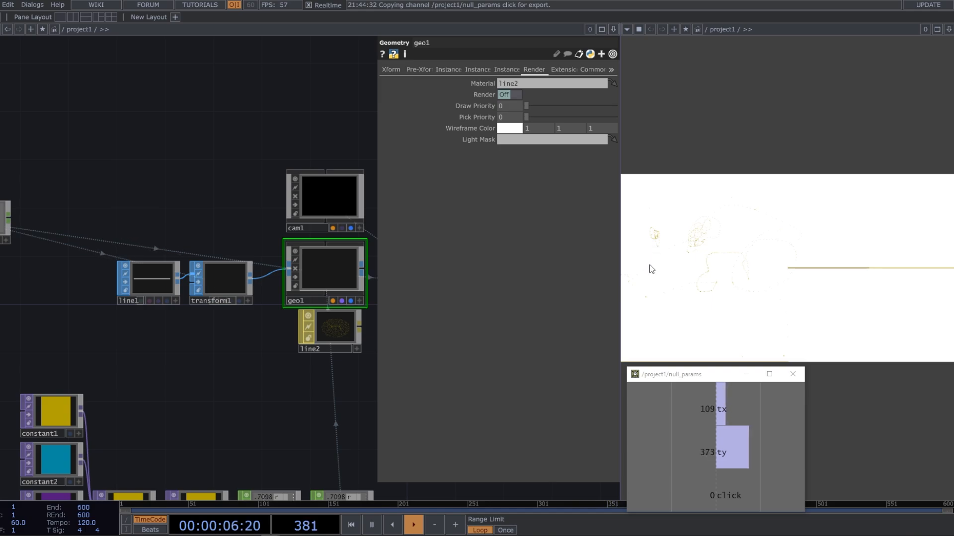
{"action": "left_click_drag", "start_coordinate": [654, 261], "coordinate": [564, 266]}
Add a Select CHOP beneath panel1 and assign panel1 as its source CHOP
{"action": "left_click_drag", "start_coordinate": [187, 198], "coordinate": [263, 200]}
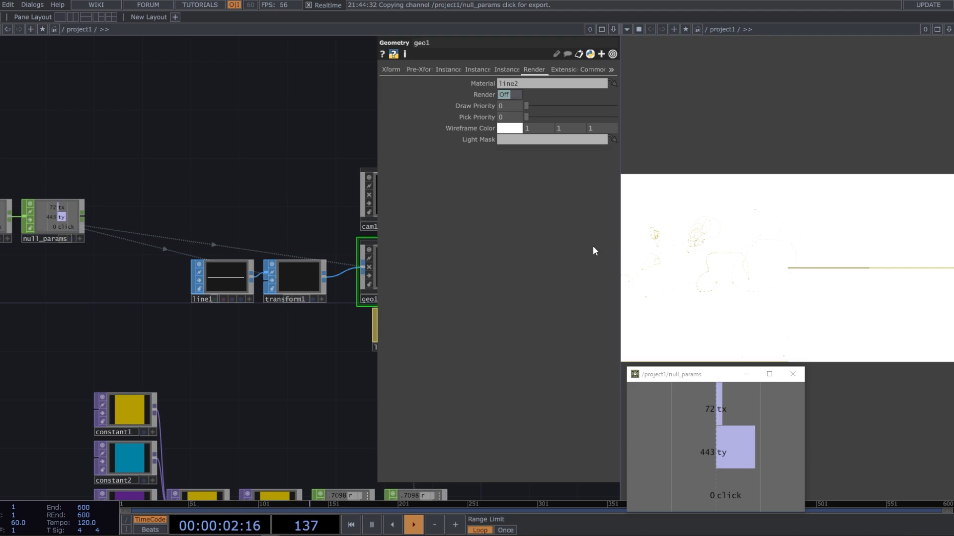
{"action": "left_click_drag", "start_coordinate": [118, 265], "coordinate": [363, 245]}
{"action": "left_click_drag", "start_coordinate": [142, 276], "coordinate": [217, 277]}
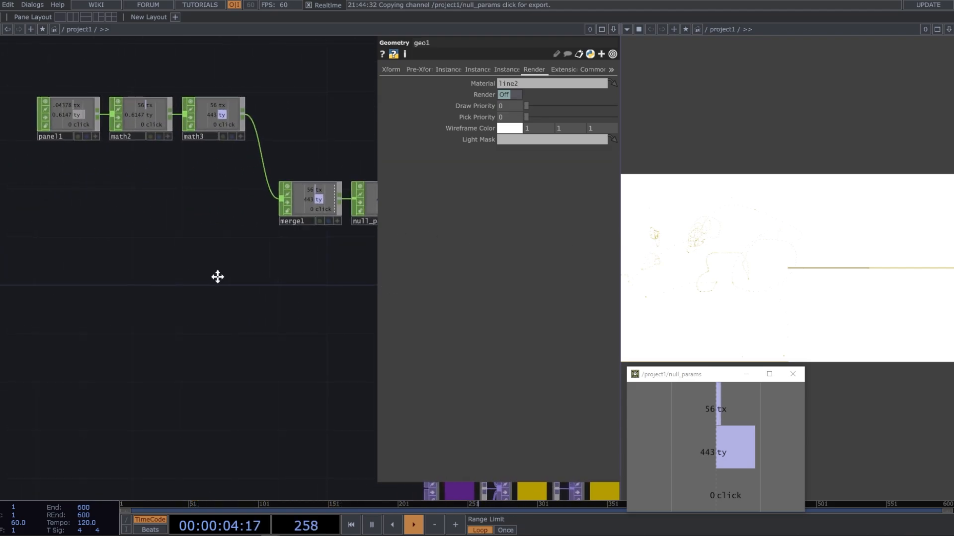
{"action": "left_click_drag", "start_coordinate": [71, 300], "coordinate": [142, 300]}
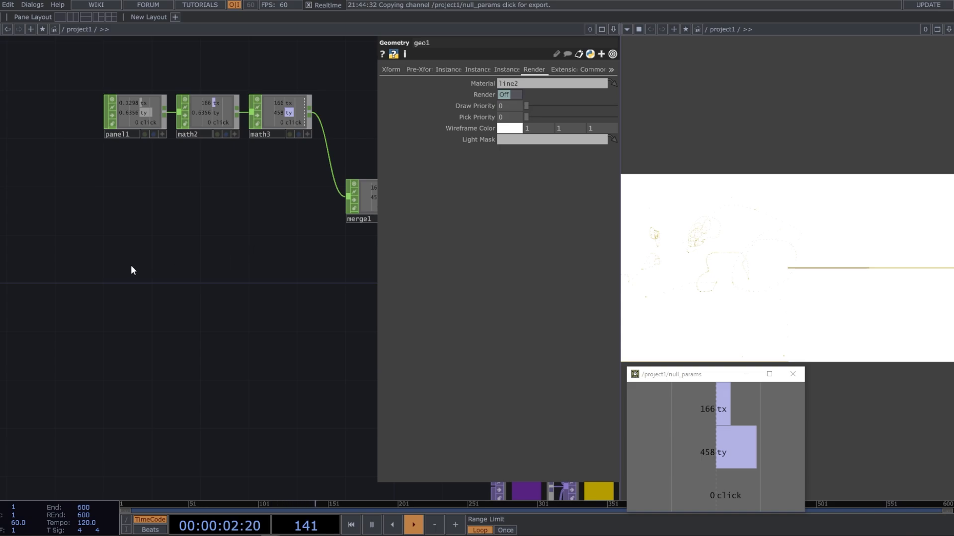
{"action": "key", "text": "Tab"}
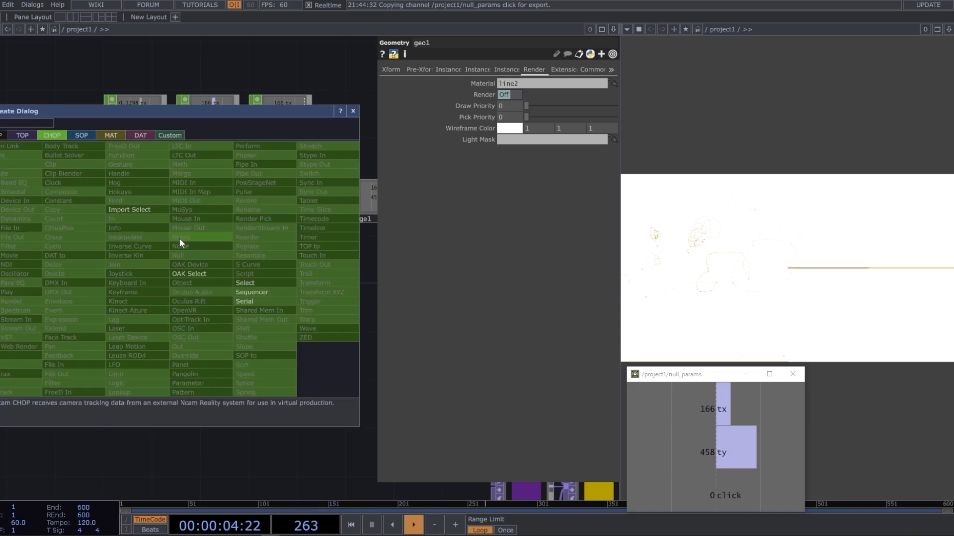
{"action": "left_click", "coordinate": [261, 281]}
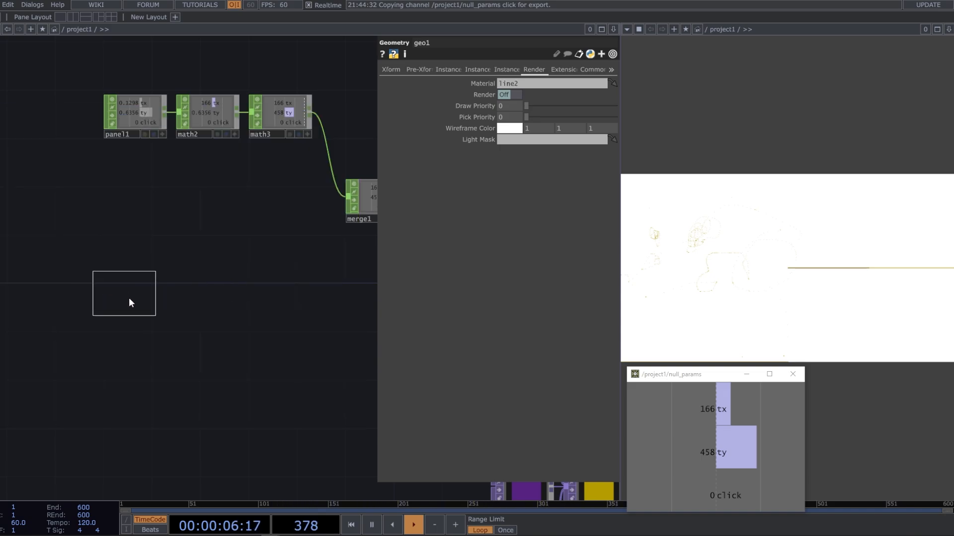
{"action": "left_click", "coordinate": [133, 304]}
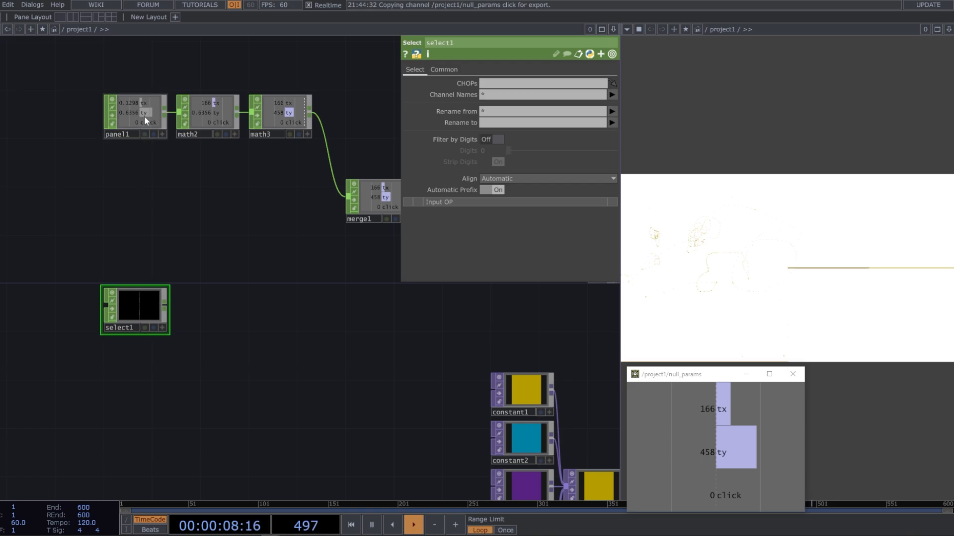
{"action": "left_click_drag", "start_coordinate": [144, 115], "coordinate": [145, 312]}
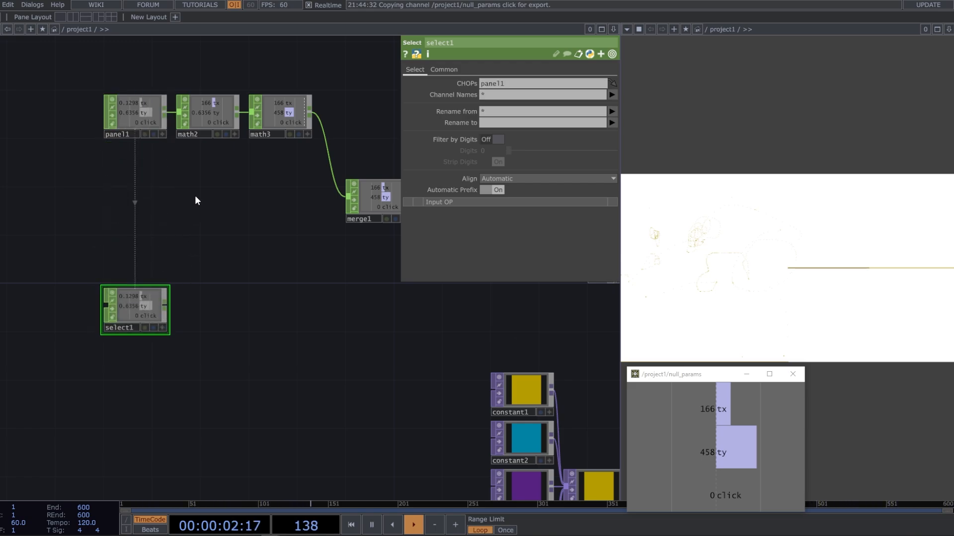
Limit select1 to the click channel and rename that channel to rotate
{"action": "left_click", "coordinate": [612, 94]}
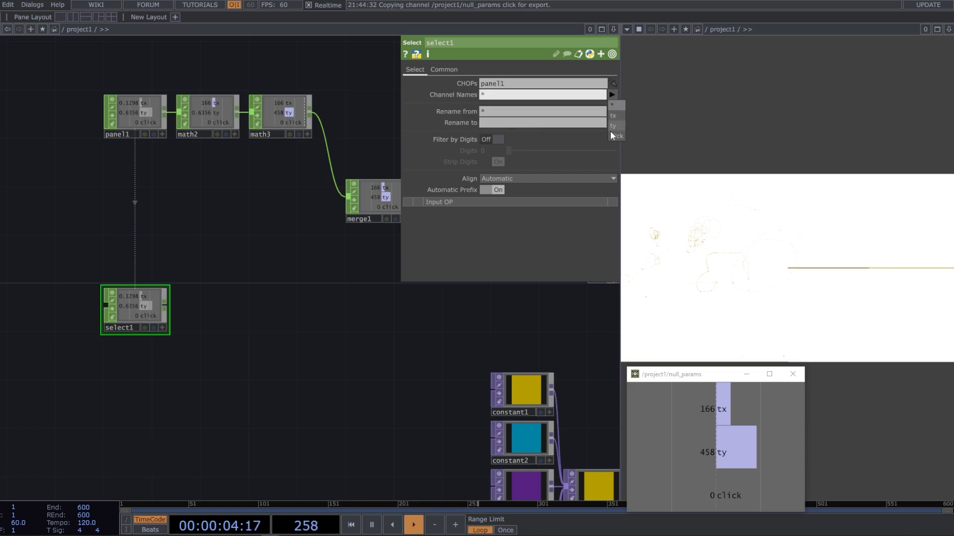
{"action": "left_click", "coordinate": [612, 136]}
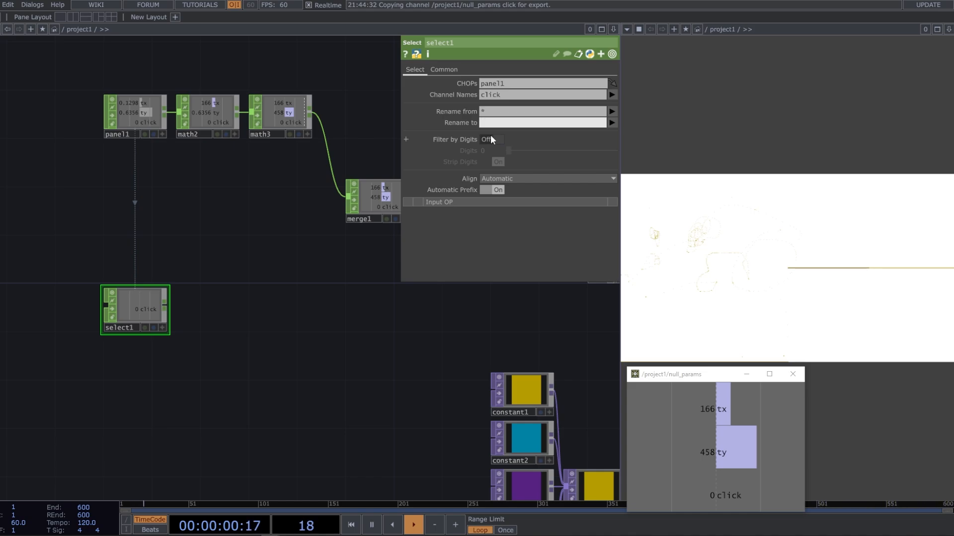
{"action": "type", "text": "rotate"}
{"action": "left_click", "coordinate": [248, 351]}
Add a Noise CHOP just below select1 in the network
{"action": "left_click_drag", "start_coordinate": [255, 320], "coordinate": [379, 213]}
{"action": "mouse_move", "coordinate": [262, 205]}
{"action": "left_mouse_down"}
{"action": "mouse_move", "coordinate": [254, 228]}
{"action": "mouse_move", "coordinate": [263, 213]}
{"action": "left_mouse_up"}
{"action": "left_click_drag", "start_coordinate": [240, 316], "coordinate": [130, 322]}
{"action": "left_click_drag", "start_coordinate": [235, 253], "coordinate": [222, 261]}
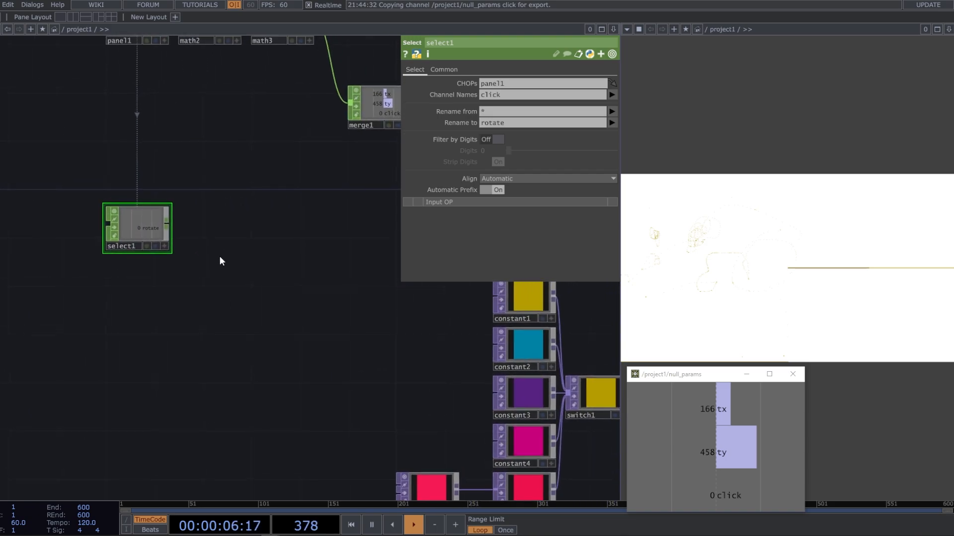
{"action": "key", "text": "Tab"}
{"action": "type", "text": "noi"}
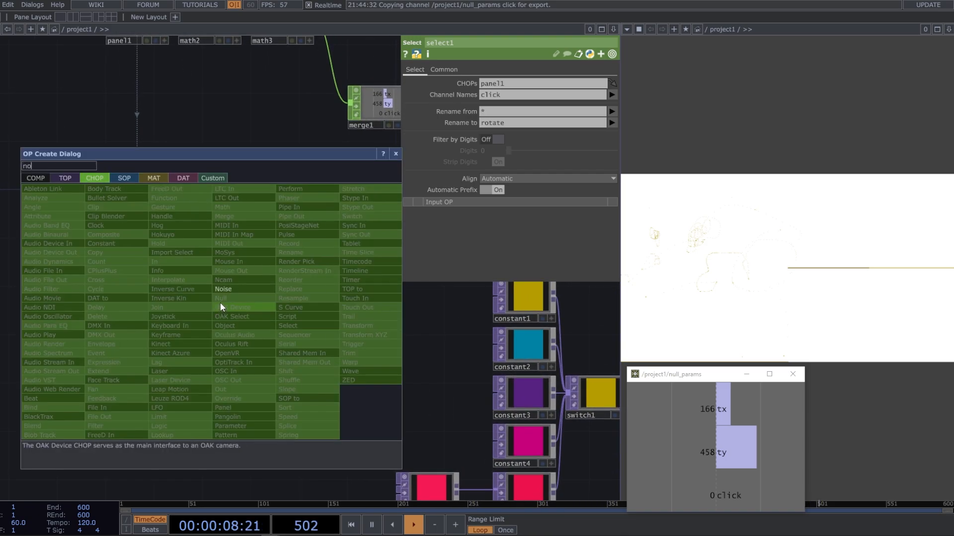
{"action": "left_click", "coordinate": [231, 288]}
{"action": "left_click", "coordinate": [211, 285]}
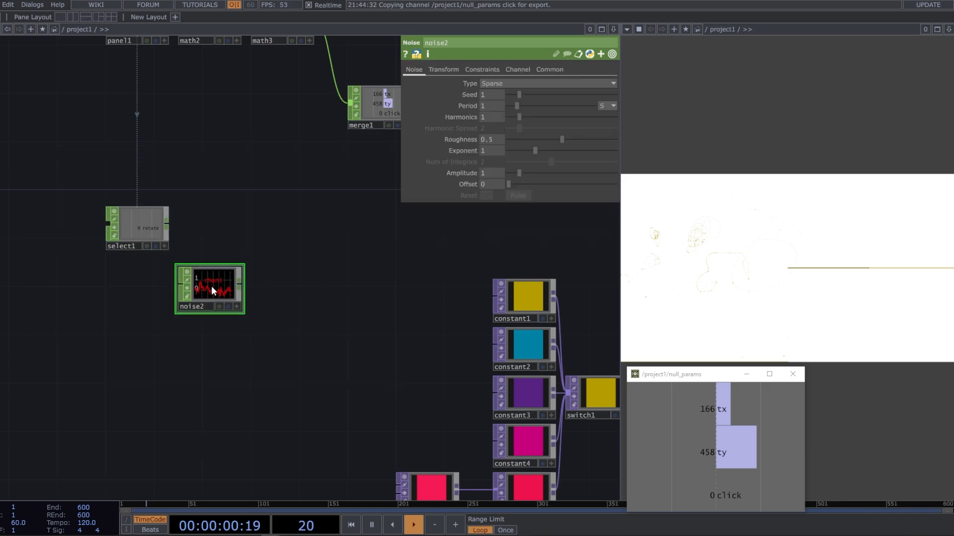
Set noise2's type to Random, with both Amplitude and Offset at 0.5
{"action": "left_click", "coordinate": [513, 84]}
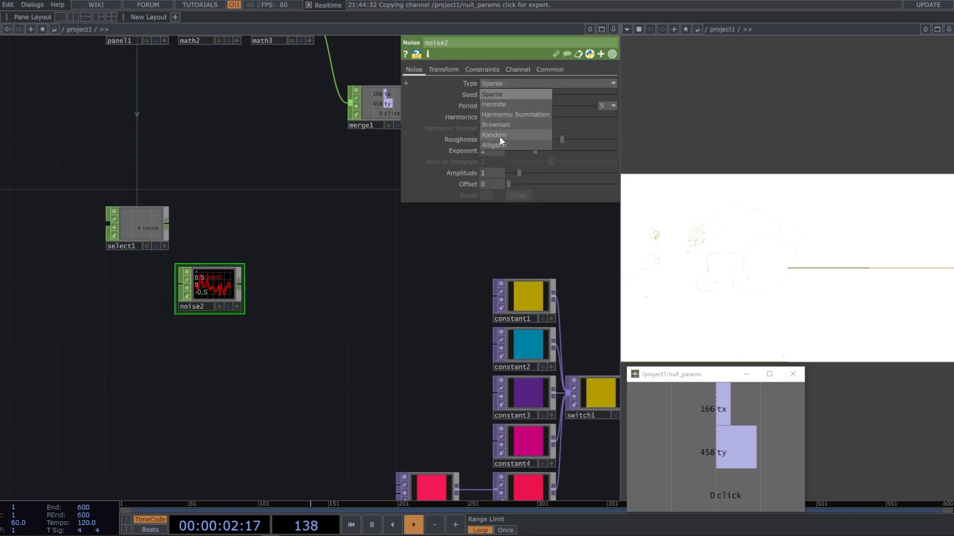
{"action": "left_click", "coordinate": [499, 136]}
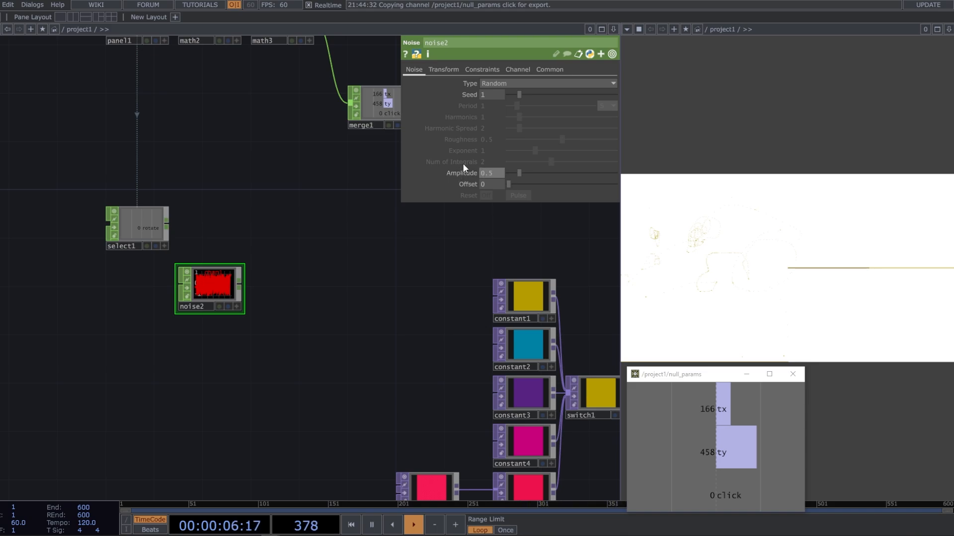
{"action": "left_click_drag", "start_coordinate": [488, 181], "coordinate": [456, 180]}
{"action": "type", "text": "0.5"}
{"action": "key", "text": "Return"}
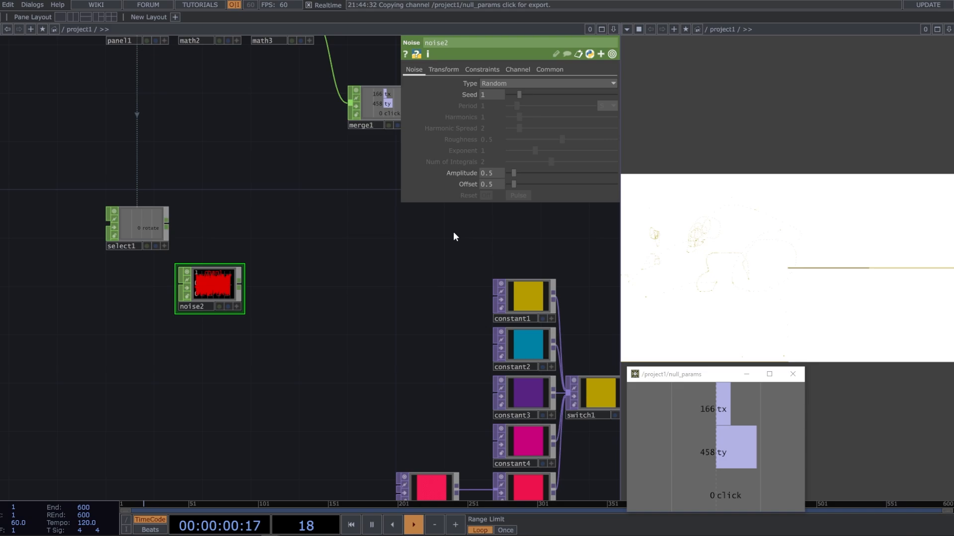
Name noise2's output channel lineLenght
{"action": "left_click", "coordinate": [519, 69]}
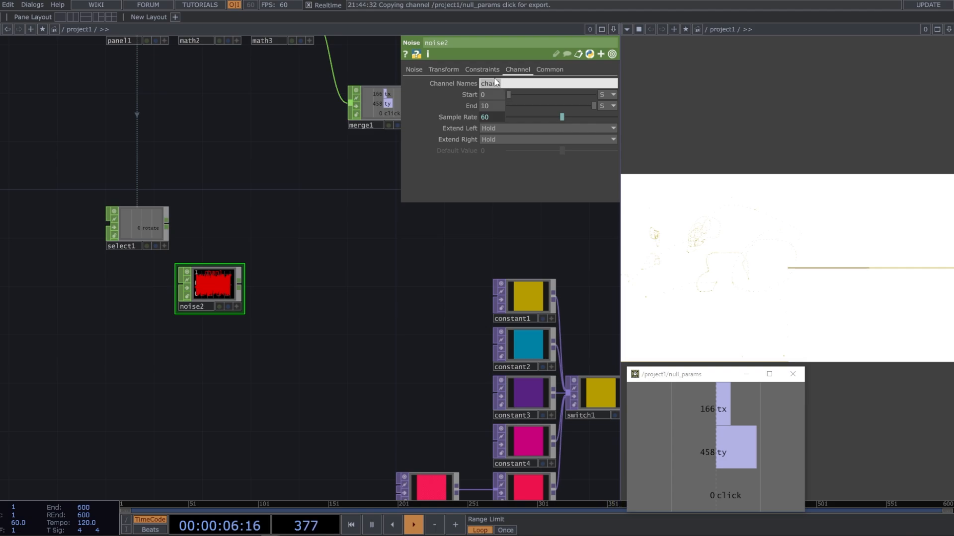
{"action": "type", "text": "lineLenght"}
{"action": "key", "text": "Return"}
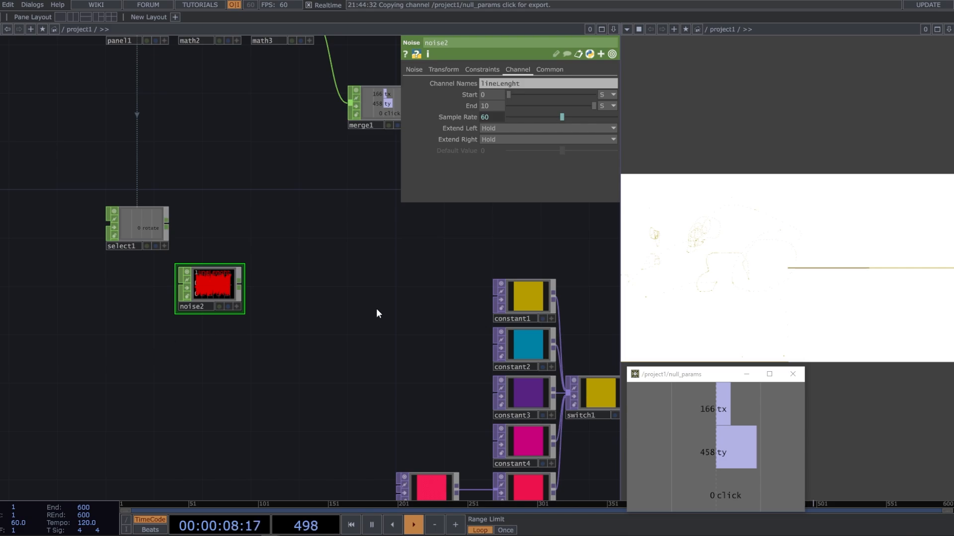
Turn on Time Slice for noise2
{"action": "scroll", "coordinate": [241, 286], "scroll_direction": "up", "scroll_amount": 3}
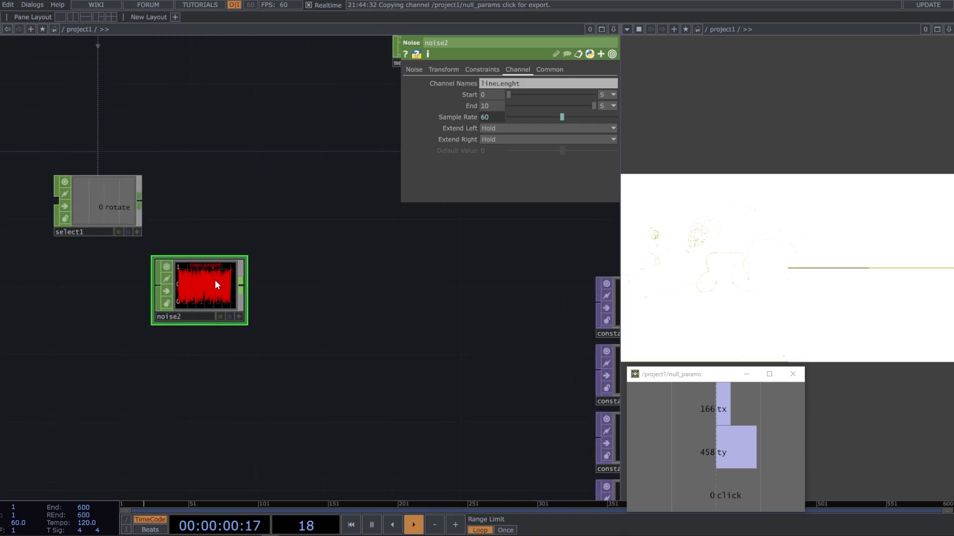
{"action": "left_click", "coordinate": [550, 67]}
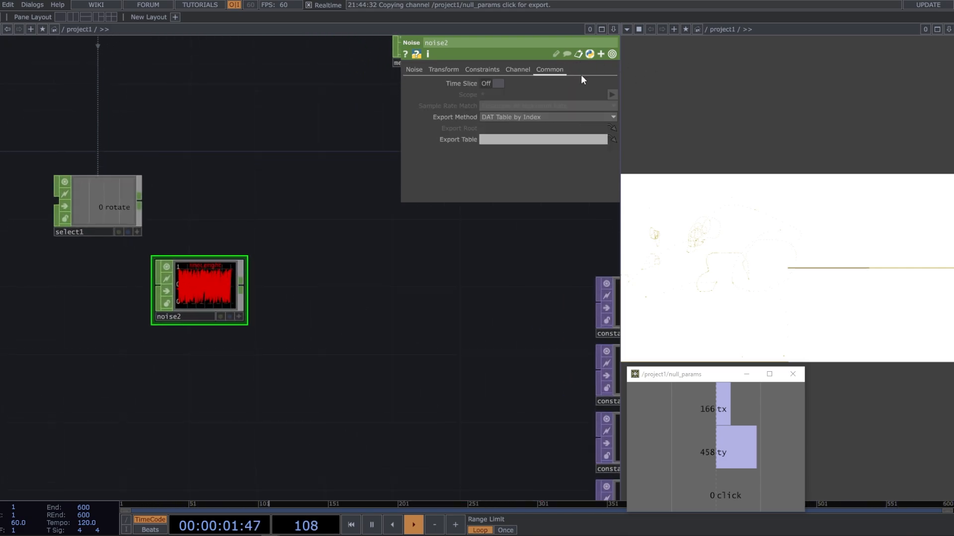
{"action": "left_click", "coordinate": [491, 84]}
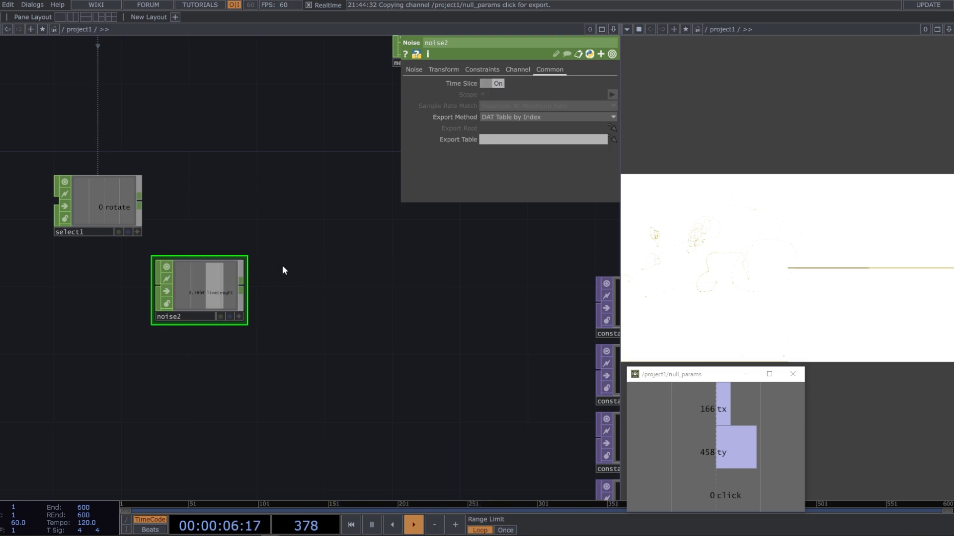
Add a Math CHOP fed by noise2's output
{"action": "left_click", "coordinate": [241, 282]}
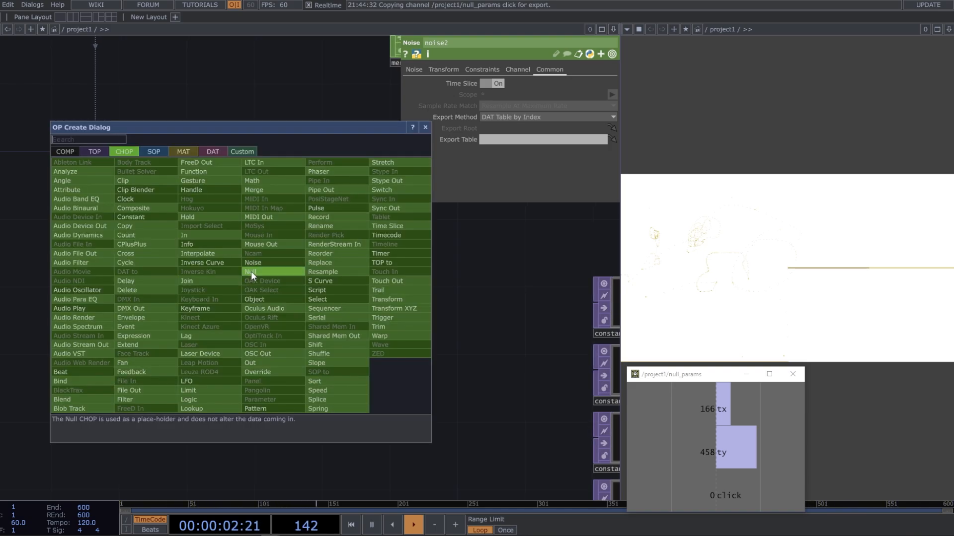
{"action": "type", "text": "math"}
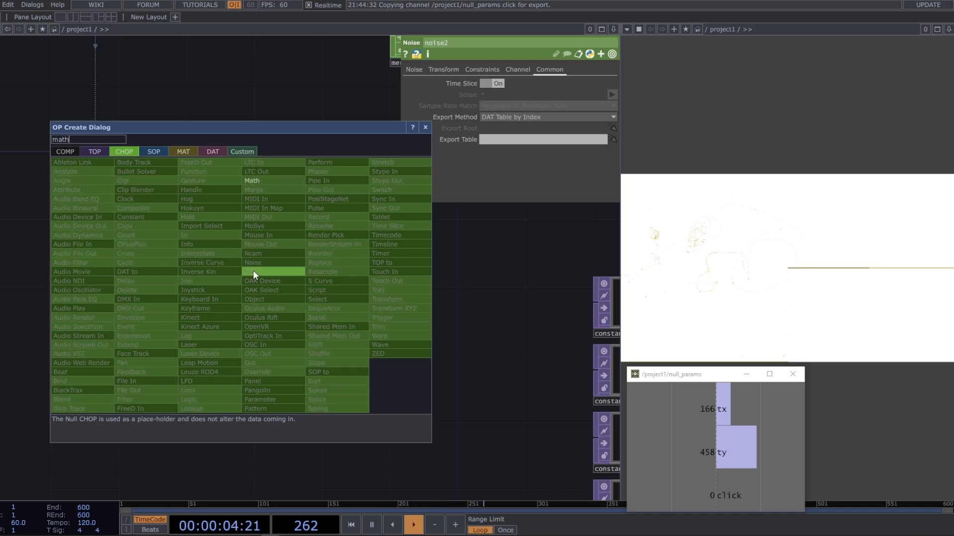
{"action": "left_click", "coordinate": [267, 183]}
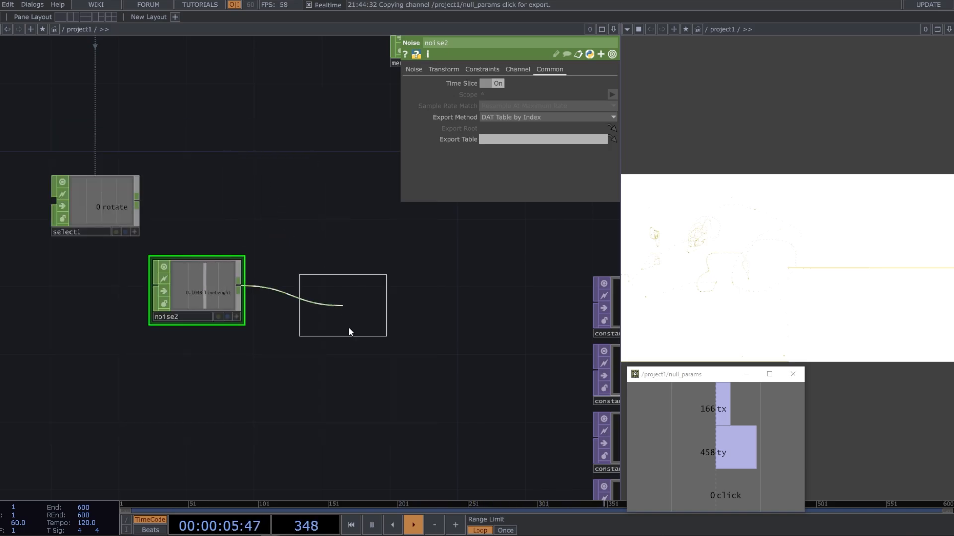
{"action": "left_click", "coordinate": [296, 284]}
Set math4's To Range to 70 and 200
{"action": "left_click", "coordinate": [462, 70]}
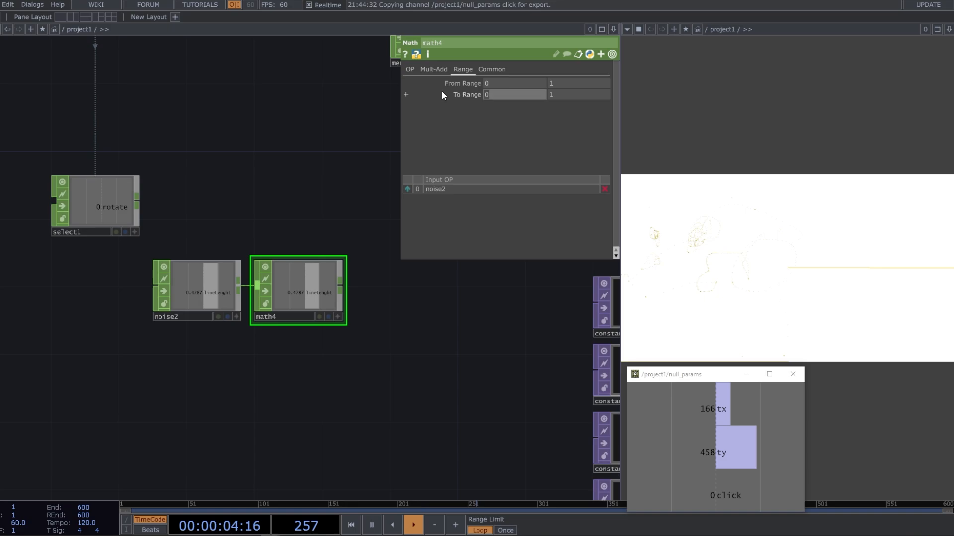
{"action": "type", "text": "70"}
{"action": "left_click", "coordinate": [571, 93]}
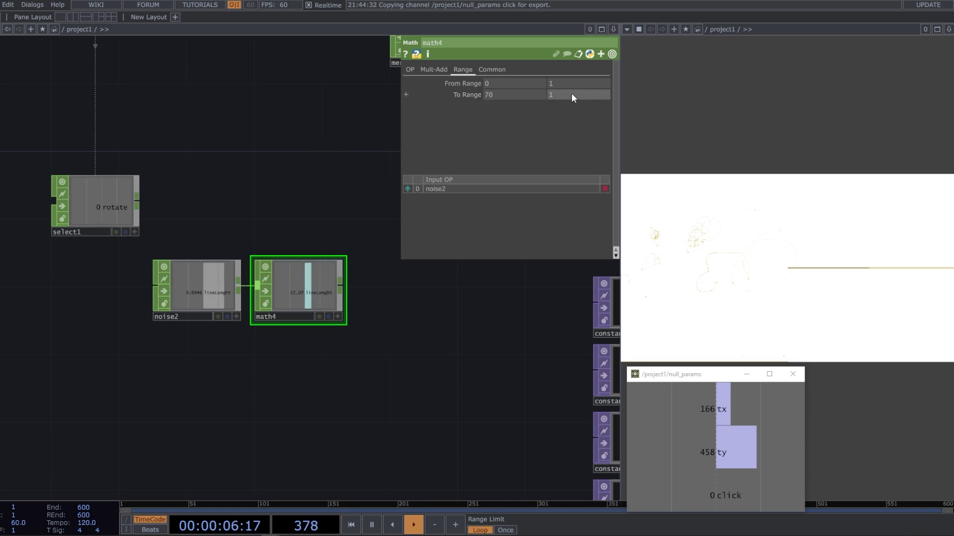
{"action": "type", "text": "200"}
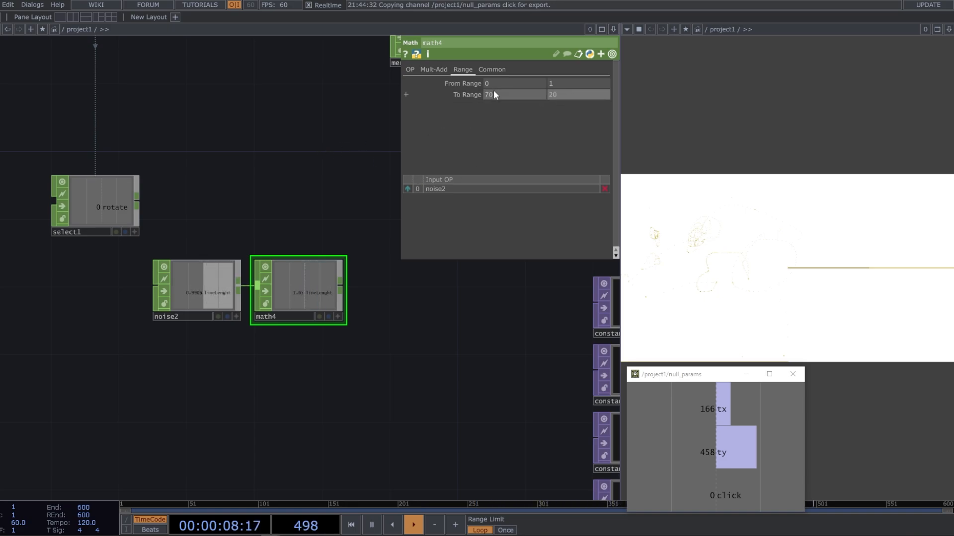
{"action": "key", "text": "Return"}
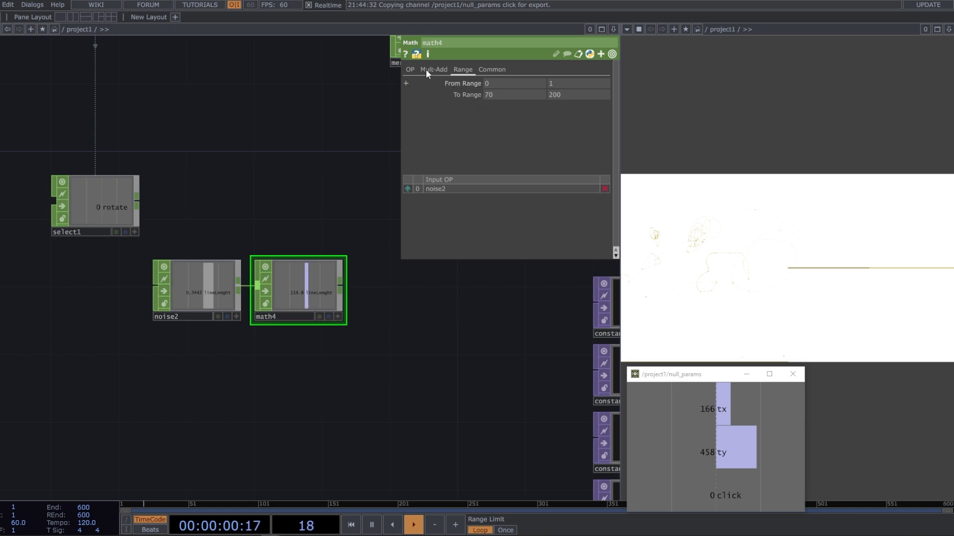
Set math4's Integer option to Round and move noise2 and math4 directly below select1
{"action": "left_click", "coordinate": [409, 69]}
{"action": "left_click", "coordinate": [503, 167]}
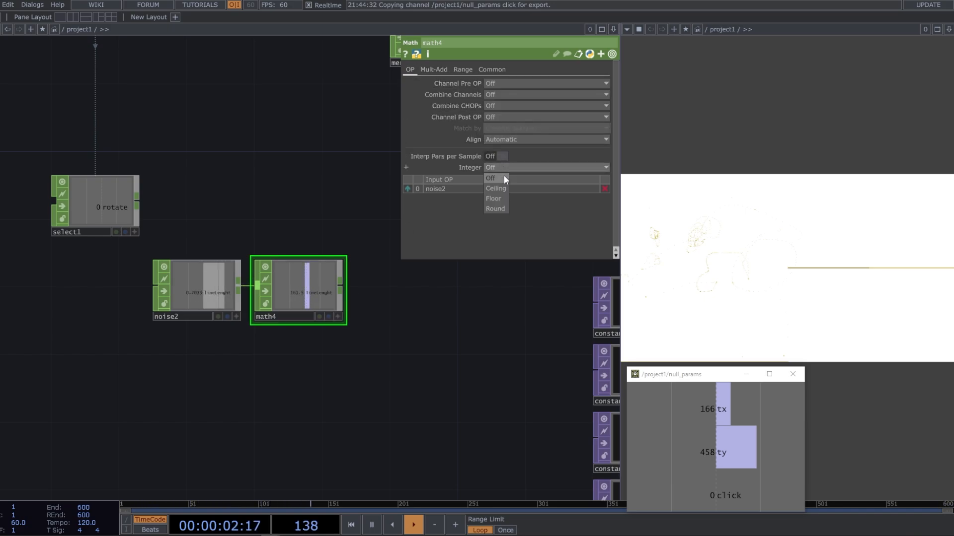
{"action": "left_click", "coordinate": [499, 208]}
{"action": "left_click_drag", "start_coordinate": [356, 368], "coordinate": [105, 267]}
{"action": "left_click", "coordinate": [283, 329]}
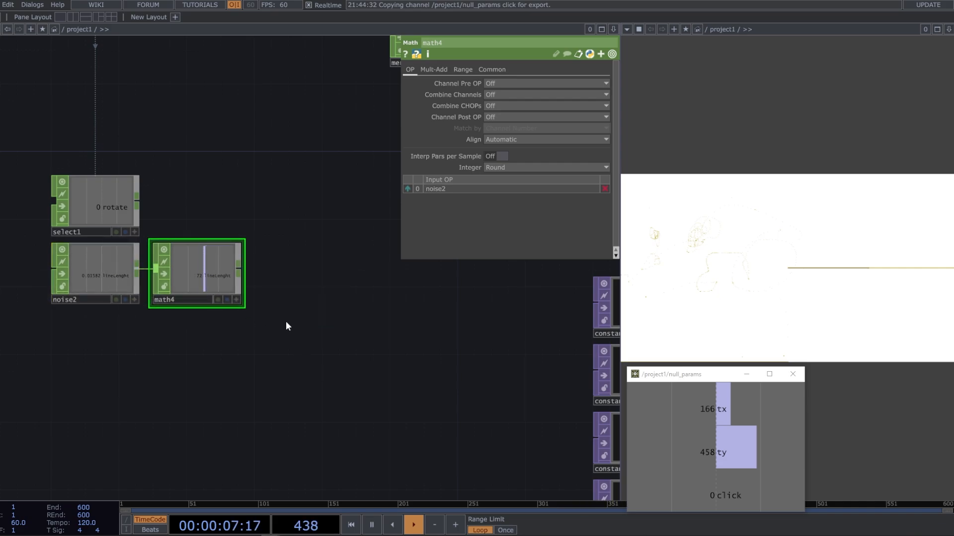
Add a Hold CHOP after math4 and wire select1 into its second input, sampling Off to On
{"action": "right_click", "coordinate": [238, 267]}
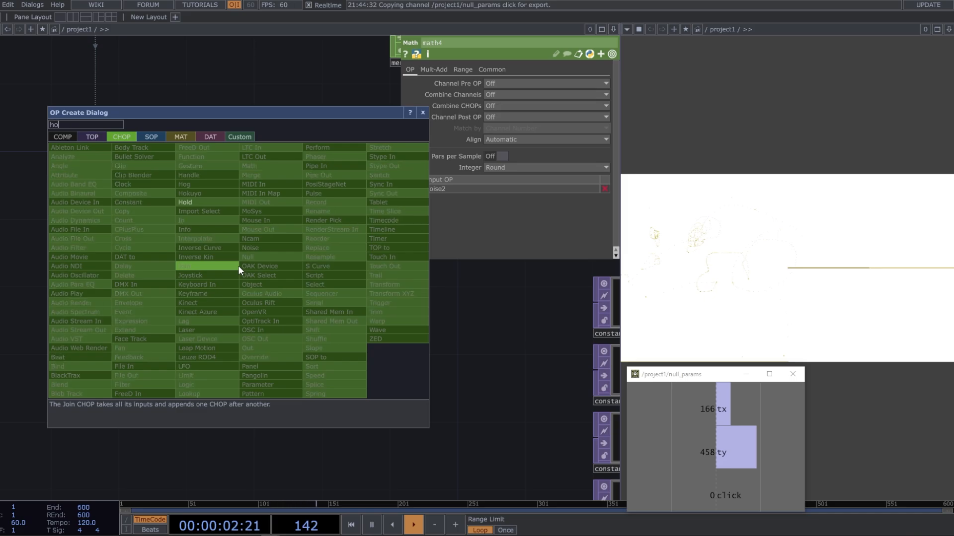
{"action": "left_click", "coordinate": [216, 204]}
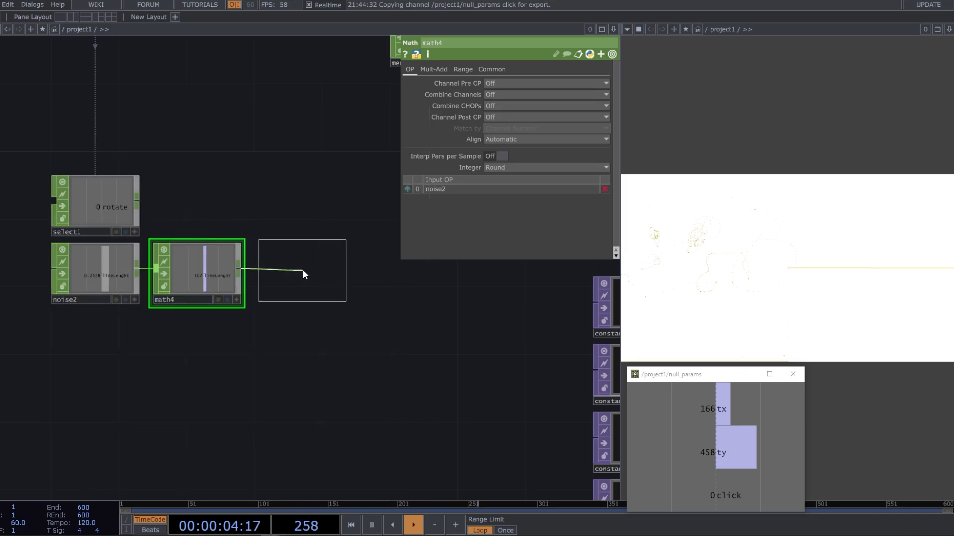
{"action": "left_click", "coordinate": [304, 275]}
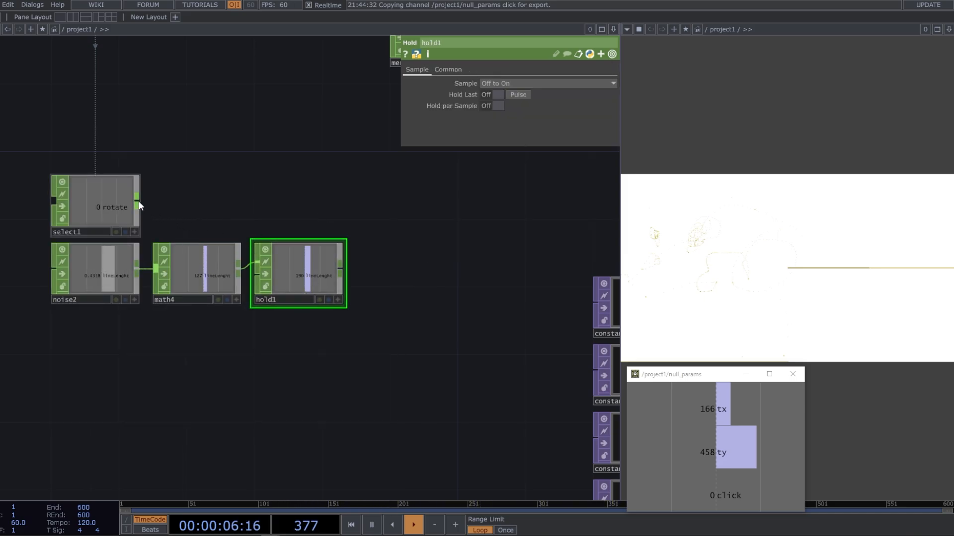
{"action": "left_click_drag", "start_coordinate": [138, 202], "coordinate": [256, 274]}
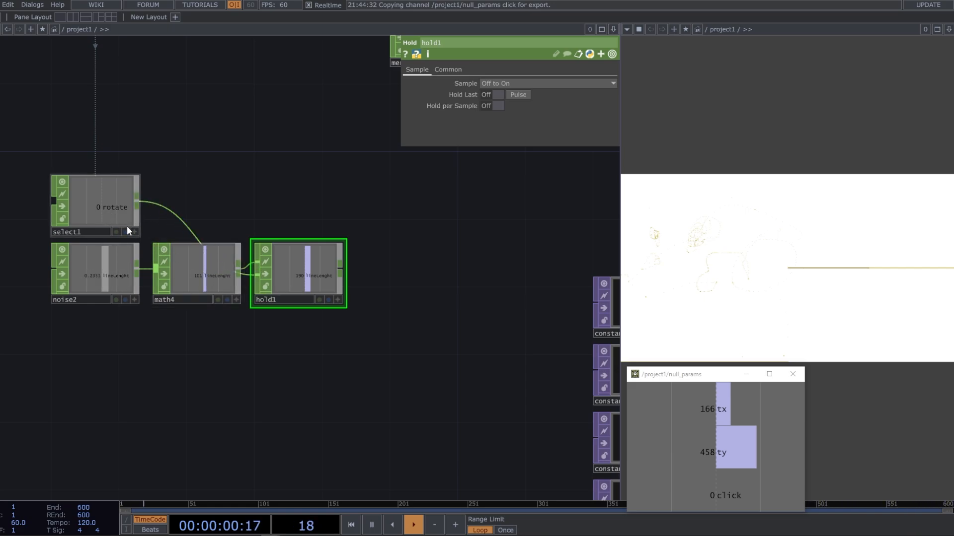
Test the hold by triggering the mouse click repeatedly on the output canvas while checking hold1's lineLenght value
{"action": "left_click", "coordinate": [749, 251]}
{"action": "left_click", "coordinate": [749, 250]}
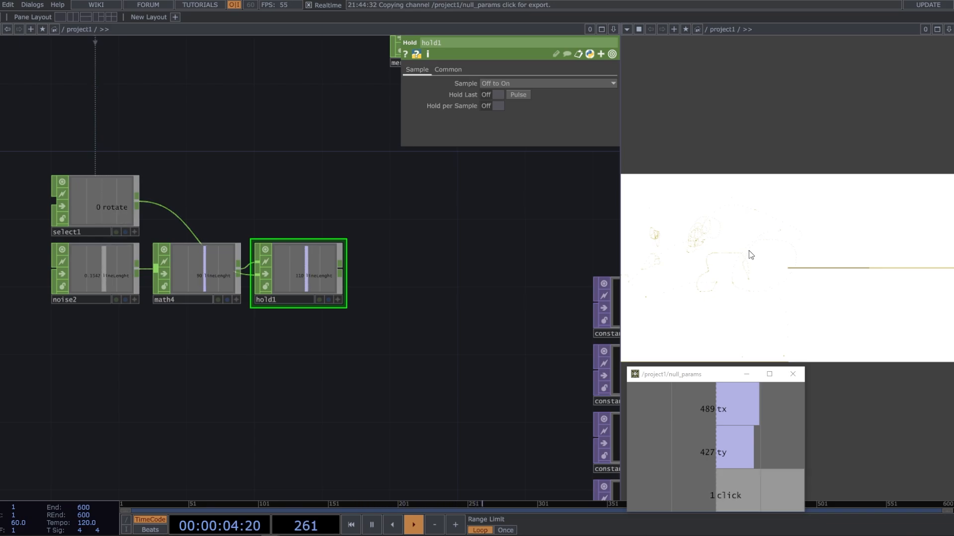
{"action": "left_click", "coordinate": [749, 251]}
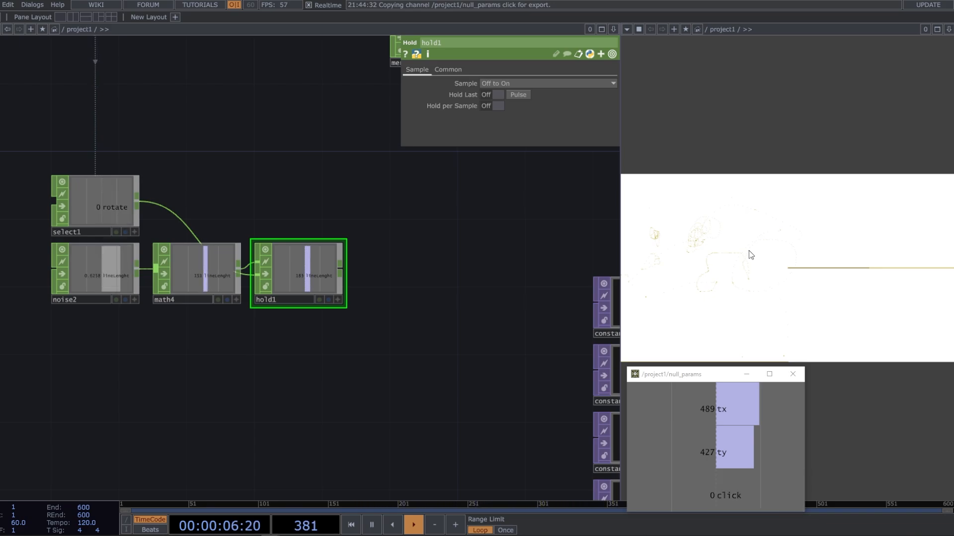
{"action": "left_click", "coordinate": [749, 251]}
{"action": "left_click", "coordinate": [749, 251]}
{"action": "left_click", "coordinate": [749, 250]}
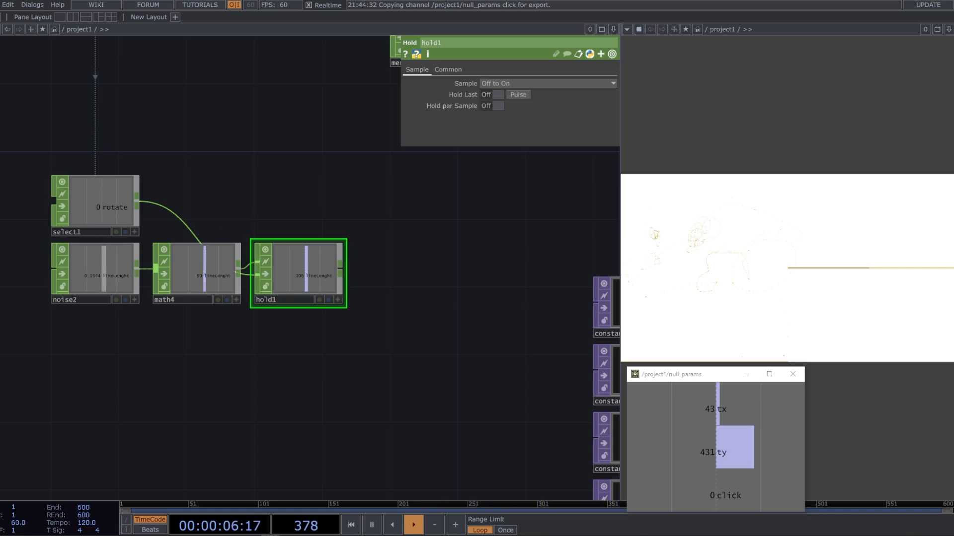
Connect hold1's output to merge1 so the lineLenght channel feeds null_params
{"action": "left_click_drag", "start_coordinate": [375, 241], "coordinate": [313, 247]}
{"action": "left_click_drag", "start_coordinate": [395, 320], "coordinate": [167, 319]}
{"action": "scroll", "coordinate": [332, 323], "scroll_direction": "down", "scroll_amount": 3}
Link the X value of line1's Point B to null_params' lineLenght channel as a CHOP Reference
{"action": "left_click", "coordinate": [368, 240]}
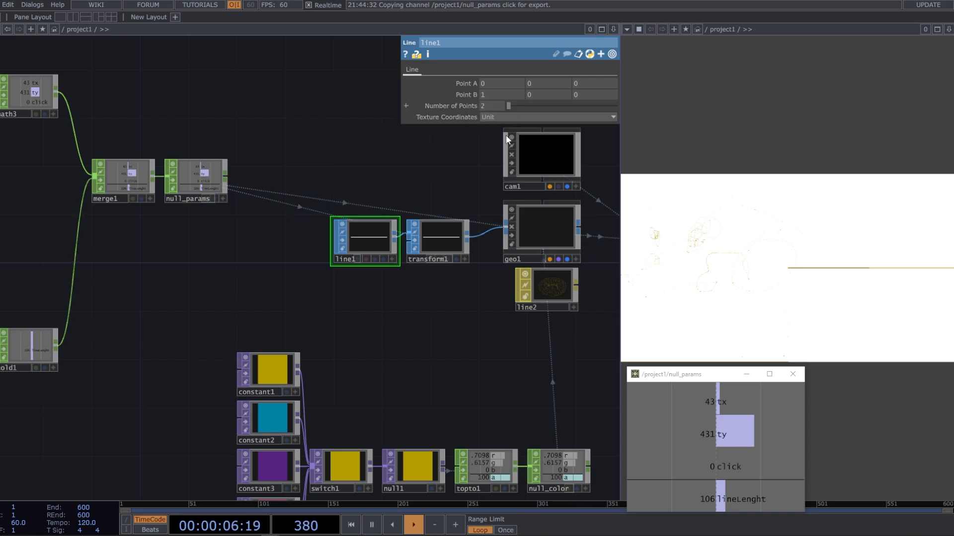
{"action": "scroll", "coordinate": [381, 221], "scroll_direction": "up", "scroll_amount": 5}
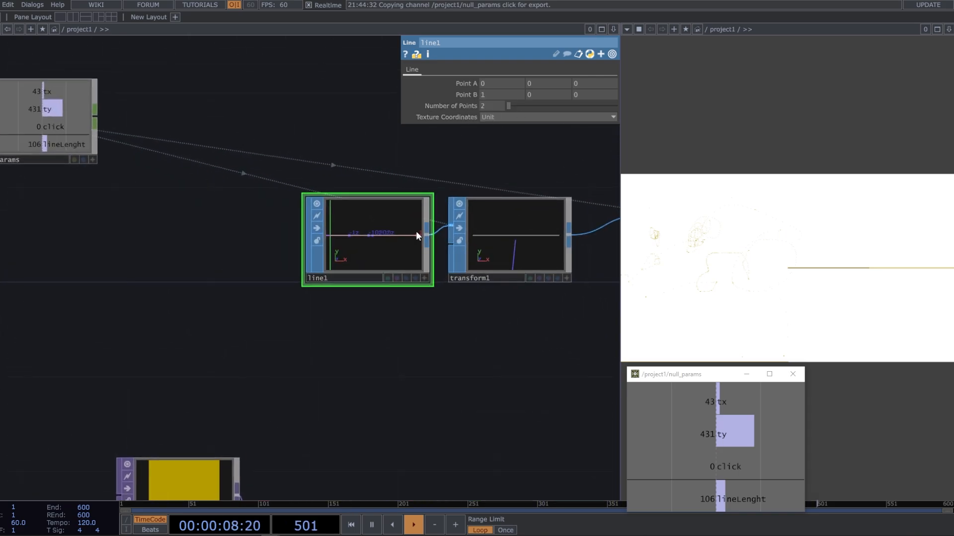
{"action": "left_click", "coordinate": [685, 434]}
{"action": "left_click", "coordinate": [736, 494]}
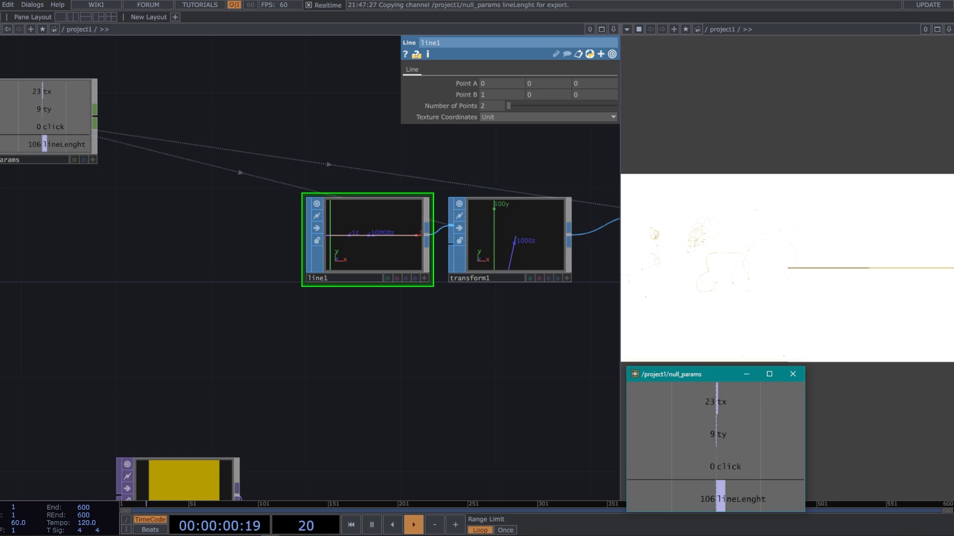
{"action": "left_click_drag", "start_coordinate": [720, 499], "coordinate": [467, 83]}
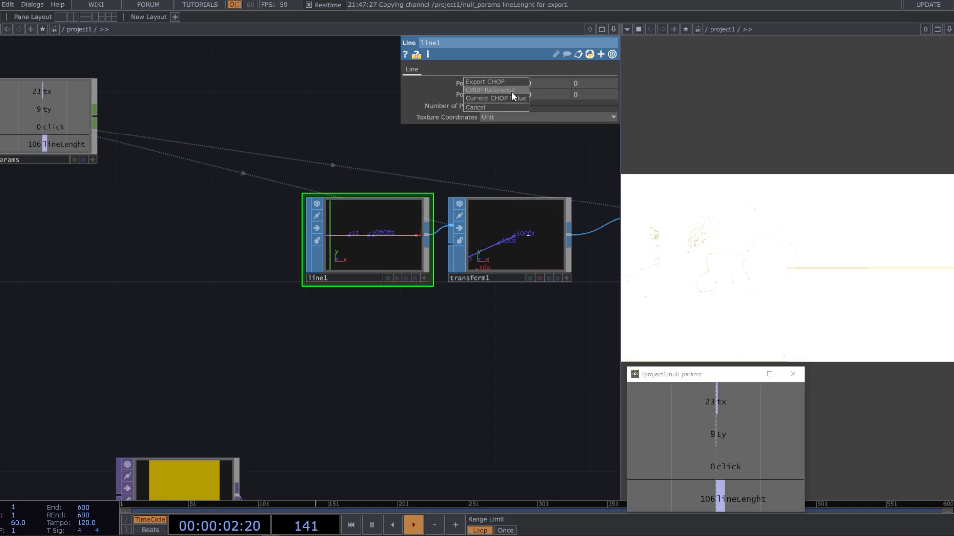
{"action": "left_click", "coordinate": [512, 91]}
Test the random line length by stamping lines at various places across the output canvas
{"action": "left_click", "coordinate": [748, 248]}
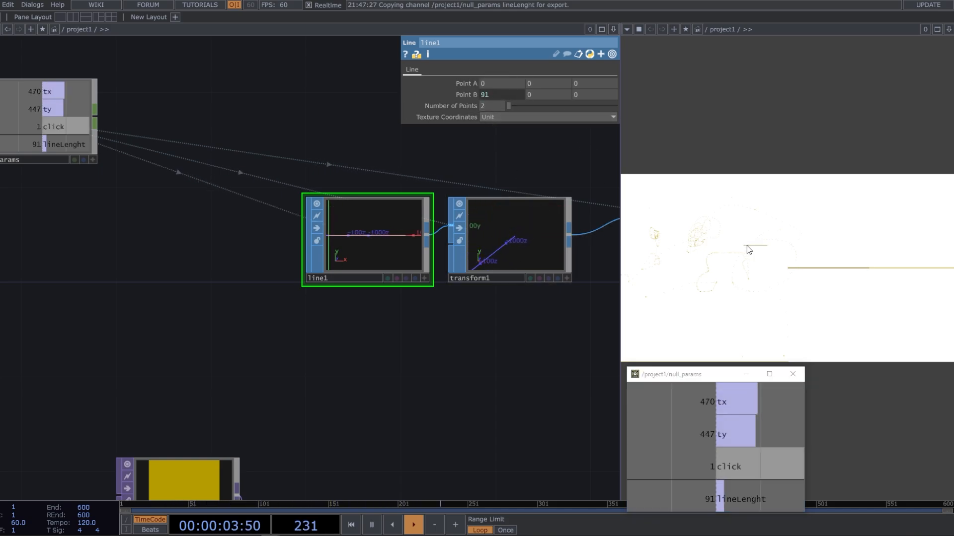
{"action": "left_click", "coordinate": [766, 226]}
{"action": "left_click", "coordinate": [766, 205]}
{"action": "left_click", "coordinate": [824, 204]}
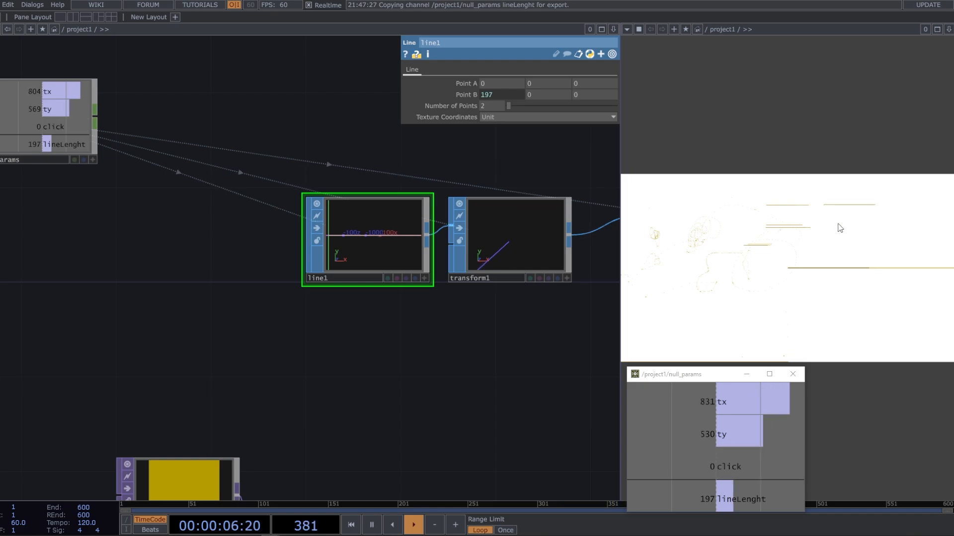
{"action": "left_click", "coordinate": [838, 224]}
{"action": "left_click", "coordinate": [838, 232]}
{"action": "left_click", "coordinate": [837, 249]}
{"action": "left_click", "coordinate": [837, 257]}
{"action": "left_click", "coordinate": [840, 279]}
{"action": "left_click", "coordinate": [840, 289]}
{"action": "left_click", "coordinate": [832, 313]}
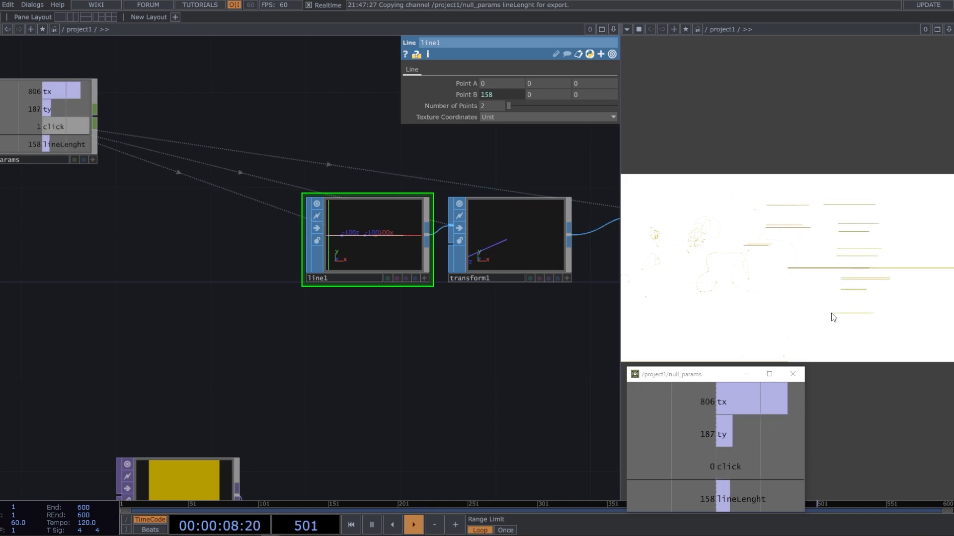
{"action": "left_click", "coordinate": [800, 313]}
{"action": "left_click", "coordinate": [793, 294]}
{"action": "left_click", "coordinate": [777, 282]}
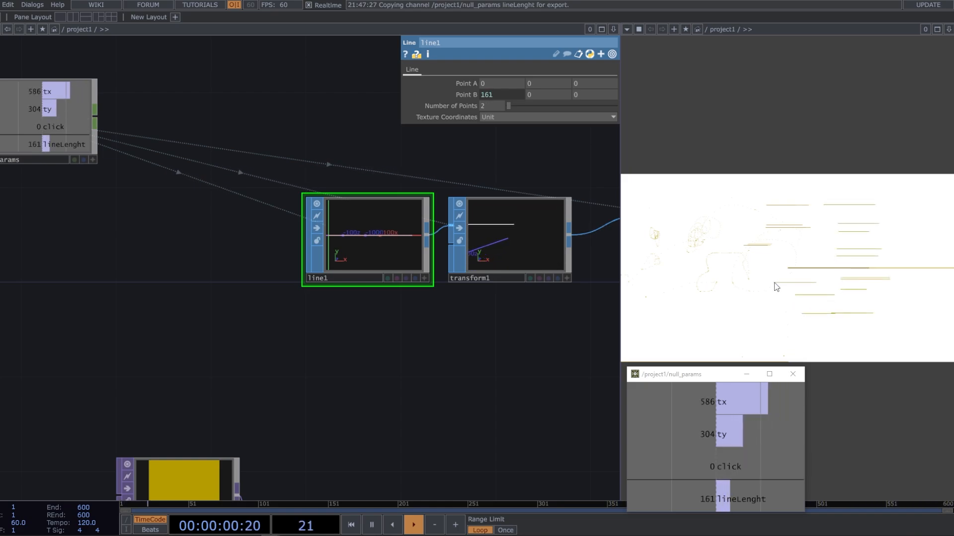
Add a Keyboard In CHOP between panel1 and select1 in the network
{"action": "scroll", "coordinate": [395, 221], "scroll_direction": "down", "scroll_amount": 3}
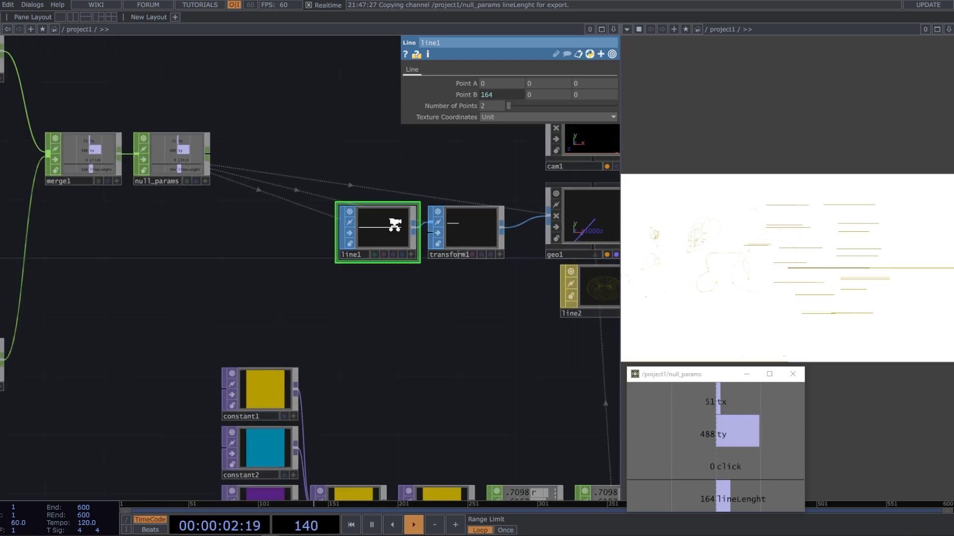
{"action": "scroll", "coordinate": [395, 225], "scroll_direction": "down", "scroll_amount": 1}
{"action": "left_click_drag", "start_coordinate": [292, 228], "coordinate": [432, 230]}
{"action": "left_click_drag", "start_coordinate": [332, 276], "coordinate": [519, 323]}
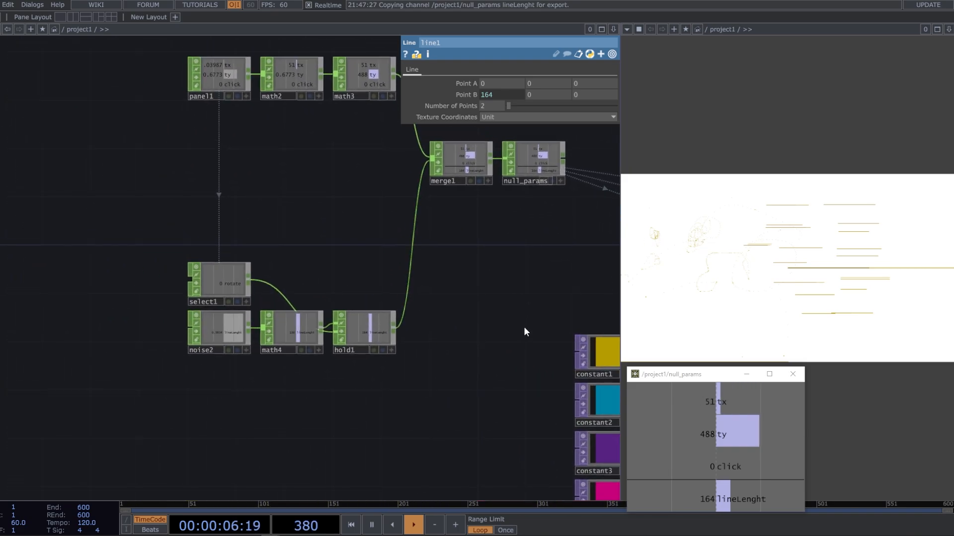
{"action": "left_click_drag", "start_coordinate": [314, 216], "coordinate": [365, 220]}
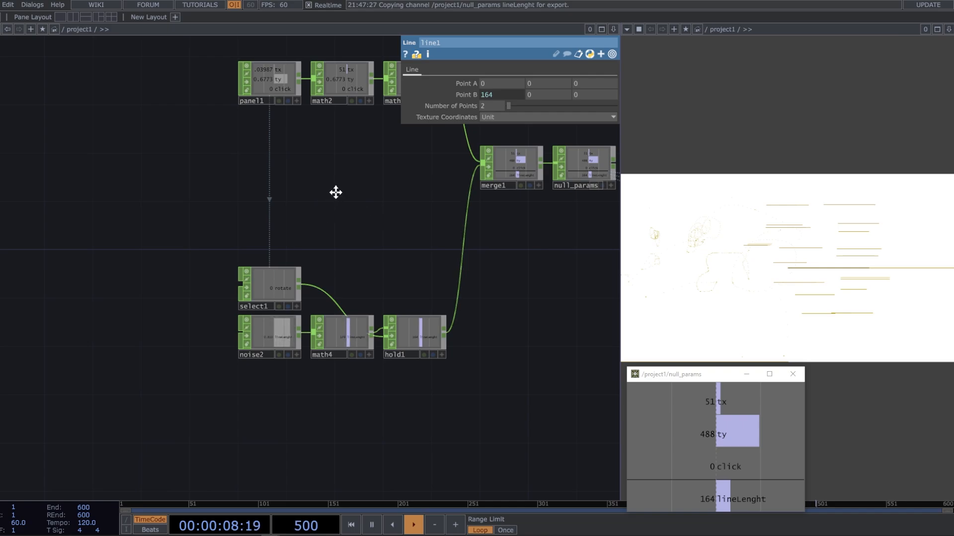
{"action": "left_click_drag", "start_coordinate": [336, 193], "coordinate": [401, 210]}
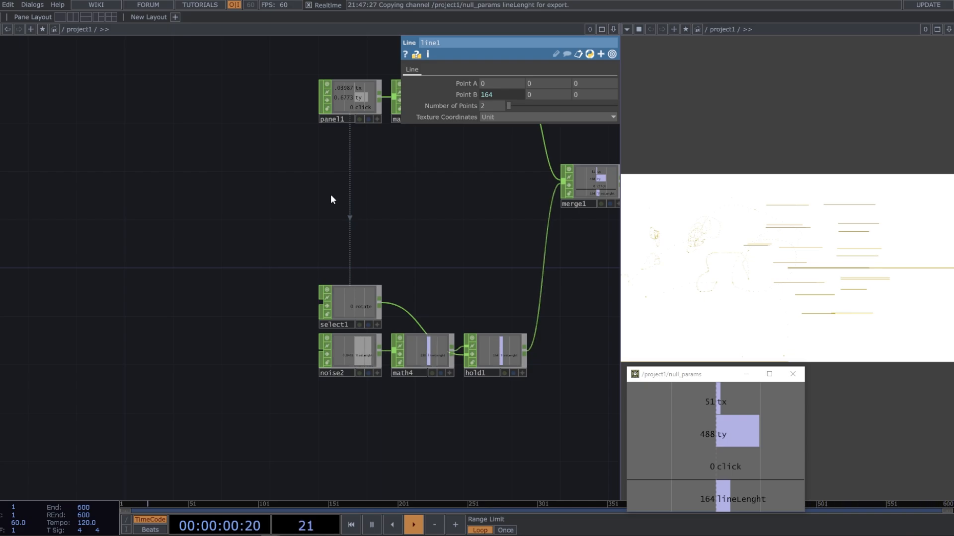
{"action": "left_click_drag", "start_coordinate": [331, 198], "coordinate": [369, 195]}
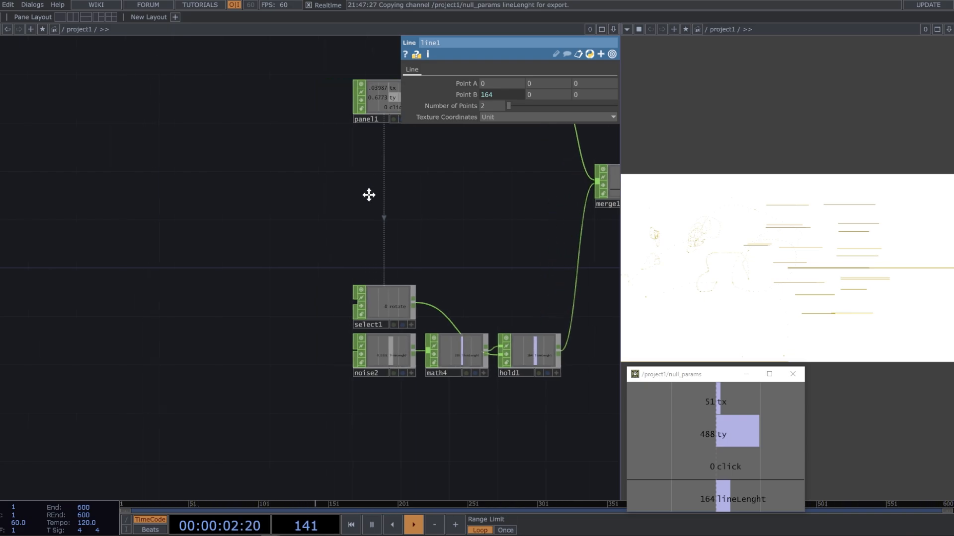
{"action": "key", "text": "Tab"}
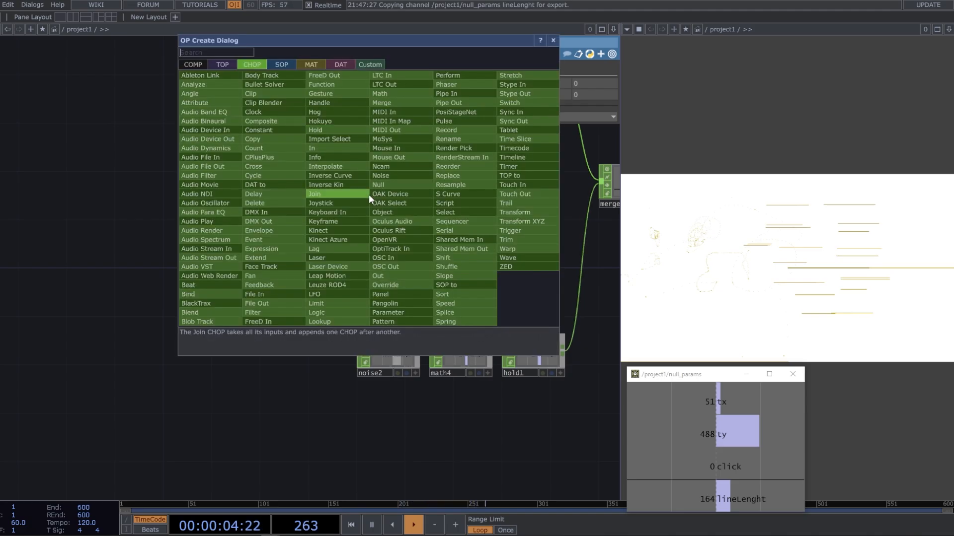
{"action": "left_click", "coordinate": [347, 213]}
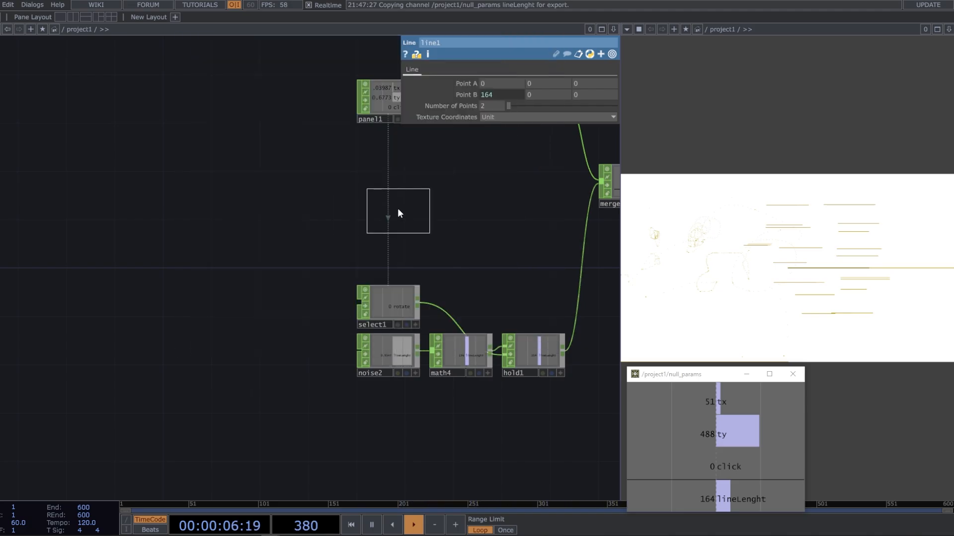
{"action": "left_click", "coordinate": [390, 197]}
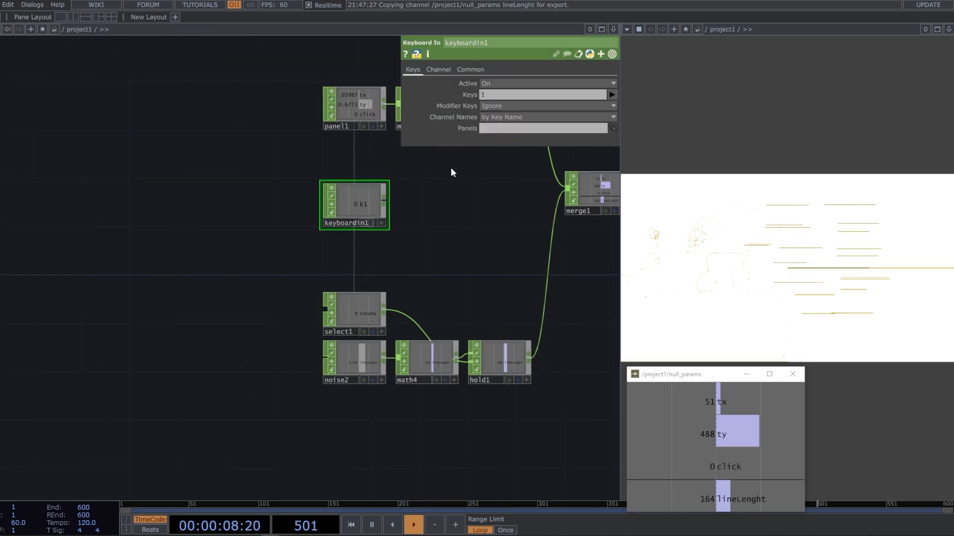
Set the keys that keyboardin1 listens for to 1 2 3 4 d backspace space
{"action": "left_click", "coordinate": [513, 93]}
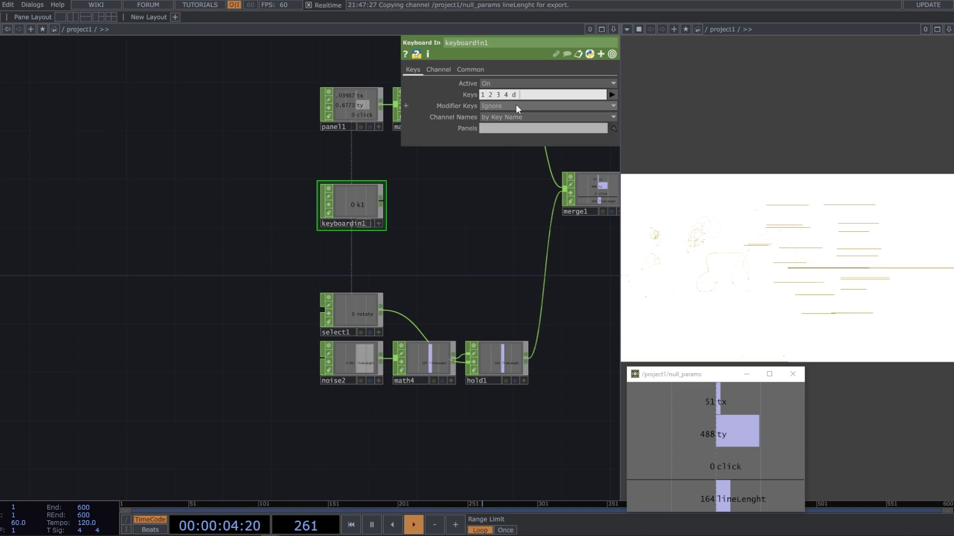
{"action": "type", "text": "kspace"}
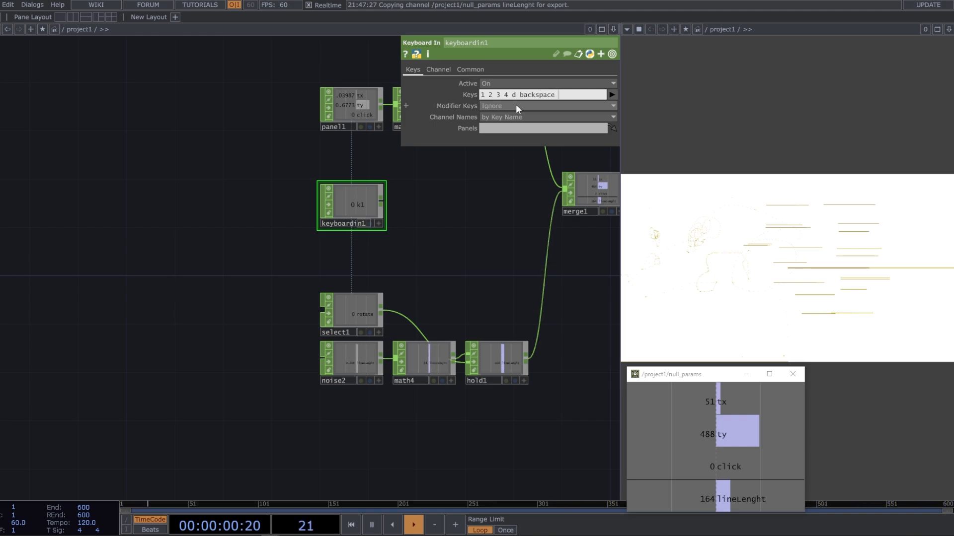
{"action": "type", "text": " space"}
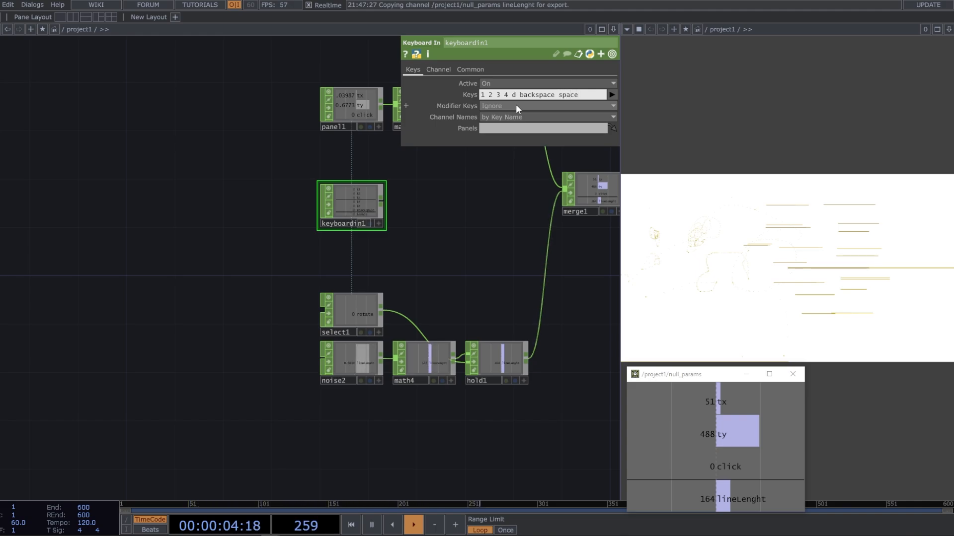
{"action": "left_click", "coordinate": [466, 200]}
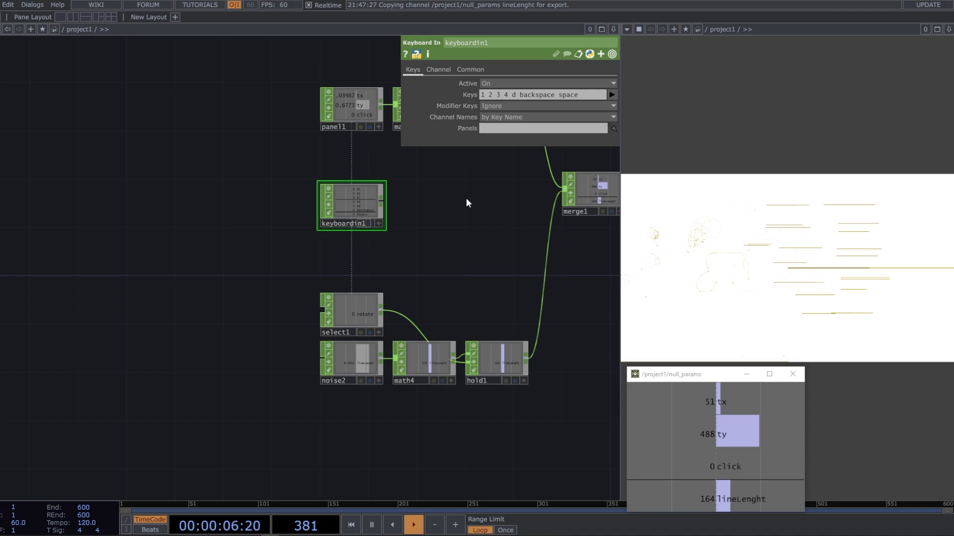
Add a Logic CHOP fed by keyboardin1's output and place it below math2
{"action": "left_click_drag", "start_coordinate": [466, 203], "coordinate": [462, 207]}
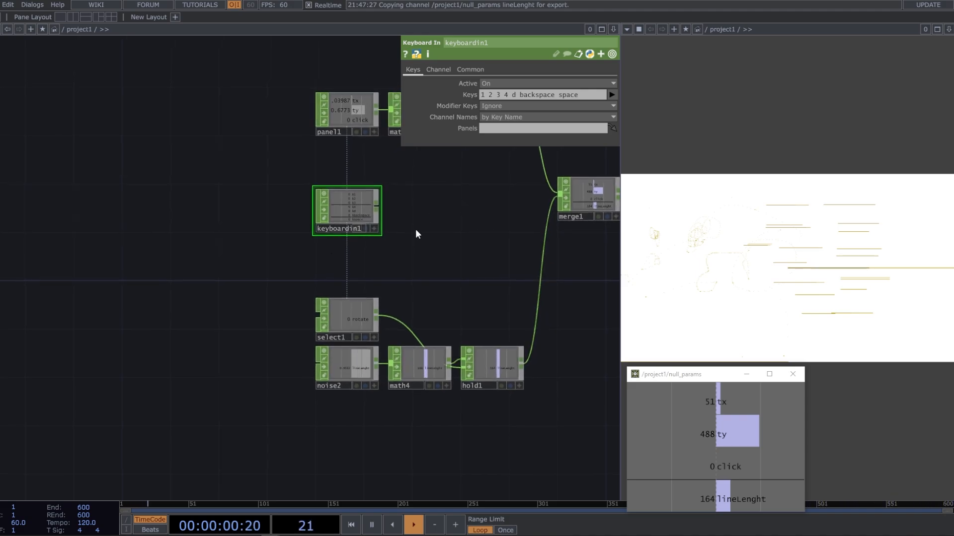
{"action": "scroll", "coordinate": [413, 228], "scroll_direction": "up", "scroll_amount": 5}
{"action": "scroll", "coordinate": [352, 305], "scroll_direction": "down", "scroll_amount": 6}
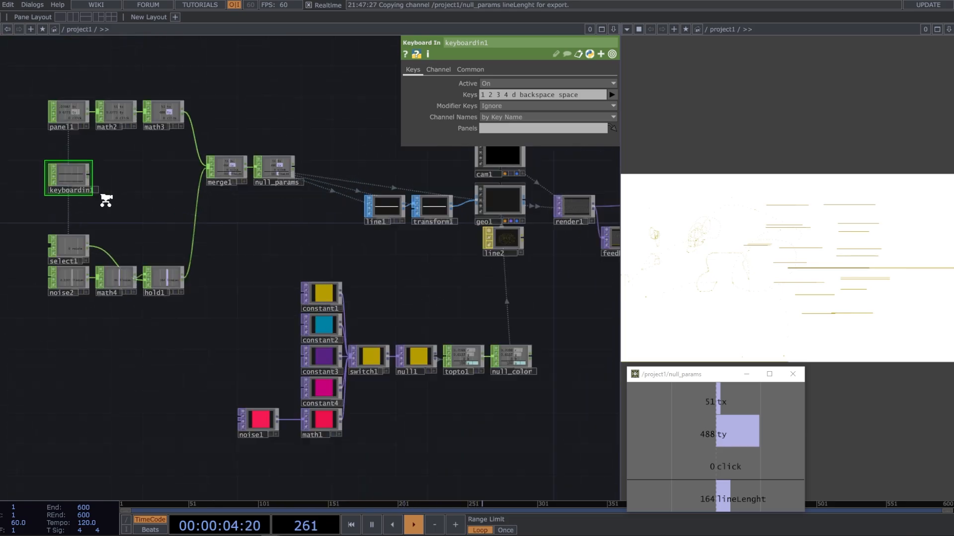
{"action": "scroll", "coordinate": [102, 198], "scroll_direction": "up", "scroll_amount": 5}
{"action": "scroll", "coordinate": [343, 275], "scroll_direction": "down", "scroll_amount": 3}
{"action": "scroll", "coordinate": [371, 233], "scroll_direction": "up", "scroll_amount": 1}
{"action": "left_click_drag", "start_coordinate": [370, 233], "coordinate": [258, 300]}
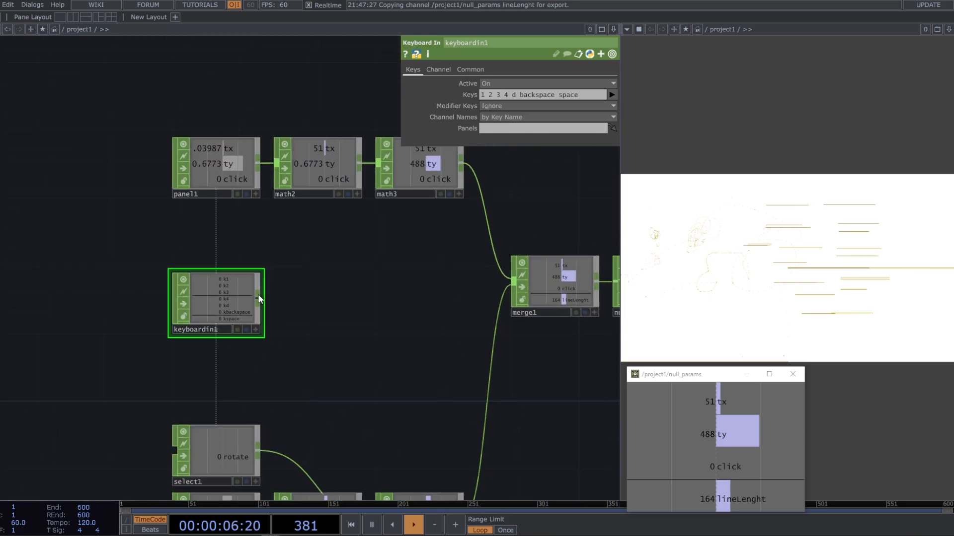
{"action": "key", "text": "Tab"}
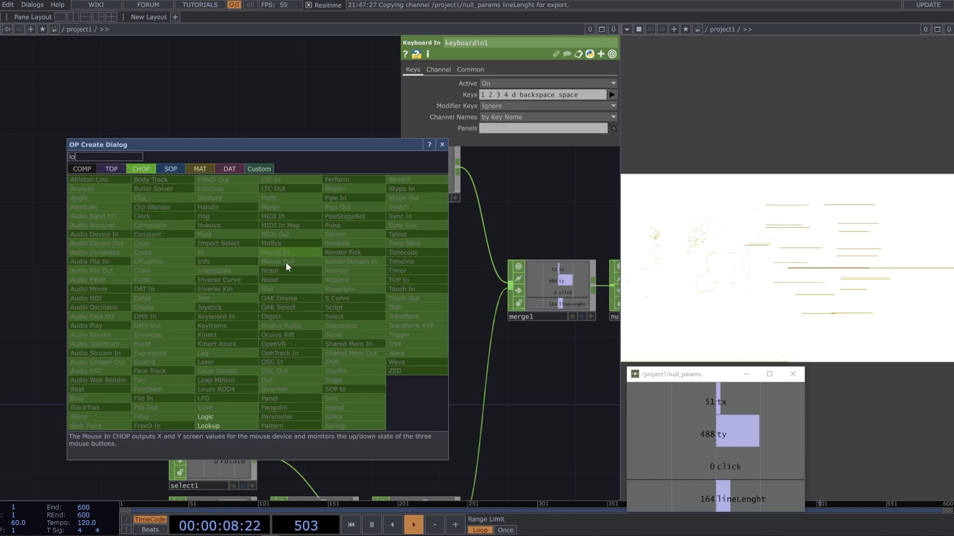
{"action": "left_click", "coordinate": [215, 417]}
{"action": "left_click", "coordinate": [314, 240]}
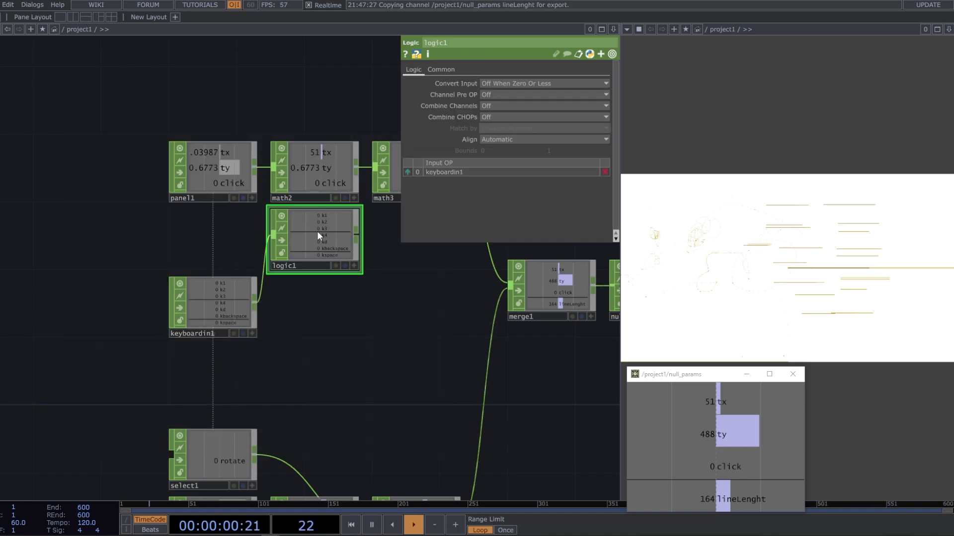
Set logic1's Channel Pre OP to Radio Button and open its common parameters
{"action": "left_click", "coordinate": [495, 94]}
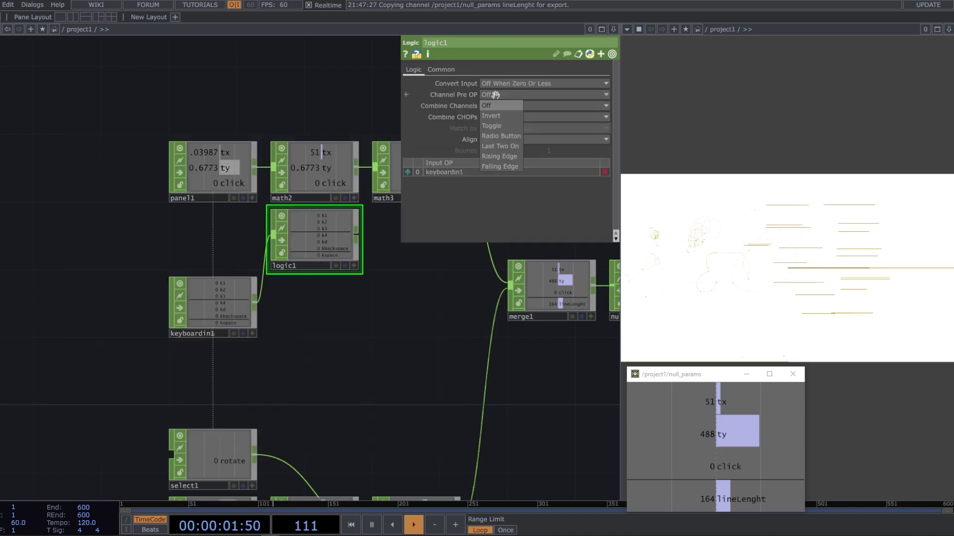
{"action": "left_click", "coordinate": [501, 135]}
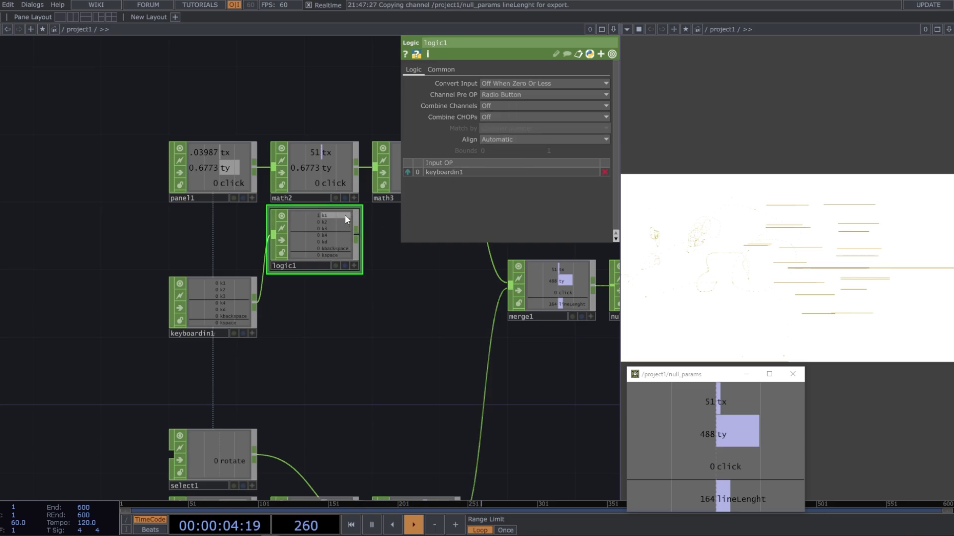
{"action": "key", "text": "ctrl"}
{"action": "key", "text": "ctrl"}
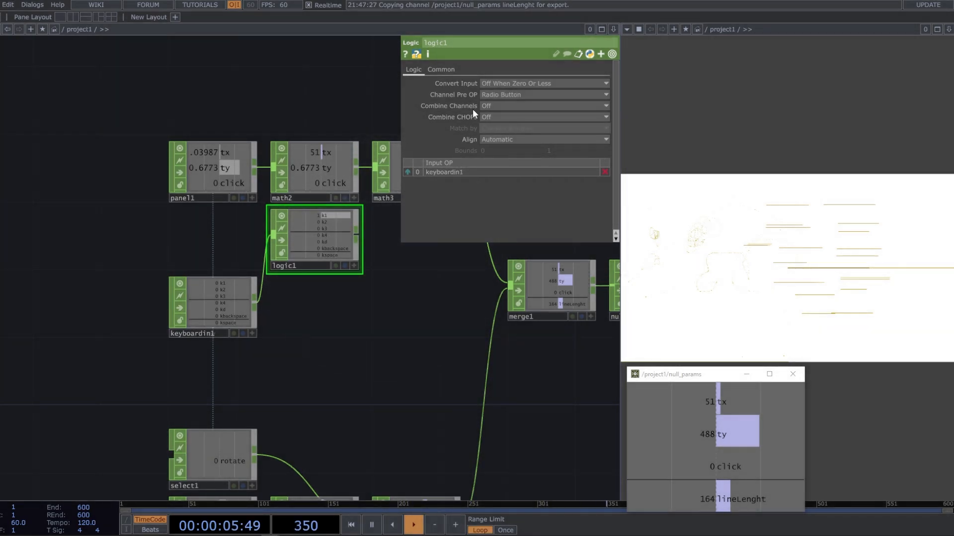
{"action": "left_click", "coordinate": [442, 69]}
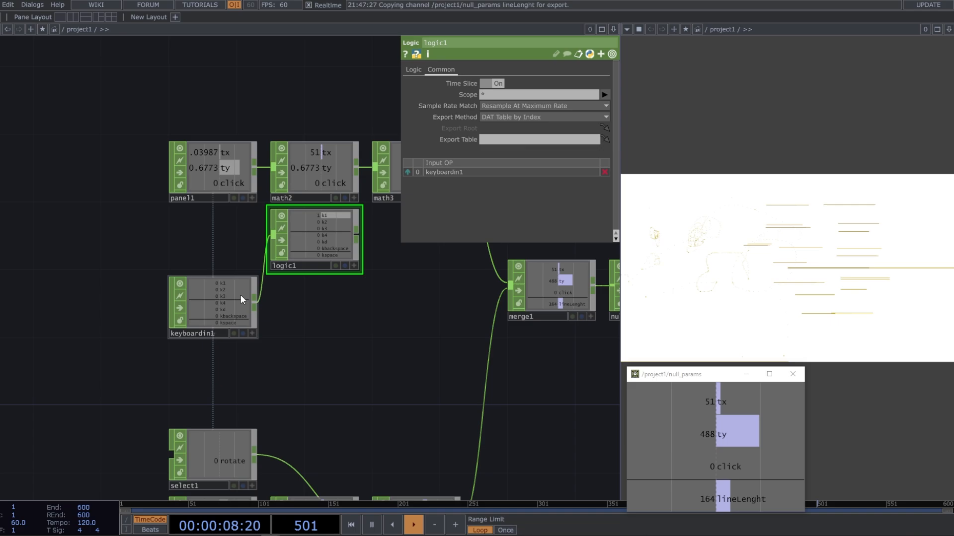
Move keyboardin1 farther away from logic1 and insert a Rename CHOP into the wire between them
{"action": "left_click_drag", "start_coordinate": [297, 328], "coordinate": [354, 326]}
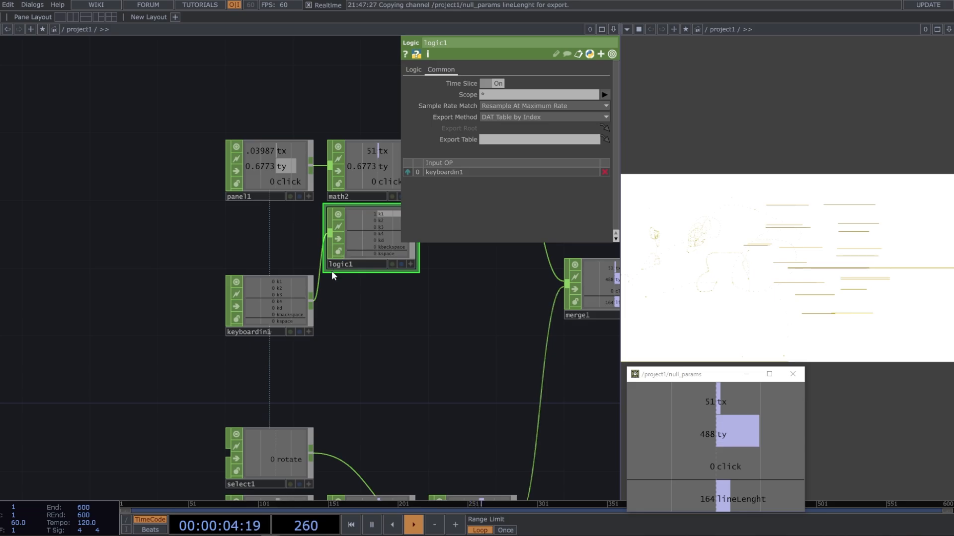
{"action": "left_click_drag", "start_coordinate": [288, 300], "coordinate": [186, 300]}
{"action": "right_click", "coordinate": [226, 298]}
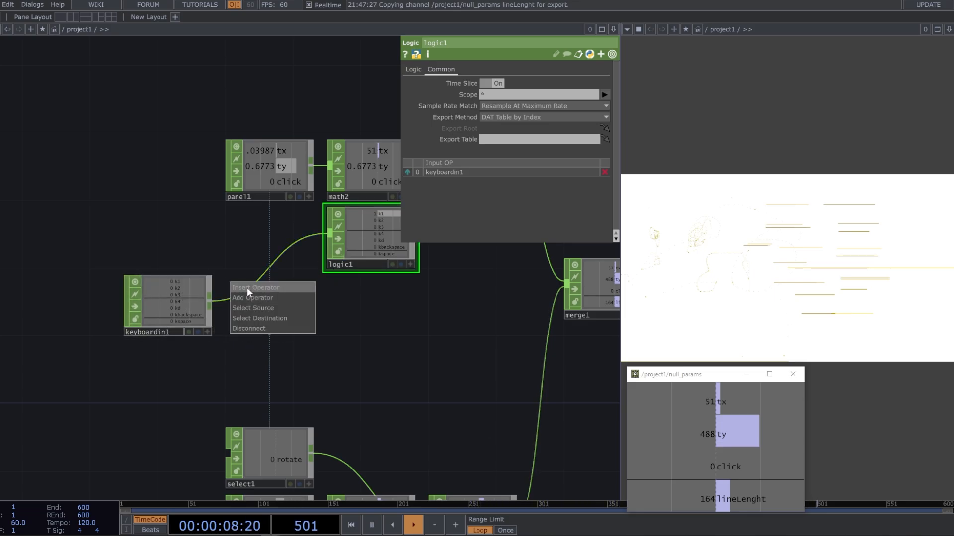
{"action": "left_click", "coordinate": [249, 286]}
{"action": "type", "text": "ren"}
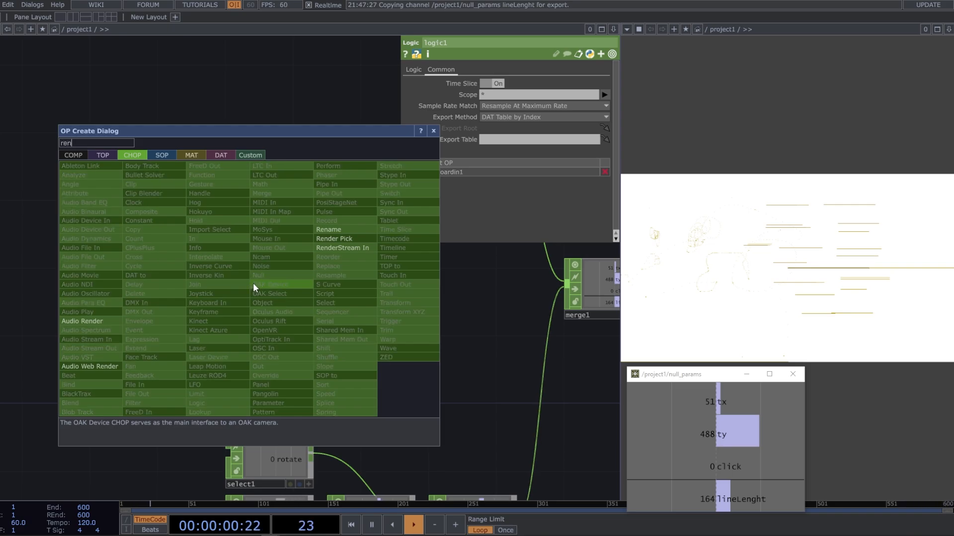
{"action": "left_click", "coordinate": [328, 230]}
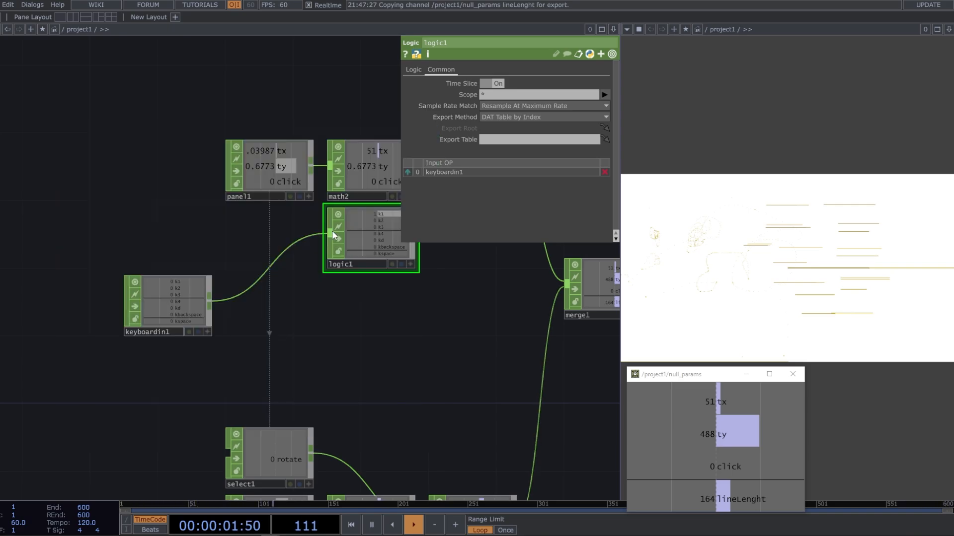
{"action": "left_click", "coordinate": [263, 300]}
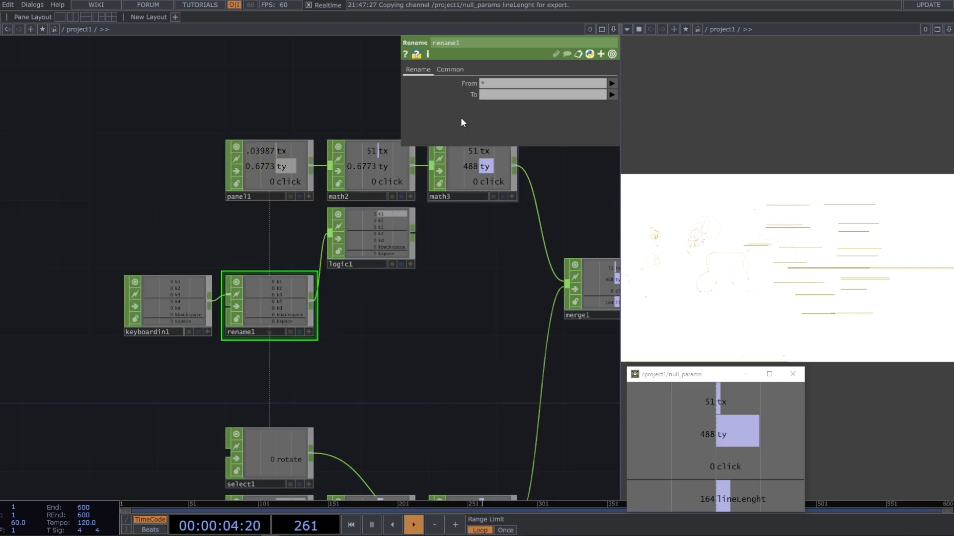
Configure rename1 to rename channels k[1-4] kd kbackspace to color[1-4] mirror reset
{"action": "left_click_drag", "start_coordinate": [502, 85], "coordinate": [439, 85]}
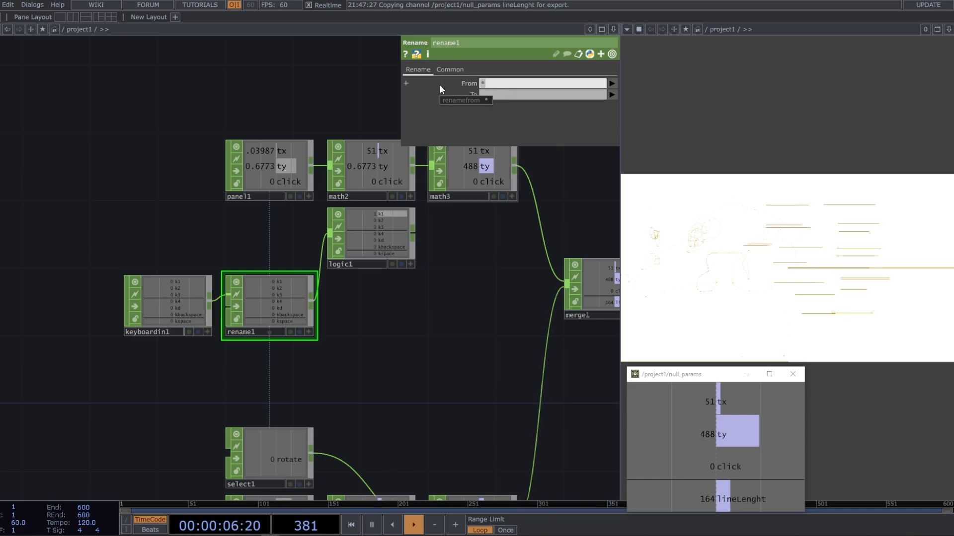
{"action": "type", "text": "k[1-4] kd k"}
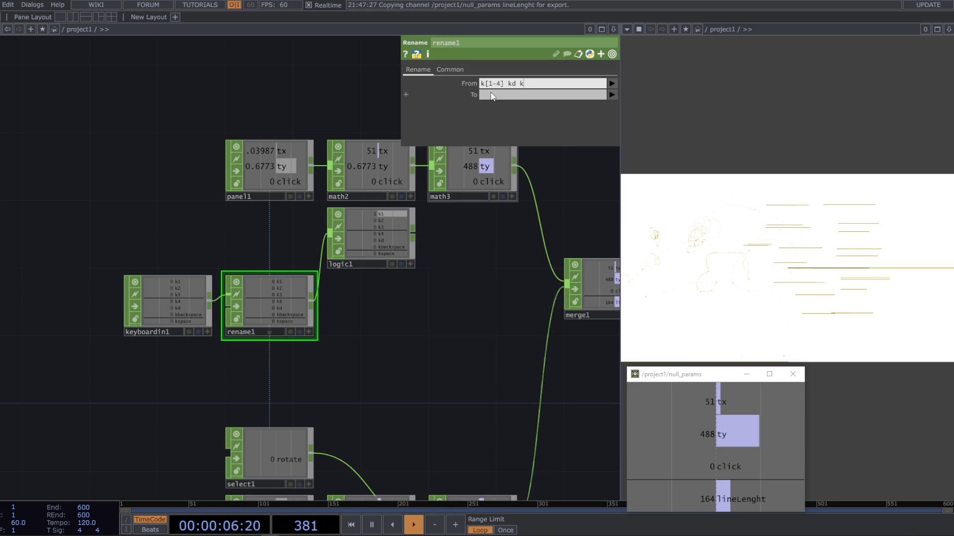
{"action": "type", "text": "backspace"}
{"action": "left_click", "coordinate": [502, 95]}
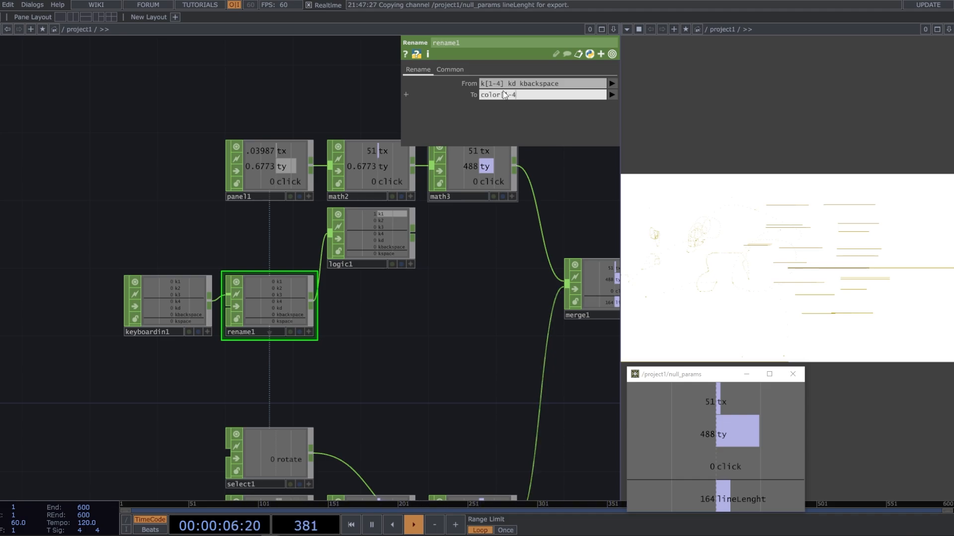
{"action": "type", "text": "irror reset"}
{"action": "key", "text": "Return"}
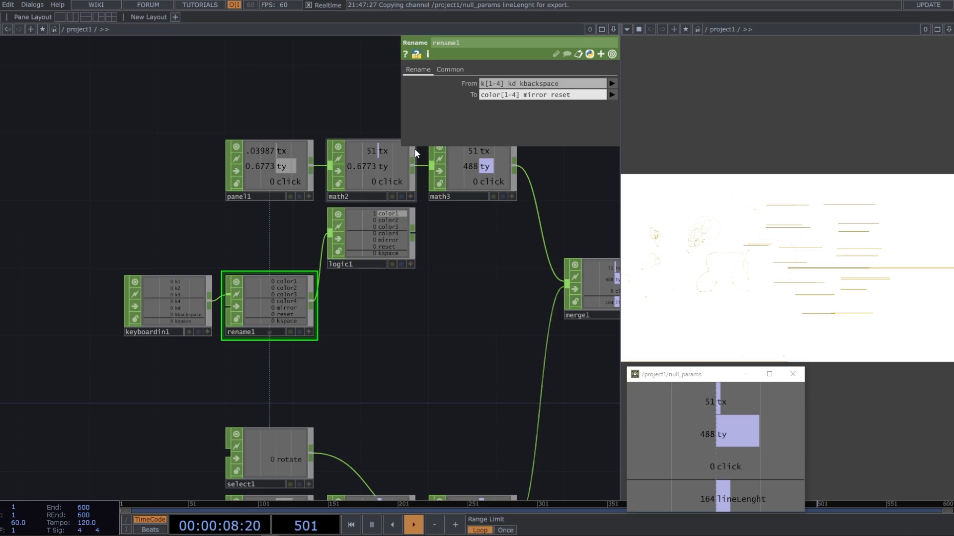
Limit logic1's Scope to the channels color[1-4] kspace
{"action": "left_click", "coordinate": [383, 226]}
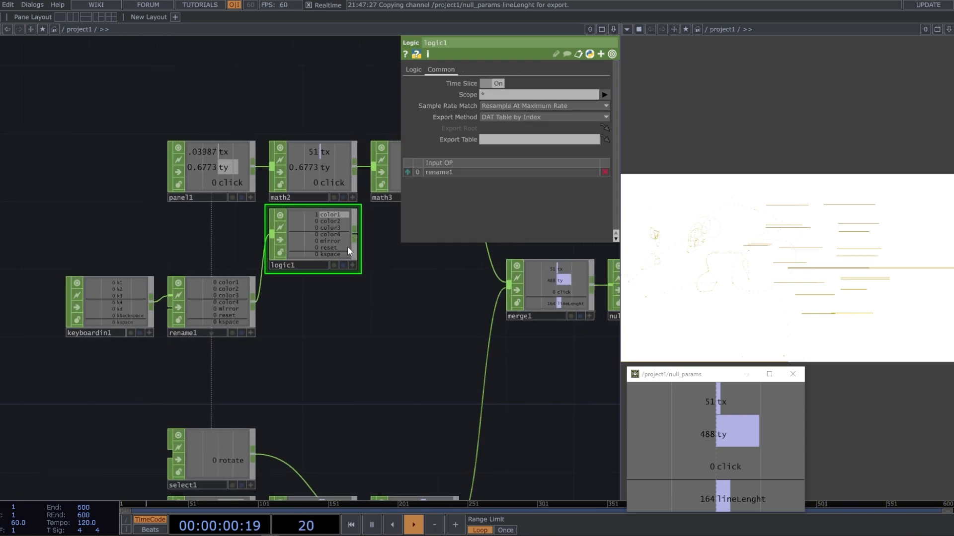
{"action": "scroll", "coordinate": [320, 245], "scroll_direction": "up", "scroll_amount": 3}
{"action": "scroll", "coordinate": [319, 245], "scroll_direction": "up", "scroll_amount": 1}
{"action": "left_click", "coordinate": [604, 94]}
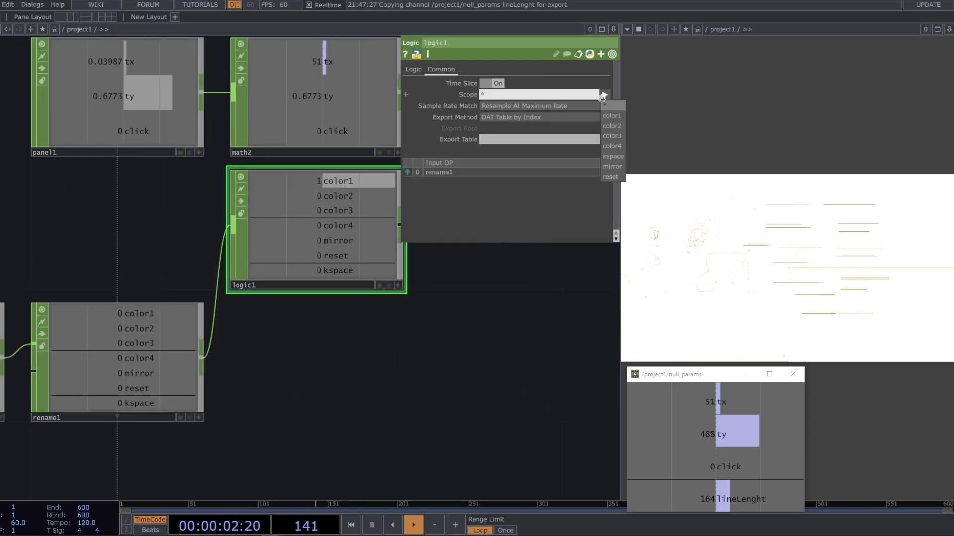
{"action": "left_click", "coordinate": [531, 92]}
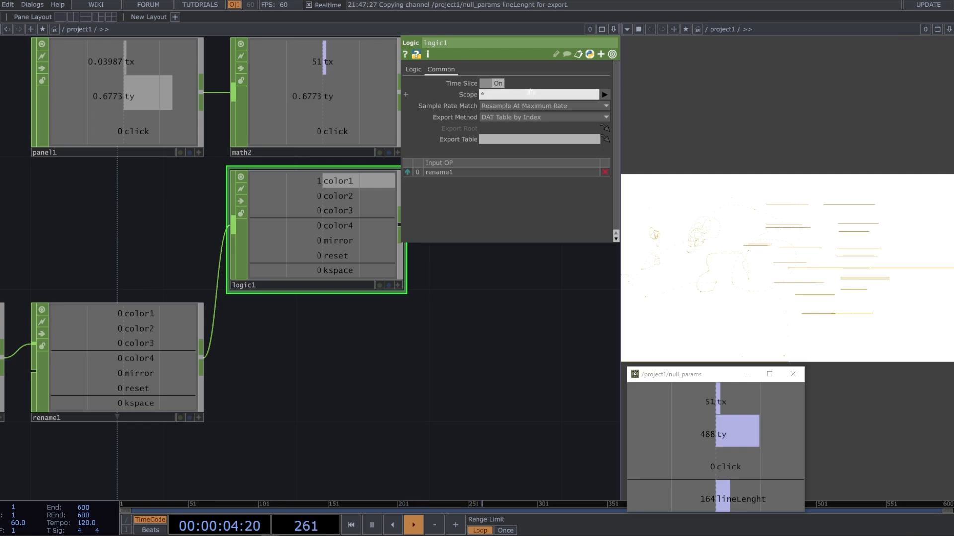
{"action": "type", "text": "color[1-4] kspace"}
{"action": "key", "text": "Return"}
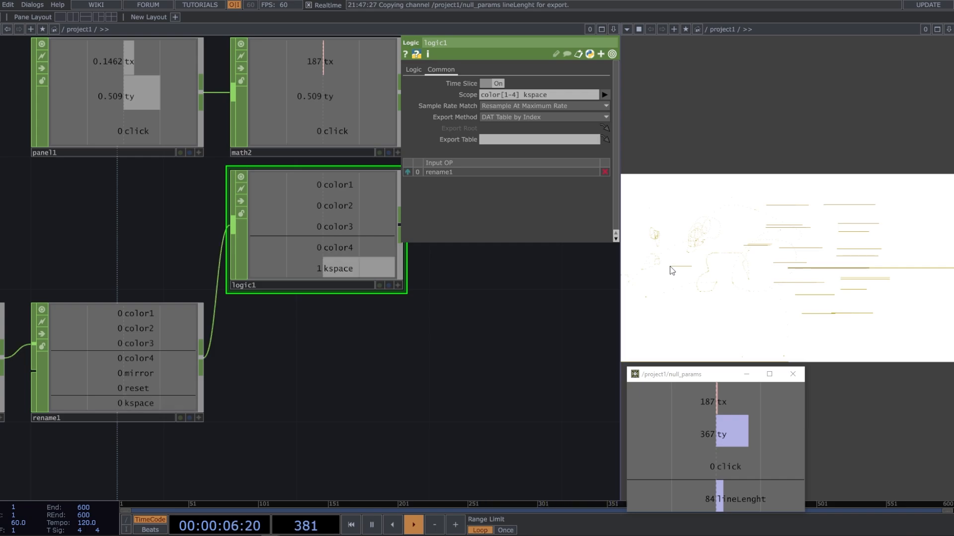
Examine switch1's Index parameter and the order of its color inputs
{"action": "left_click_drag", "start_coordinate": [440, 333], "coordinate": [350, 331]}
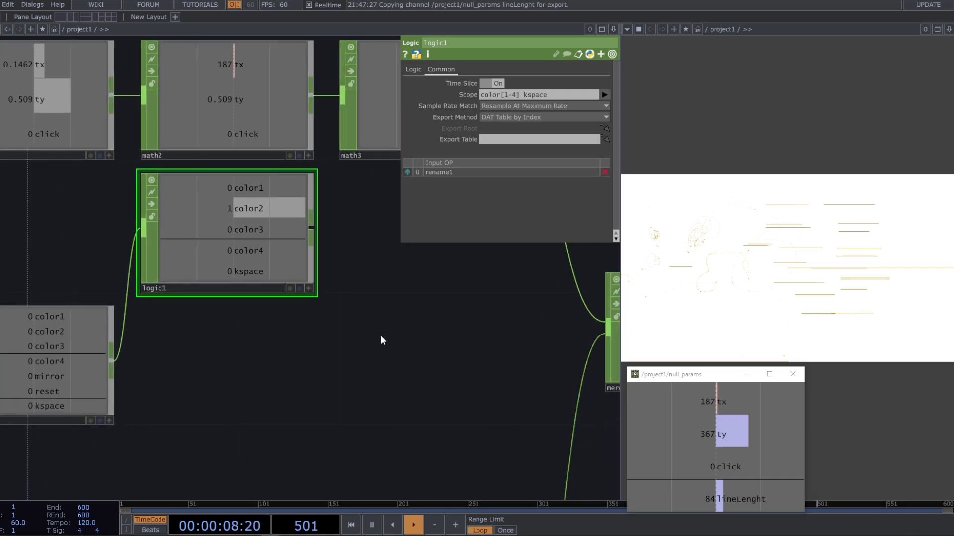
{"action": "left_click_drag", "start_coordinate": [379, 234], "coordinate": [329, 244]}
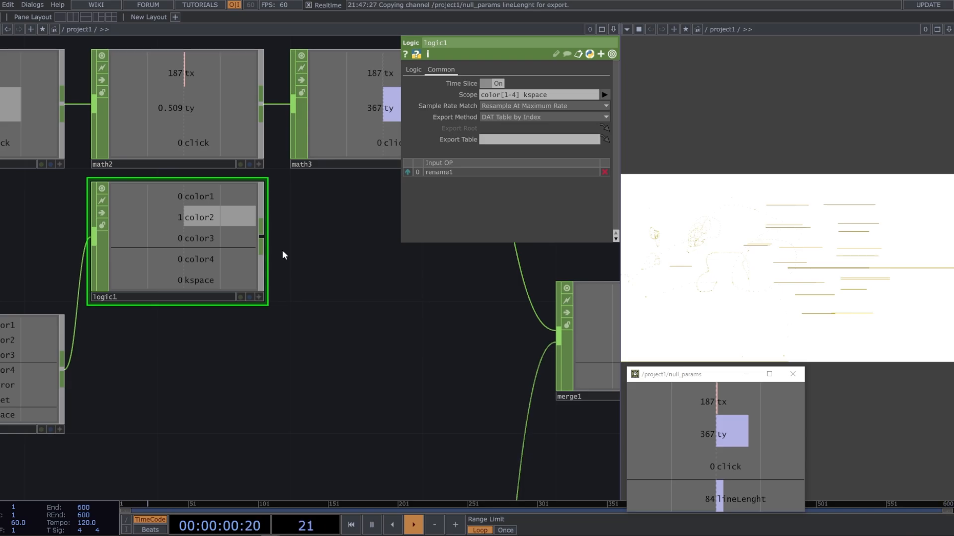
{"action": "scroll", "coordinate": [282, 250], "scroll_direction": "down", "scroll_amount": 9}
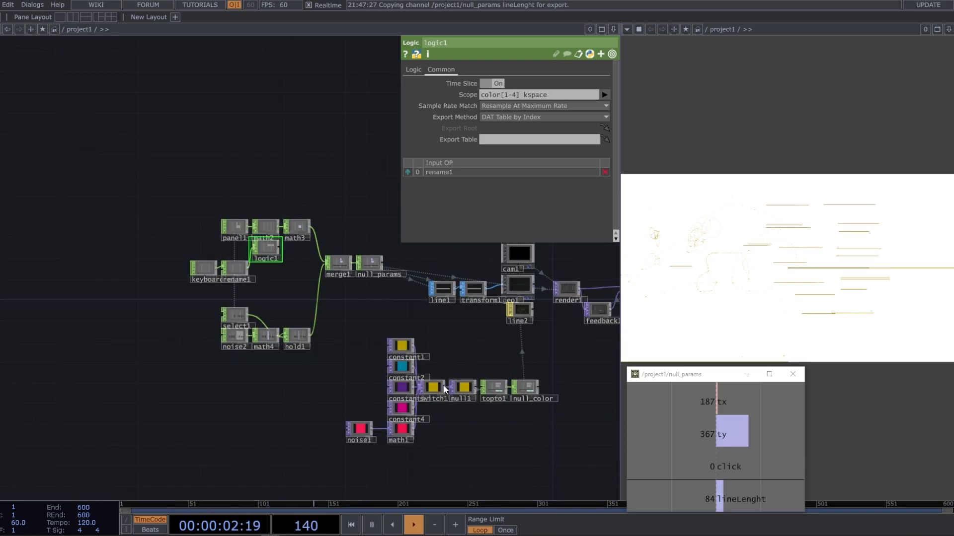
{"action": "scroll", "coordinate": [439, 390], "scroll_direction": "up", "scroll_amount": 4}
{"action": "scroll", "coordinate": [437, 387], "scroll_direction": "up", "scroll_amount": 2}
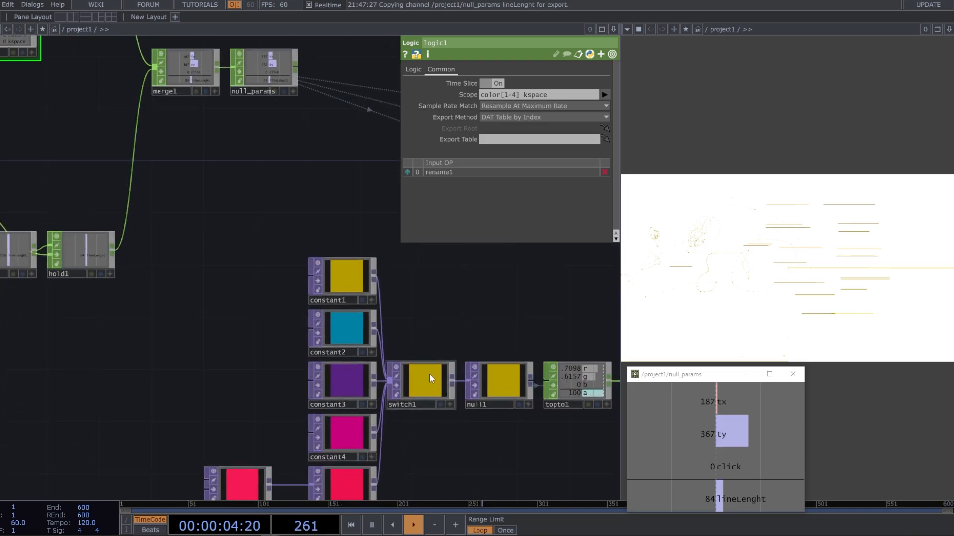
{"action": "left_click", "coordinate": [427, 377]}
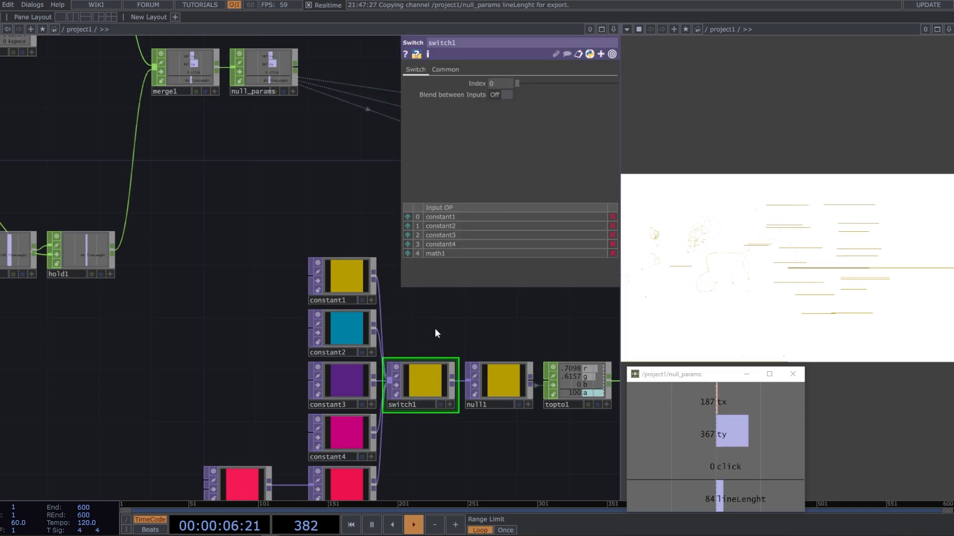
Add a Fan CHOP after logic1 and set its Operation to Fan In
{"action": "left_click_drag", "start_coordinate": [434, 329], "coordinate": [452, 396]}
{"action": "scroll", "coordinate": [170, 236], "scroll_direction": "up", "scroll_amount": 5}
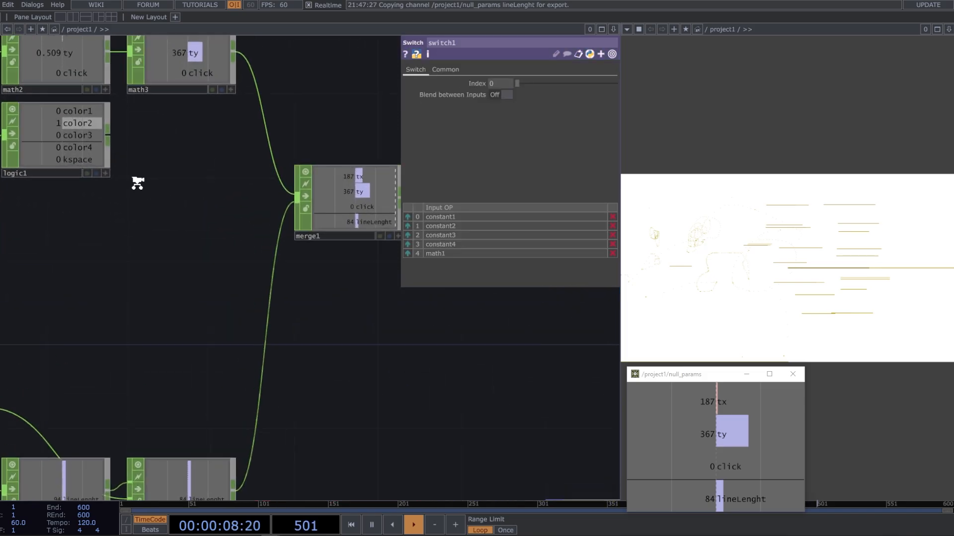
{"action": "key", "text": "Tab"}
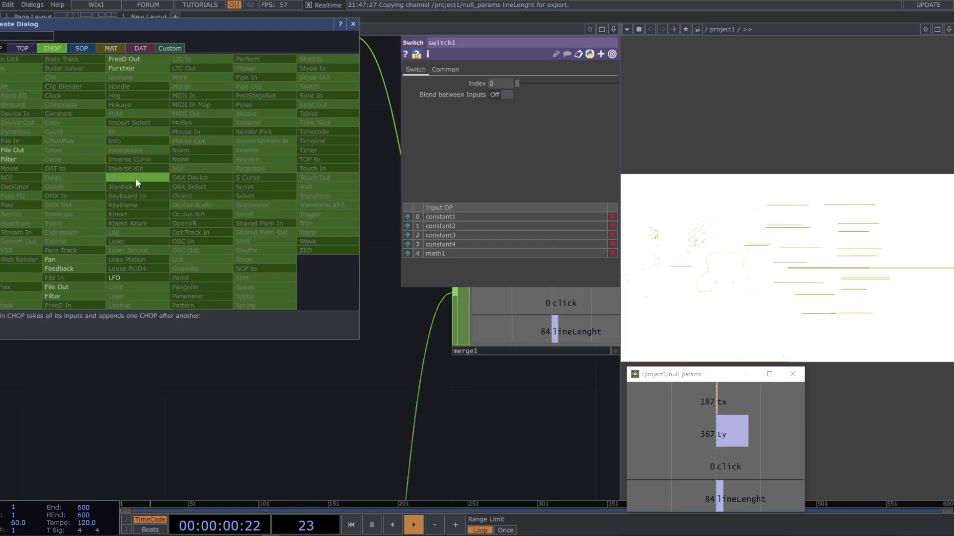
{"action": "left_click", "coordinate": [94, 259]}
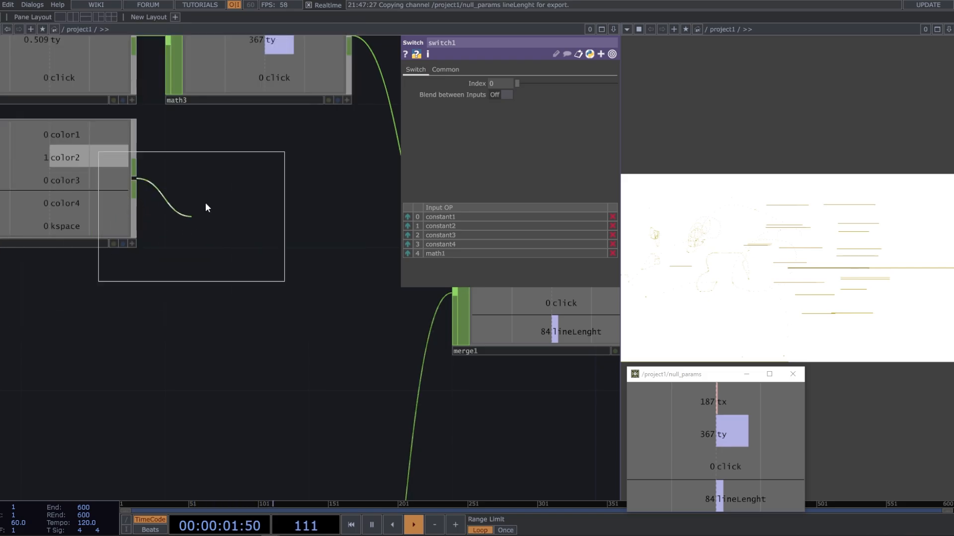
{"action": "left_click", "coordinate": [251, 187]}
{"action": "left_click", "coordinate": [532, 83]}
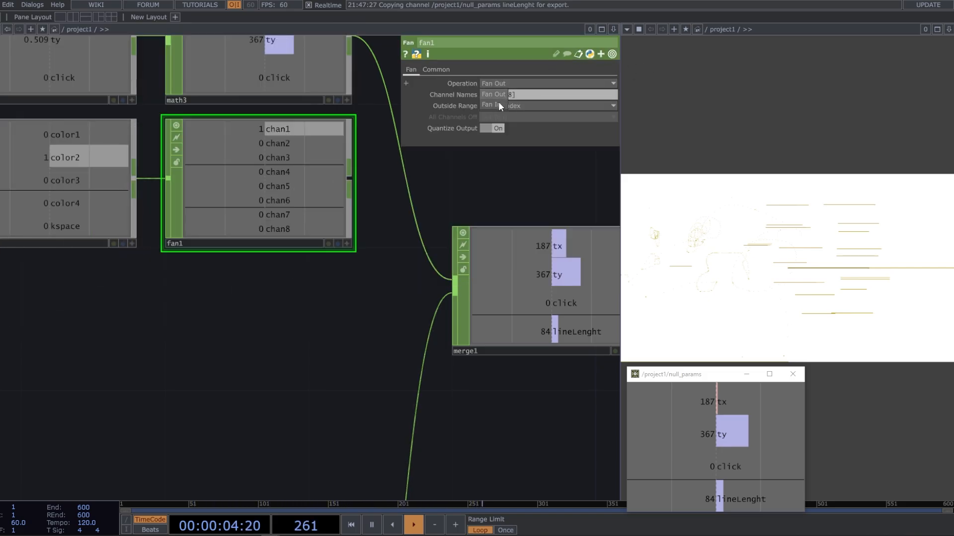
{"action": "left_click", "coordinate": [497, 104]}
{"action": "left_click", "coordinate": [277, 194]}
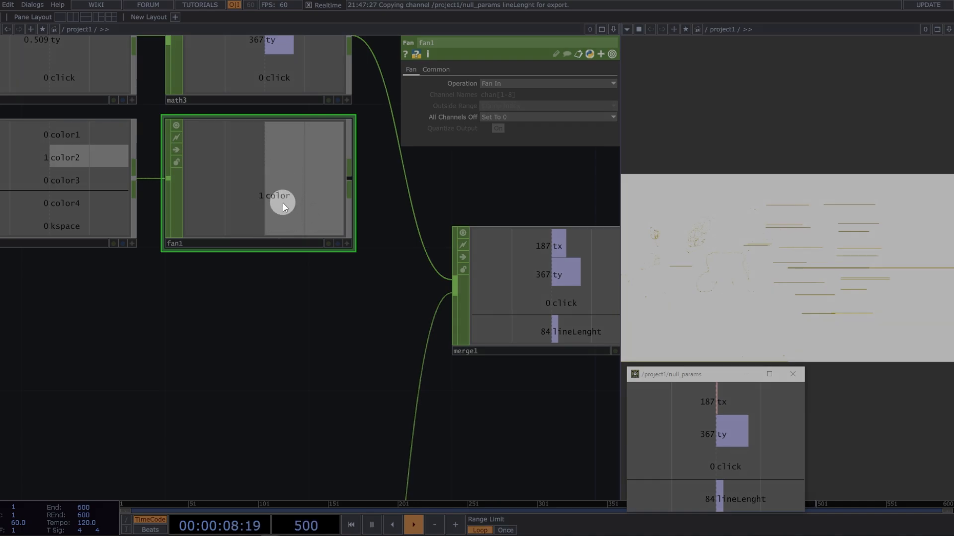
Wire fan1 into merge1 and move it ahead of hold1 in the input order
{"action": "left_click_drag", "start_coordinate": [351, 181], "coordinate": [455, 288]}
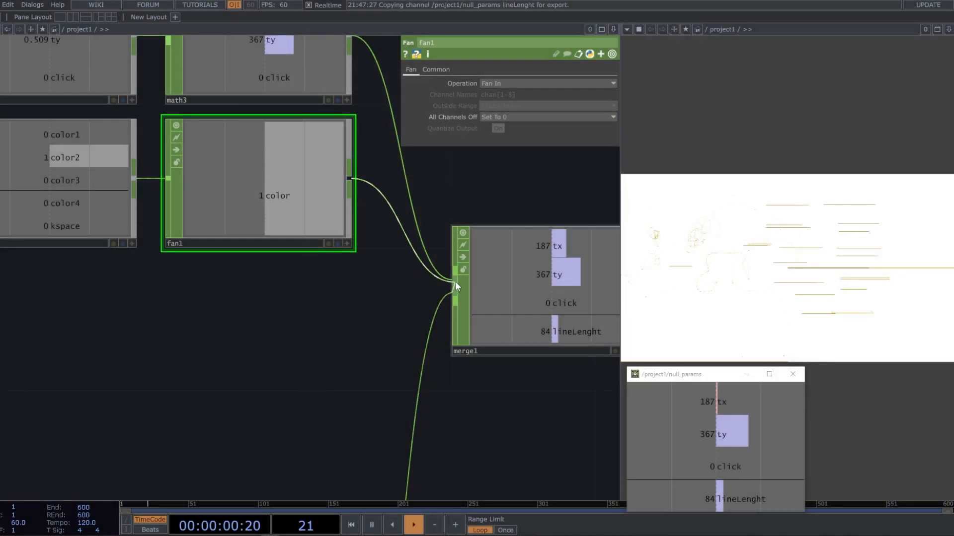
{"action": "left_click", "coordinate": [513, 267]}
{"action": "left_click", "coordinate": [408, 179]}
Link null_params' color channel to switch1's Index as a CHOP Reference and draw test strokes in different colors
{"action": "left_click_drag", "start_coordinate": [344, 276], "coordinate": [302, 273]}
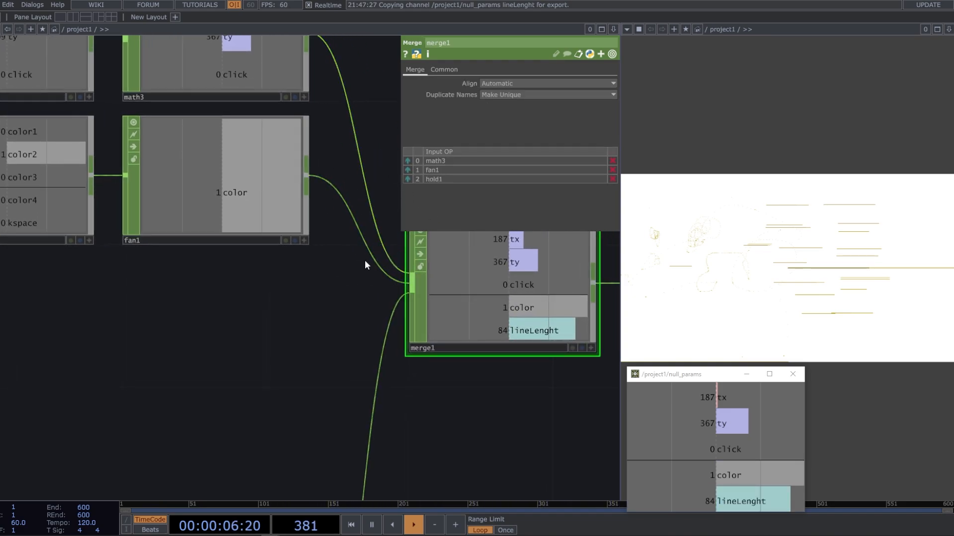
{"action": "scroll", "coordinate": [325, 251], "scroll_direction": "down", "scroll_amount": 5}
{"action": "left_click_drag", "start_coordinate": [272, 272], "coordinate": [201, 255]}
{"action": "left_click_drag", "start_coordinate": [455, 349], "coordinate": [316, 294]}
{"action": "left_click_drag", "start_coordinate": [396, 299], "coordinate": [364, 220]}
{"action": "scroll", "coordinate": [338, 263], "scroll_direction": "down", "scroll_amount": 3}
{"action": "left_click", "coordinate": [734, 471]}
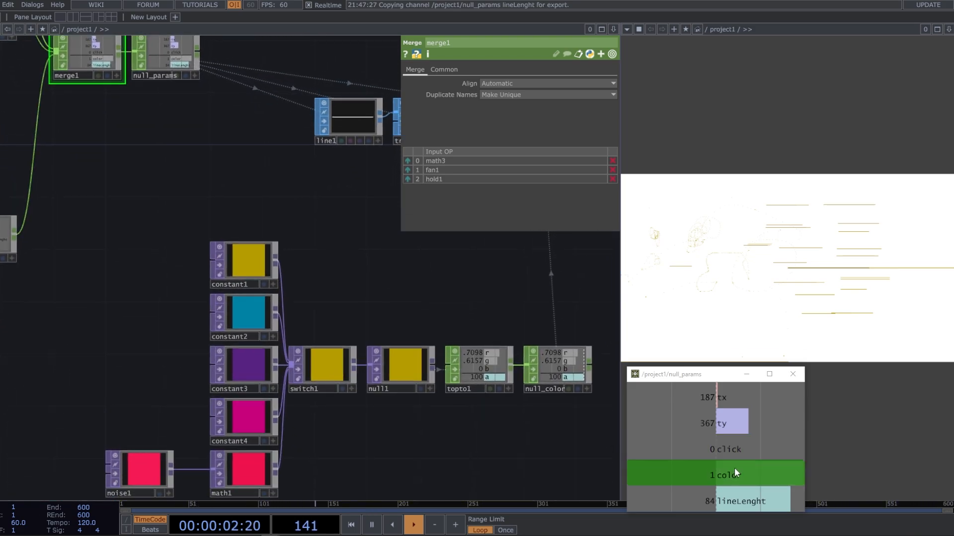
{"action": "left_click_drag", "start_coordinate": [728, 474], "coordinate": [515, 84]}
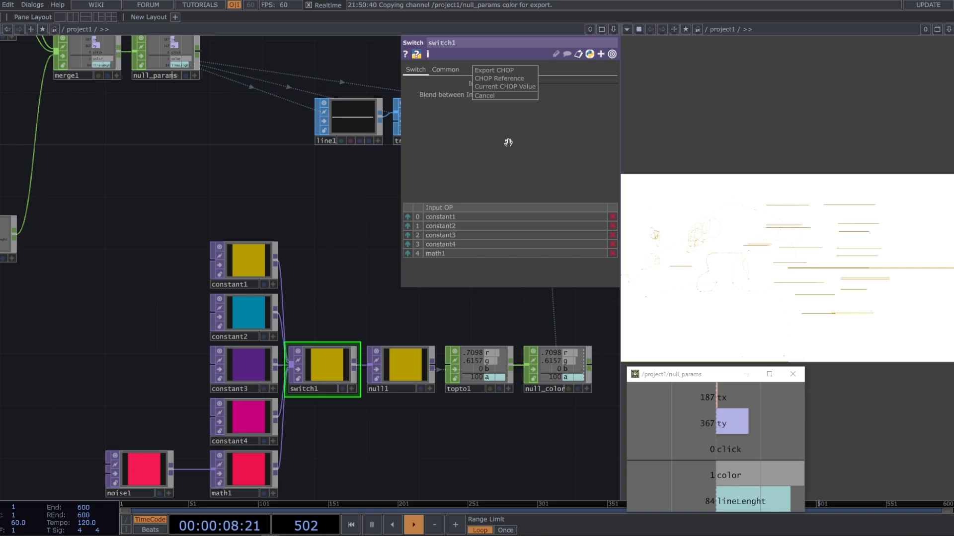
{"action": "left_click", "coordinate": [501, 78]}
{"action": "mouse_move", "coordinate": [704, 239]}
{"action": "left_mouse_down"}
{"action": "mouse_move", "coordinate": [684, 272]}
{"action": "mouse_move", "coordinate": [750, 293]}
{"action": "mouse_move", "coordinate": [753, 267]}
{"action": "mouse_move", "coordinate": [847, 230]}
{"action": "mouse_move", "coordinate": [787, 209]}
{"action": "mouse_move", "coordinate": [723, 205]}
{"action": "mouse_move", "coordinate": [724, 229]}
{"action": "mouse_move", "coordinate": [789, 258]}
{"action": "mouse_move", "coordinate": [808, 291]}
{"action": "mouse_move", "coordinate": [796, 308]}
{"action": "mouse_move", "coordinate": [767, 314]}
{"action": "mouse_move", "coordinate": [665, 290]}
{"action": "mouse_move", "coordinate": [715, 325]}
{"action": "mouse_move", "coordinate": [857, 328]}
{"action": "mouse_move", "coordinate": [882, 268]}
{"action": "left_mouse_up"}
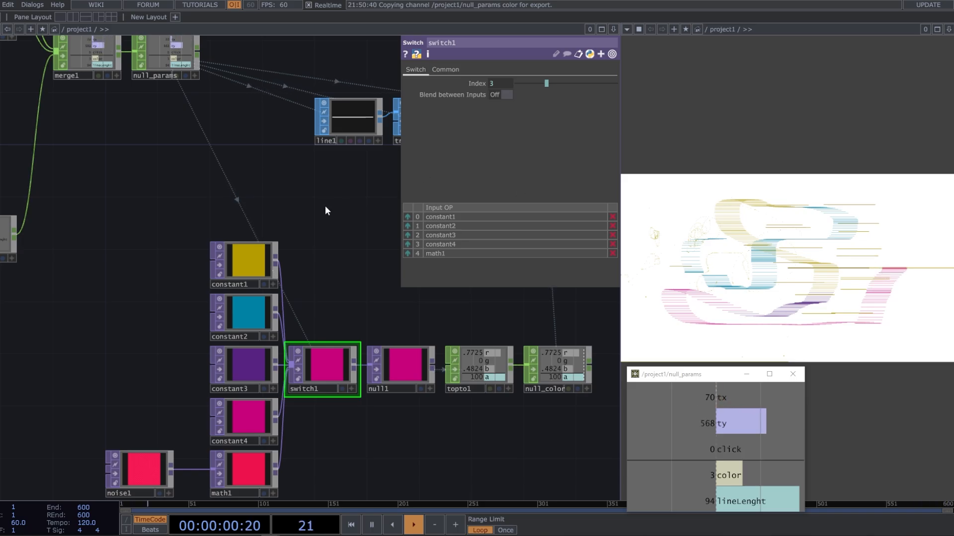
Add a Select CHOP fed by rename1 and set its Channel Names to reset
{"action": "left_click_drag", "start_coordinate": [233, 186], "coordinate": [335, 268]}
{"action": "scroll", "coordinate": [292, 258], "scroll_direction": "down", "scroll_amount": 3}
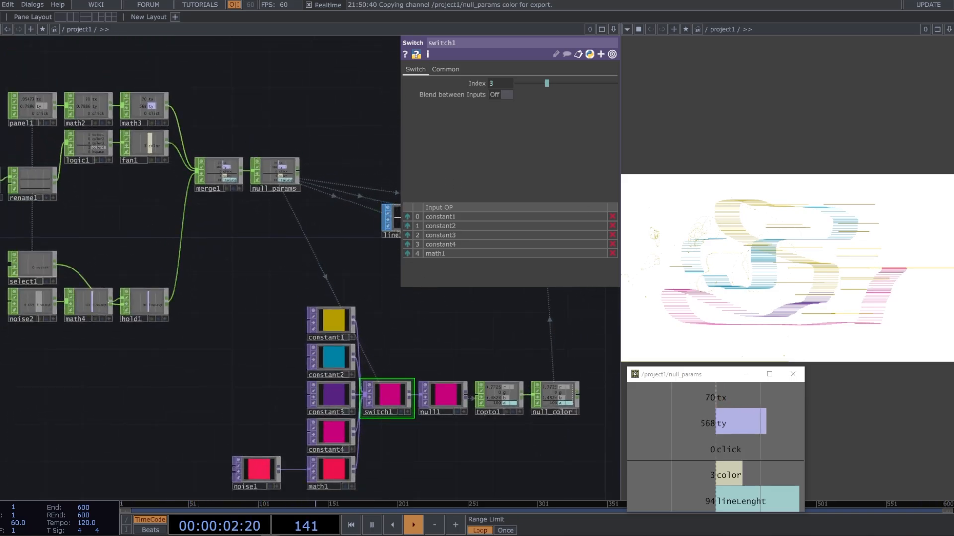
{"action": "left_click_drag", "start_coordinate": [98, 197], "coordinate": [298, 295]}
{"action": "scroll", "coordinate": [219, 231], "scroll_direction": "up", "scroll_amount": 3}
{"action": "right_click", "coordinate": [192, 229]}
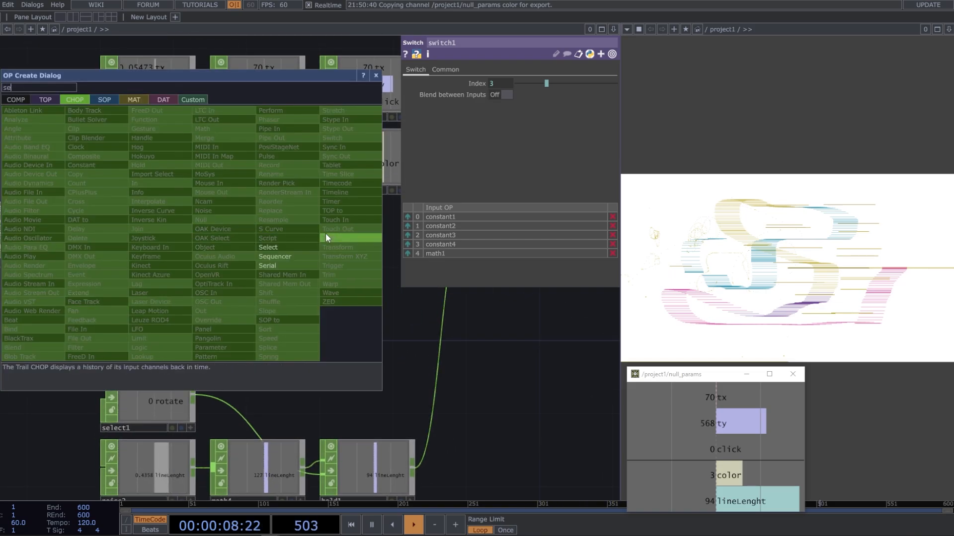
{"action": "left_click", "coordinate": [272, 247]}
{"action": "left_click", "coordinate": [256, 235]}
{"action": "left_click_drag", "start_coordinate": [350, 284], "coordinate": [290, 276]}
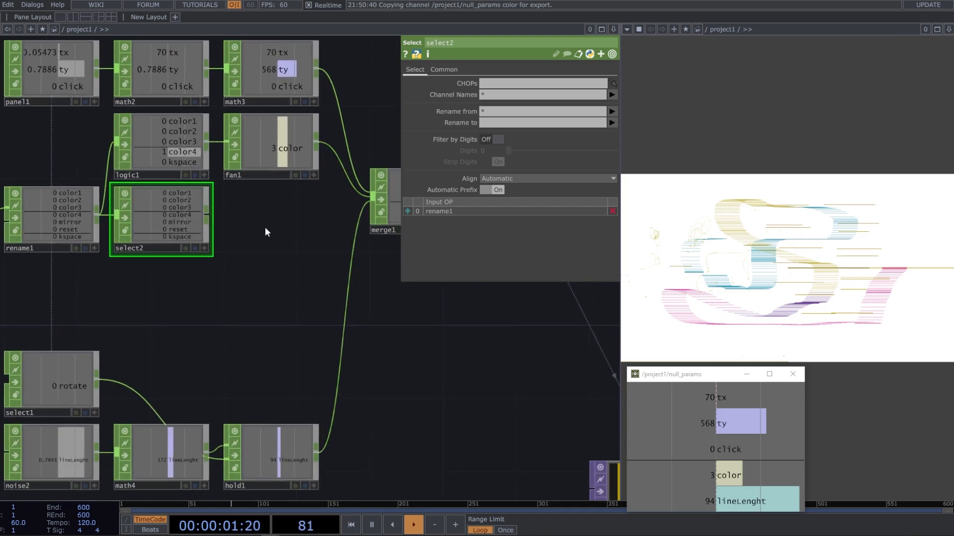
{"action": "left_click", "coordinate": [612, 94]}
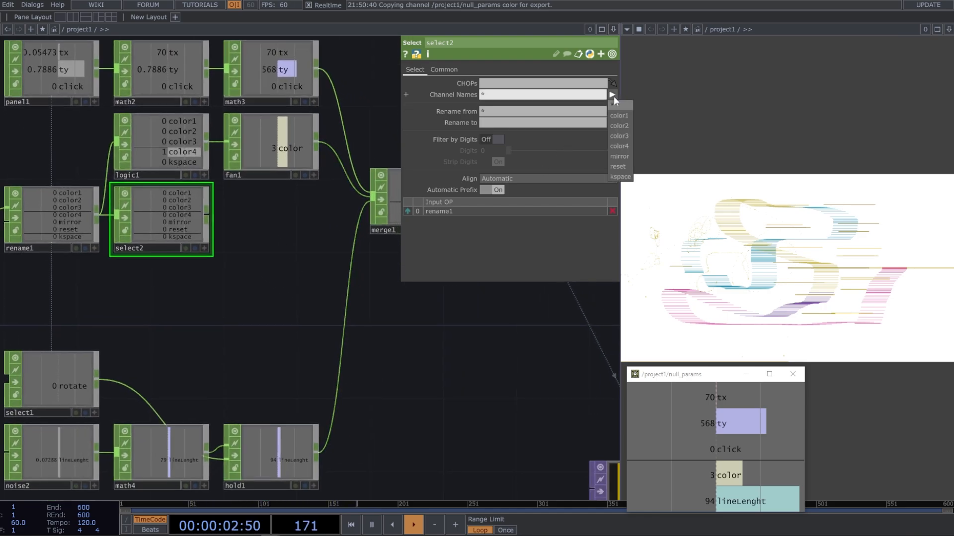
{"action": "left_click", "coordinate": [620, 168]}
Wire select2 into merge1 and move it ahead of hold1 in the input order
{"action": "left_click_drag", "start_coordinate": [236, 237], "coordinate": [340, 260]}
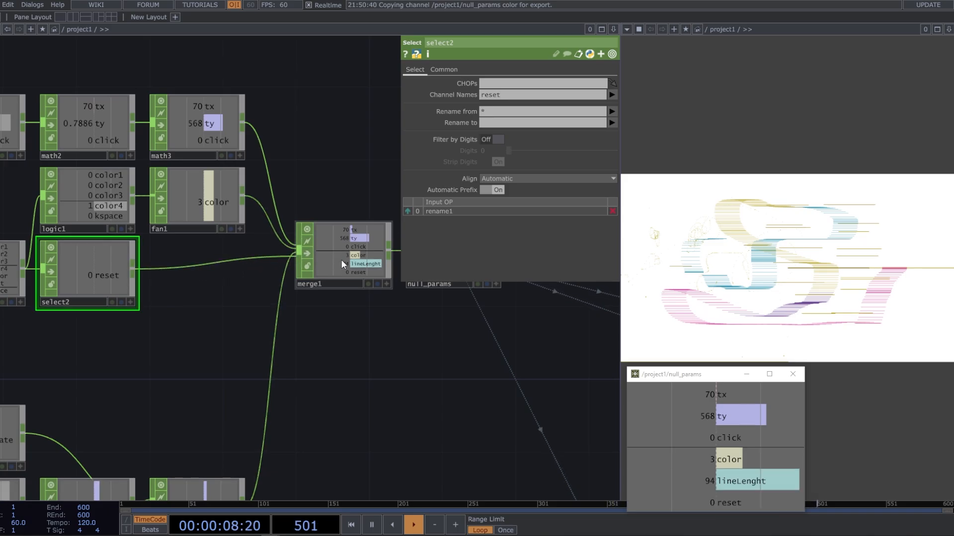
{"action": "left_click", "coordinate": [341, 259]}
{"action": "left_click", "coordinate": [409, 189]}
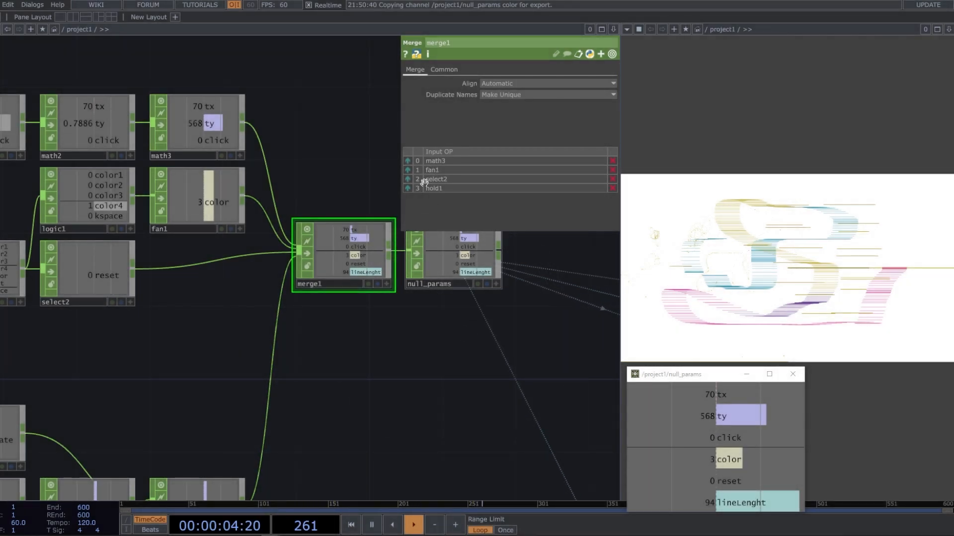
Link null_params' reset channel to feedback1's Reset and Reset Pulse parameters as CHOP References
{"action": "left_click_drag", "start_coordinate": [421, 362], "coordinate": [348, 346]}
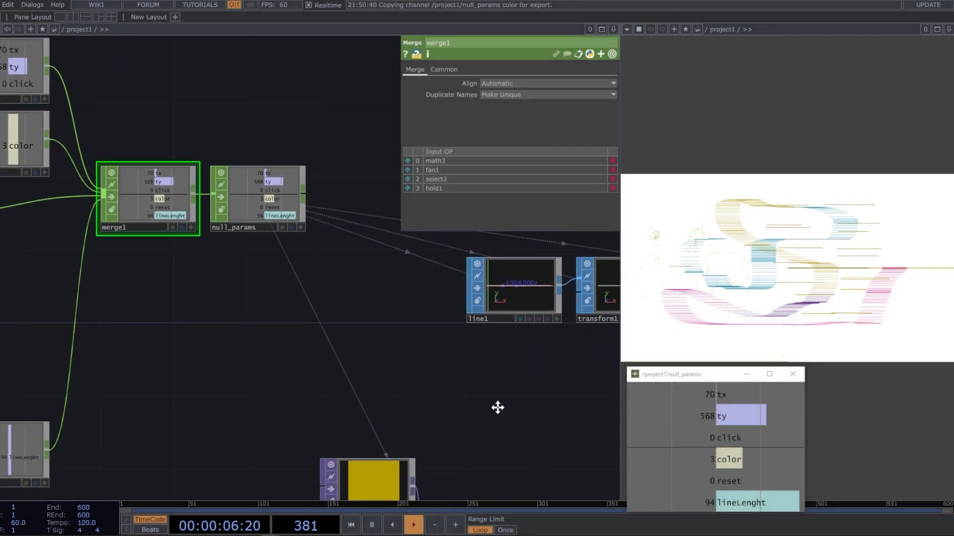
{"action": "scroll", "coordinate": [300, 352], "scroll_direction": "down", "scroll_amount": 4}
{"action": "left_click_drag", "start_coordinate": [453, 396], "coordinate": [259, 363]}
{"action": "scroll", "coordinate": [389, 307], "scroll_direction": "up", "scroll_amount": 3}
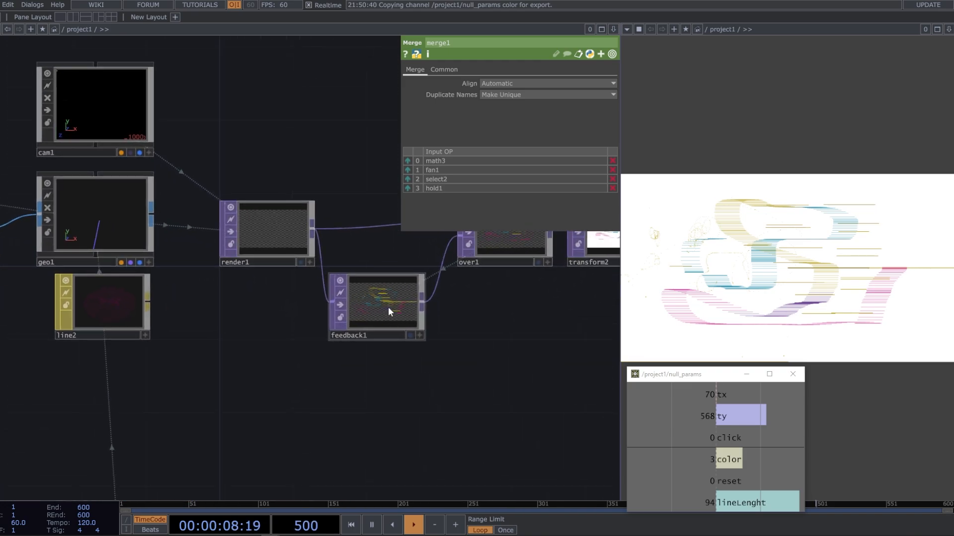
{"action": "left_click", "coordinate": [388, 307]}
{"action": "left_click_drag", "start_coordinate": [743, 480], "coordinate": [497, 96]}
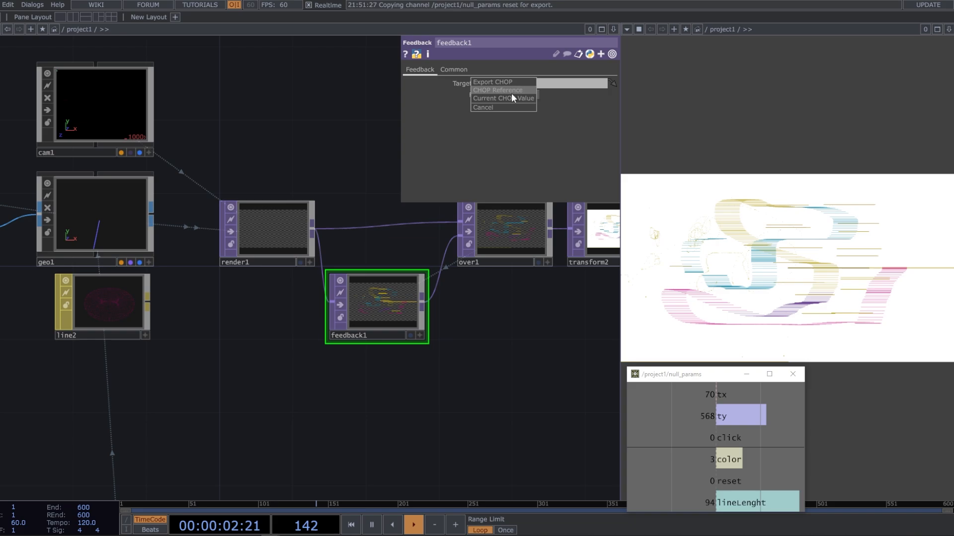
{"action": "left_click", "coordinate": [512, 96]}
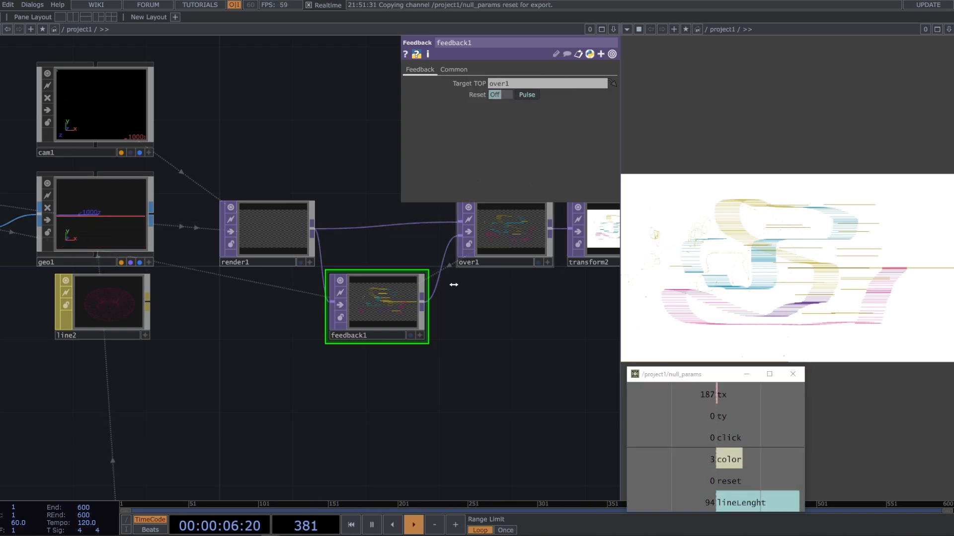
Test the brush and the reset by drawing strokes, clearing the canvas and drawing new magenta strokes
{"action": "scroll", "coordinate": [502, 321], "scroll_direction": "down", "scroll_amount": 3}
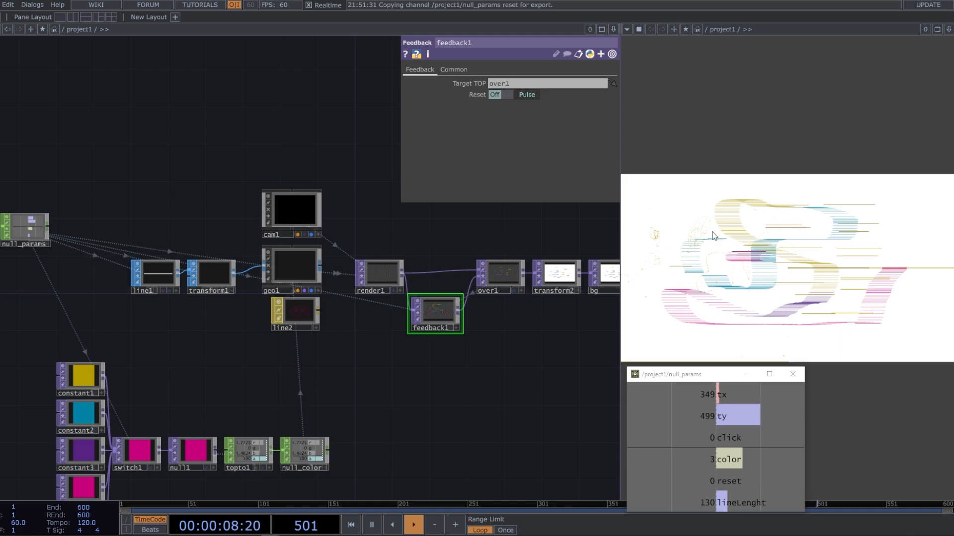
{"action": "left_click", "coordinate": [743, 229]}
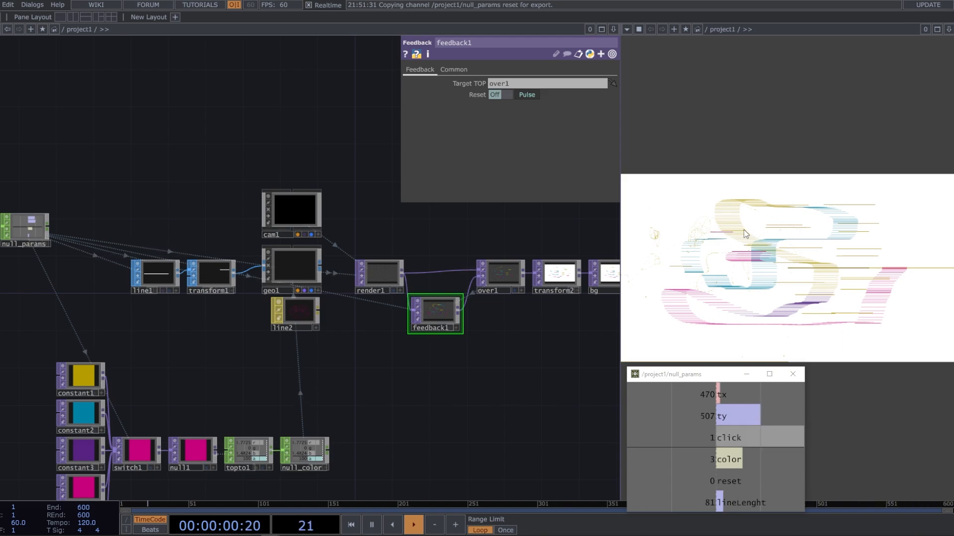
{"action": "mouse_move", "coordinate": [785, 204]}
{"action": "left_mouse_down"}
{"action": "mouse_move", "coordinate": [808, 187]}
{"action": "mouse_move", "coordinate": [889, 205]}
{"action": "left_mouse_up"}
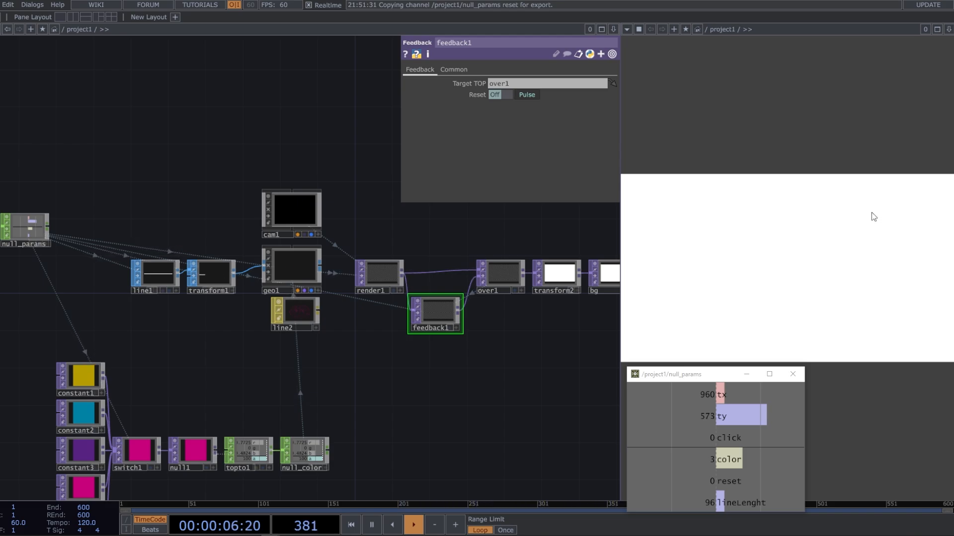
{"action": "mouse_move", "coordinate": [871, 213]}
{"action": "left_mouse_down"}
{"action": "mouse_move", "coordinate": [813, 221]}
{"action": "mouse_move", "coordinate": [874, 246]}
{"action": "mouse_move", "coordinate": [882, 286]}
{"action": "mouse_move", "coordinate": [794, 225]}
{"action": "mouse_move", "coordinate": [770, 277]}
{"action": "left_mouse_up"}
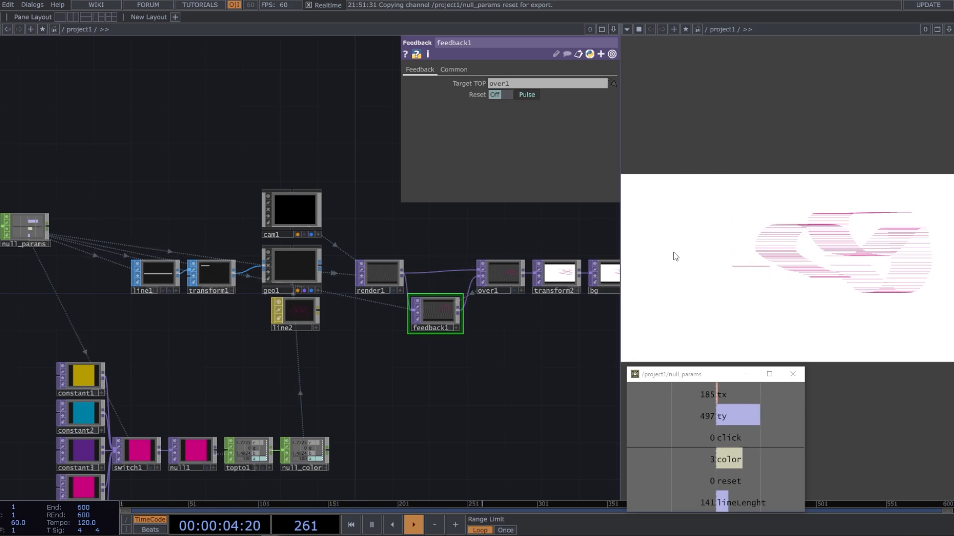
{"action": "mouse_move", "coordinate": [718, 266]}
{"action": "left_mouse_down"}
{"action": "mouse_move", "coordinate": [711, 260]}
{"action": "mouse_move", "coordinate": [723, 249]}
{"action": "left_mouse_up"}
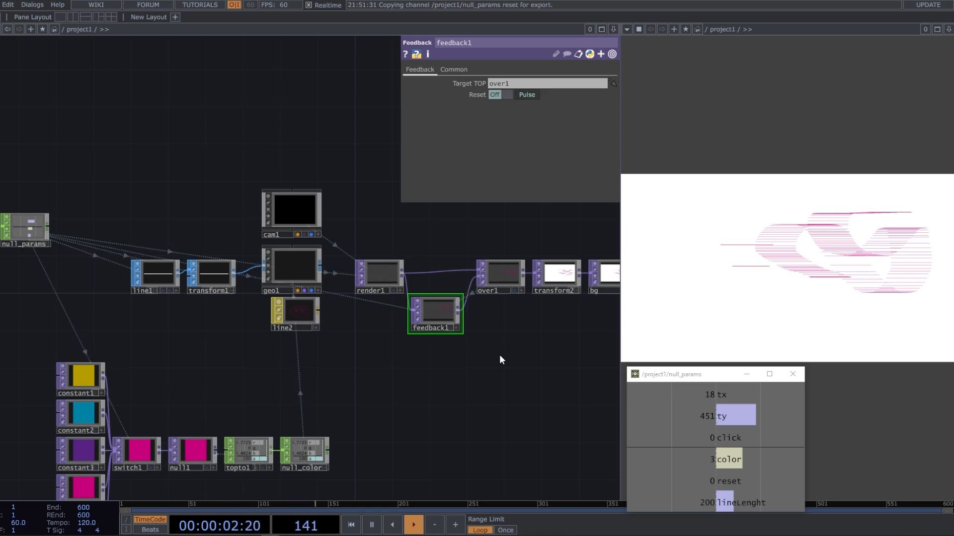
Delete the feedback1 operator and undo the deletion
{"action": "left_click_drag", "start_coordinate": [173, 106], "coordinate": [217, 107]}
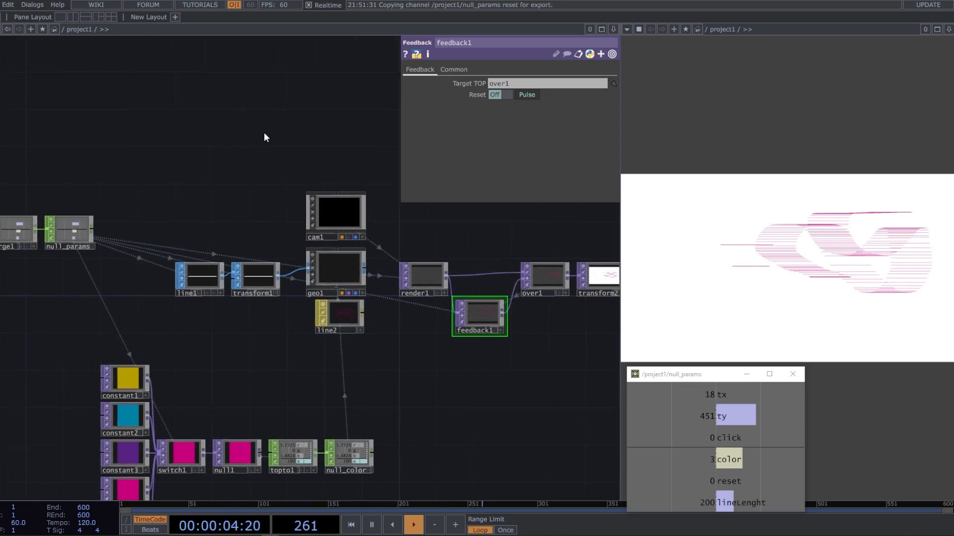
{"action": "left_click_drag", "start_coordinate": [232, 178], "coordinate": [278, 155]}
{"action": "mouse_move", "coordinate": [274, 201]}
{"action": "left_mouse_down"}
{"action": "mouse_move", "coordinate": [312, 185]}
{"action": "mouse_move", "coordinate": [266, 209]}
{"action": "left_mouse_up"}
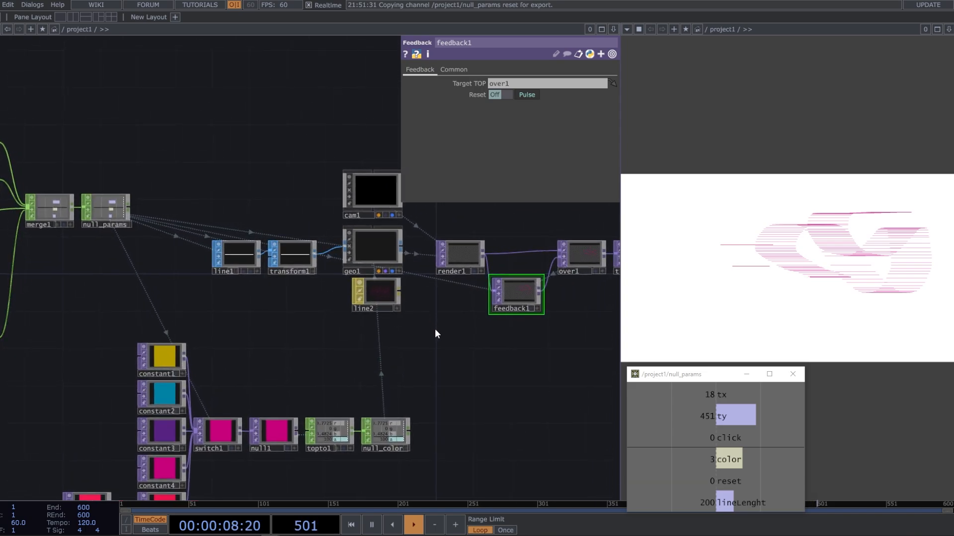
{"action": "left_click_drag", "start_coordinate": [436, 334], "coordinate": [359, 322]}
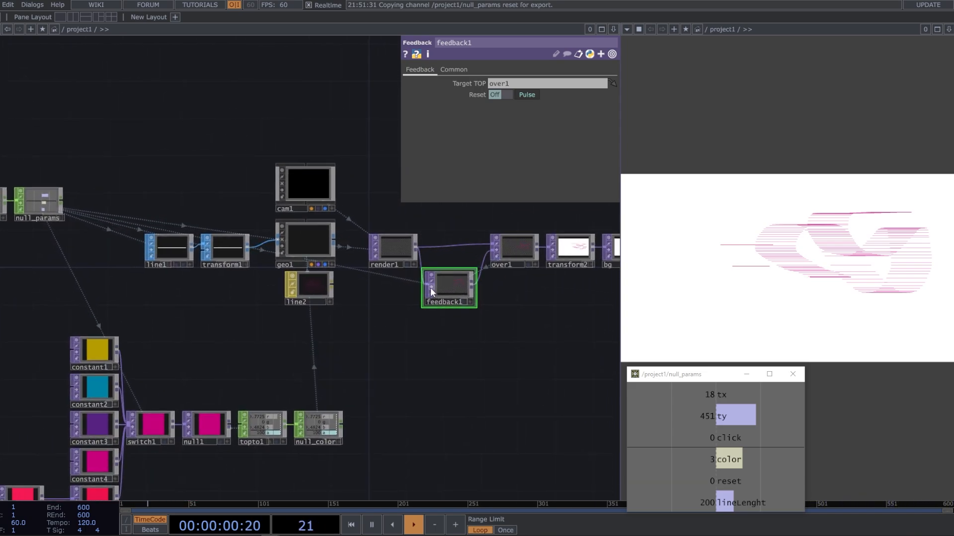
{"action": "left_click", "coordinate": [418, 360]}
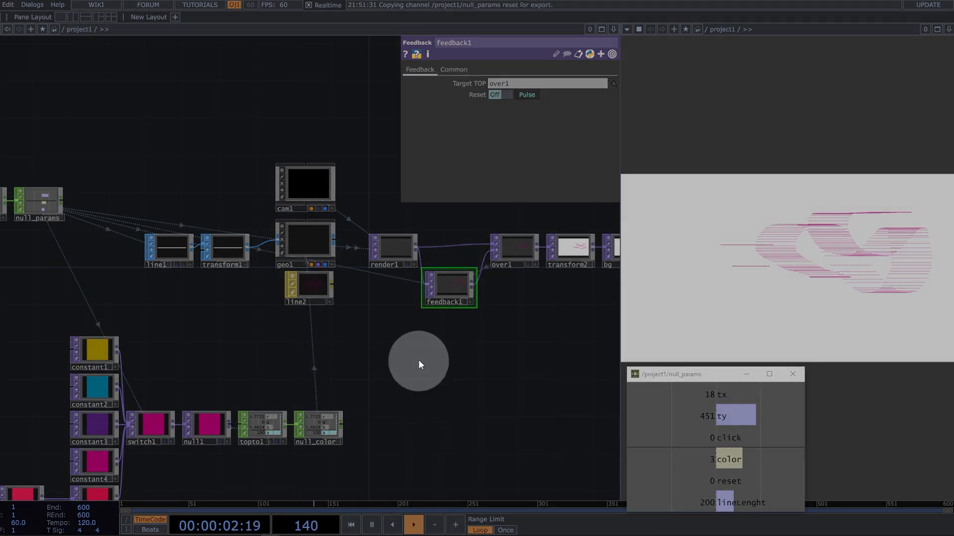
{"action": "key", "text": "Delete"}
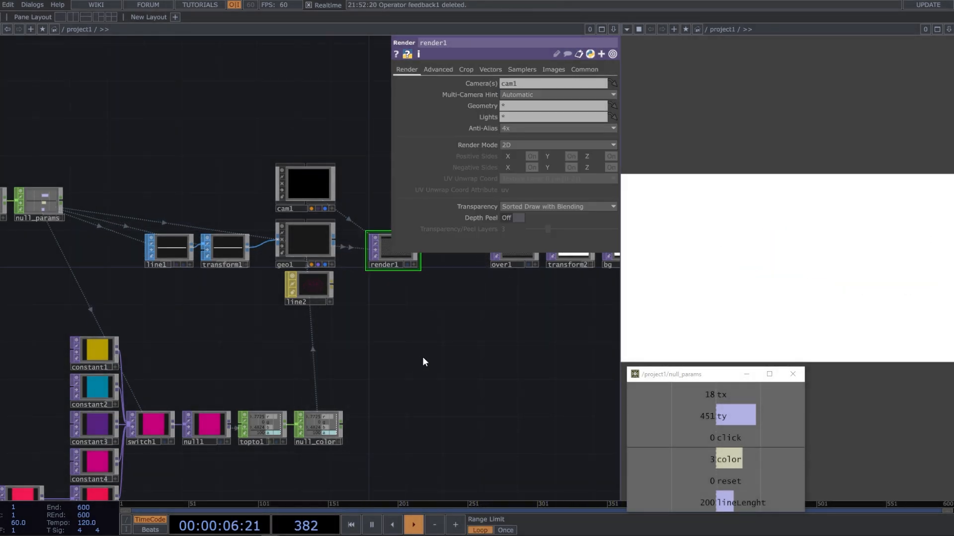
{"action": "key", "text": "ctrl+z"}
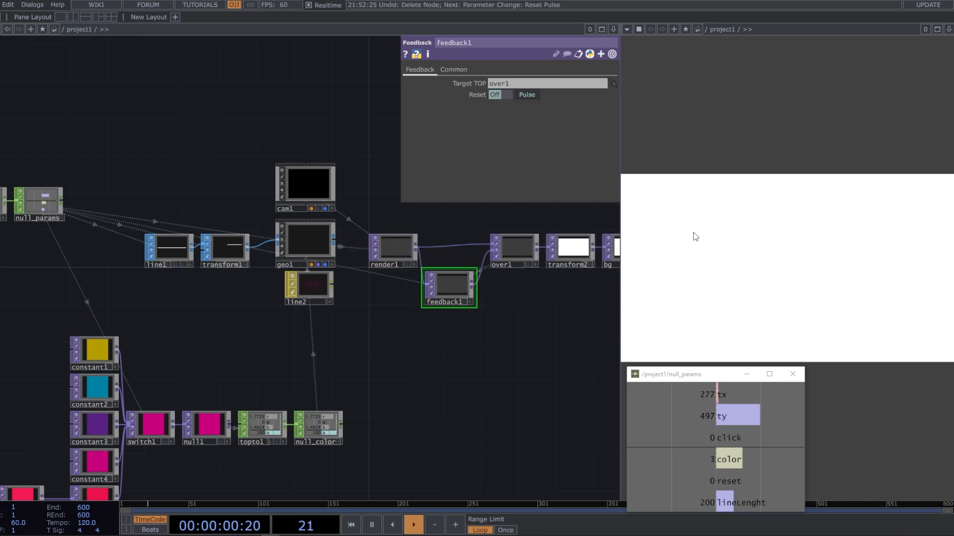
Test the mouse and reset inputs again by drawing and clearing strokes and placing single lines on the canvas
{"action": "mouse_move", "coordinate": [694, 236]}
{"action": "left_mouse_down"}
{"action": "mouse_move", "coordinate": [711, 252]}
{"action": "mouse_move", "coordinate": [751, 214]}
{"action": "mouse_move", "coordinate": [796, 236]}
{"action": "mouse_move", "coordinate": [839, 197]}
{"action": "left_mouse_up"}
{"action": "right_click", "coordinate": [762, 236]}
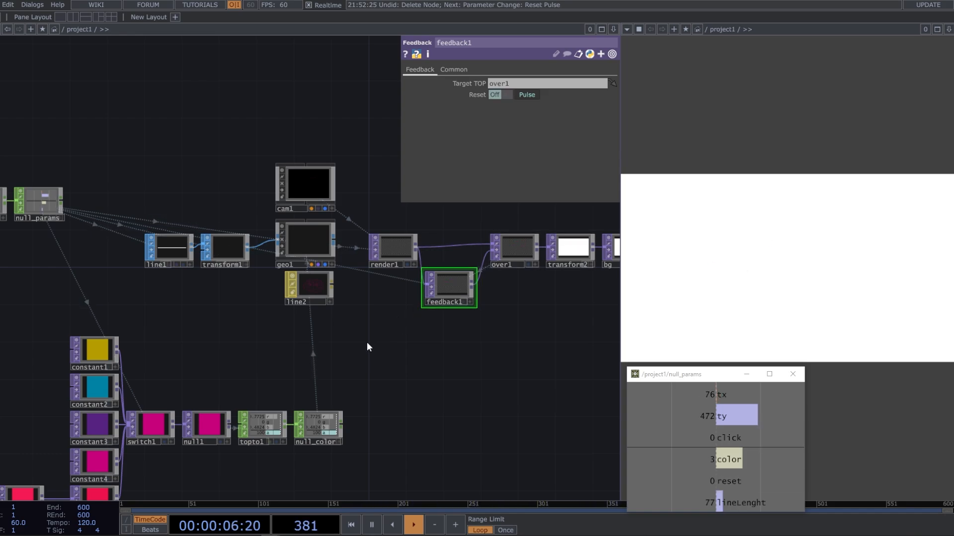
{"action": "left_click_drag", "start_coordinate": [366, 345], "coordinate": [492, 315]}
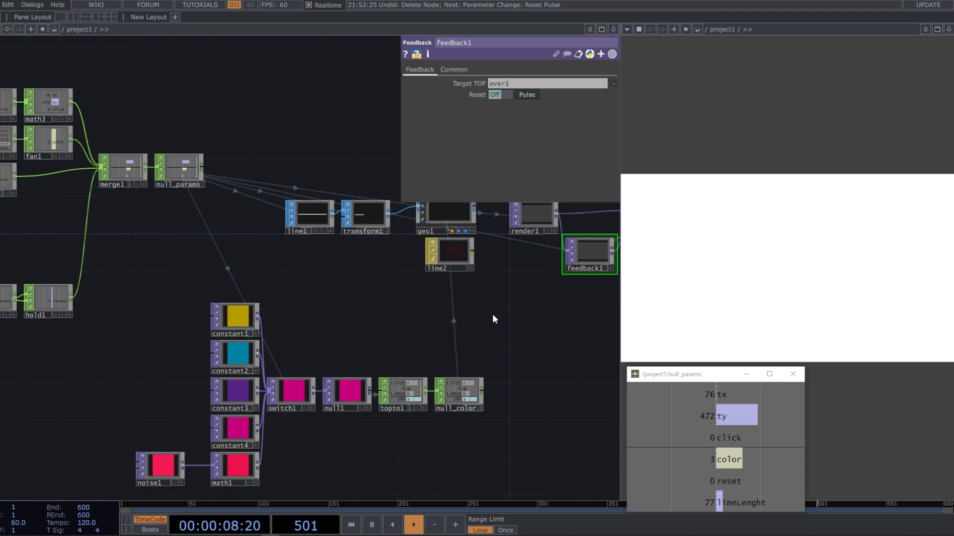
{"action": "left_click_drag", "start_coordinate": [386, 300], "coordinate": [469, 309]}
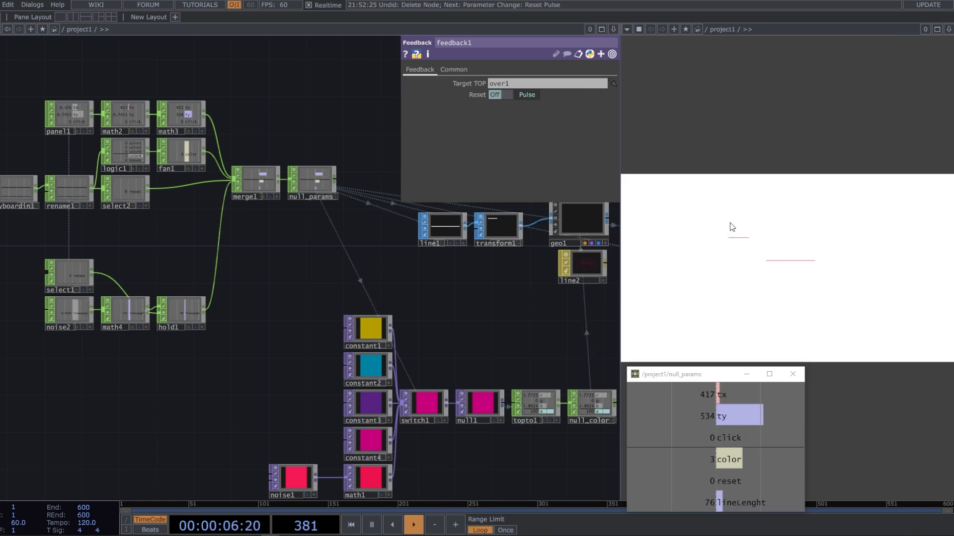
{"action": "left_click", "coordinate": [730, 225]}
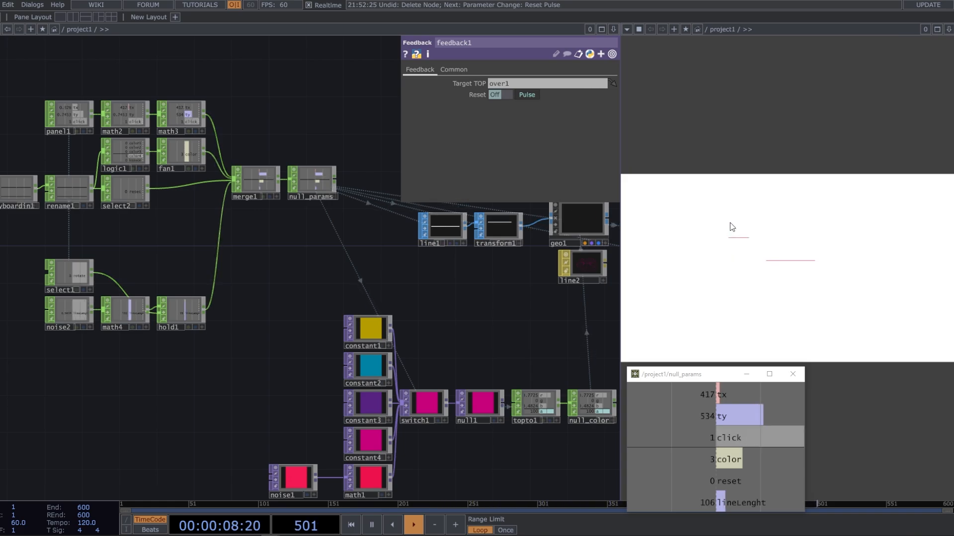
Draw a series of test strokes across the canvas with the line brush
{"action": "left_click", "coordinate": [730, 208]}
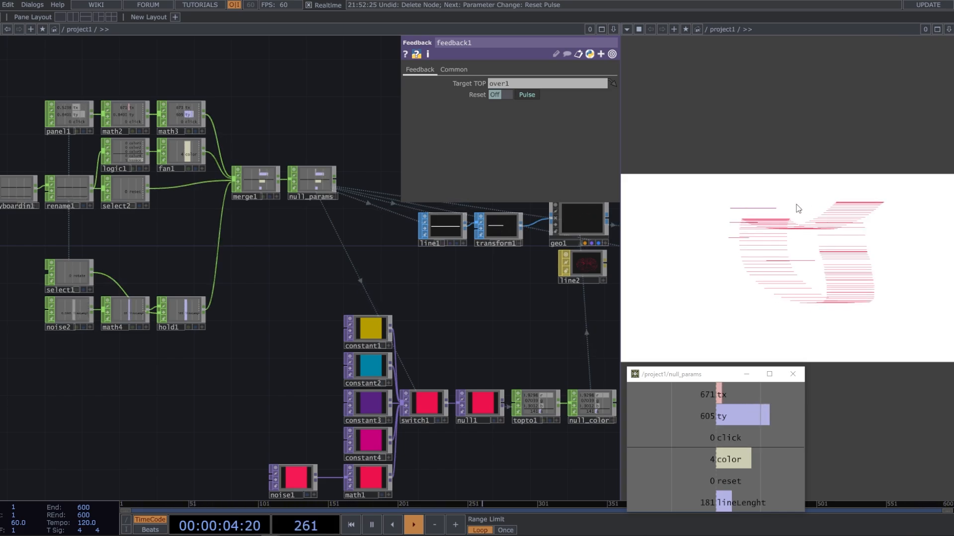
Add a Select CHOP branching from rename1 and place it below select2
{"action": "left_click_drag", "start_coordinate": [415, 259], "coordinate": [549, 254]}
{"action": "scroll", "coordinate": [226, 185], "scroll_direction": "up", "scroll_amount": 4}
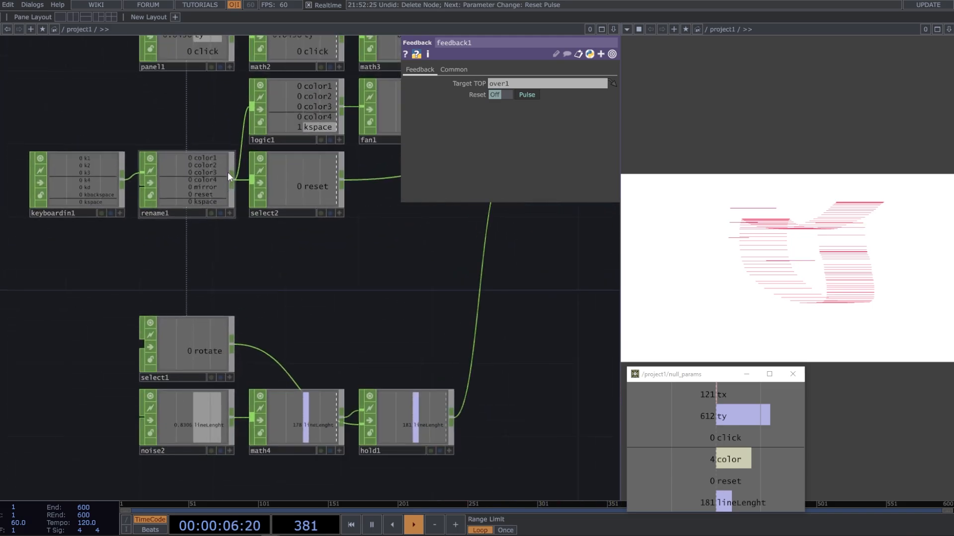
{"action": "right_click", "coordinate": [231, 177]}
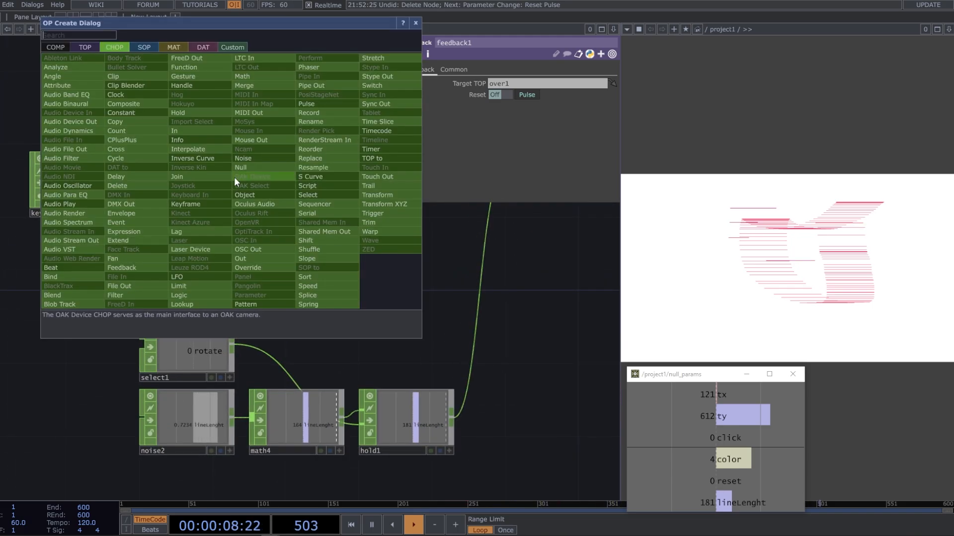
{"action": "type", "text": "se"}
{"action": "left_click", "coordinate": [323, 197]}
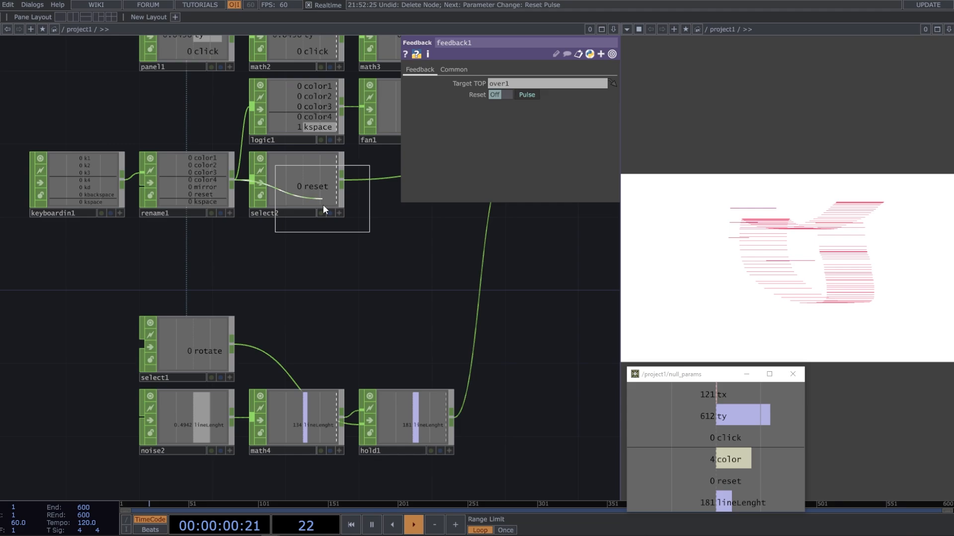
{"action": "left_click", "coordinate": [296, 257]}
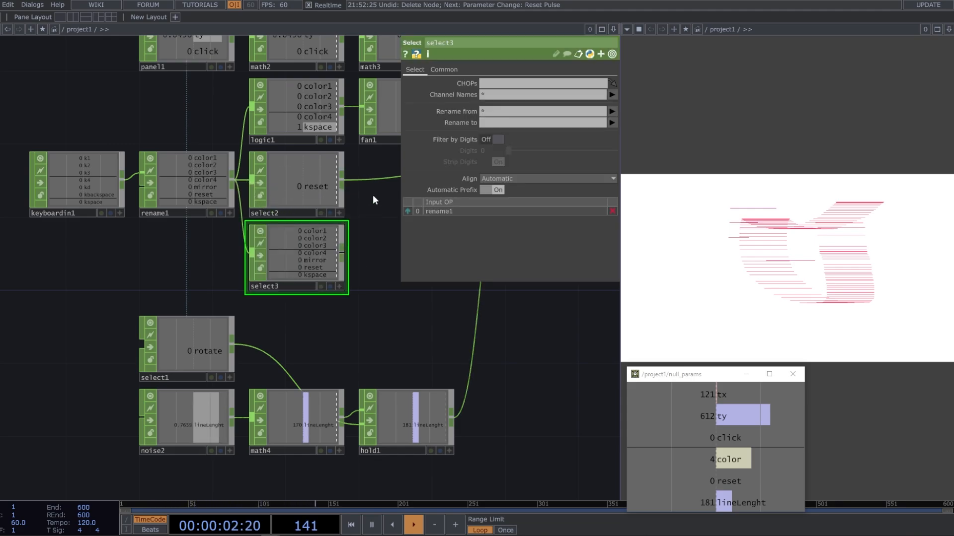
Set select3 to pick only the kspace channel and rename it to seed
{"action": "left_click", "coordinate": [612, 94]}
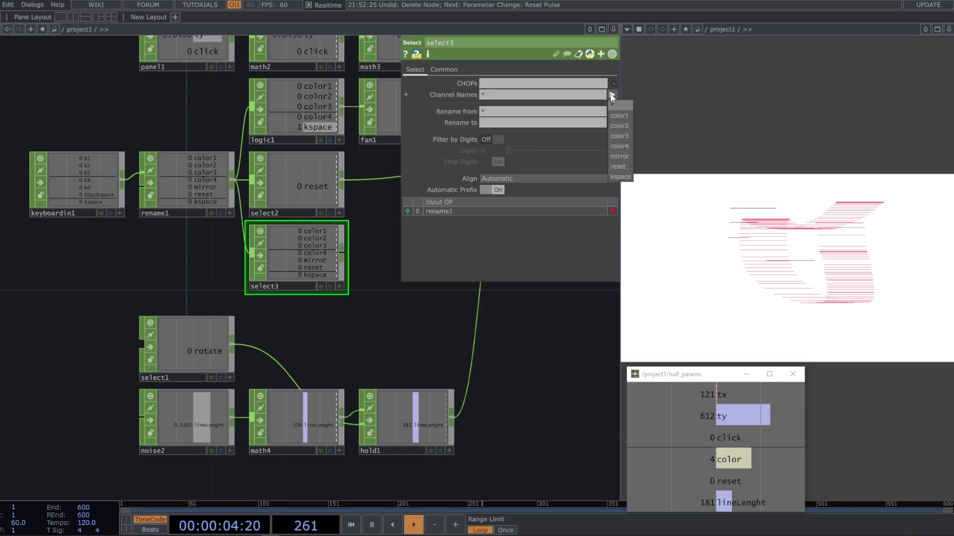
{"action": "left_click", "coordinate": [620, 177]}
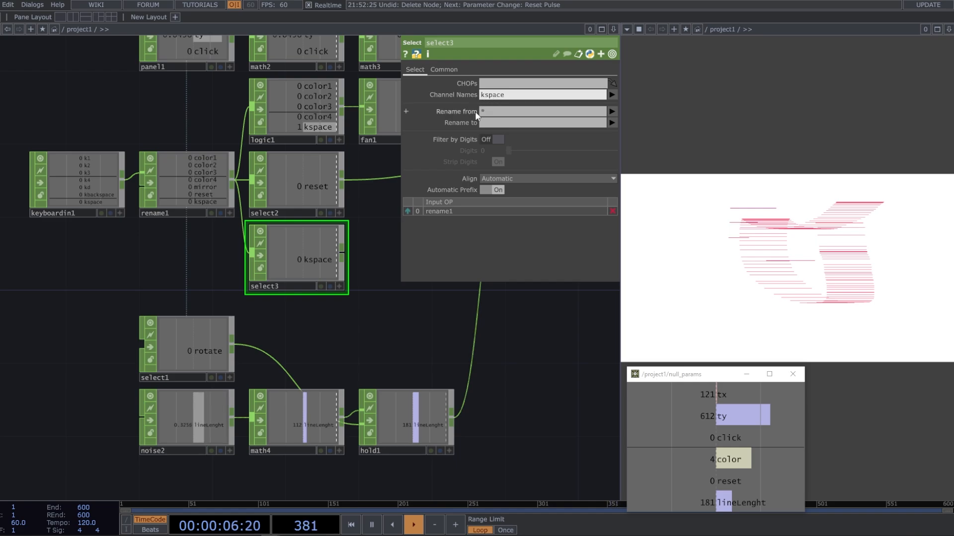
{"action": "left_click", "coordinate": [488, 123]}
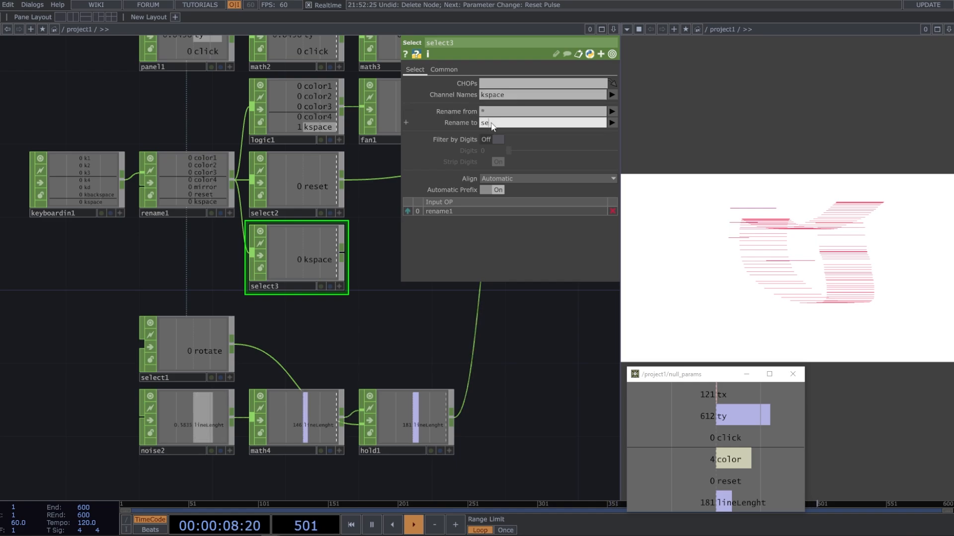
{"action": "key", "text": "Return"}
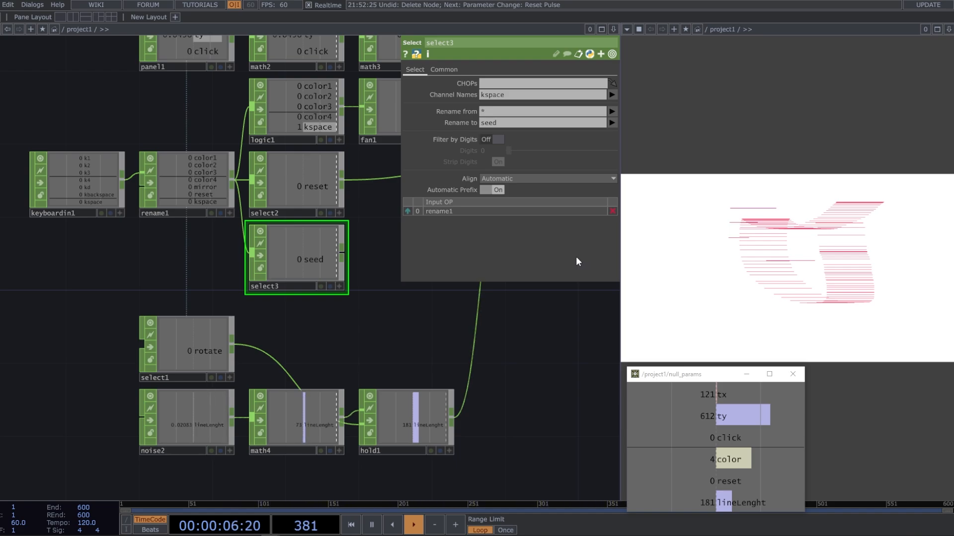
Add a Count CHOP after select3 and test it by triggering the seed input over the canvas
{"action": "left_click_drag", "start_coordinate": [317, 309], "coordinate": [255, 311]}
{"action": "right_click", "coordinate": [281, 254]}
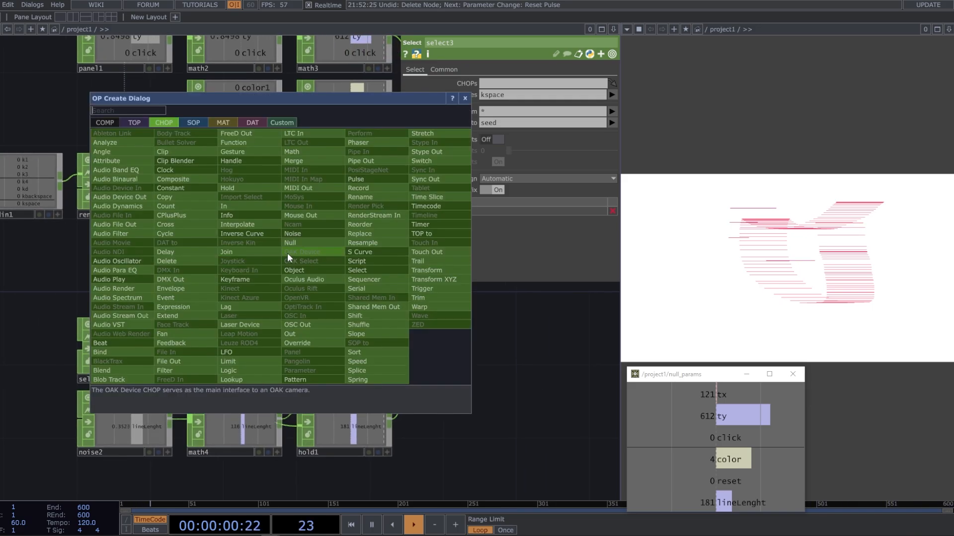
{"action": "type", "text": "cou"}
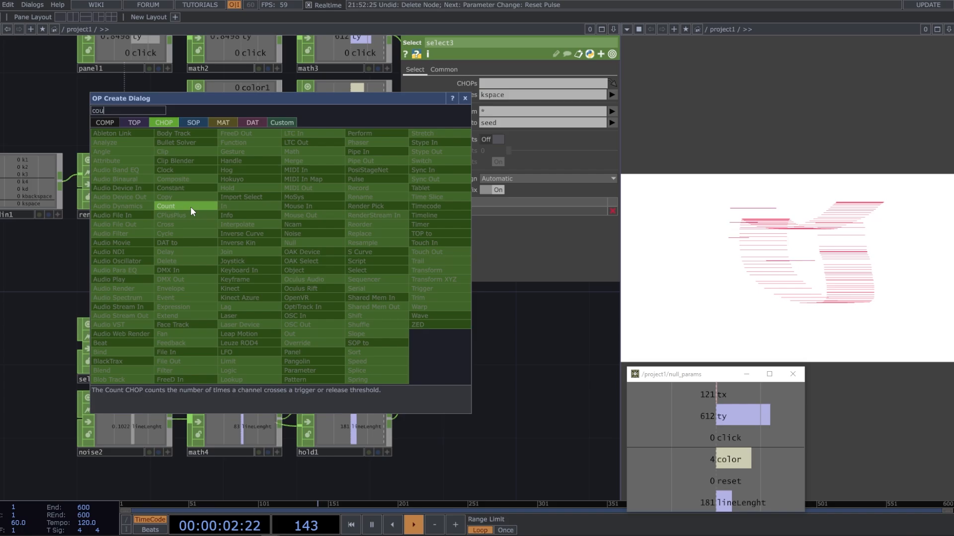
{"action": "left_click", "coordinate": [190, 207]}
{"action": "left_click", "coordinate": [340, 258]}
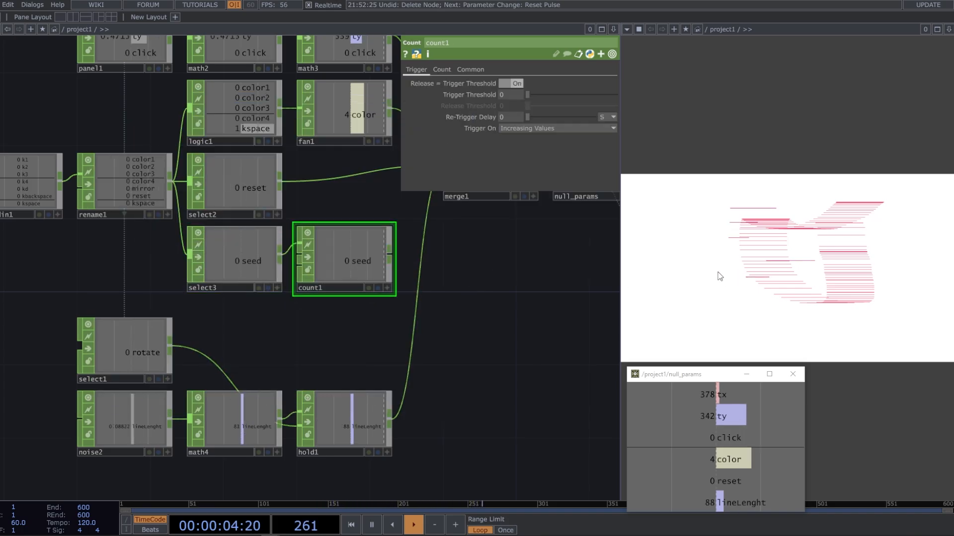
{"action": "left_click", "coordinate": [708, 270]}
{"action": "key", "text": "space"}
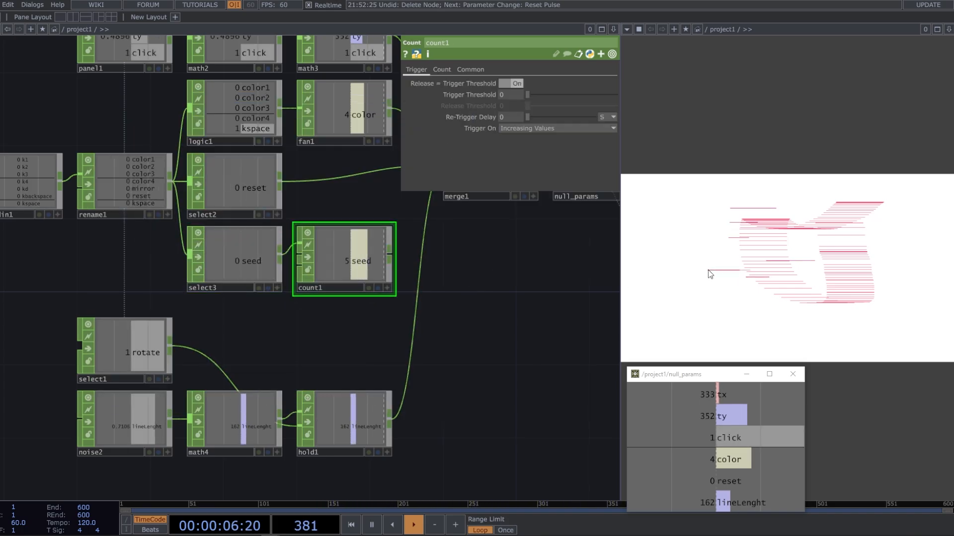
Connect count1 to merge1 and move merge1 and null_params down level with count1
{"action": "left_click_drag", "start_coordinate": [460, 296], "coordinate": [358, 344]}
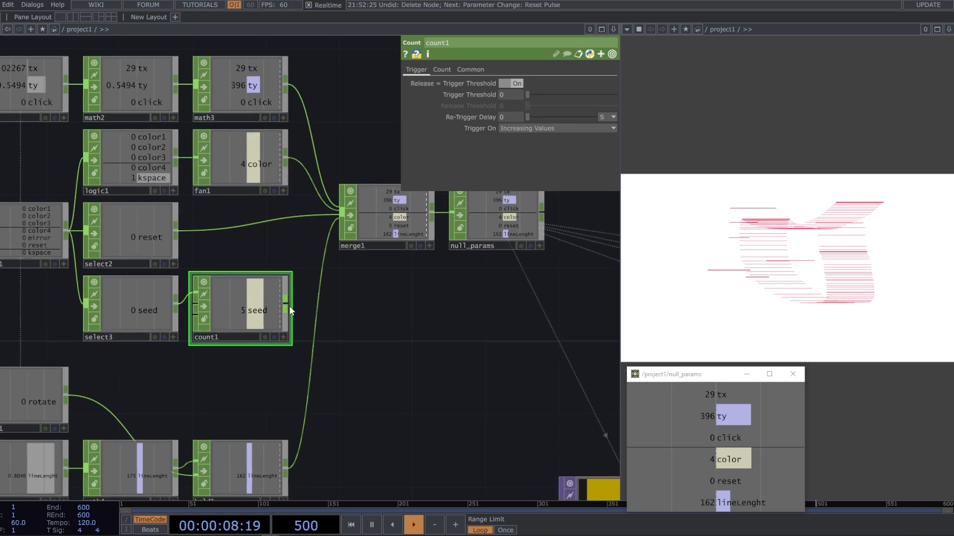
{"action": "left_click_drag", "start_coordinate": [289, 304], "coordinate": [342, 213]}
{"action": "right_click_drag", "start_coordinate": [531, 308], "coordinate": [376, 219]}
{"action": "left_click_drag", "start_coordinate": [374, 220], "coordinate": [363, 293]}
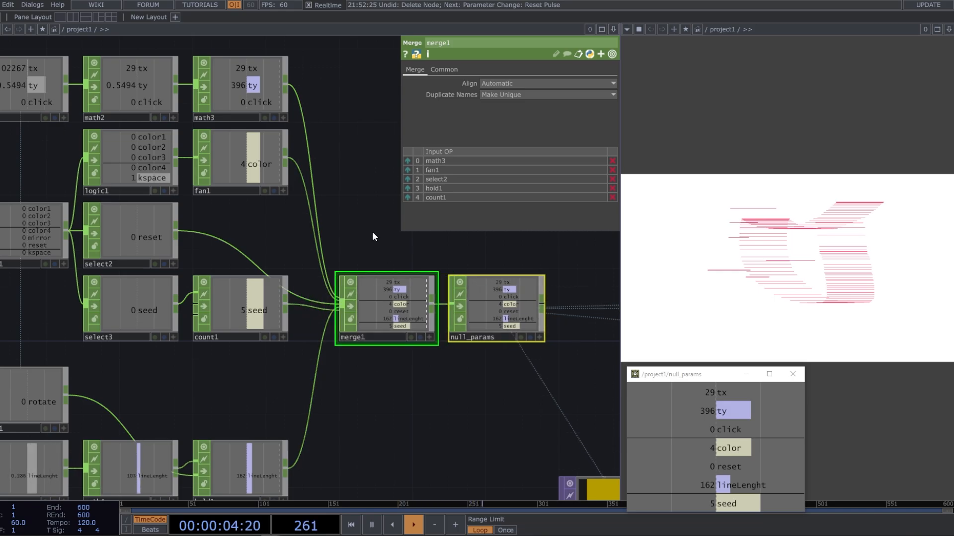
Reorder merge1's inputs so that count1 comes before hold1
{"action": "left_click_drag", "start_coordinate": [371, 231], "coordinate": [370, 194]}
{"action": "left_click", "coordinate": [363, 254]}
{"action": "left_click", "coordinate": [409, 198]}
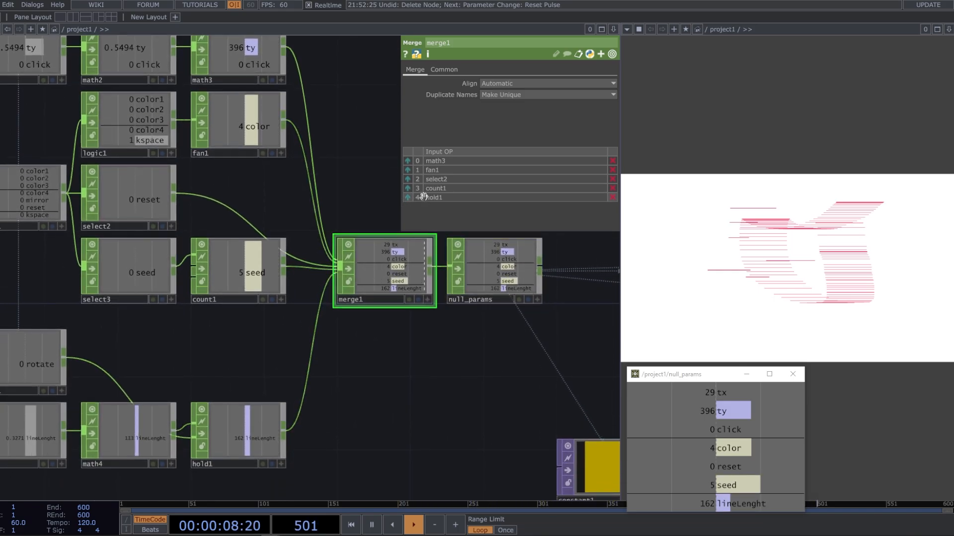
Link null_params' seed channel to noise1's Seed parameter as a CHOP Reference
{"action": "left_click_drag", "start_coordinate": [448, 322], "coordinate": [227, 210]}
{"action": "scroll", "coordinate": [227, 210], "scroll_direction": "down", "scroll_amount": 3}
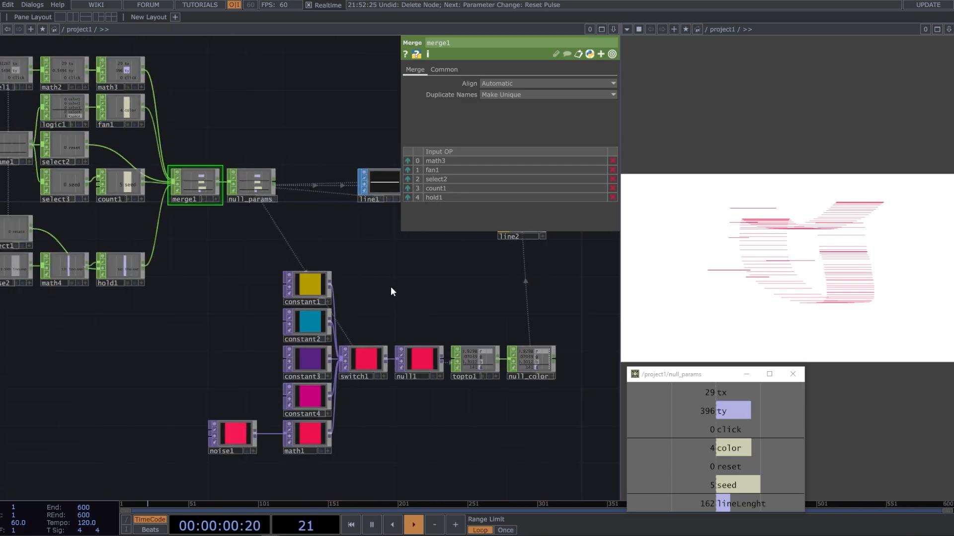
{"action": "scroll", "coordinate": [302, 430], "scroll_direction": "up", "scroll_amount": 4}
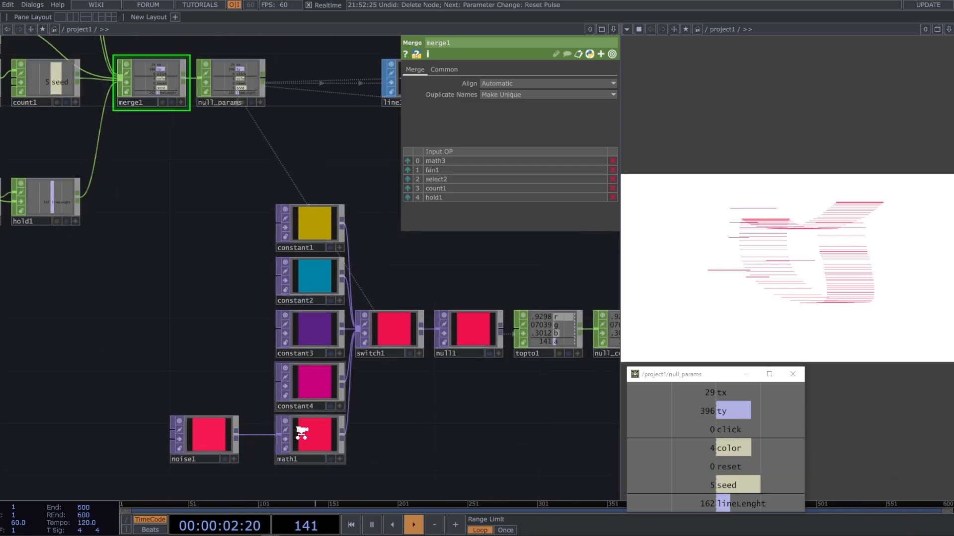
{"action": "left_click", "coordinate": [183, 449]}
{"action": "left_click_drag", "start_coordinate": [182, 452], "coordinate": [203, 453]}
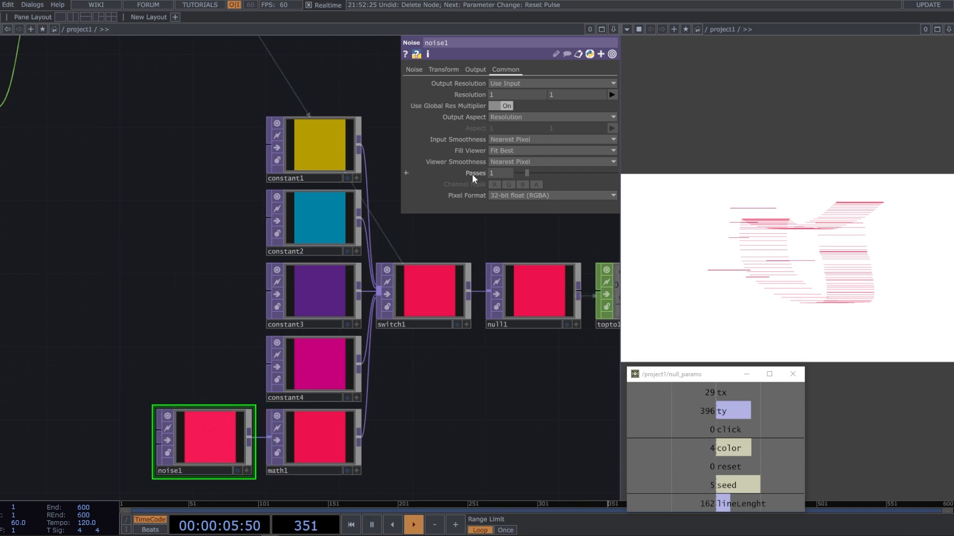
{"action": "left_click", "coordinate": [413, 71]}
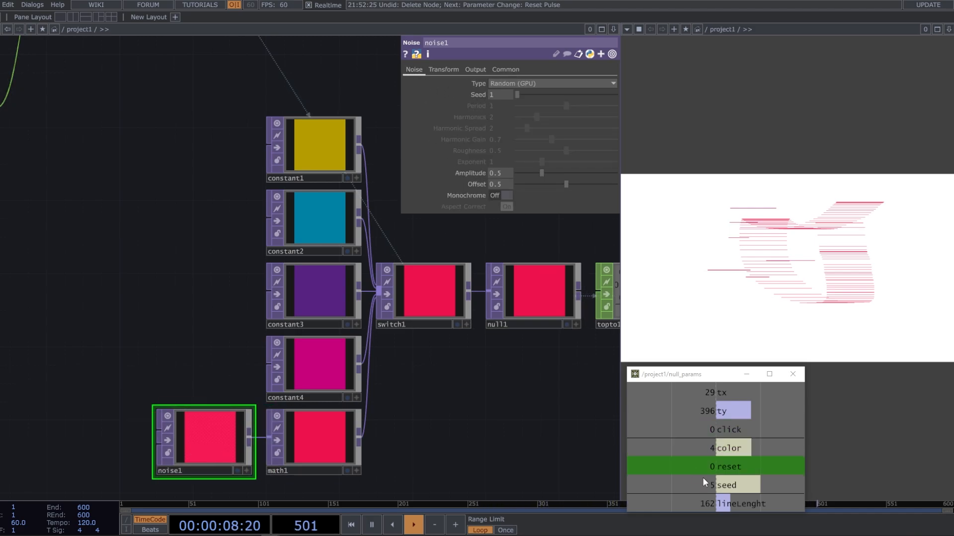
{"action": "left_click_drag", "start_coordinate": [729, 490], "coordinate": [564, 158]}
{"action": "left_click_drag", "start_coordinate": [498, 97], "coordinate": [501, 97]}
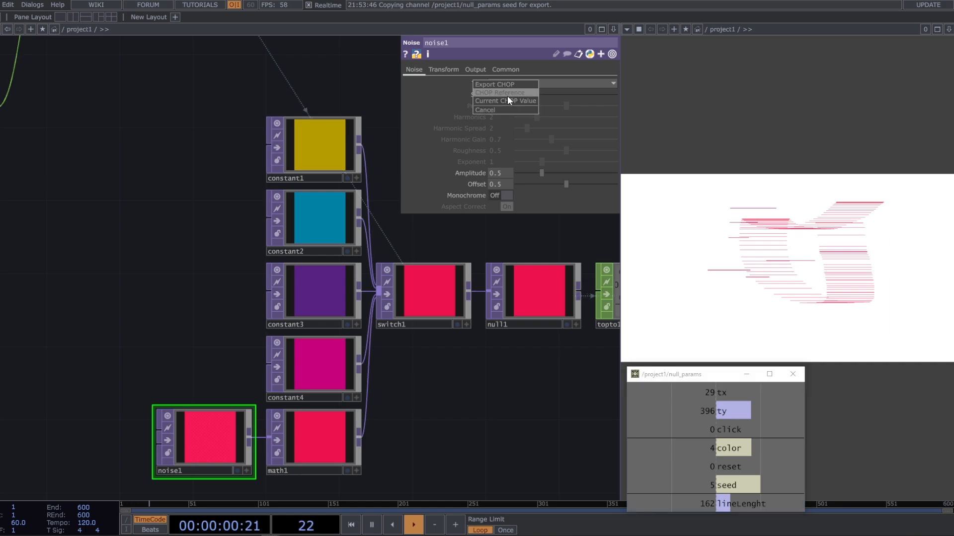
{"action": "left_click", "coordinate": [508, 96]}
Test the random colors by placing lines around the canvas with different seed counts
{"action": "left_click", "coordinate": [719, 309]}
{"action": "left_click", "coordinate": [710, 285]}
{"action": "left_click", "coordinate": [691, 238]}
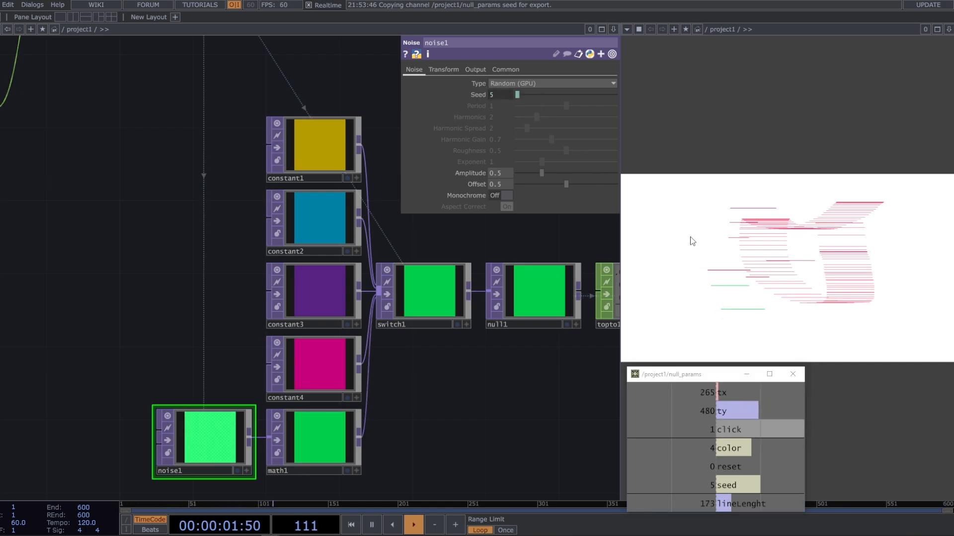
{"action": "left_click", "coordinate": [668, 270]}
{"action": "left_click", "coordinate": [666, 313]}
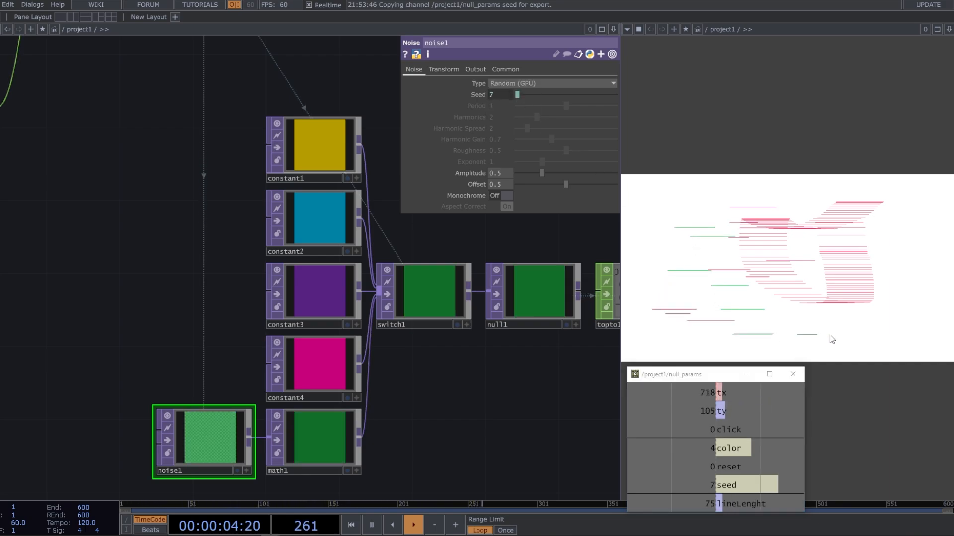
{"action": "left_click", "coordinate": [897, 322]}
{"action": "left_click_drag", "start_coordinate": [906, 250], "coordinate": [904, 208]}
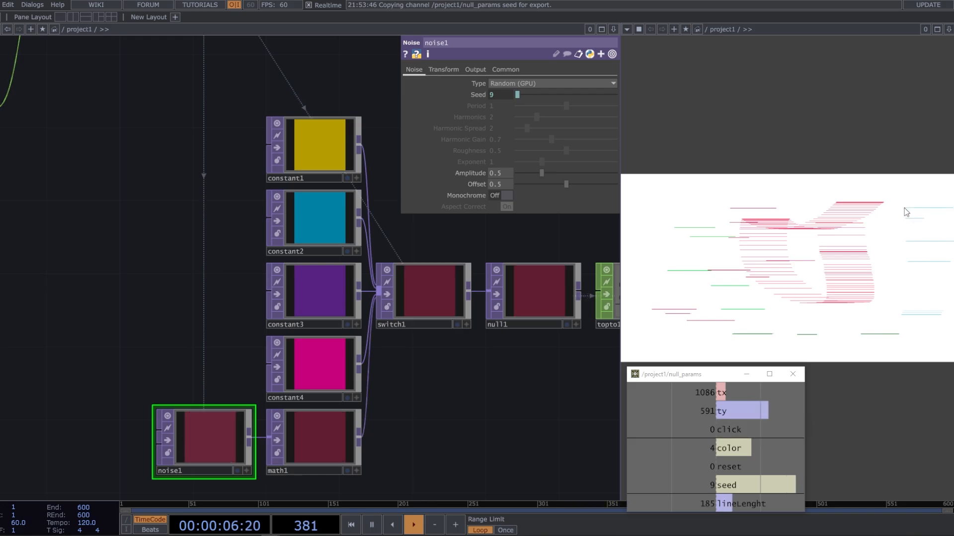
Move select1, noise2, math4 and hold1 down together to free space below select3
{"action": "scroll", "coordinate": [404, 304], "scroll_direction": "down", "scroll_amount": 6}
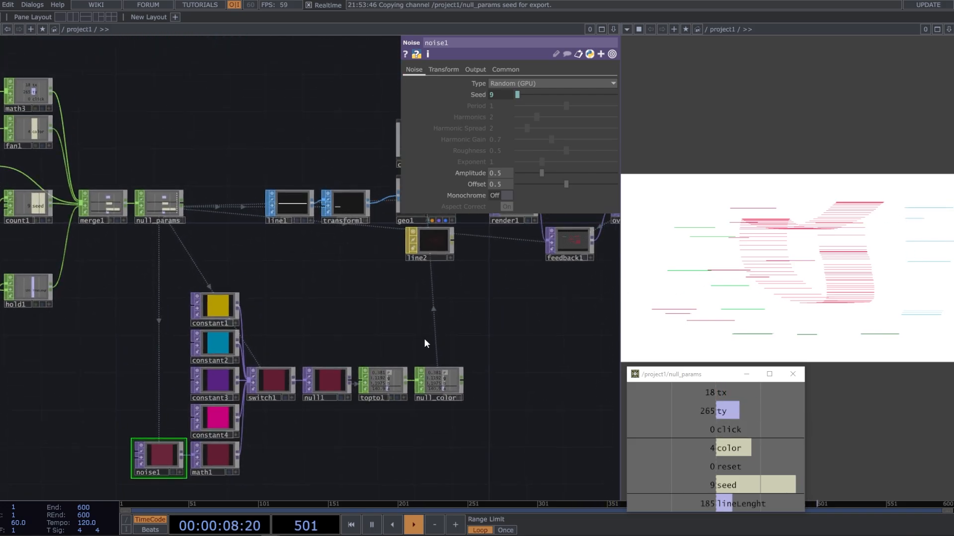
{"action": "left_click_drag", "start_coordinate": [486, 345], "coordinate": [565, 331]}
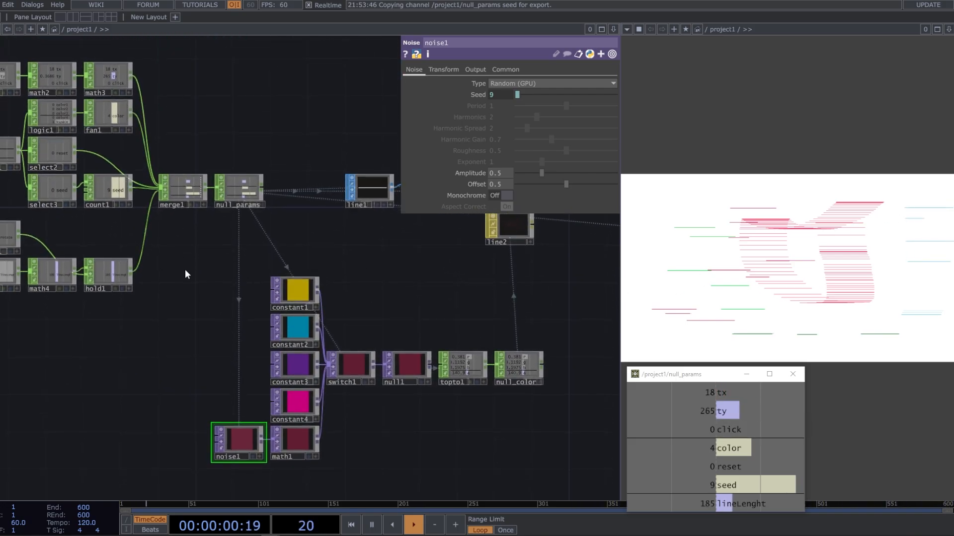
{"action": "left_click_drag", "start_coordinate": [185, 269], "coordinate": [377, 237]}
{"action": "right_click_drag", "start_coordinate": [341, 319], "coordinate": [176, 202]}
{"action": "left_click_drag", "start_coordinate": [176, 203], "coordinate": [175, 241]}
{"action": "left_click_drag", "start_coordinate": [196, 135], "coordinate": [193, 163]}
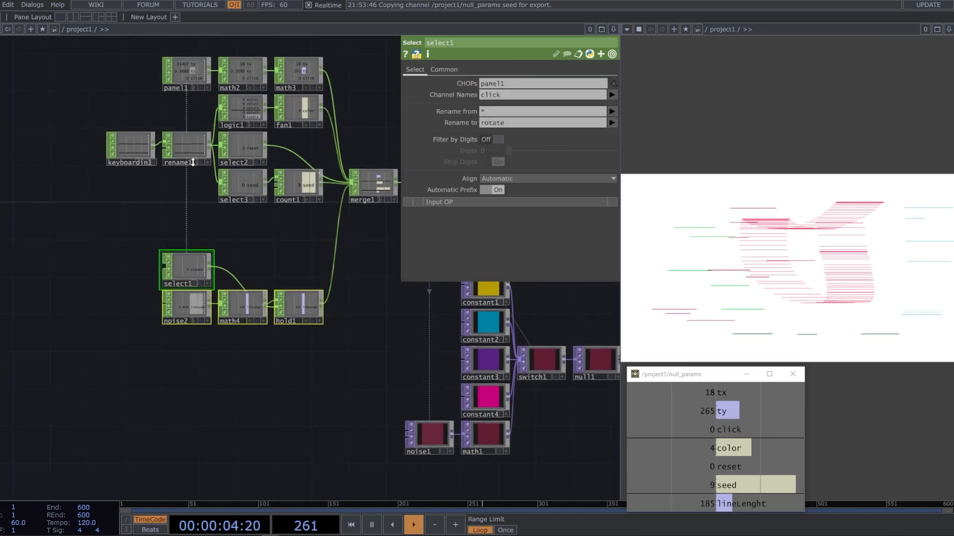
Add a Logic CHOP branching from rename1 and place it below select3
{"action": "scroll", "coordinate": [204, 147], "scroll_direction": "up", "scroll_amount": 3}
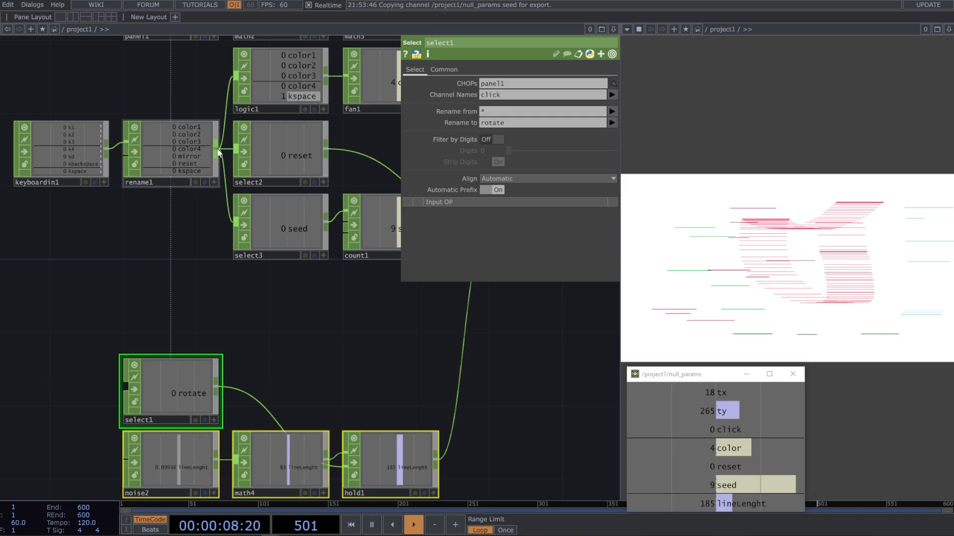
{"action": "right_click", "coordinate": [217, 150]}
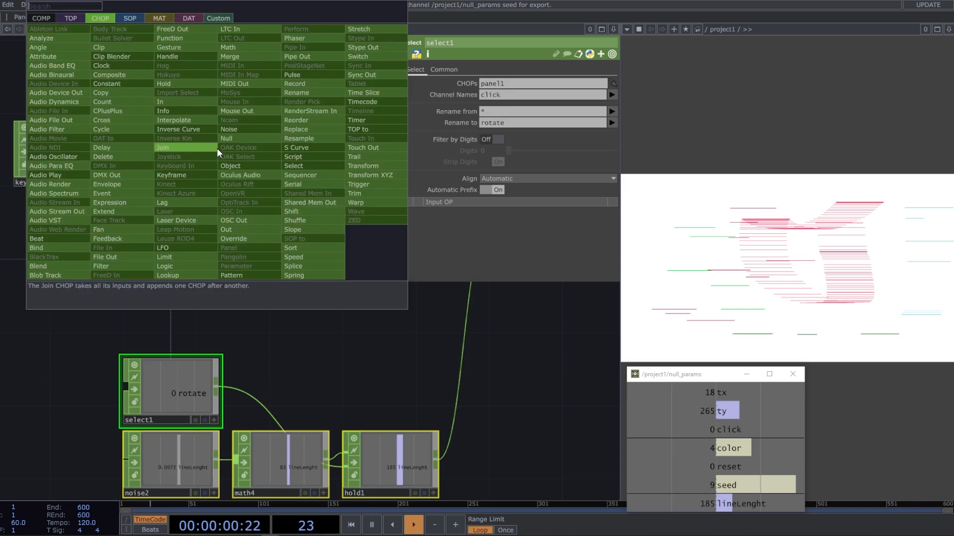
{"action": "type", "text": "lo"}
{"action": "left_click", "coordinate": [194, 266]}
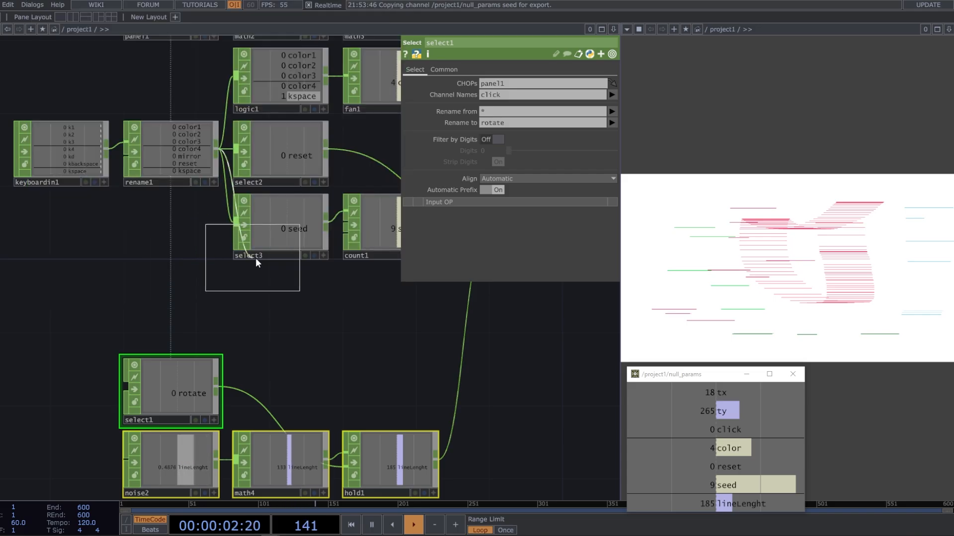
{"action": "left_click", "coordinate": [282, 296]}
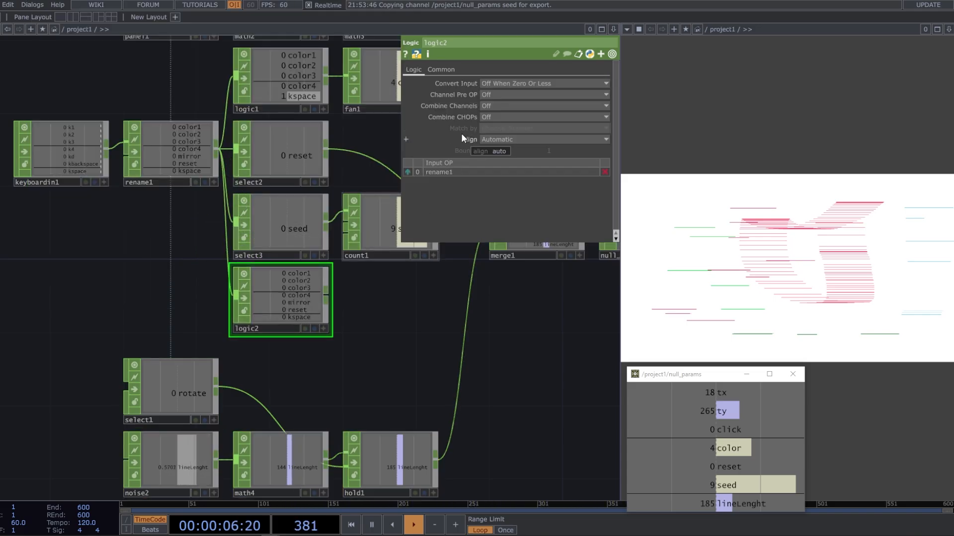
Set logic2's Channel Pre OP to Toggle and limit its Scope to the mirror channel
{"action": "left_click", "coordinate": [508, 95]}
{"action": "left_click", "coordinate": [506, 124]}
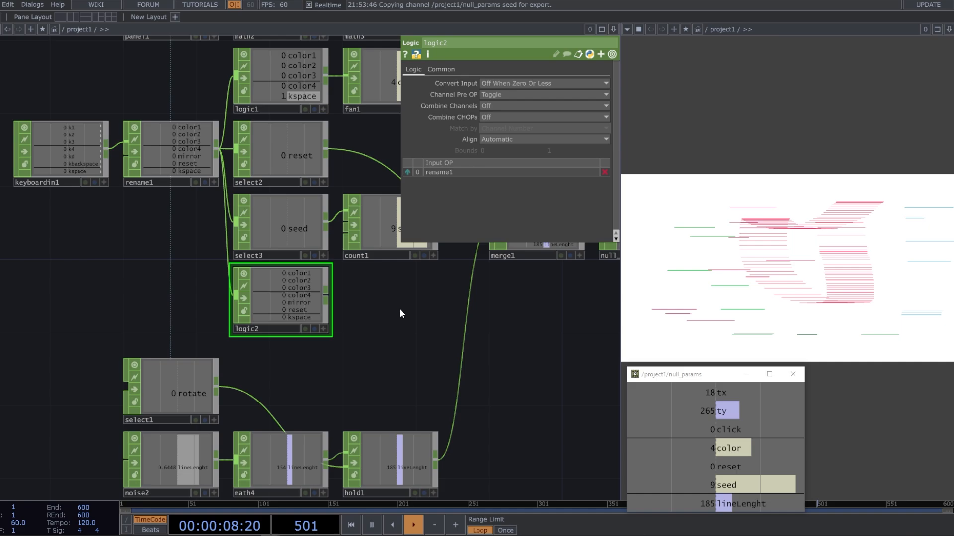
{"action": "left_click", "coordinate": [448, 69]}
{"action": "left_click", "coordinate": [604, 95]}
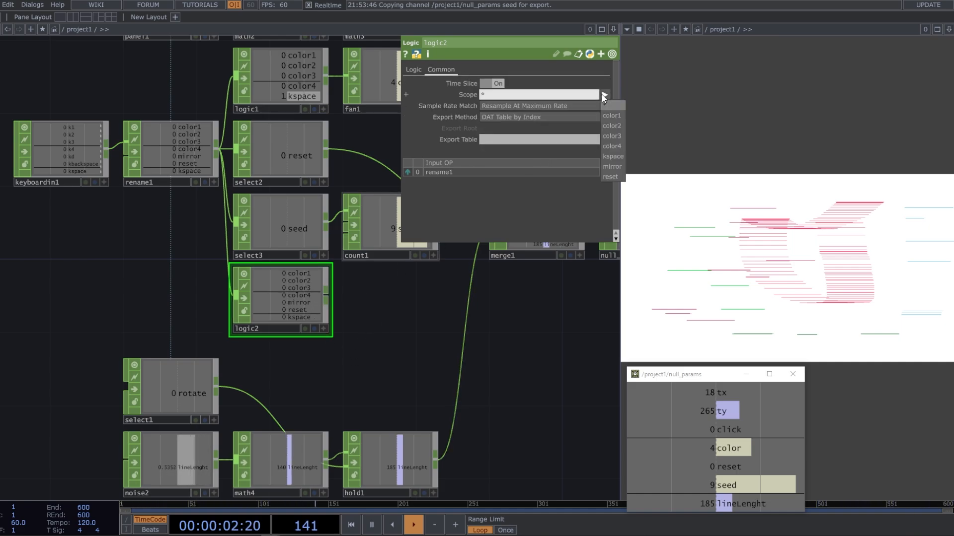
{"action": "left_click", "coordinate": [619, 168]}
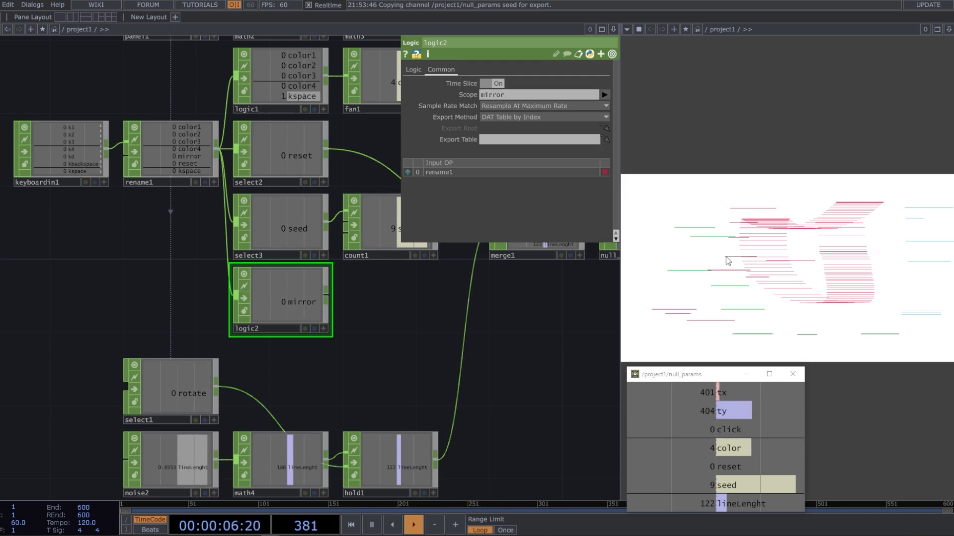
Test logic2 by toggling the mirror input several times over the canvas
{"action": "key", "text": "d"}
{"action": "key", "text": "d"}
{"action": "key", "text": "d"}
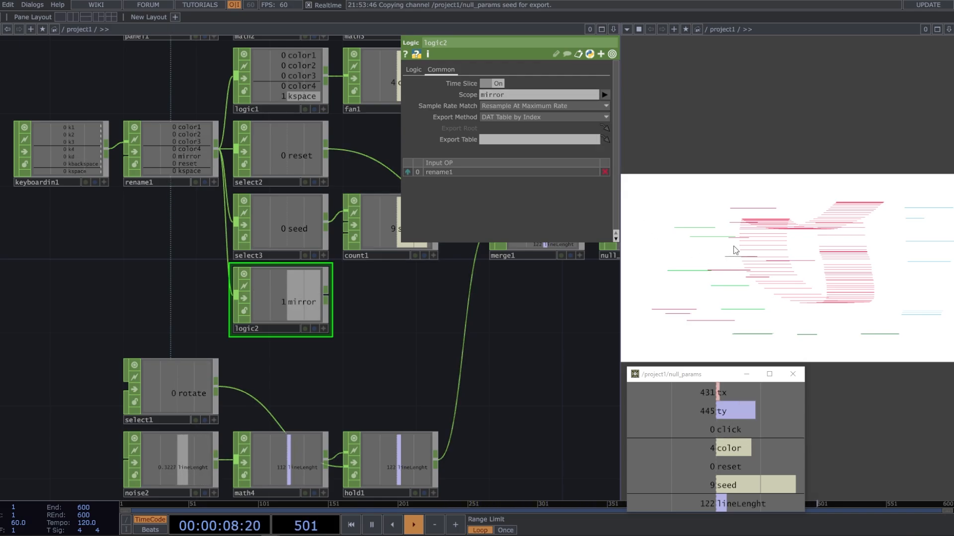
Toggle the mirror key a few more times to check logic2's on/off output
{"action": "key", "text": "d"}
{"action": "key", "text": "d"}
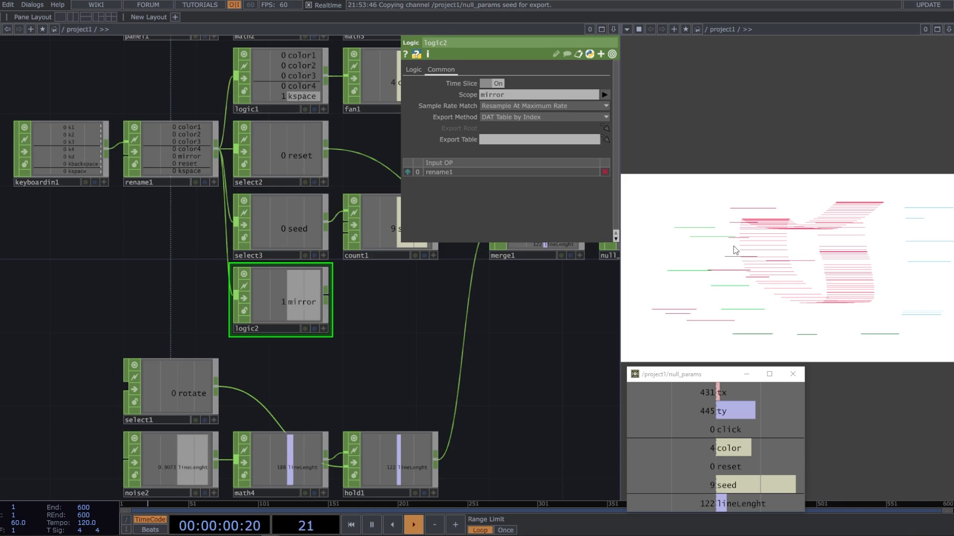
{"action": "key", "text": "d"}
{"action": "key", "text": "d"}
{"action": "key", "text": "d"}
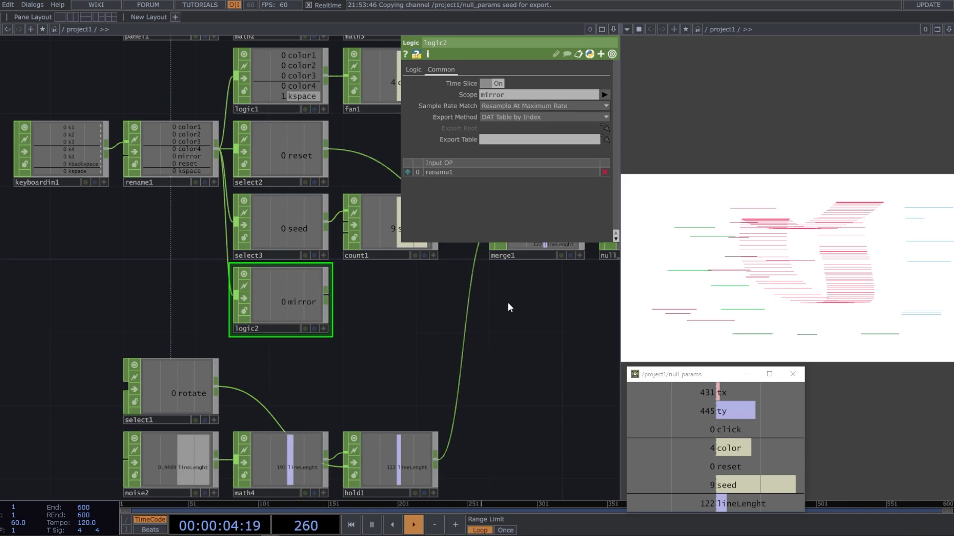
Wire logic2 into merge1 and order it ahead of hold1 in the input list
{"action": "middle_click_drag", "start_coordinate": [508, 307], "coordinate": [496, 368]}
{"action": "left_click_drag", "start_coordinate": [313, 359], "coordinate": [480, 291]}
{"action": "left_click", "coordinate": [408, 207]}
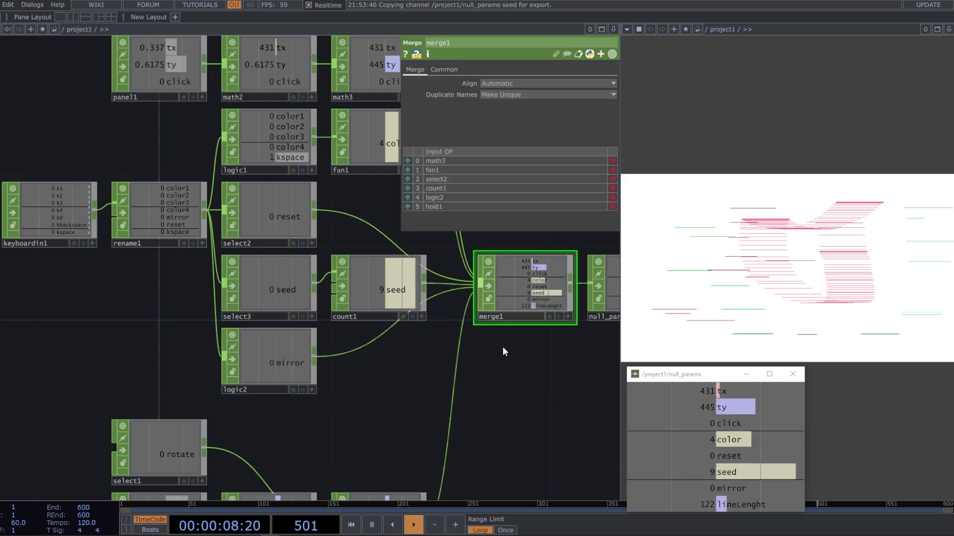
Move merge1 and null_params together closer to the input CHOPs
{"action": "scroll", "coordinate": [502, 330], "scroll_direction": "down", "scroll_amount": 3}
{"action": "scroll", "coordinate": [476, 362], "scroll_direction": "down", "scroll_amount": 1}
{"action": "left_click_drag", "start_coordinate": [476, 362], "coordinate": [407, 316]}
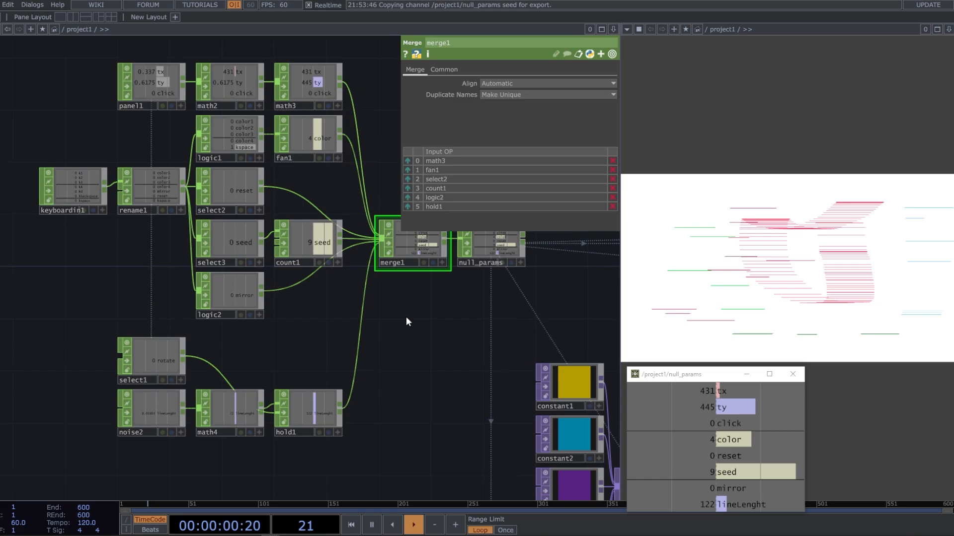
{"action": "right_click_drag", "start_coordinate": [564, 310], "coordinate": [382, 233]}
{"action": "left_click_drag", "start_coordinate": [380, 235], "coordinate": [352, 233]}
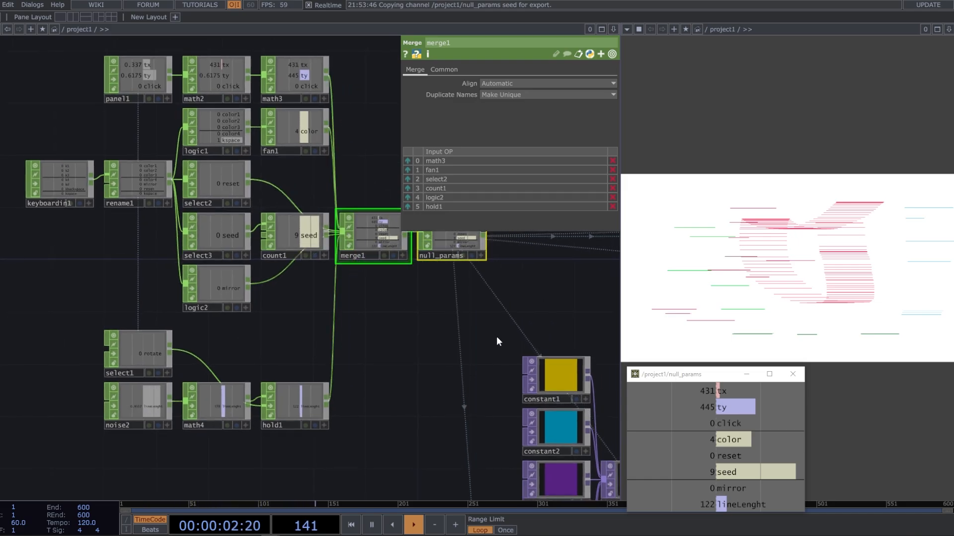
Move select1, noise2, math4 and hold1 down together to open more space below logic2
{"action": "scroll", "coordinate": [374, 300], "scroll_direction": "down", "scroll_amount": 4}
{"action": "right_click_drag", "start_coordinate": [342, 411], "coordinate": [233, 321]}
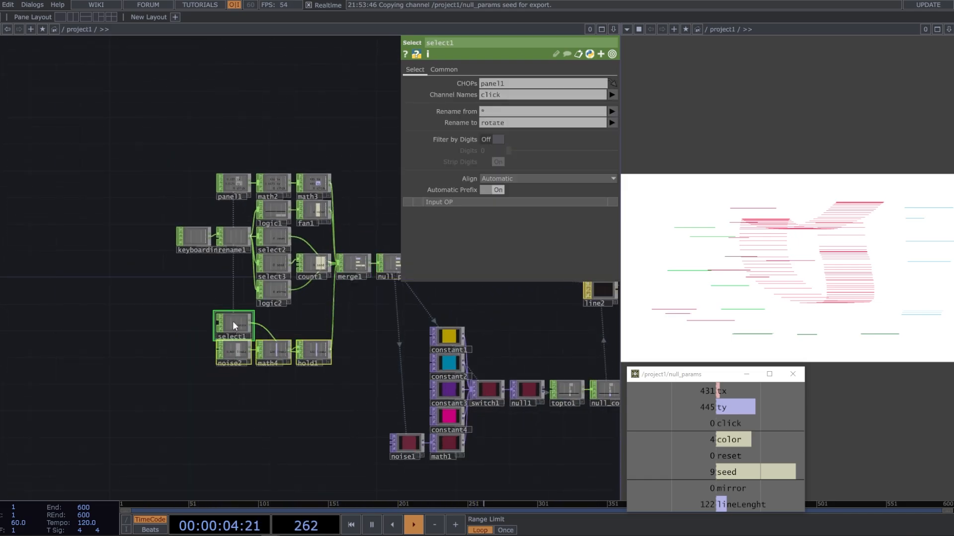
{"action": "left_click_drag", "start_coordinate": [233, 321], "coordinate": [233, 368]}
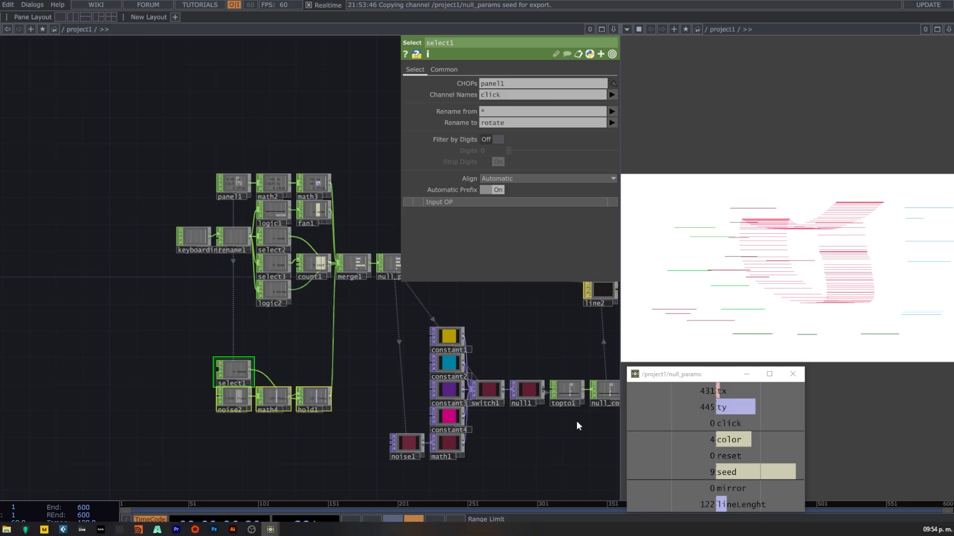
Test the brush by drawing strokes on the canvas, turning on mirror and switching to the yellow color
{"action": "mouse_move", "coordinate": [681, 229]}
{"action": "left_mouse_down"}
{"action": "mouse_move", "coordinate": [681, 261]}
{"action": "mouse_move", "coordinate": [708, 226]}
{"action": "mouse_move", "coordinate": [747, 203]}
{"action": "mouse_move", "coordinate": [851, 193]}
{"action": "left_mouse_up"}
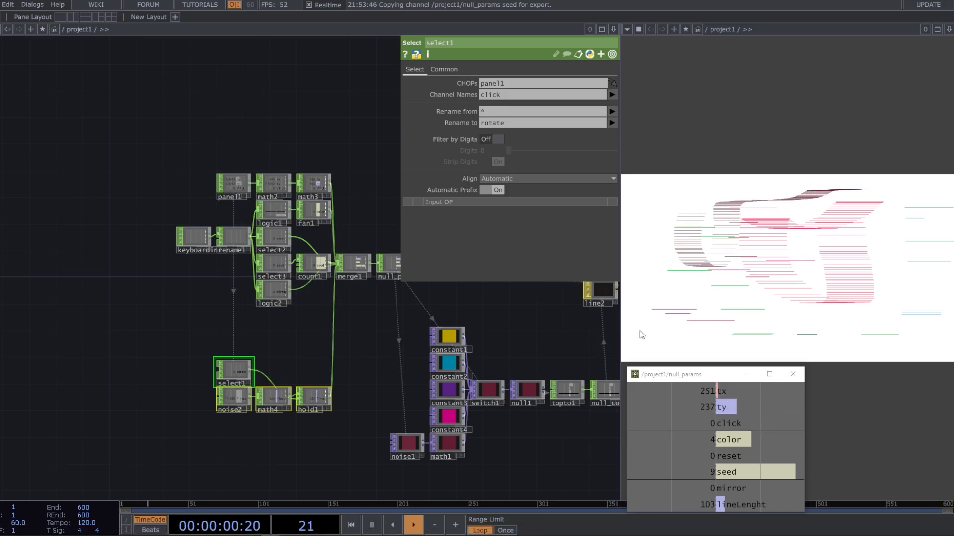
{"action": "middle_click_drag", "start_coordinate": [392, 456], "coordinate": [527, 450]}
{"action": "left_click_drag", "start_coordinate": [563, 455], "coordinate": [243, 459]}
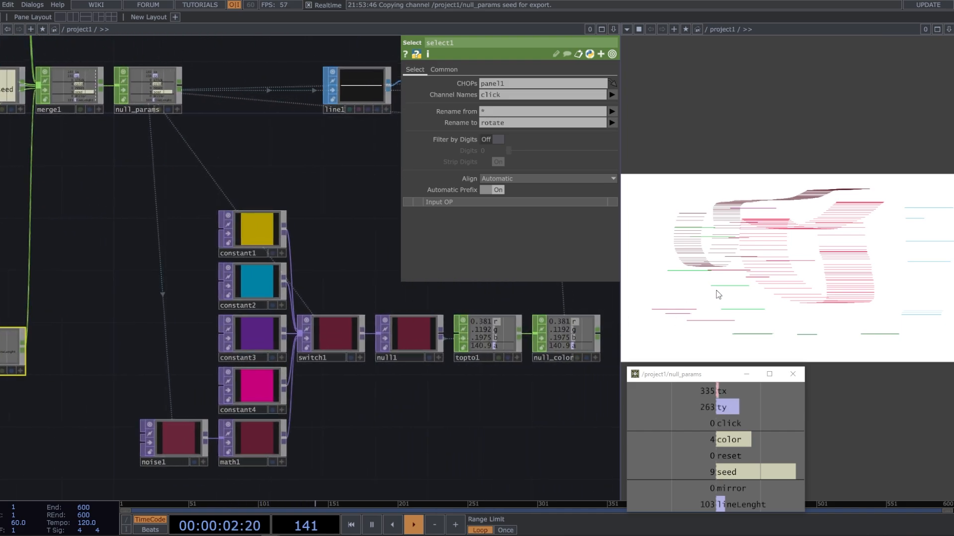
{"action": "mouse_move", "coordinate": [720, 293]}
{"action": "left_mouse_down"}
{"action": "mouse_move", "coordinate": [792, 270]}
{"action": "mouse_move", "coordinate": [783, 258]}
{"action": "mouse_move", "coordinate": [874, 249]}
{"action": "mouse_move", "coordinate": [889, 288]}
{"action": "mouse_move", "coordinate": [841, 301]}
{"action": "mouse_move", "coordinate": [741, 301]}
{"action": "mouse_move", "coordinate": [835, 246]}
{"action": "mouse_move", "coordinate": [765, 211]}
{"action": "mouse_move", "coordinate": [705, 233]}
{"action": "mouse_move", "coordinate": [665, 216]}
{"action": "left_mouse_up"}
{"action": "key", "text": "m"}
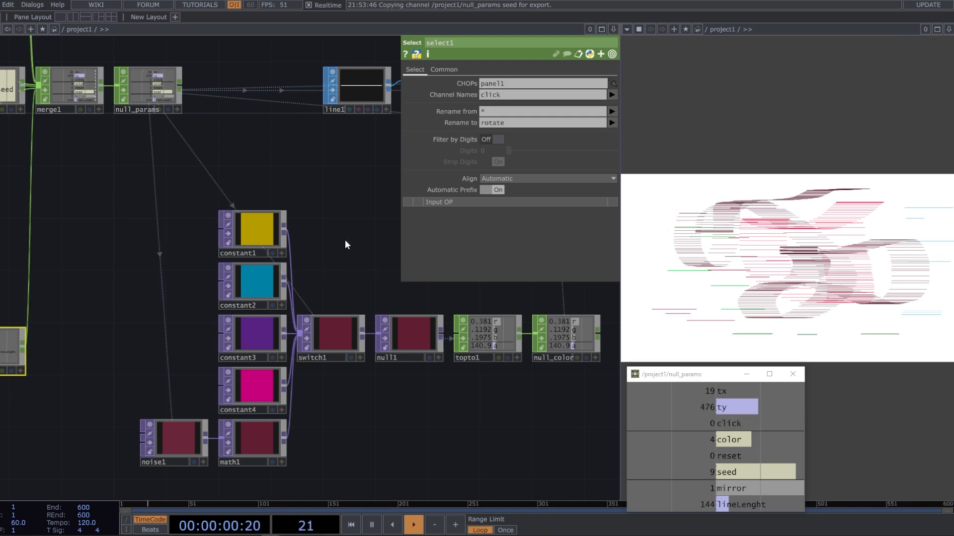
{"action": "left_click", "coordinate": [694, 276]}
{"action": "key", "text": "c"}
{"action": "left_click_drag", "start_coordinate": [697, 293], "coordinate": [712, 309]}
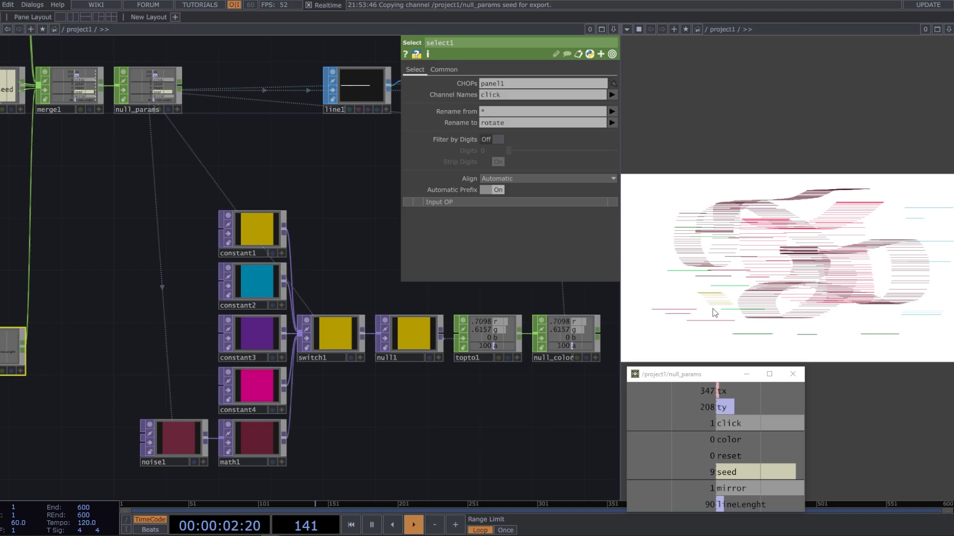
Rearrange the network so panel1 sits above keyboardin1 and select1 stands to the left of the noise2, math4 and hold1 chain
{"action": "left_click_drag", "start_coordinate": [186, 248], "coordinate": [552, 284]}
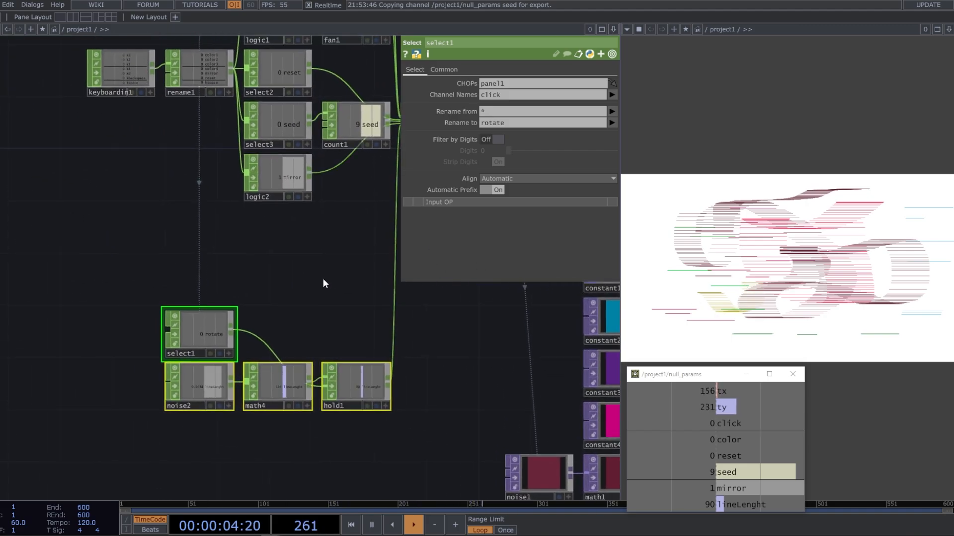
{"action": "left_click_drag", "start_coordinate": [256, 310], "coordinate": [306, 253]}
{"action": "left_click_drag", "start_coordinate": [324, 177], "coordinate": [198, 218]}
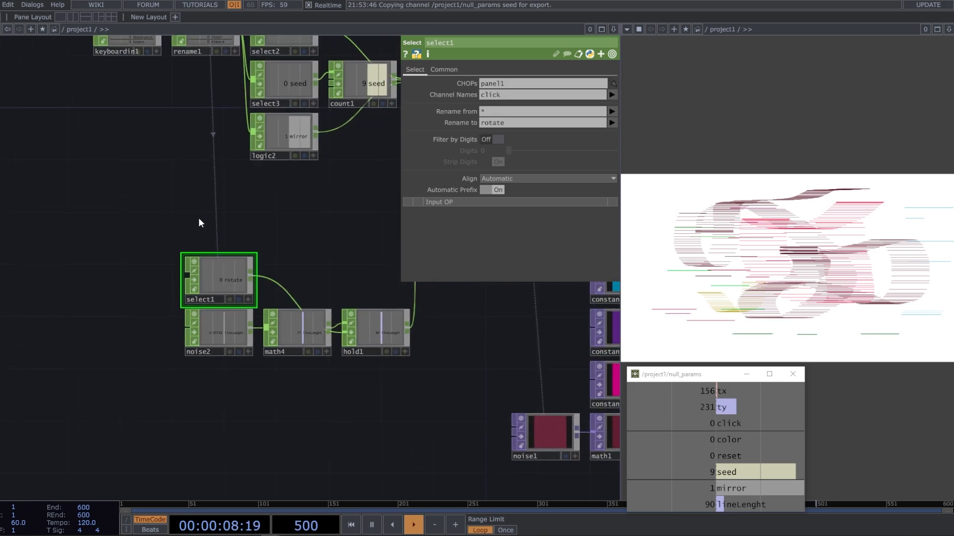
{"action": "left_click_drag", "start_coordinate": [194, 271], "coordinate": [115, 271]}
{"action": "left_click_drag", "start_coordinate": [231, 289], "coordinate": [357, 441]}
{"action": "left_click_drag", "start_coordinate": [285, 103], "coordinate": [213, 109]}
{"action": "left_click_drag", "start_coordinate": [315, 377], "coordinate": [315, 372]}
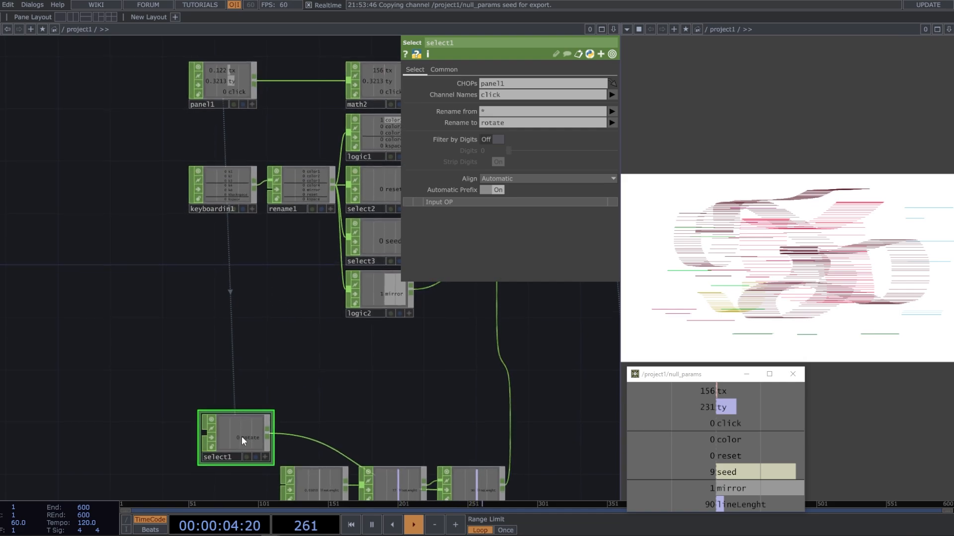
{"action": "left_click_drag", "start_coordinate": [242, 436], "coordinate": [228, 436]}
Add a Math CHOP branching from select1 and place it directly above noise2
{"action": "left_click_drag", "start_coordinate": [315, 421], "coordinate": [247, 304]}
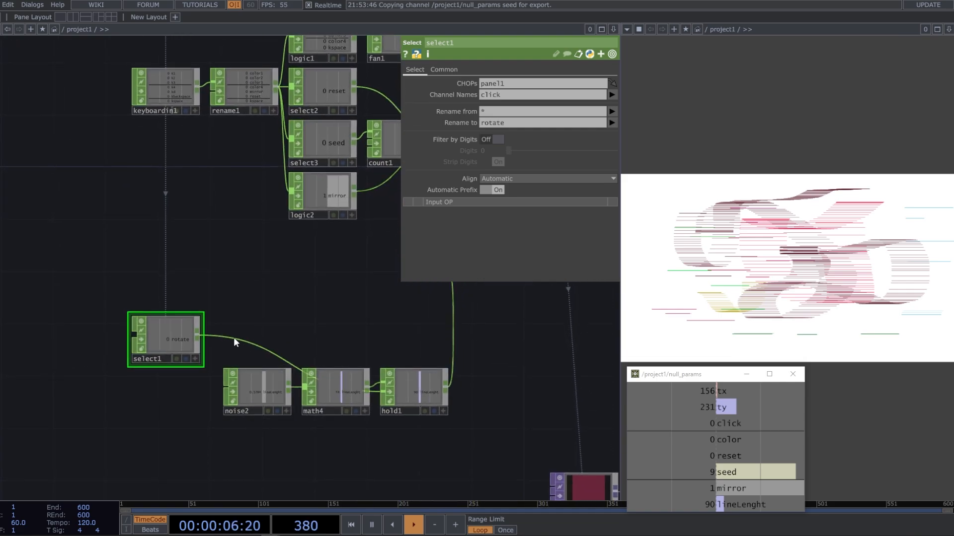
{"action": "left_click_drag", "start_coordinate": [286, 348], "coordinate": [317, 296]}
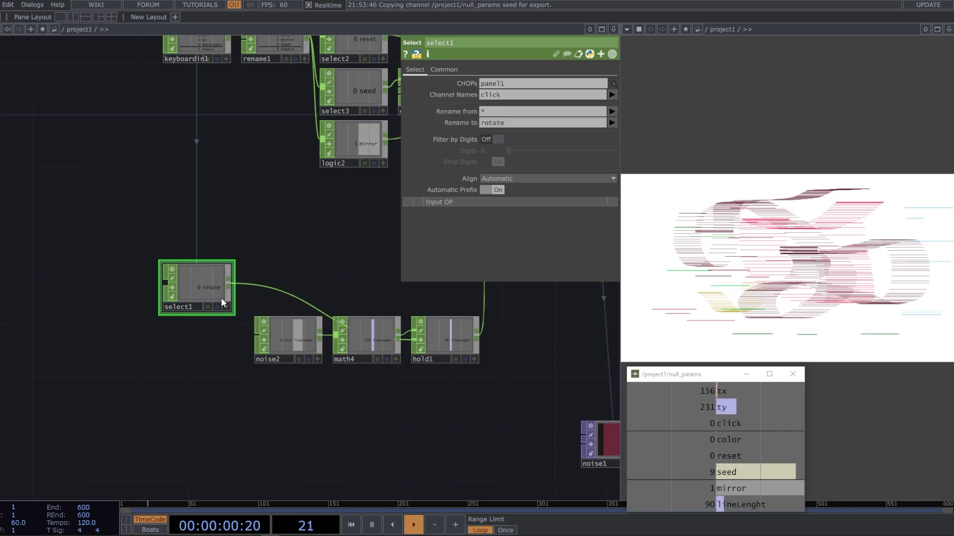
{"action": "right_click", "coordinate": [230, 282]}
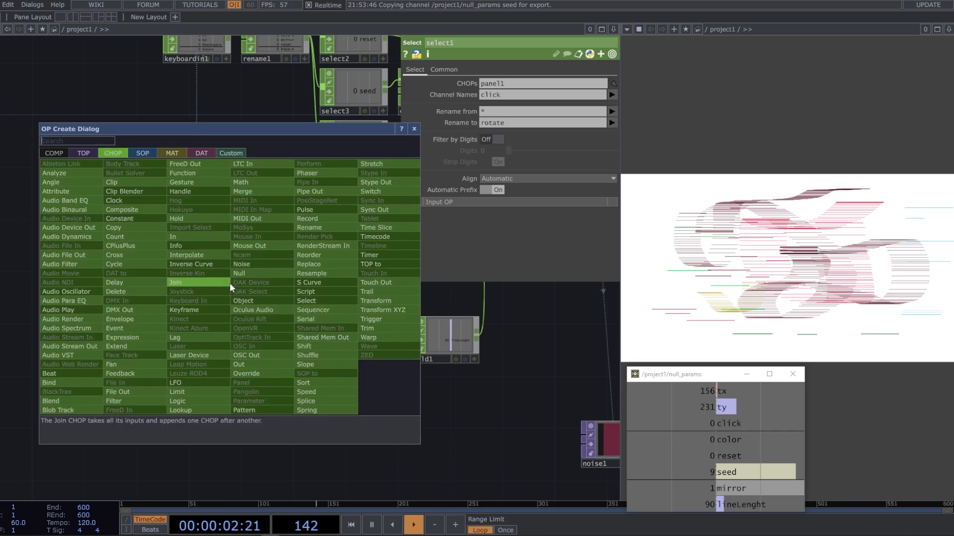
{"action": "type", "text": "math"}
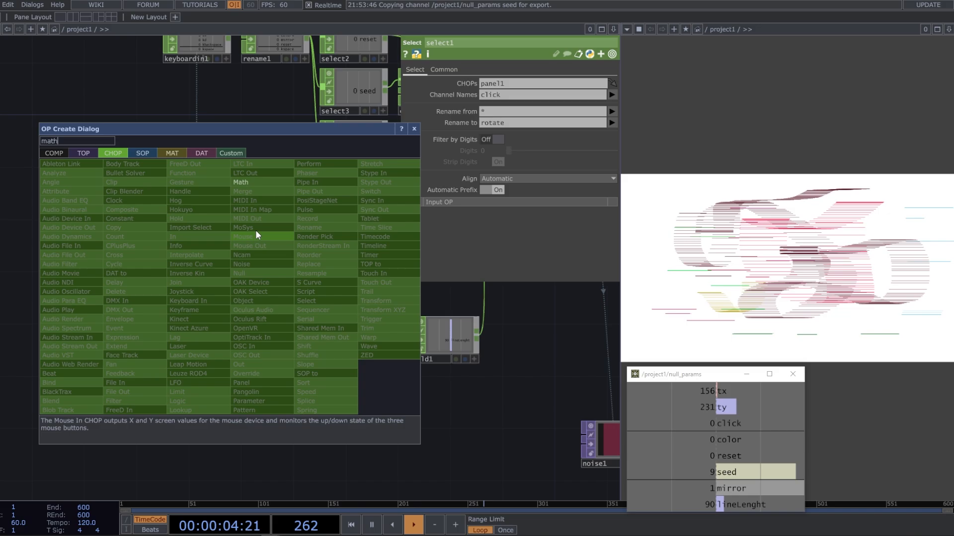
{"action": "left_click", "coordinate": [257, 178]}
{"action": "left_click", "coordinate": [284, 278]}
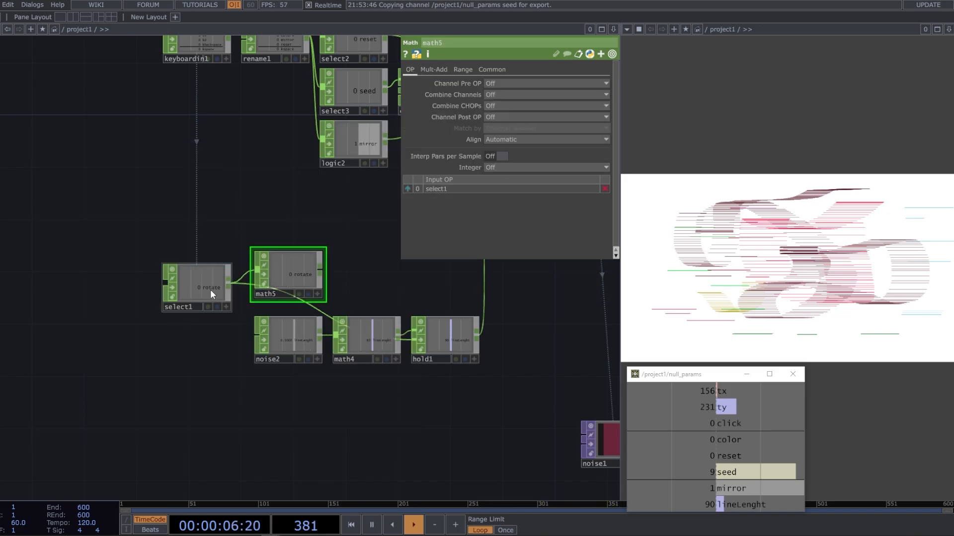
{"action": "left_click_drag", "start_coordinate": [215, 308], "coordinate": [215, 322]}
{"action": "left_click_drag", "start_coordinate": [284, 277], "coordinate": [286, 289]}
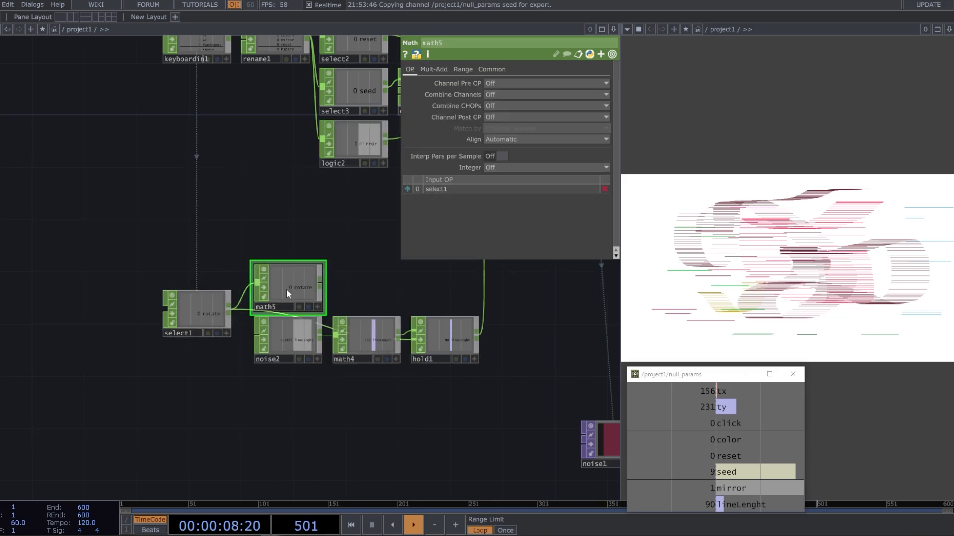
Add a Speed CHOP after math5 and place it above math4
{"action": "left_click_drag", "start_coordinate": [353, 287], "coordinate": [311, 280]}
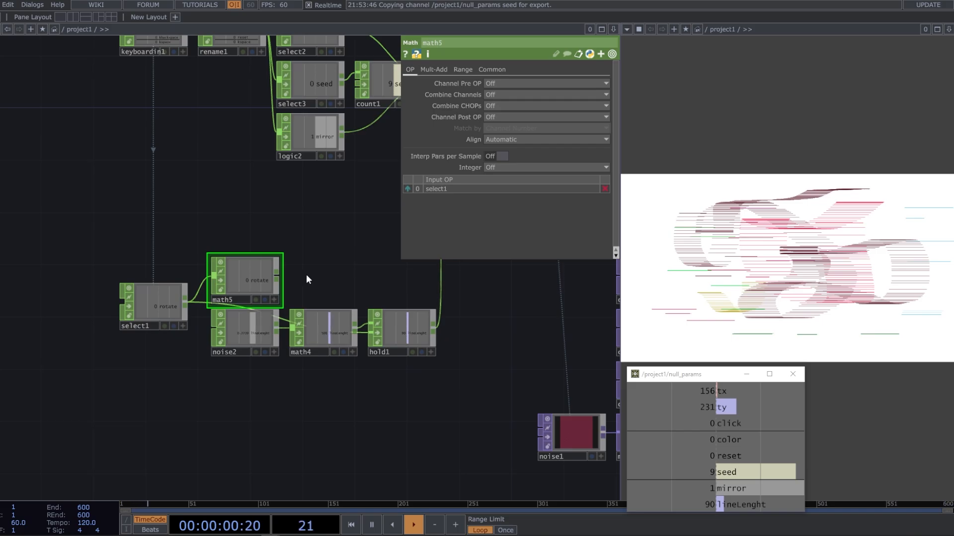
{"action": "right_click", "coordinate": [279, 281]}
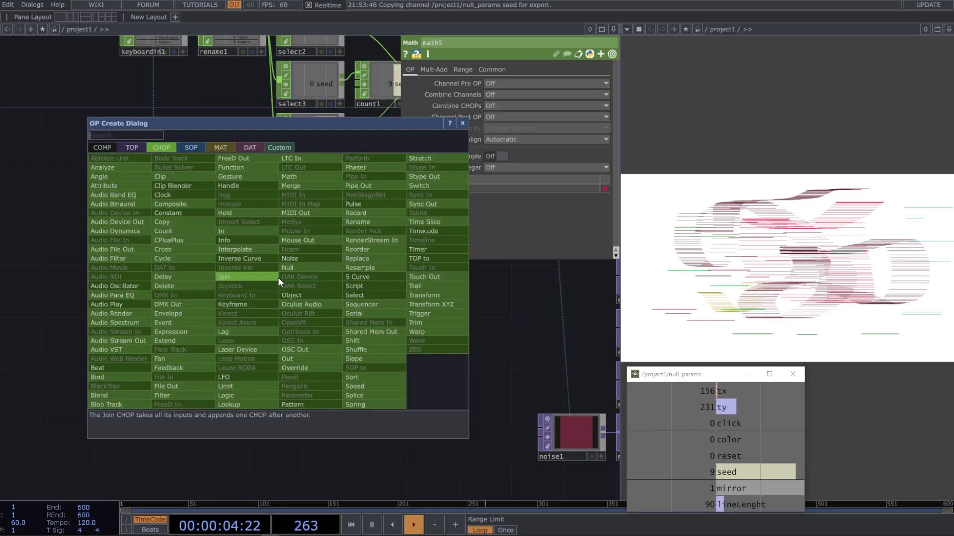
{"action": "type", "text": "spe"}
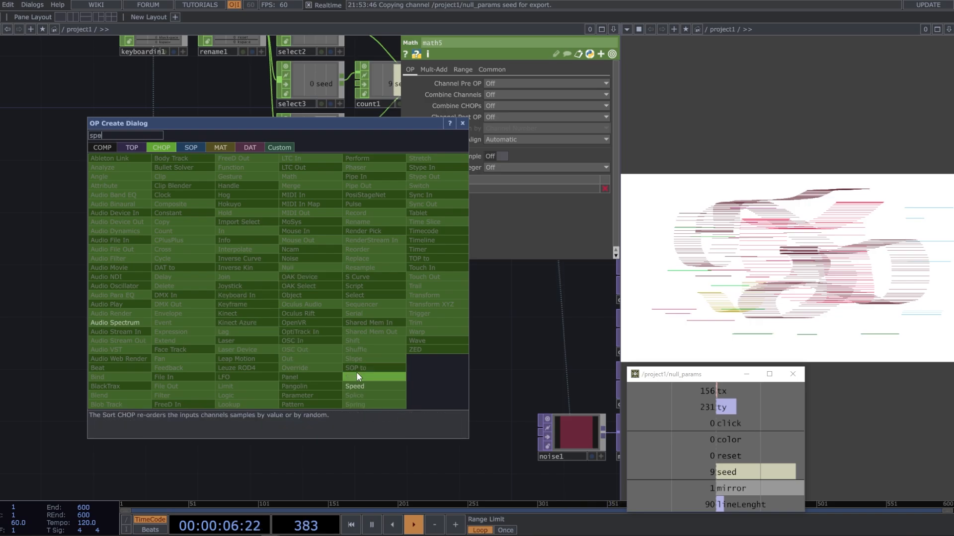
{"action": "left_click", "coordinate": [356, 386]}
{"action": "left_click", "coordinate": [324, 279]}
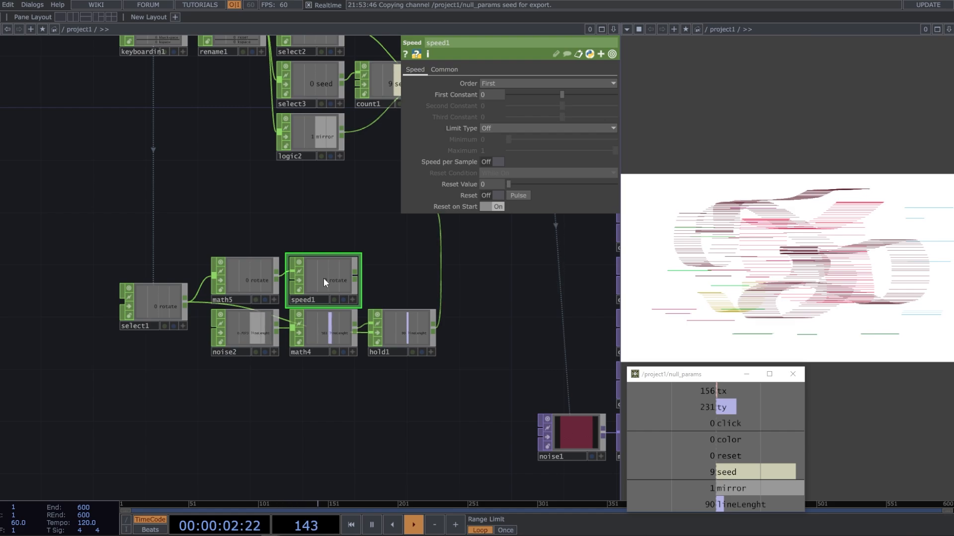
Set speed1's Limit Type to Loop with a Maximum of 7
{"action": "left_click", "coordinate": [487, 128]}
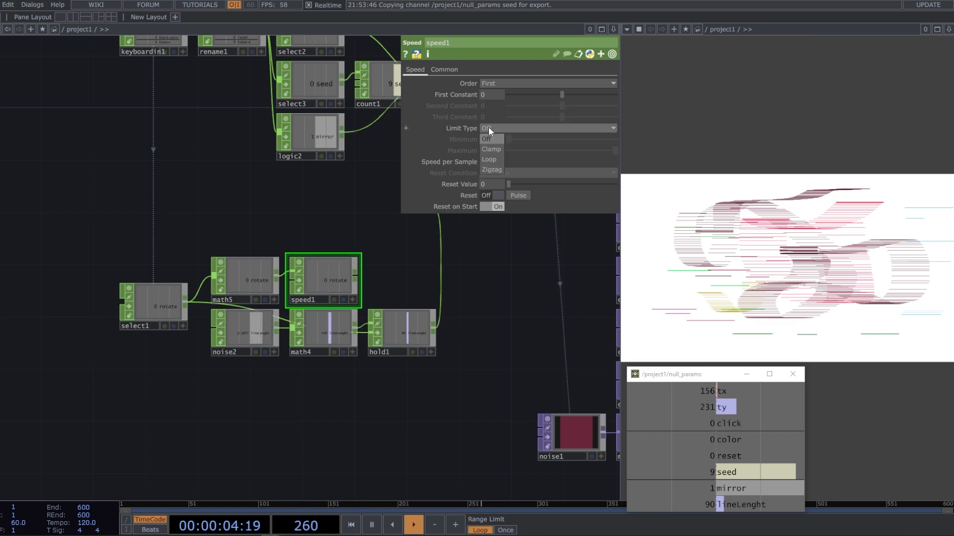
{"action": "left_click", "coordinate": [496, 158]}
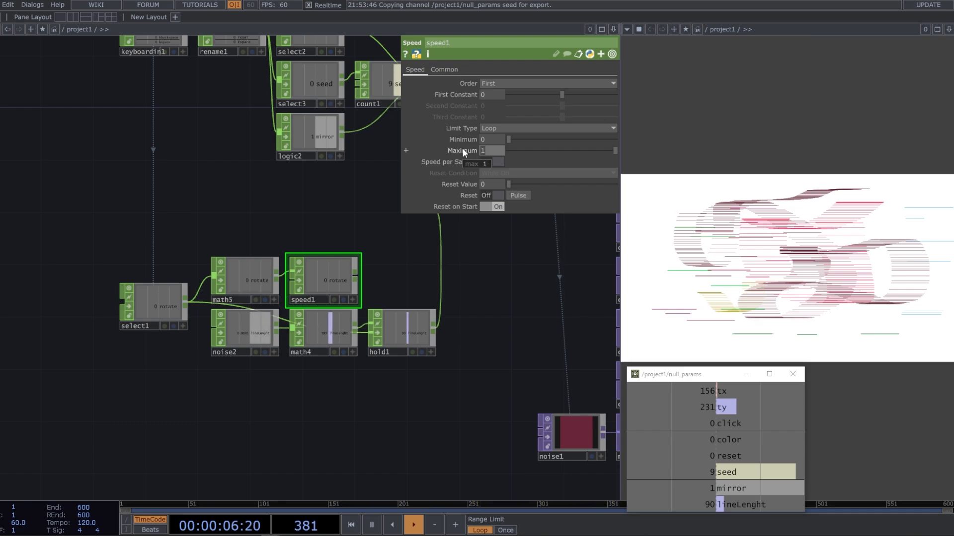
{"action": "type", "text": "7"}
{"action": "key", "text": "Return"}
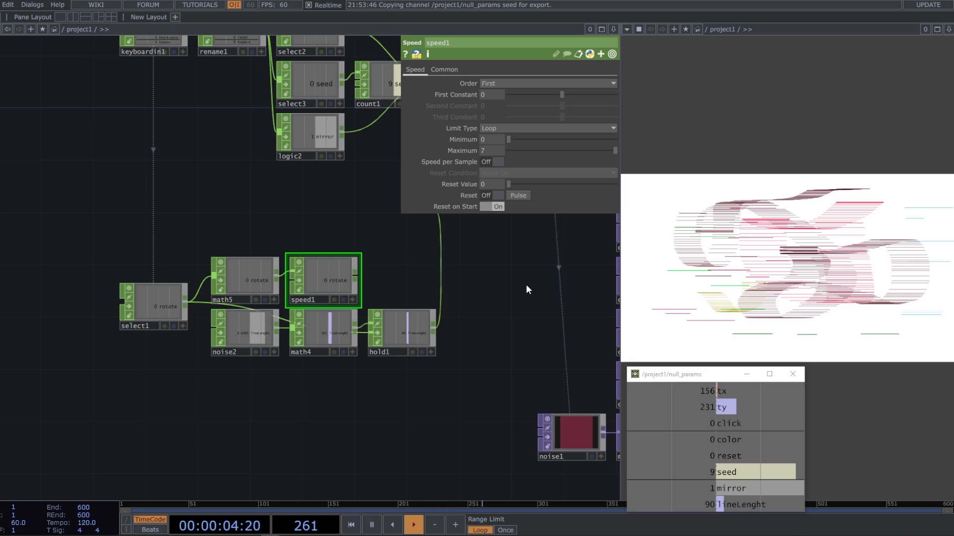
Add a Math CHOP after speed1 and place it above hold1
{"action": "right_click", "coordinate": [356, 277]}
{"action": "type", "text": "math"}
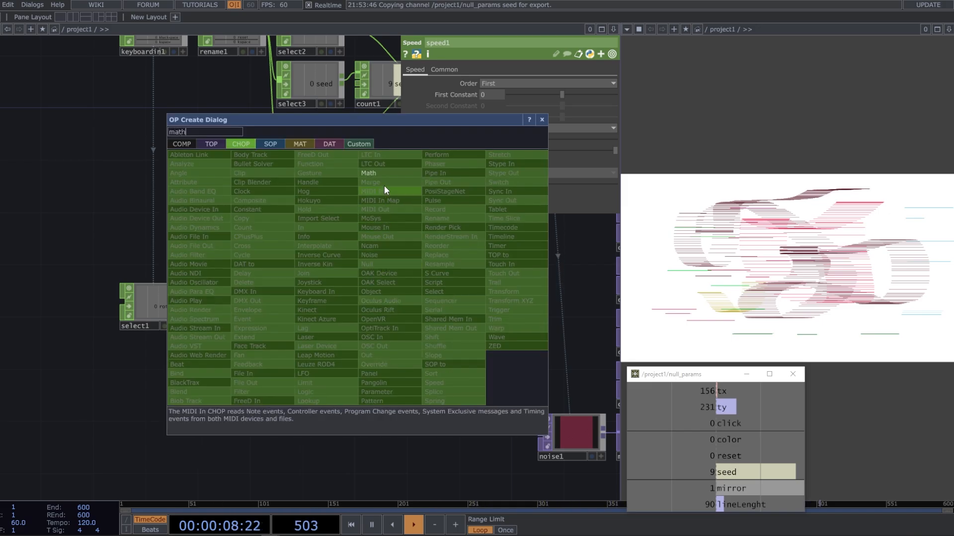
{"action": "left_click", "coordinate": [384, 173]}
{"action": "left_click", "coordinate": [407, 272]}
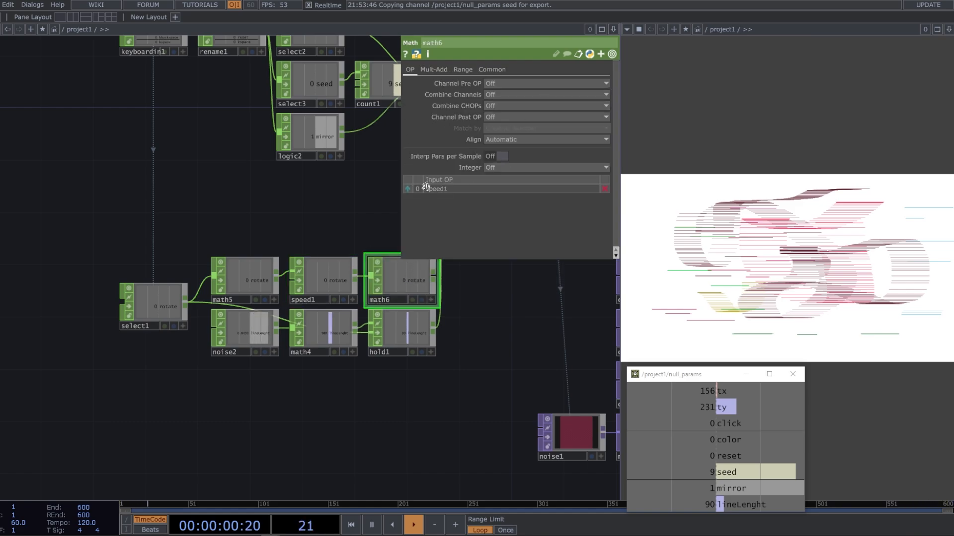
Check speed1's loop limits and set the upper To Range value of math6 to 360
{"action": "left_click", "coordinate": [347, 270]}
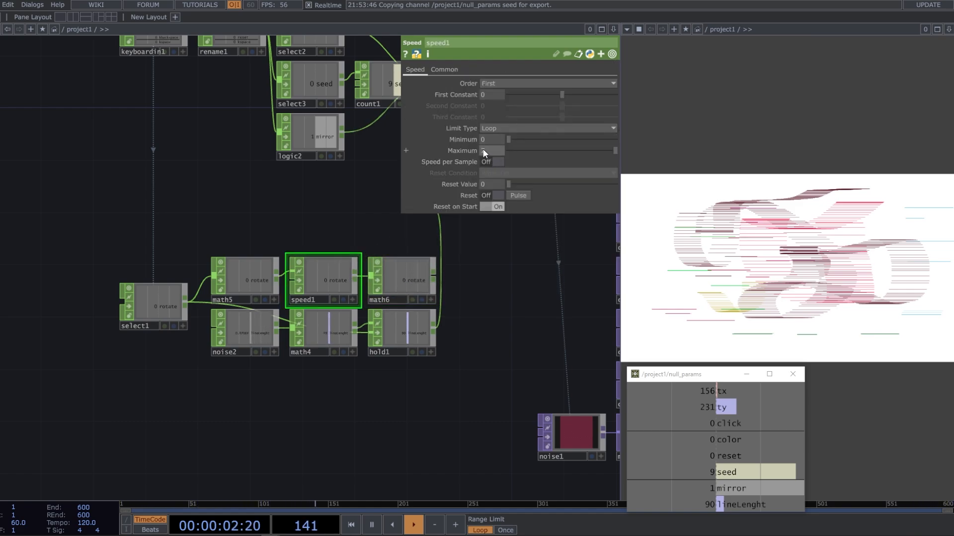
{"action": "left_click", "coordinate": [412, 267]}
{"action": "left_click_drag", "start_coordinate": [350, 230], "coordinate": [307, 231]}
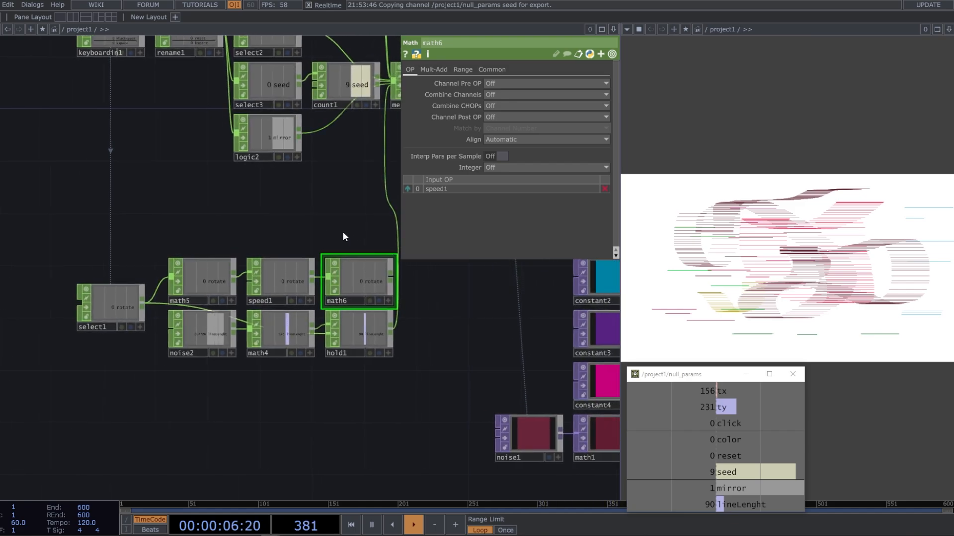
{"action": "left_click", "coordinate": [460, 69]}
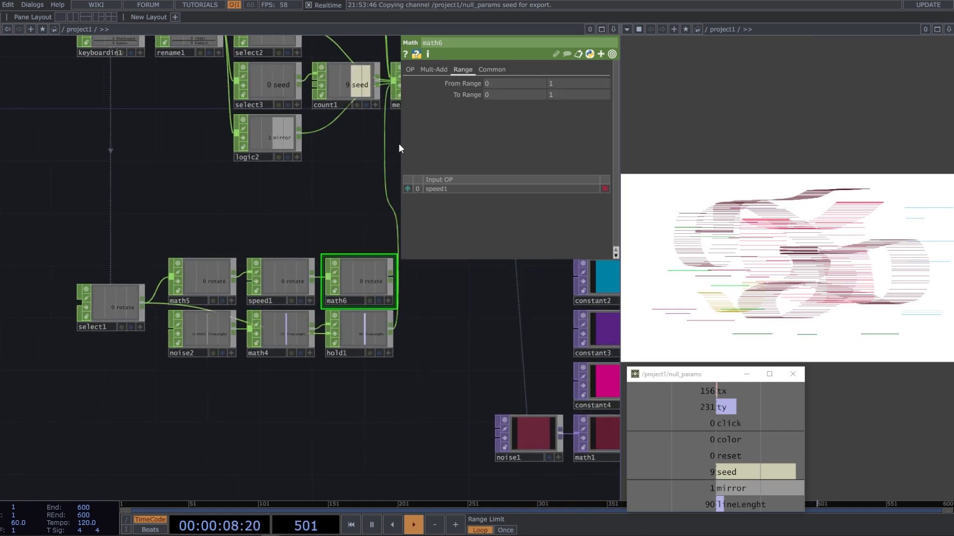
{"action": "left_click", "coordinate": [298, 267]}
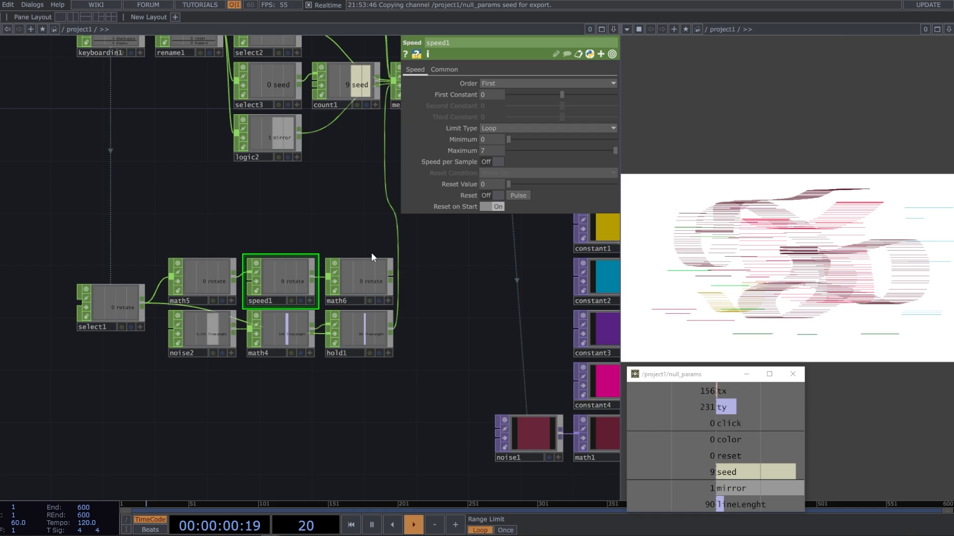
{"action": "left_click", "coordinate": [386, 256]}
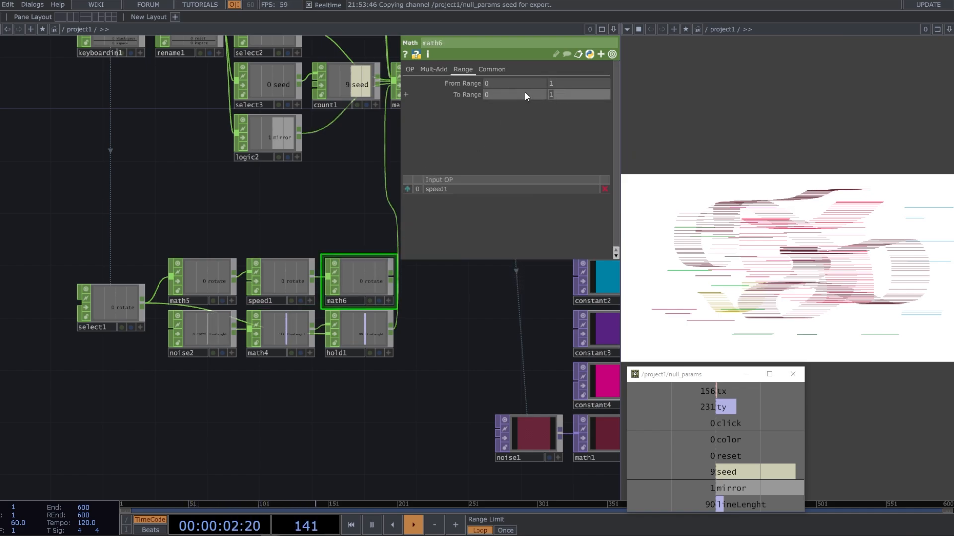
{"action": "type", "text": "360"}
{"action": "key", "text": "Return"}
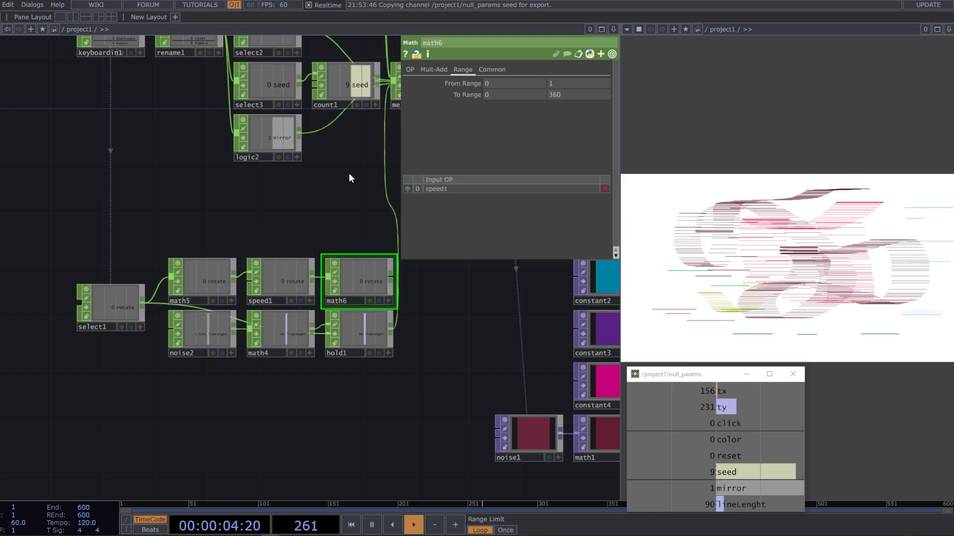
Set speed1's Maximum back to 7 and reference it in the upper From Range value of math6
{"action": "left_click", "coordinate": [268, 276]}
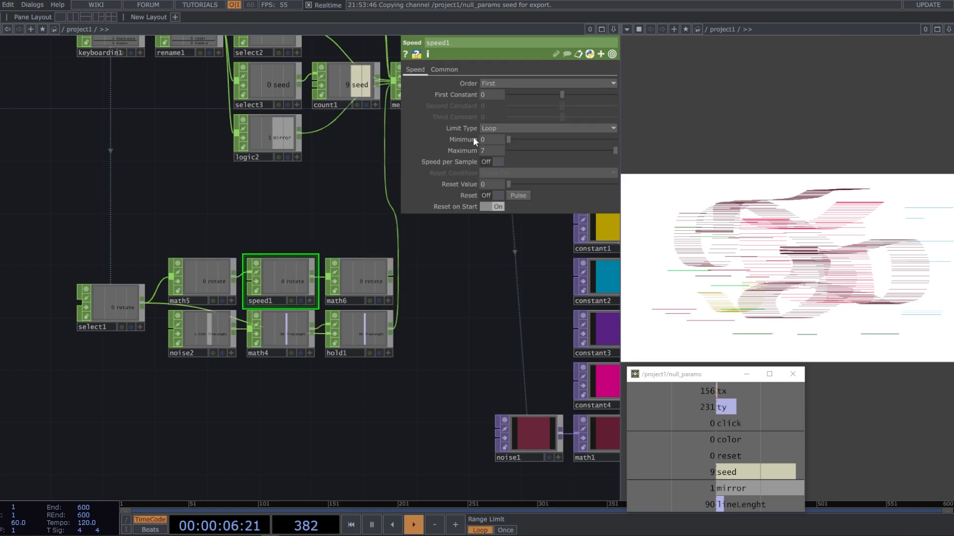
{"action": "left_click_drag", "start_coordinate": [466, 152], "coordinate": [461, 150]}
{"action": "left_click", "coordinate": [473, 149]}
{"action": "left_click", "coordinate": [494, 150]}
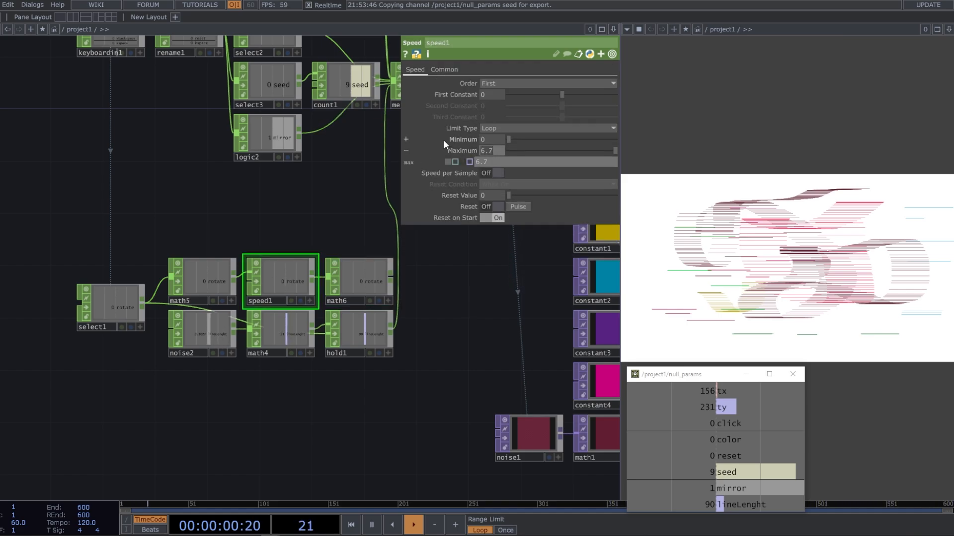
{"action": "type", "text": "7"}
{"action": "key", "text": "Return"}
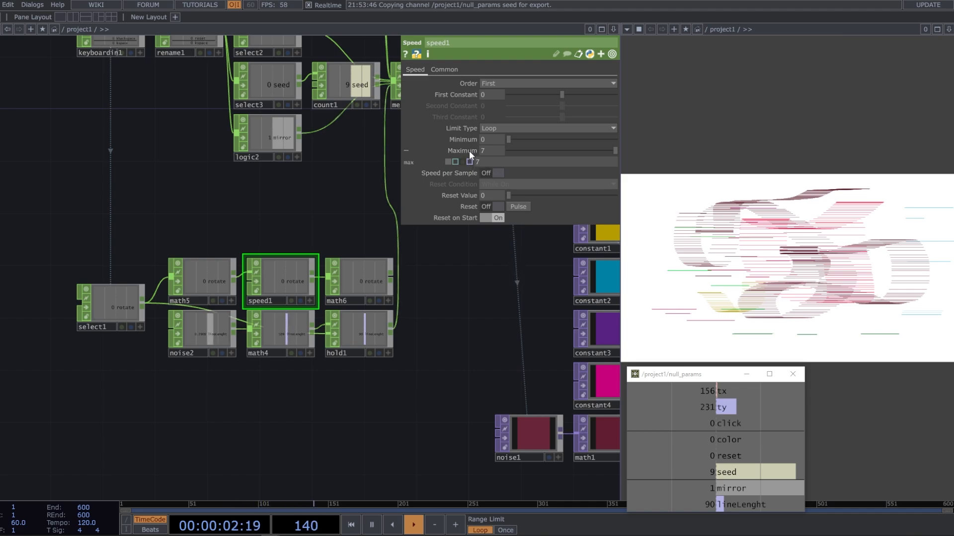
{"action": "left_click", "coordinate": [361, 288]}
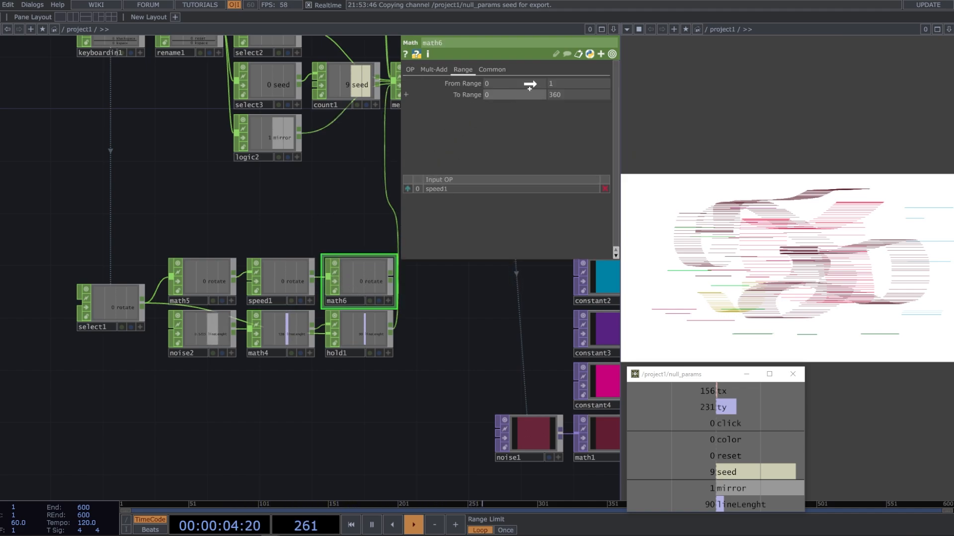
{"action": "left_click_drag", "start_coordinate": [507, 83], "coordinate": [568, 83]}
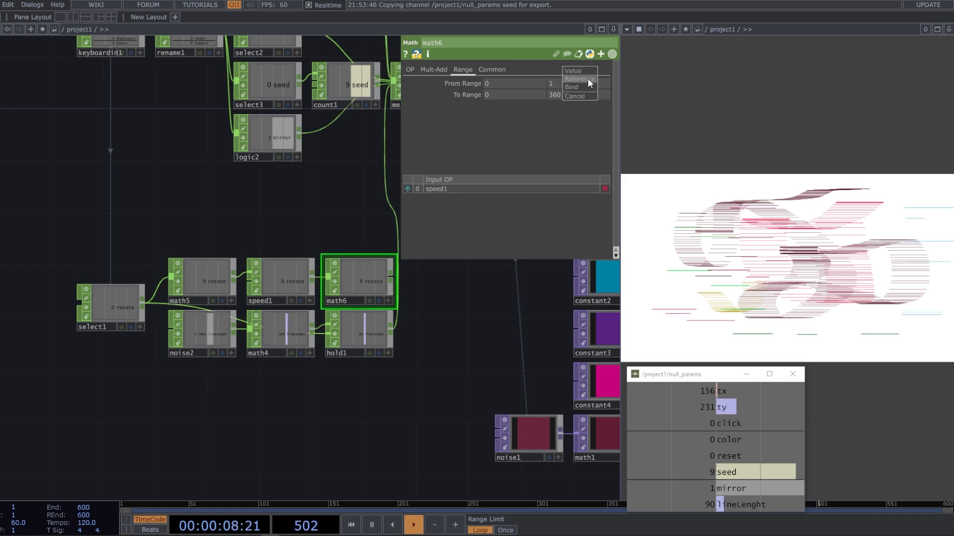
{"action": "left_click", "coordinate": [588, 79]}
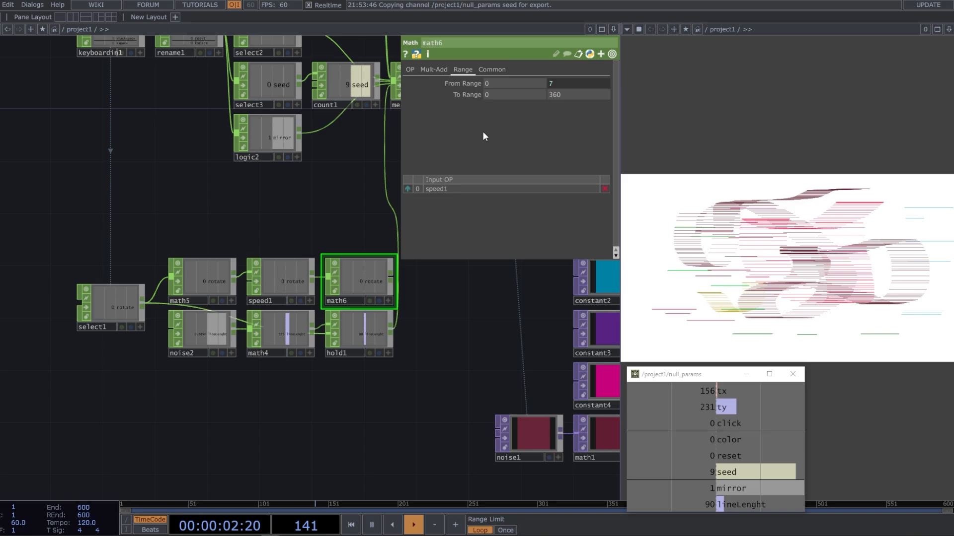
Move the select1, rotate and line length CHOPs up directly below logic2
{"action": "left_click_drag", "start_coordinate": [491, 323], "coordinate": [334, 380]}
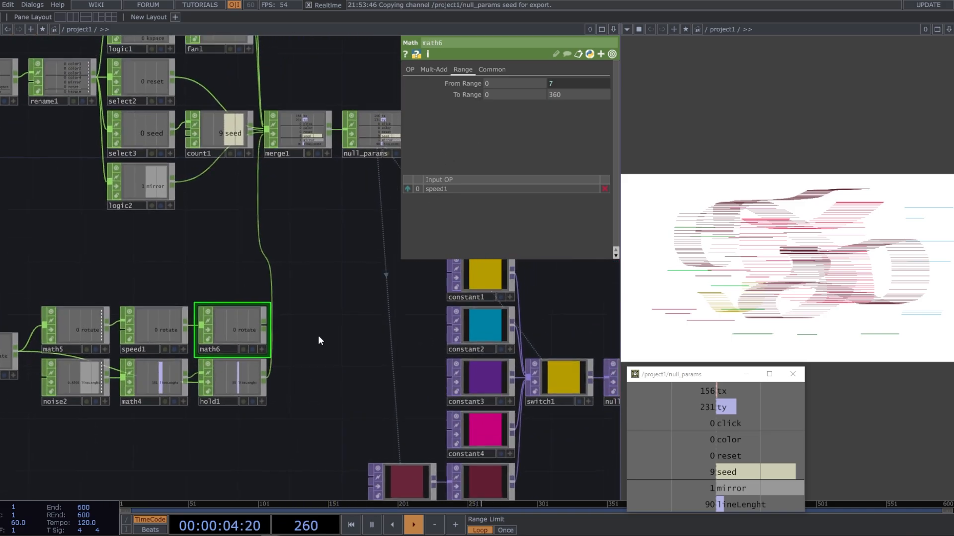
{"action": "left_click_drag", "start_coordinate": [184, 255], "coordinate": [281, 220]}
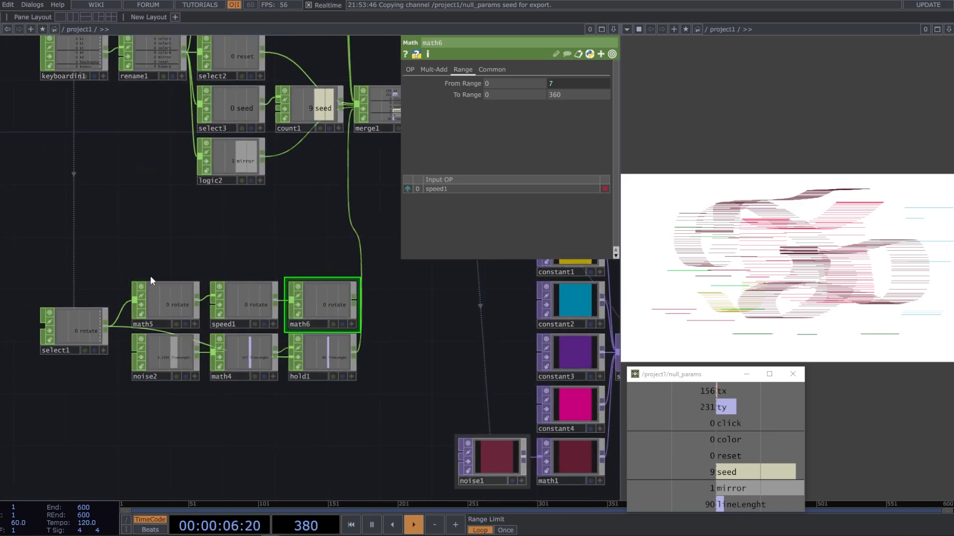
{"action": "right_click_drag", "start_coordinate": [379, 409], "coordinate": [61, 252]}
{"action": "left_click_drag", "start_coordinate": [162, 294], "coordinate": [148, 202]}
Connect math6 to merge1 and order it above hold1 in the input list
{"action": "left_click_drag", "start_coordinate": [325, 344], "coordinate": [215, 368]}
{"action": "scroll", "coordinate": [253, 211], "scroll_direction": "up", "scroll_amount": 5}
{"action": "left_click_drag", "start_coordinate": [300, 258], "coordinate": [361, 351]}
{"action": "left_click_drag", "start_coordinate": [277, 334], "coordinate": [350, 142]}
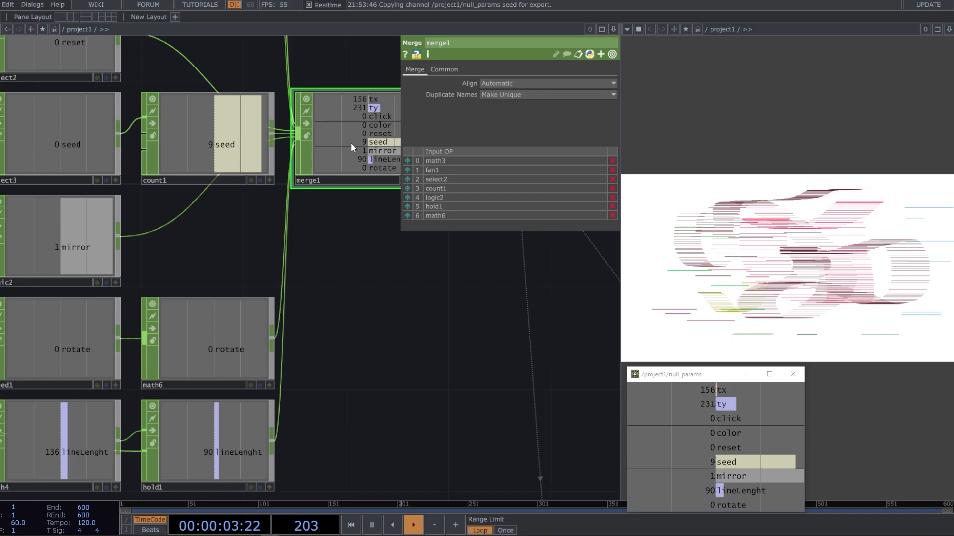
{"action": "left_click", "coordinate": [407, 216]}
Drive the Z rotation of transform1 with a CHOP reference to the rotate channel of null_params
{"action": "left_click_drag", "start_coordinate": [417, 297], "coordinate": [294, 193]}
{"action": "scroll", "coordinate": [268, 256], "scroll_direction": "down", "scroll_amount": 5}
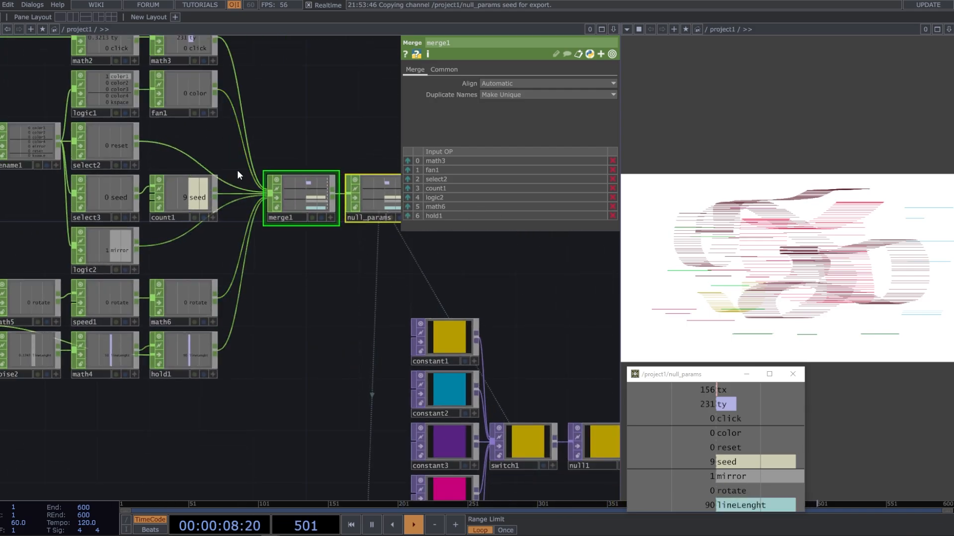
{"action": "left_click_drag", "start_coordinate": [364, 291], "coordinate": [277, 267]}
{"action": "left_click_drag", "start_coordinate": [487, 282], "coordinate": [291, 347]}
{"action": "left_click", "coordinate": [353, 232]}
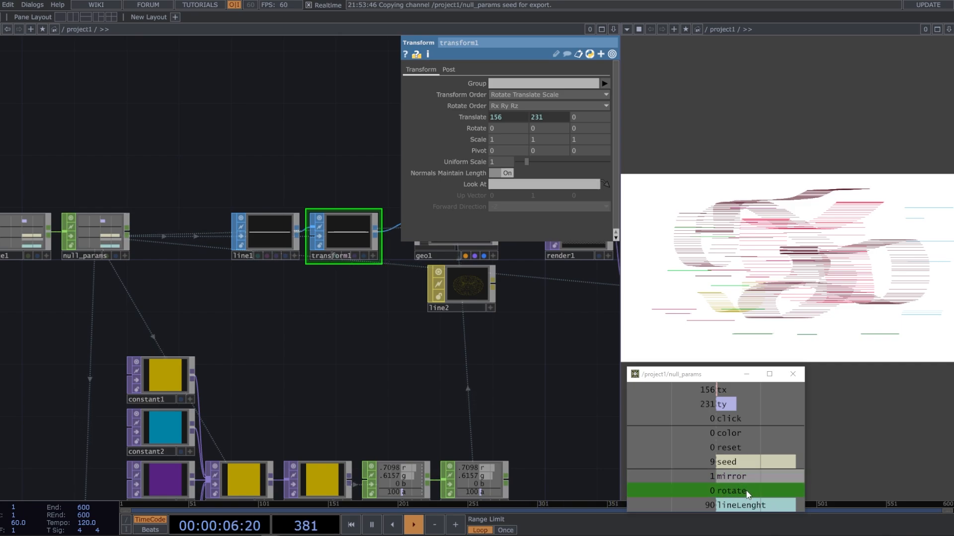
{"action": "left_click_drag", "start_coordinate": [466, 351], "coordinate": [668, 312]}
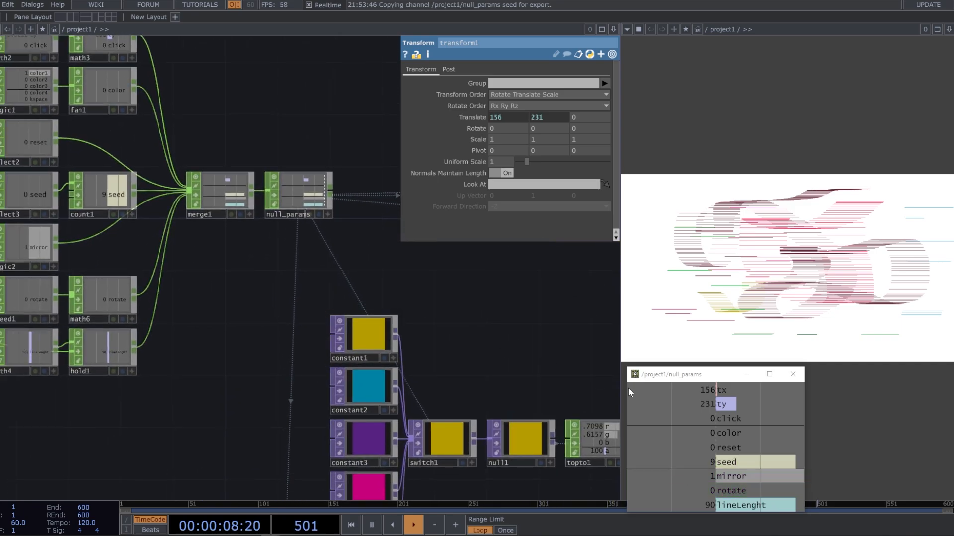
{"action": "left_click_drag", "start_coordinate": [327, 298], "coordinate": [174, 364]}
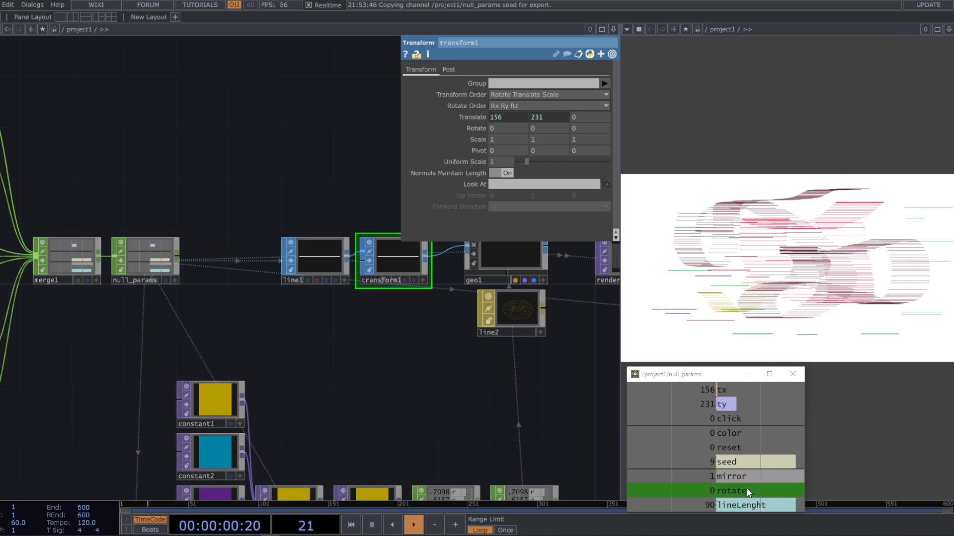
{"action": "left_click", "coordinate": [474, 128]}
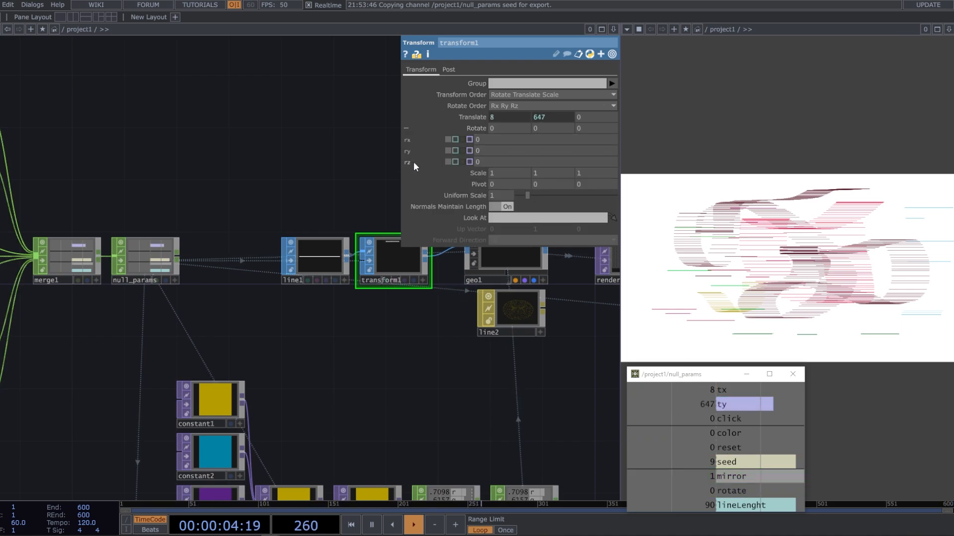
{"action": "left_click_drag", "start_coordinate": [747, 494], "coordinate": [496, 151]}
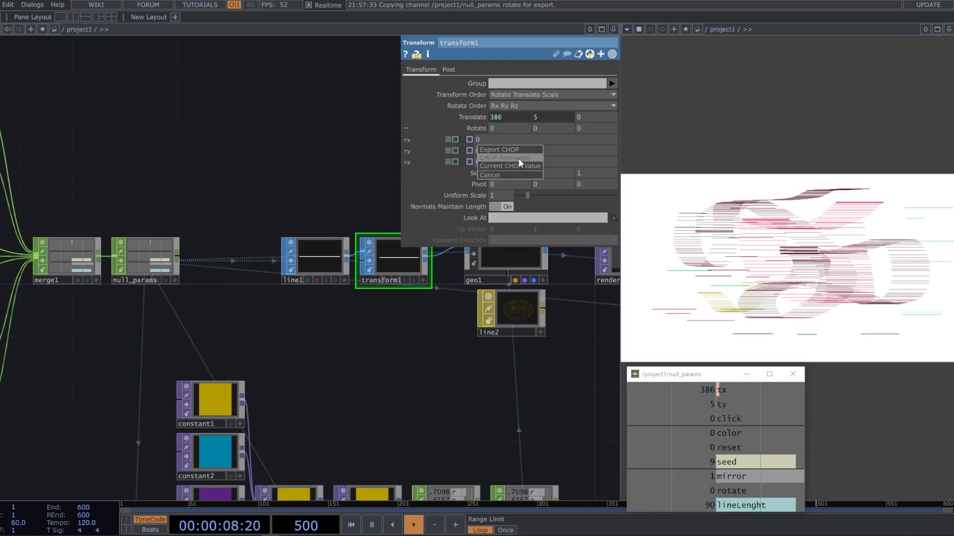
{"action": "left_click", "coordinate": [512, 158]}
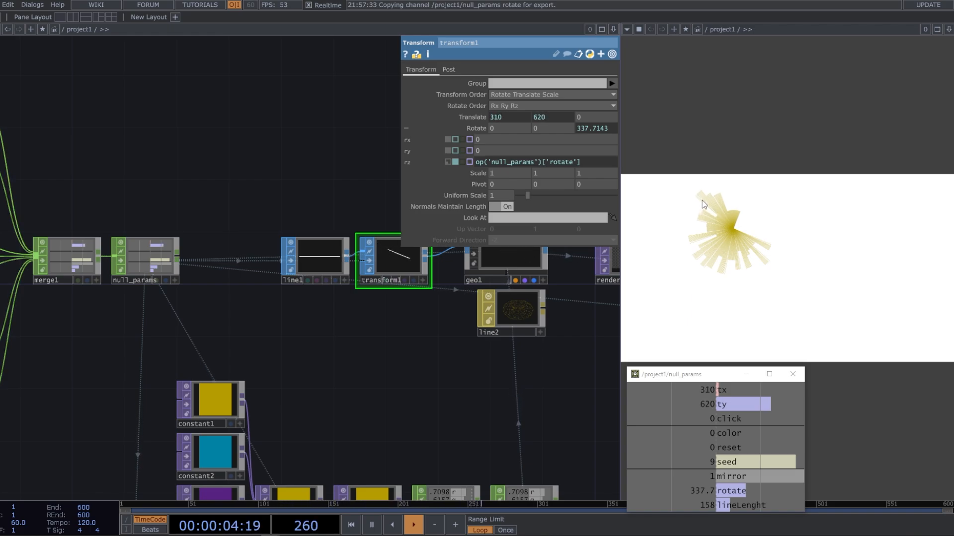
Draw rotating test strokes on the canvas, switching the brush to the second color
{"action": "left_click", "coordinate": [803, 224]}
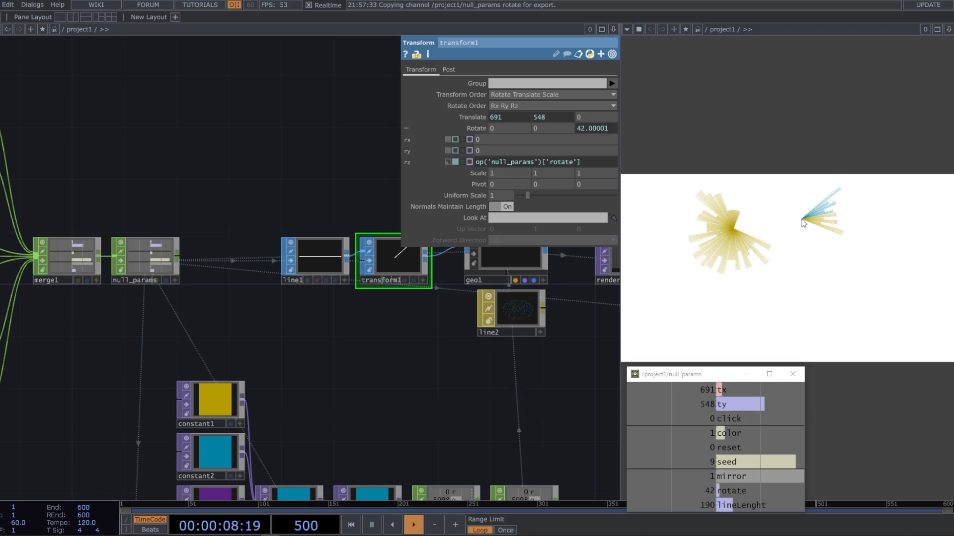
{"action": "left_click", "coordinate": [805, 224]}
{"action": "mouse_move", "coordinate": [806, 230]}
{"action": "left_mouse_down"}
{"action": "mouse_move", "coordinate": [897, 248]}
{"action": "mouse_move", "coordinate": [884, 266]}
{"action": "mouse_move", "coordinate": [847, 268]}
{"action": "mouse_move", "coordinate": [837, 298]}
{"action": "mouse_move", "coordinate": [883, 282]}
{"action": "mouse_move", "coordinate": [927, 293]}
{"action": "mouse_move", "coordinate": [927, 282]}
{"action": "mouse_move", "coordinate": [890, 275]}
{"action": "left_mouse_up"}
{"action": "left_click_drag", "start_coordinate": [763, 294], "coordinate": [764, 298]}
Reference logic2's mirror channel in the Multiply parameter of math5
{"action": "left_click_drag", "start_coordinate": [389, 327], "coordinate": [495, 306]}
{"action": "scroll", "coordinate": [429, 325], "scroll_direction": "down", "scroll_amount": 2}
{"action": "scroll", "coordinate": [251, 288], "scroll_direction": "up", "scroll_amount": 3}
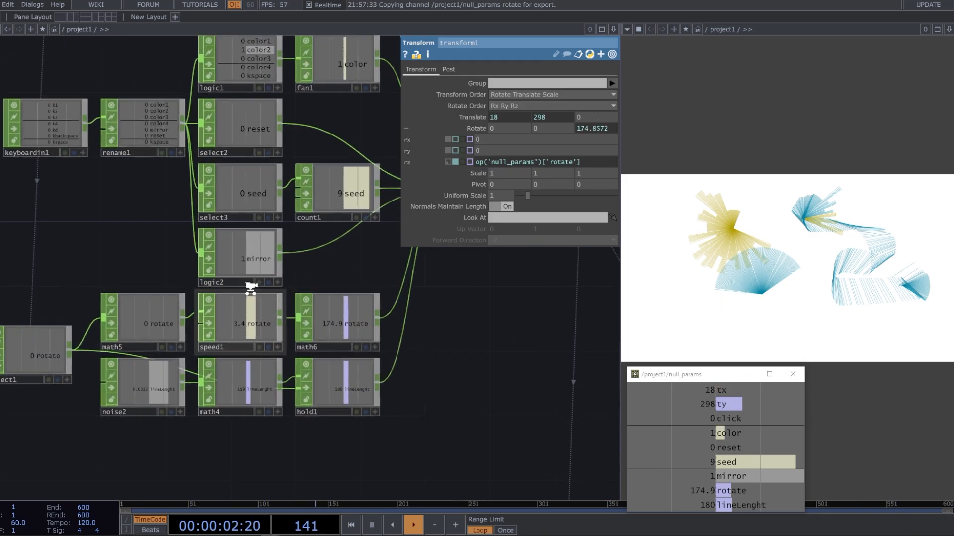
{"action": "left_click", "coordinate": [230, 257]}
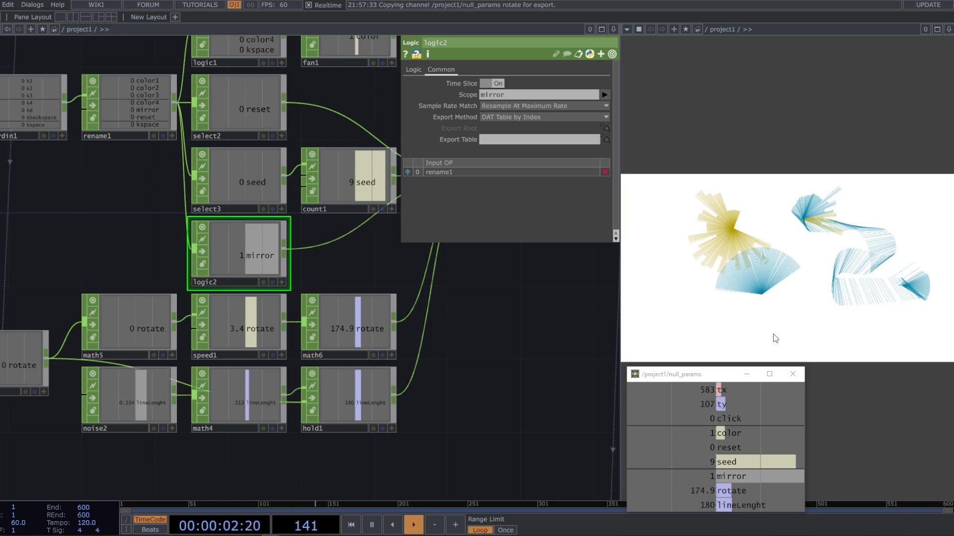
{"action": "left_click_drag", "start_coordinate": [338, 286], "coordinate": [374, 282]}
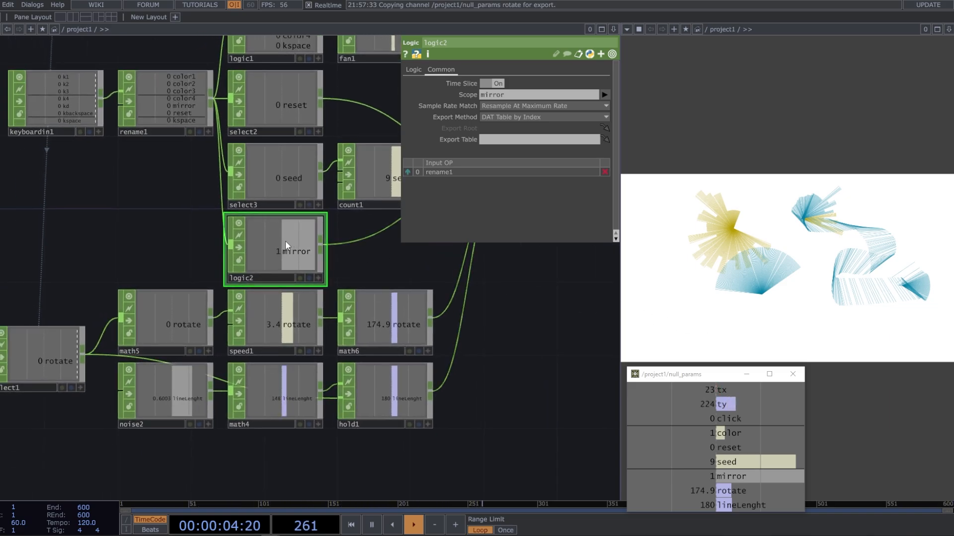
{"action": "left_click", "coordinate": [318, 278]}
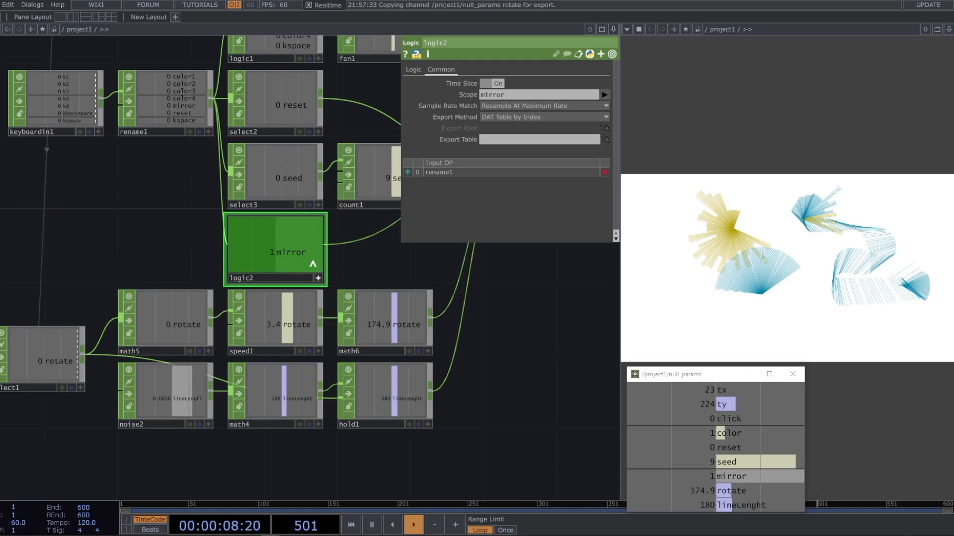
{"action": "mouse_move", "coordinate": [170, 240]}
{"action": "left_mouse_down"}
{"action": "mouse_move", "coordinate": [200, 229]}
{"action": "mouse_move", "coordinate": [158, 252]}
{"action": "left_mouse_up"}
{"action": "left_click", "coordinate": [211, 306]}
{"action": "left_click", "coordinate": [444, 71]}
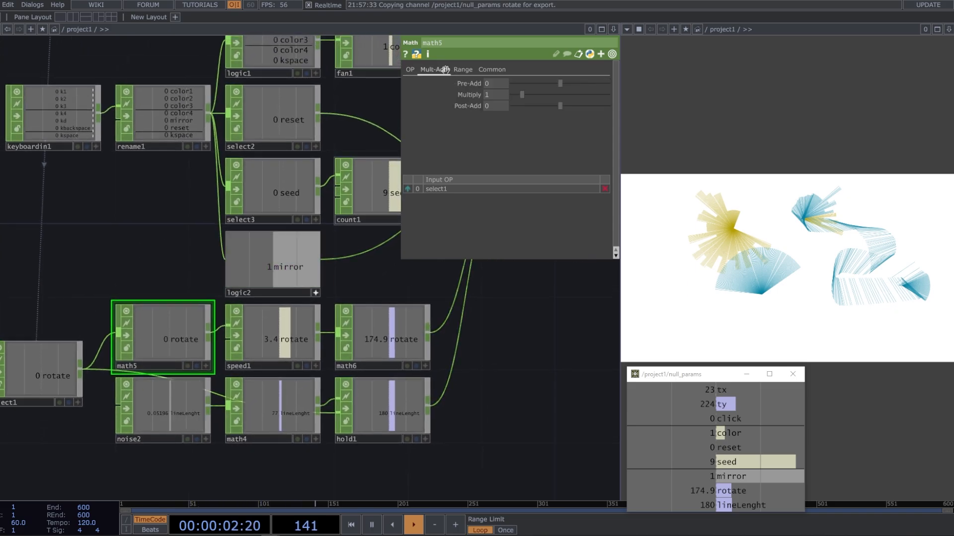
{"action": "left_click_drag", "start_coordinate": [520, 108], "coordinate": [473, 94]}
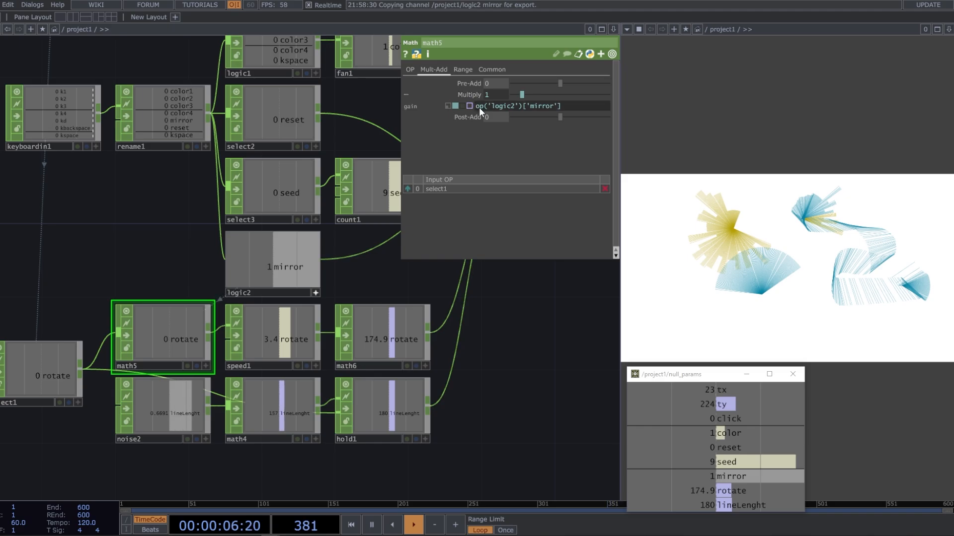
Widen the parameter window and change math5's Multiply expression to -1 if op('logic2')['mirror'] else 1
{"action": "left_click_drag", "start_coordinate": [401, 106], "coordinate": [309, 106]}
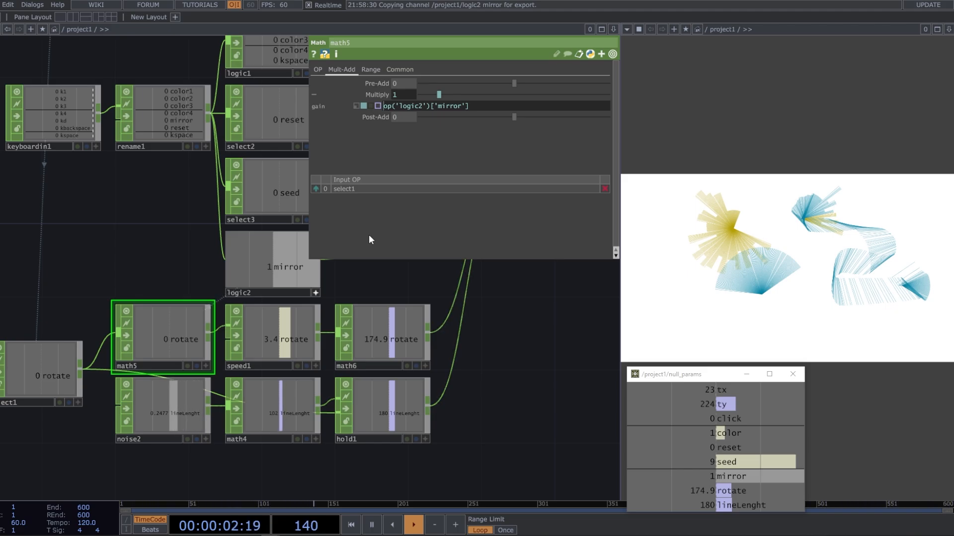
{"action": "type", "text": "-1 *"}
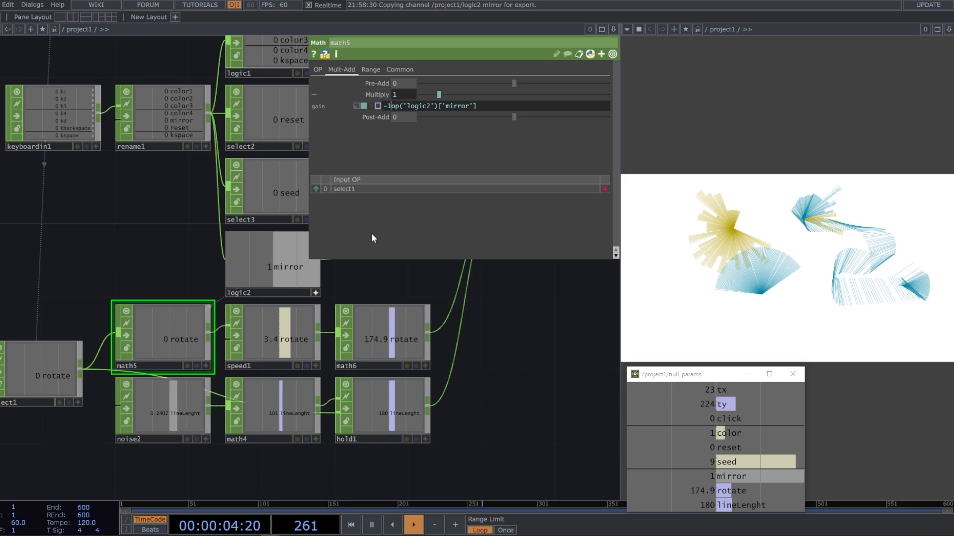
{"action": "type", "text": "f"}
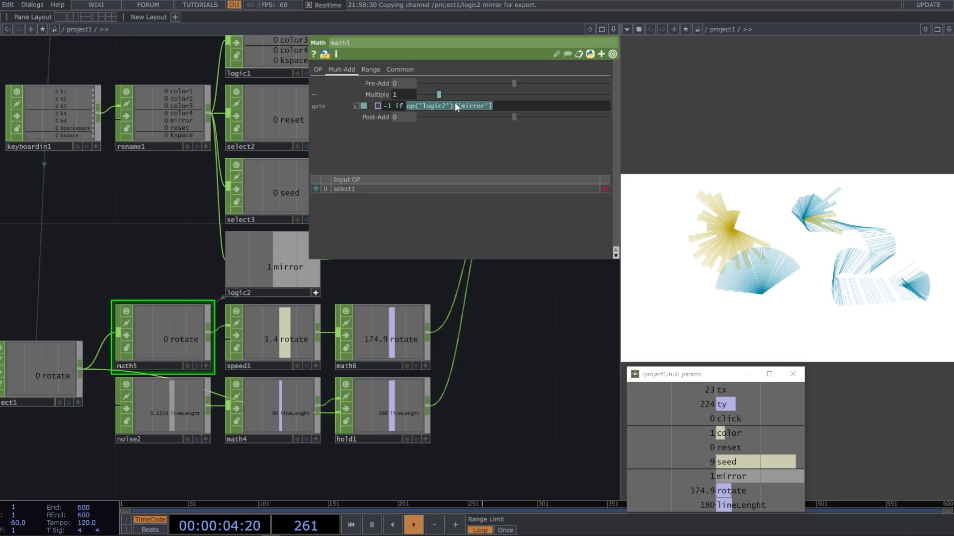
{"action": "mouse_move", "coordinate": [456, 101]}
{"action": "mouse_move", "coordinate": [403, 107]}
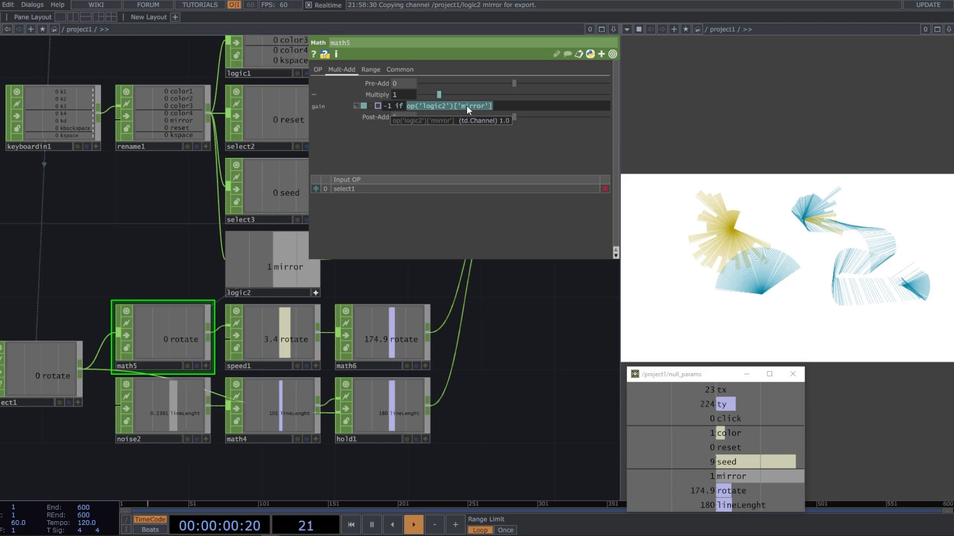
{"action": "left_click", "coordinate": [495, 106]}
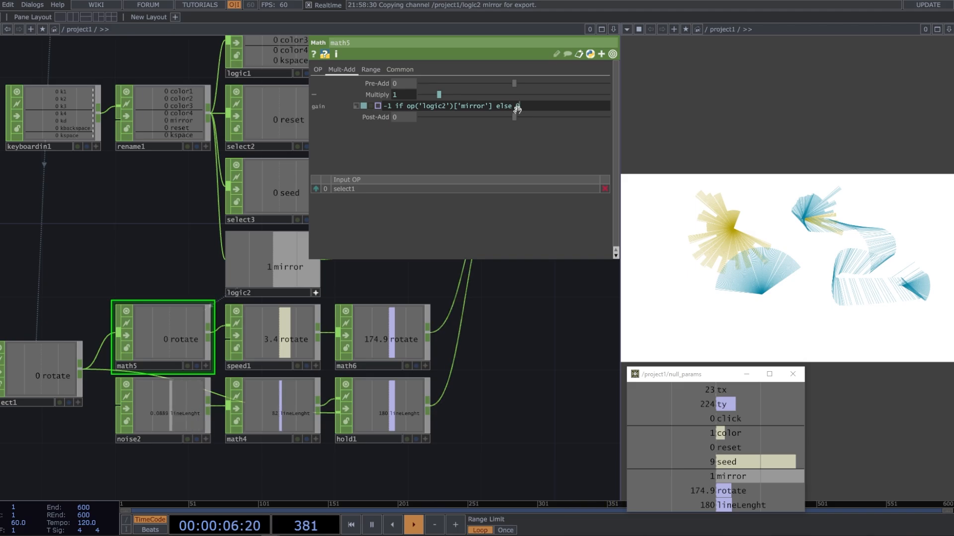
{"action": "key", "text": "Return"}
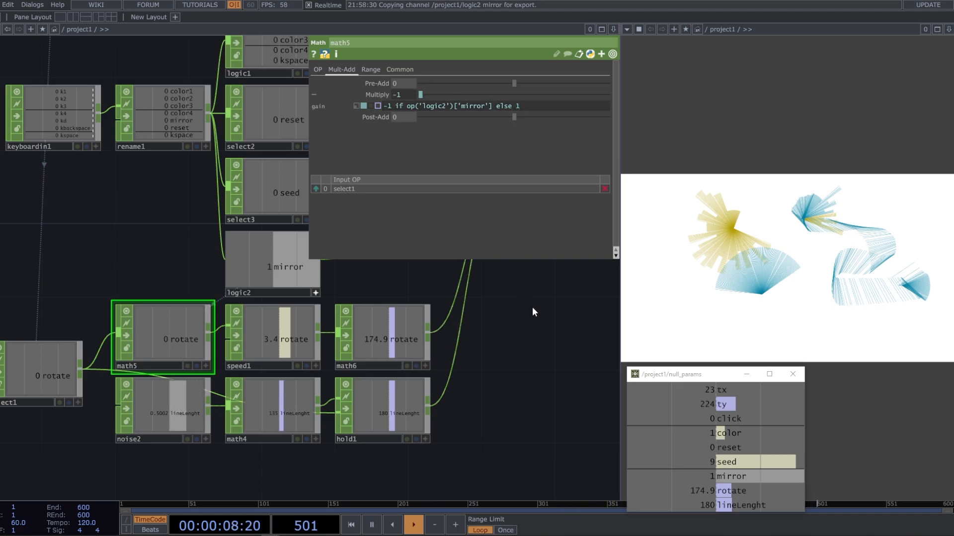
Test the rotation direction by drawing on the canvas with mirror on and toggling mirror off
{"action": "left_click", "coordinate": [714, 320]}
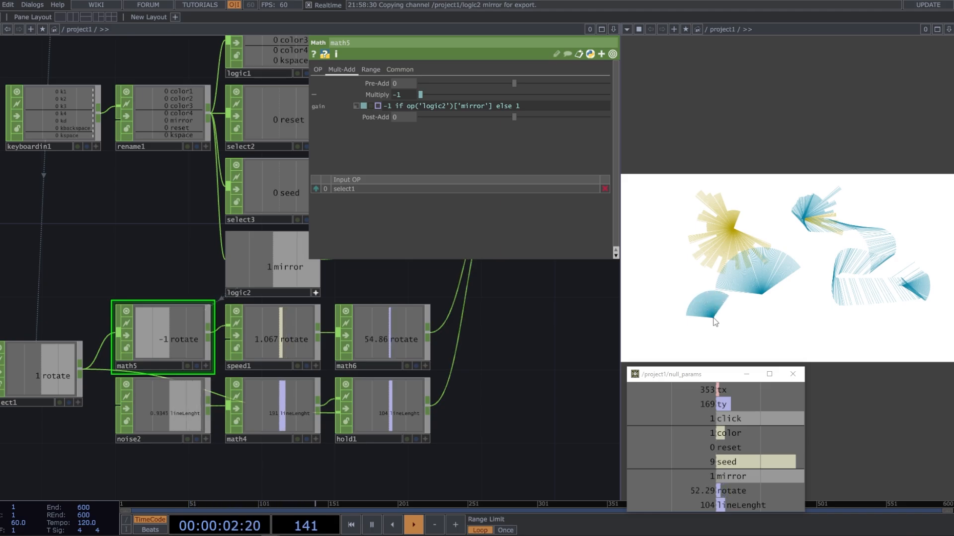
{"action": "left_click", "coordinate": [714, 319]}
{"action": "key", "text": "d"}
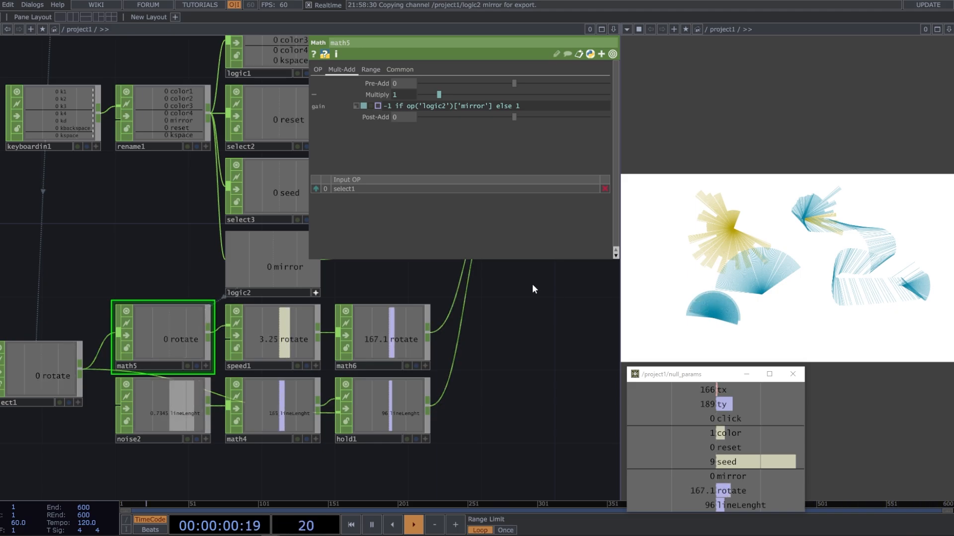
Reference null_params' mirror channel in both the X and Y Rotate parameters of transform1
{"action": "scroll", "coordinate": [360, 280], "scroll_direction": "down", "scroll_amount": 4}
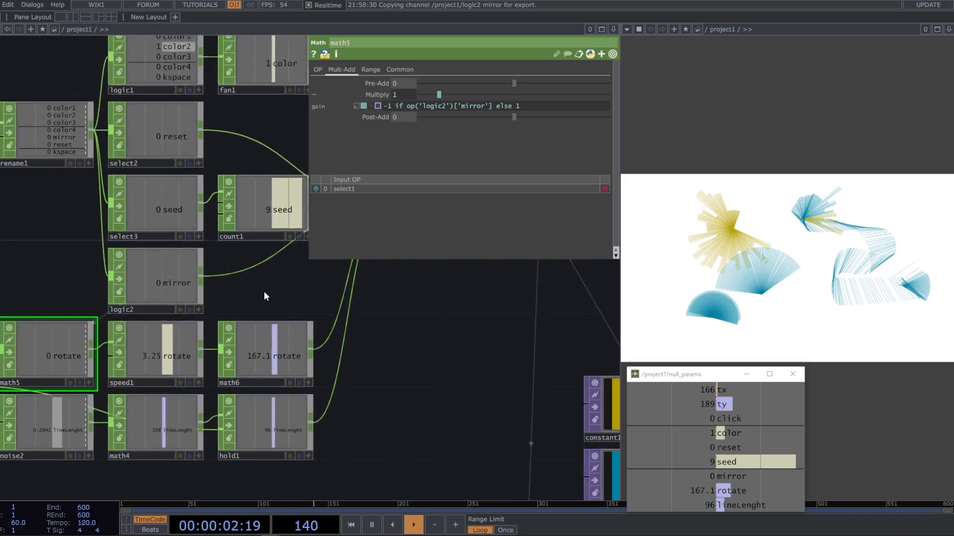
{"action": "left_click_drag", "start_coordinate": [342, 290], "coordinate": [222, 296]}
{"action": "scroll", "coordinate": [318, 285], "scroll_direction": "up", "scroll_amount": 6}
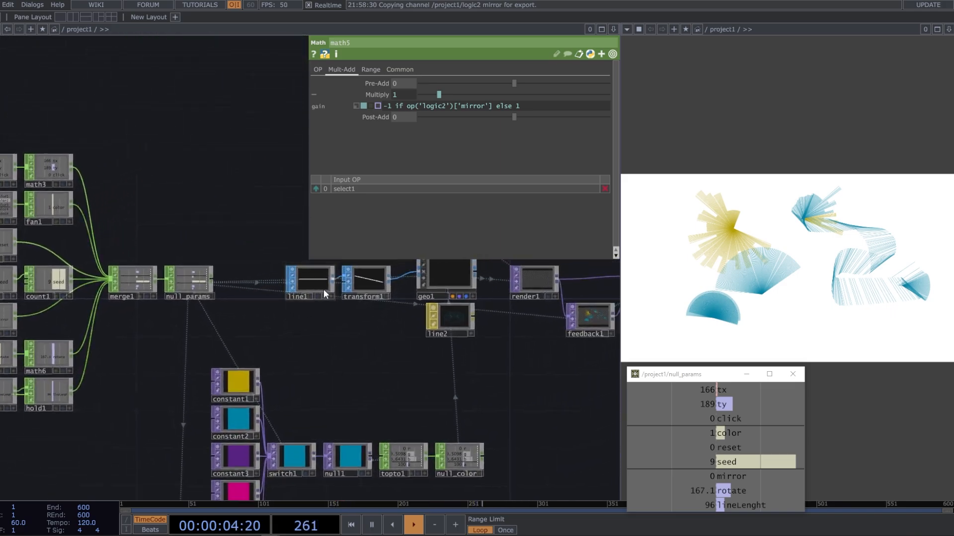
{"action": "left_click", "coordinate": [319, 287]}
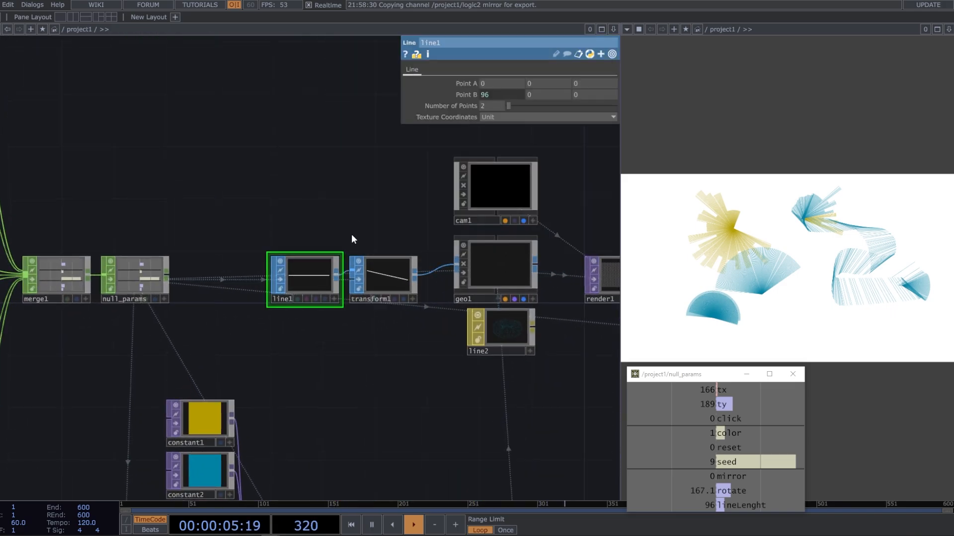
{"action": "left_click", "coordinate": [370, 290]}
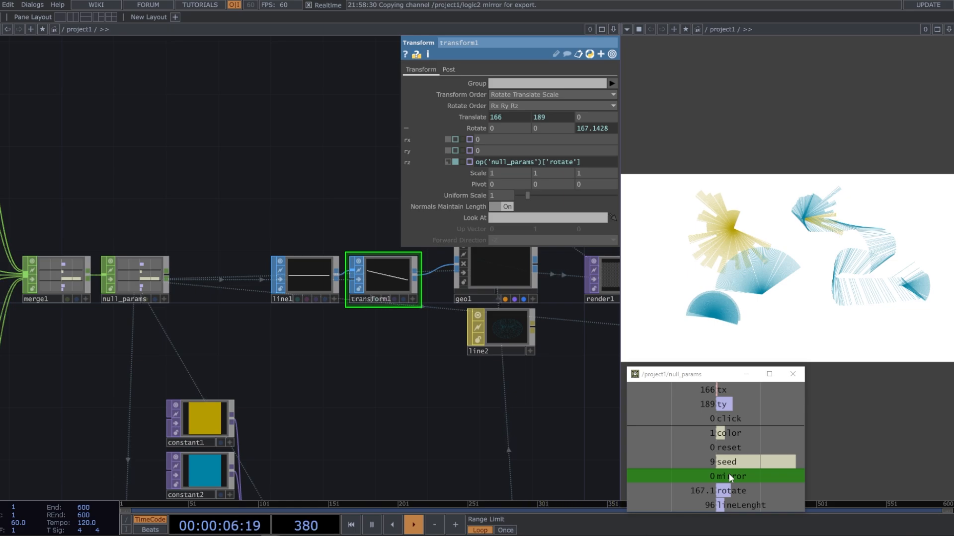
{"action": "left_click_drag", "start_coordinate": [730, 477], "coordinate": [497, 140]}
{"action": "left_click", "coordinate": [511, 141]}
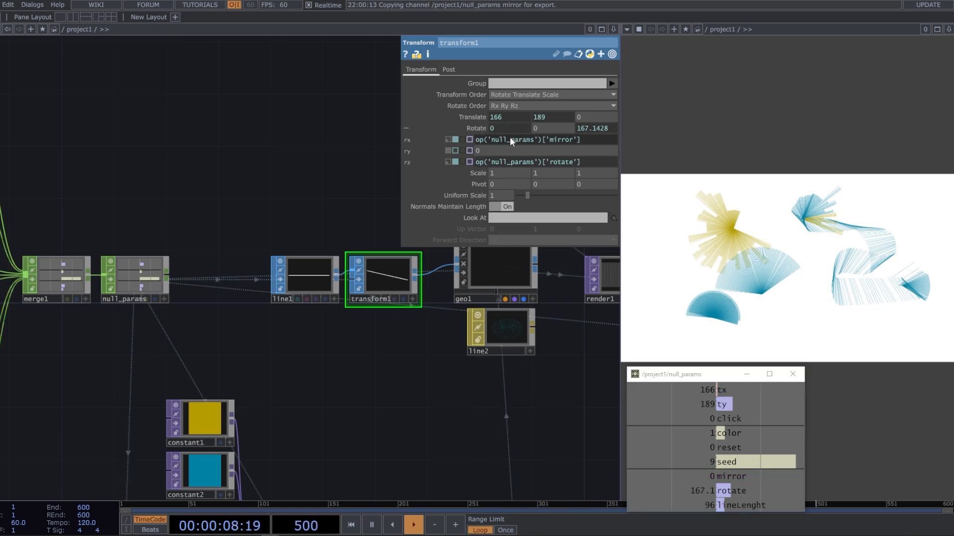
{"action": "left_click_drag", "start_coordinate": [743, 478], "coordinate": [537, 149]}
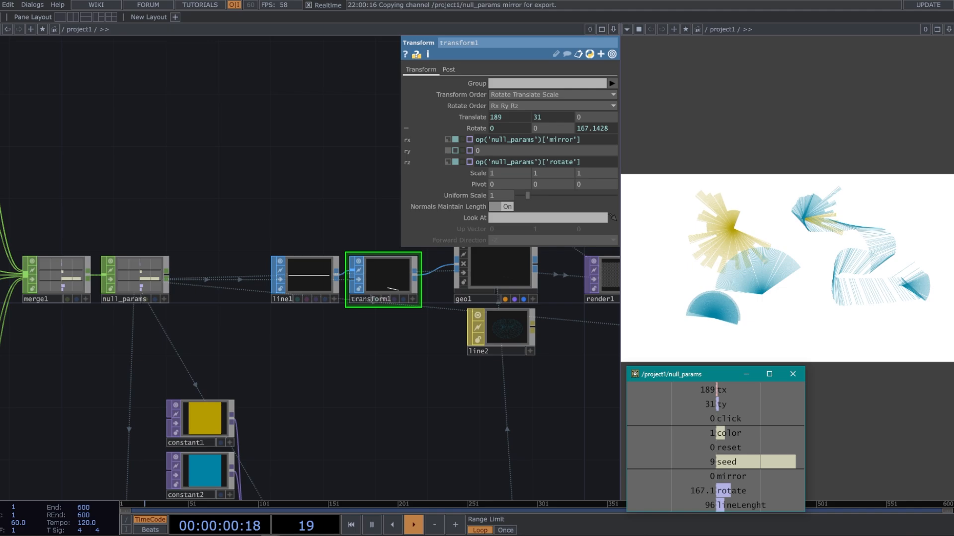
{"action": "left_click_drag", "start_coordinate": [533, 192], "coordinate": [503, 152]}
{"action": "left_click", "coordinate": [526, 148]}
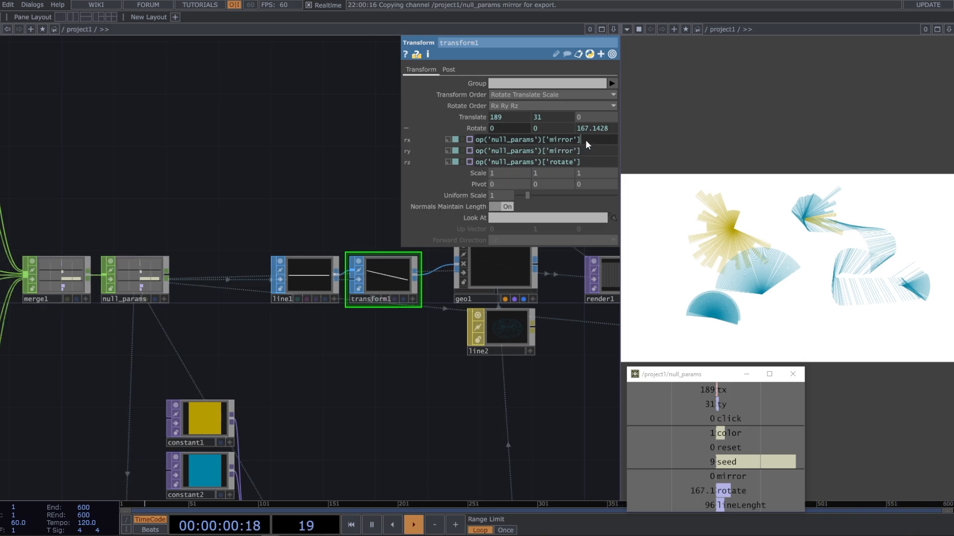
Multiply the mirror reference by -180 in transform1's X rotation and by 180 in its Y rotation
{"action": "mouse_move", "coordinate": [594, 157]}
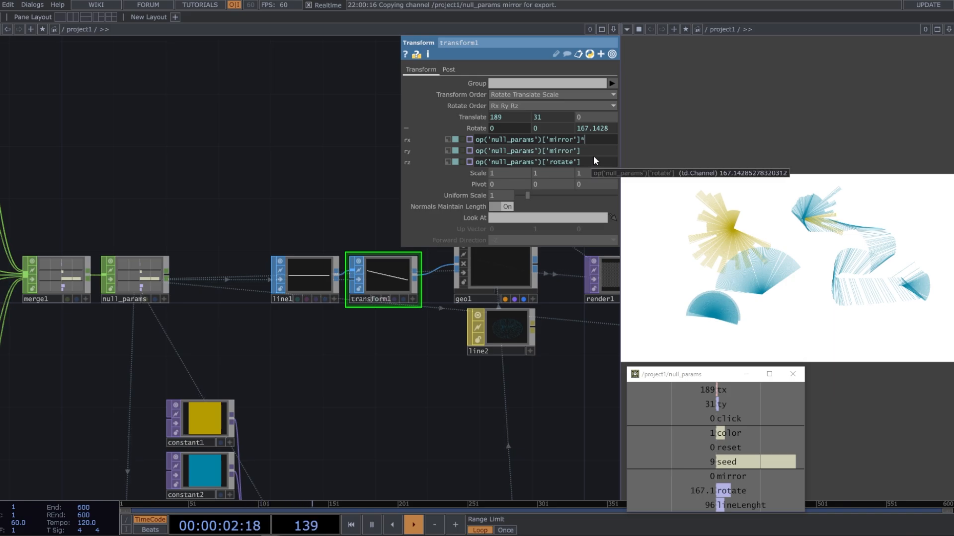
{"action": "type", "text": "80"}
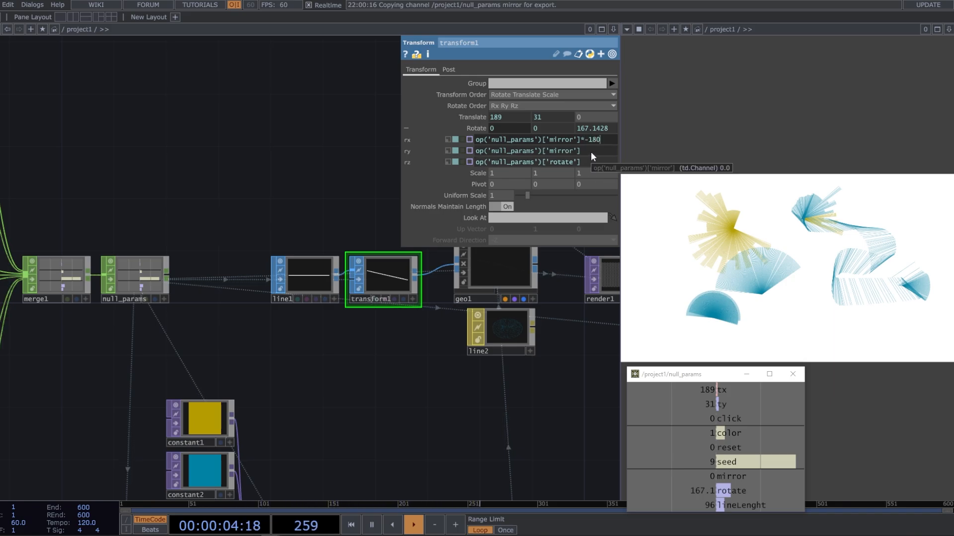
{"action": "left_click", "coordinate": [591, 151]}
{"action": "type", "text": "180"}
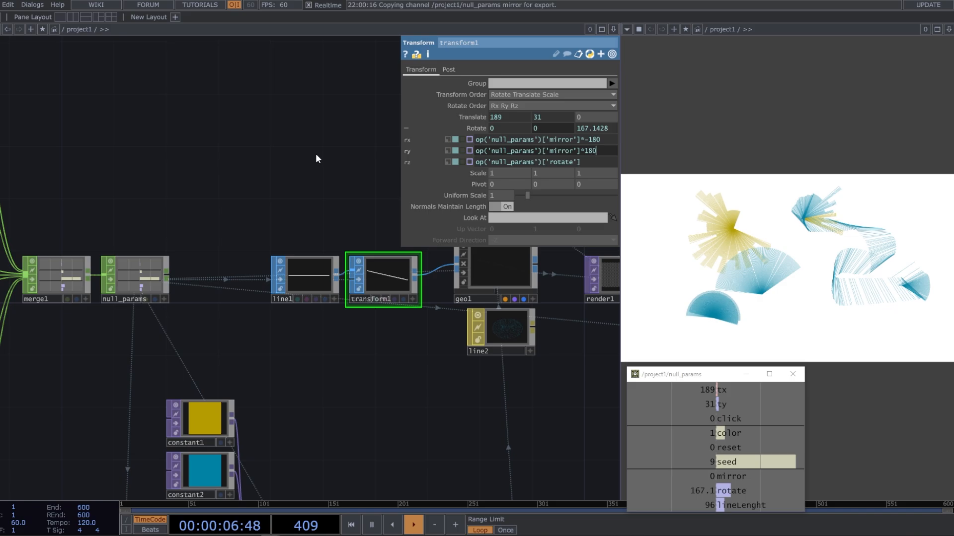
{"action": "key", "text": "Return"}
Test the mirrored rotation by drawing fans and strokes on the canvas, switching the brush to the third, purple color
{"action": "mouse_move", "coordinate": [668, 226]}
{"action": "left_mouse_down"}
{"action": "mouse_move", "coordinate": [668, 283]}
{"action": "mouse_move", "coordinate": [823, 312]}
{"action": "mouse_move", "coordinate": [836, 287]}
{"action": "mouse_move", "coordinate": [830, 275]}
{"action": "left_mouse_up"}
{"action": "scroll", "coordinate": [284, 337], "scroll_direction": "down", "scroll_amount": 3}
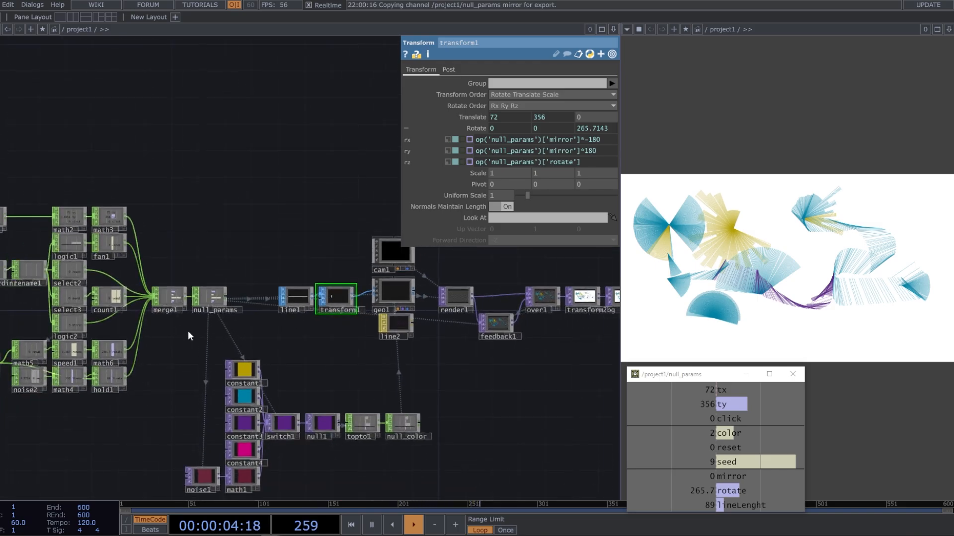
{"action": "left_click_drag", "start_coordinate": [189, 334], "coordinate": [288, 305]}
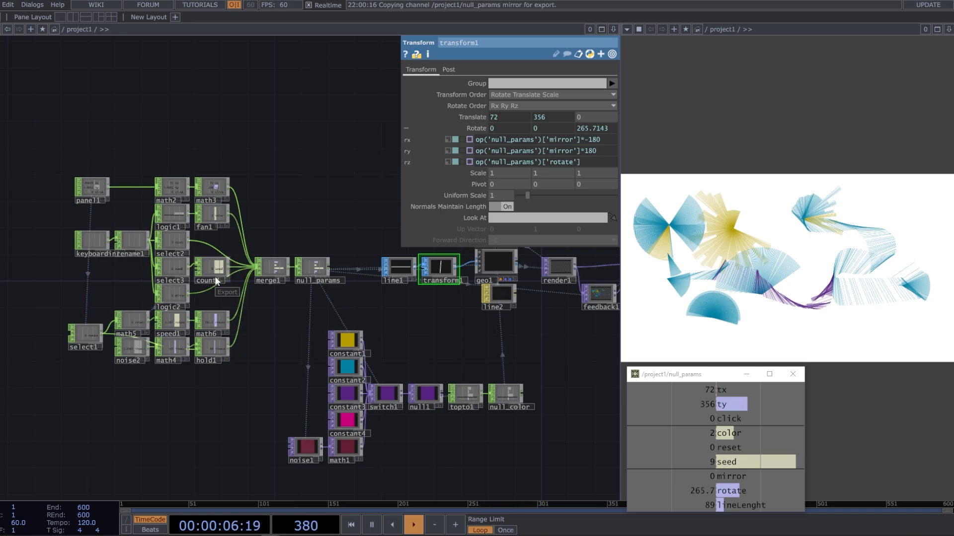
{"action": "mouse_move", "coordinate": [771, 217]}
{"action": "left_mouse_down"}
{"action": "mouse_move", "coordinate": [857, 208]}
{"action": "mouse_move", "coordinate": [889, 192]}
{"action": "left_mouse_up"}
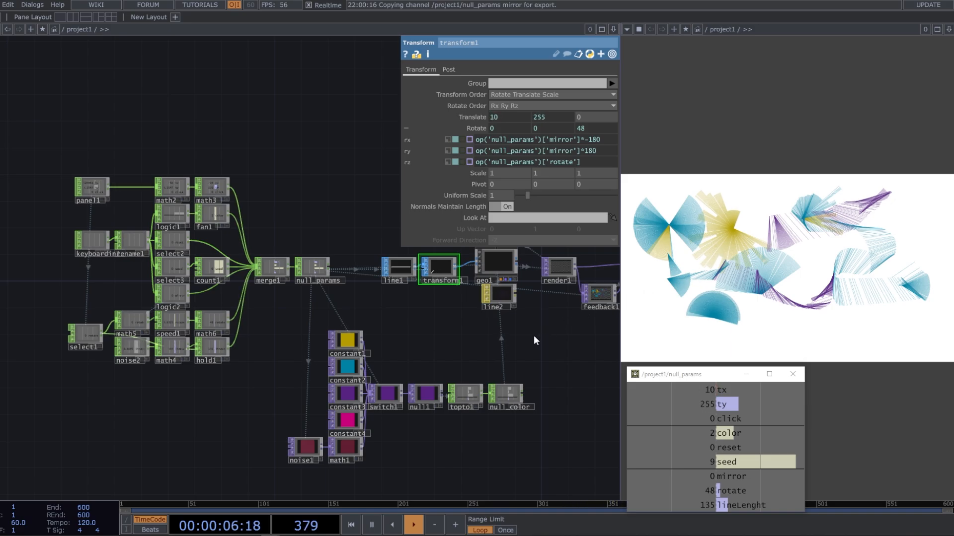
{"action": "left_click_drag", "start_coordinate": [537, 332], "coordinate": [511, 331]}
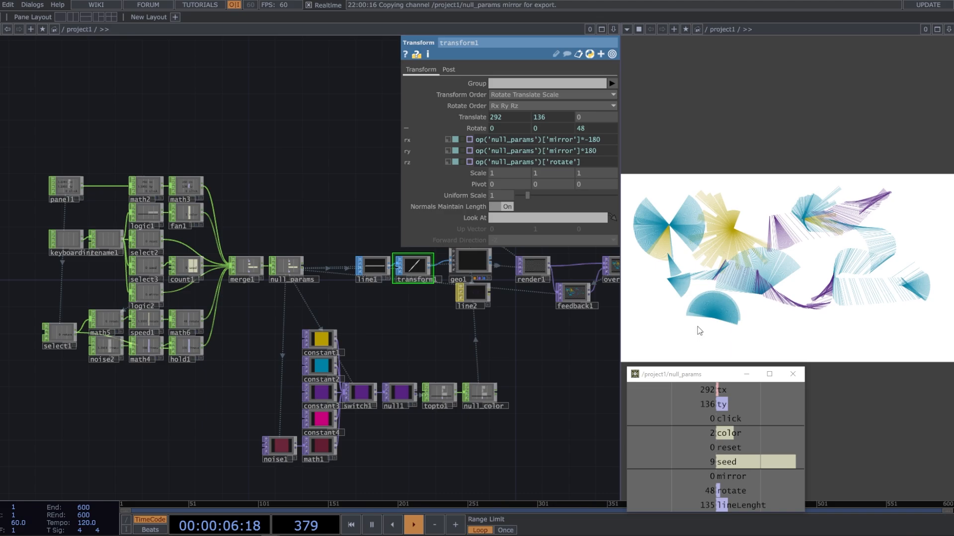
{"action": "left_click_drag", "start_coordinate": [753, 326], "coordinate": [755, 322]}
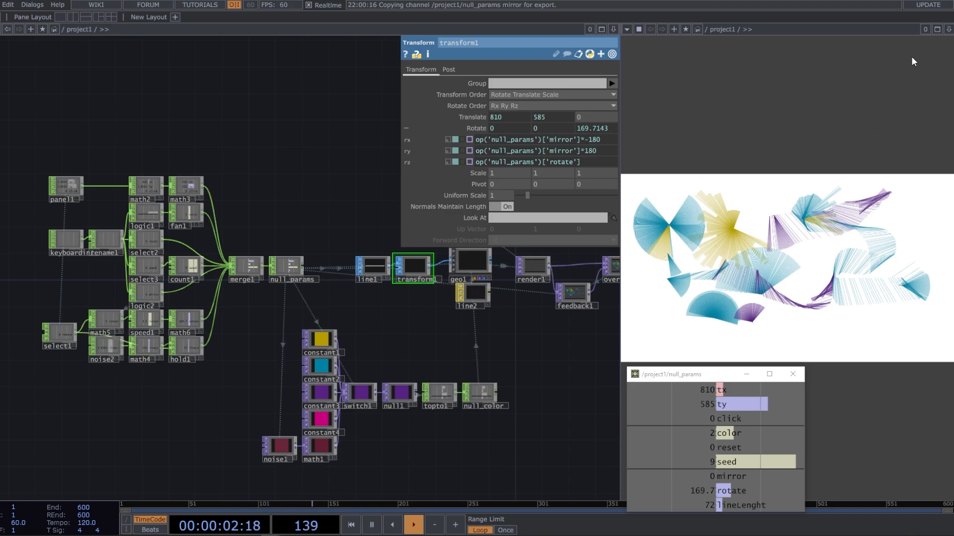
Draw more fans and strokes on the maximized canvas pane with varied colors and random seeds, and restore the split layout
{"action": "left_click", "coordinate": [936, 29]}
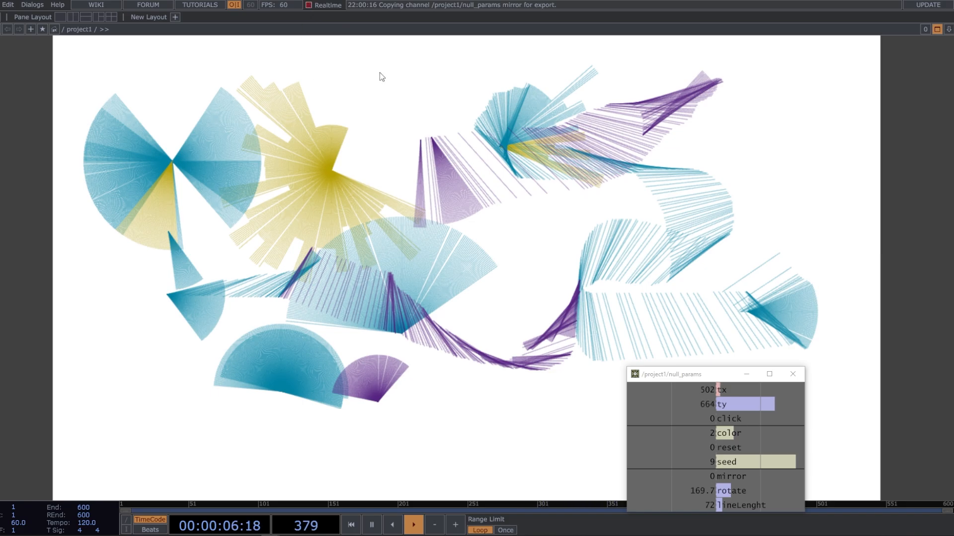
{"action": "left_click_drag", "start_coordinate": [396, 80], "coordinate": [399, 81]}
{"action": "left_click", "coordinate": [398, 80]}
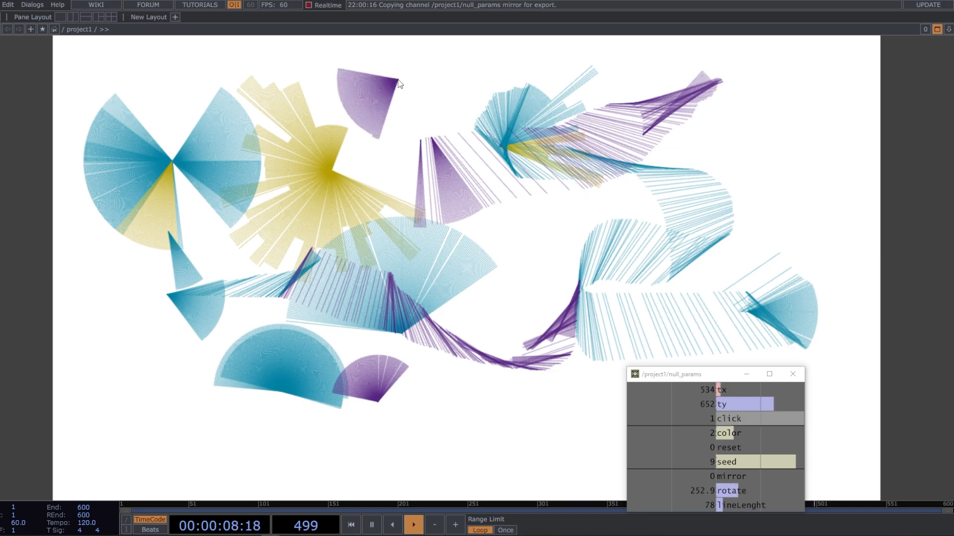
{"action": "left_click", "coordinate": [398, 80]}
{"action": "left_click", "coordinate": [398, 80]}
{"action": "left_click", "coordinate": [398, 80]}
{"action": "left_click", "coordinate": [398, 80]}
{"action": "left_click", "coordinate": [398, 80]}
{"action": "left_click", "coordinate": [398, 79]}
{"action": "left_click", "coordinate": [398, 80]}
{"action": "left_click_drag", "start_coordinate": [398, 80], "coordinate": [484, 85]}
{"action": "mouse_move", "coordinate": [609, 108]}
{"action": "left_mouse_down"}
{"action": "mouse_move", "coordinate": [786, 135]}
{"action": "mouse_move", "coordinate": [789, 150]}
{"action": "mouse_move", "coordinate": [743, 194]}
{"action": "mouse_move", "coordinate": [581, 220]}
{"action": "mouse_move", "coordinate": [492, 216]}
{"action": "mouse_move", "coordinate": [448, 243]}
{"action": "mouse_move", "coordinate": [582, 247]}
{"action": "mouse_move", "coordinate": [759, 235]}
{"action": "mouse_move", "coordinate": [770, 149]}
{"action": "mouse_move", "coordinate": [730, 143]}
{"action": "mouse_move", "coordinate": [628, 214]}
{"action": "mouse_move", "coordinate": [591, 255]}
{"action": "mouse_move", "coordinate": [553, 385]}
{"action": "mouse_move", "coordinate": [530, 395]}
{"action": "mouse_move", "coordinate": [322, 382]}
{"action": "mouse_move", "coordinate": [231, 355]}
{"action": "mouse_move", "coordinate": [201, 288]}
{"action": "mouse_move", "coordinate": [238, 119]}
{"action": "left_mouse_up"}
{"action": "left_click", "coordinate": [936, 28]}
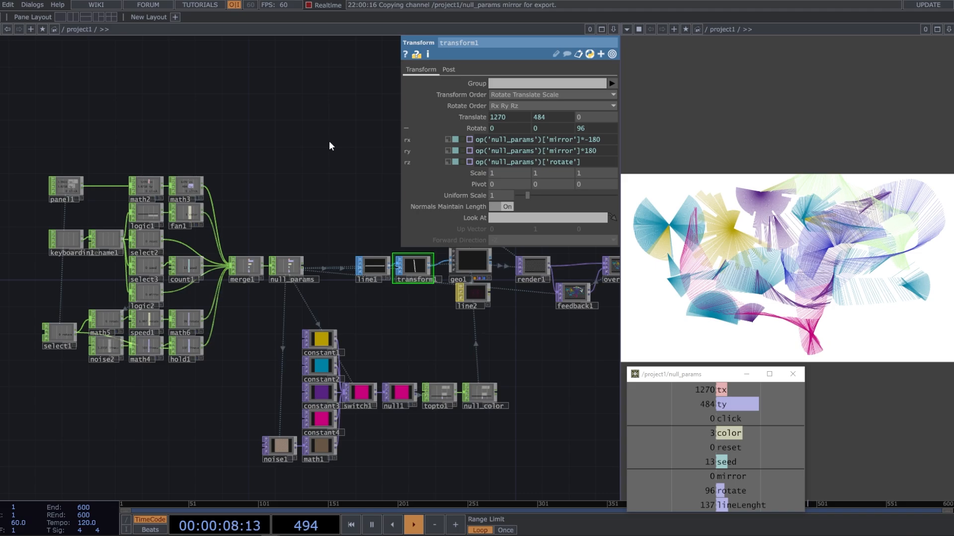
Hide the parameter window and draw a long sweeping magenta stroke along the lower part of the canvas
{"action": "key", "text": "p"}
{"action": "key", "text": "h"}
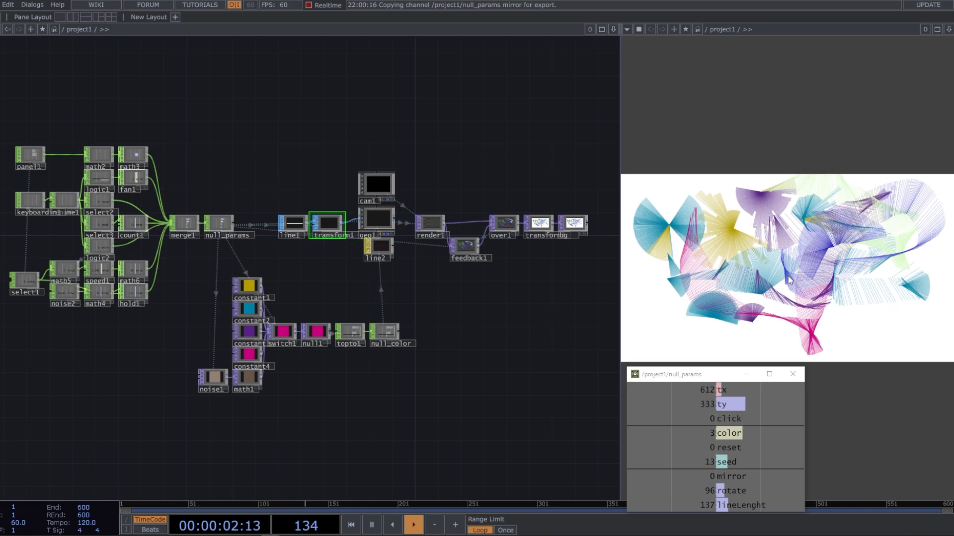
{"action": "mouse_move", "coordinate": [851, 305]}
{"action": "left_mouse_down"}
{"action": "mouse_move", "coordinate": [868, 332]}
{"action": "mouse_move", "coordinate": [897, 329]}
{"action": "mouse_move", "coordinate": [894, 258]}
{"action": "mouse_move", "coordinate": [840, 248]}
{"action": "mouse_move", "coordinate": [866, 293]}
{"action": "mouse_move", "coordinate": [894, 306]}
{"action": "mouse_move", "coordinate": [887, 332]}
{"action": "mouse_move", "coordinate": [686, 322]}
{"action": "left_mouse_up"}
{"action": "left_click_drag", "start_coordinate": [675, 323], "coordinate": [677, 322]}
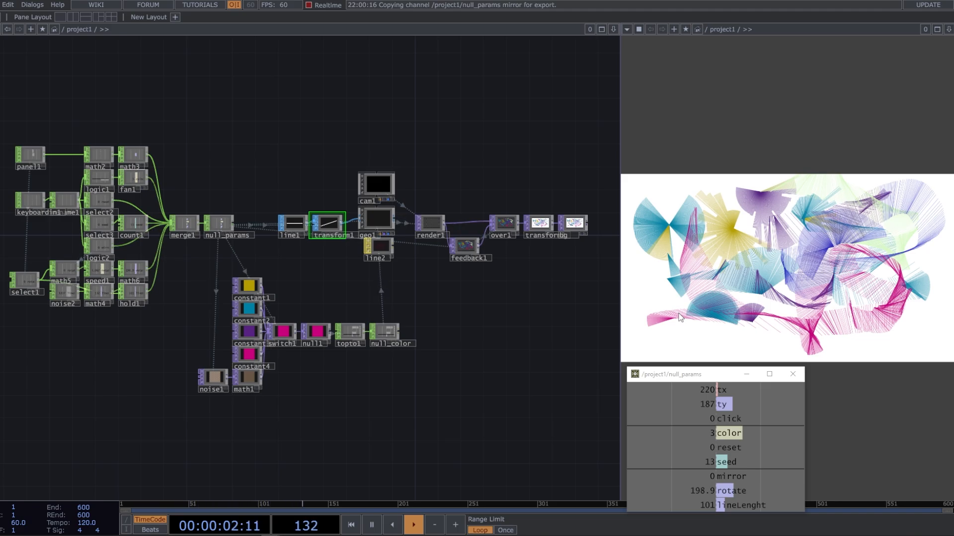
Close the floating null_params viewer and widen the canvas pane beside the network
{"action": "left_click", "coordinate": [802, 374]}
{"action": "left_click", "coordinate": [802, 371]}
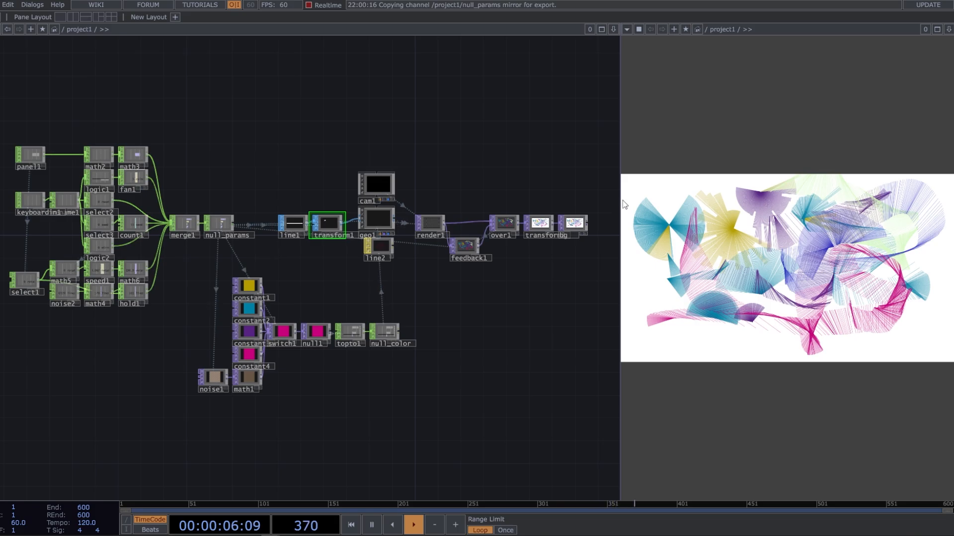
{"action": "left_click_drag", "start_coordinate": [620, 205], "coordinate": [552, 195]}
{"action": "left_click_drag", "start_coordinate": [552, 194], "coordinate": [549, 196]}
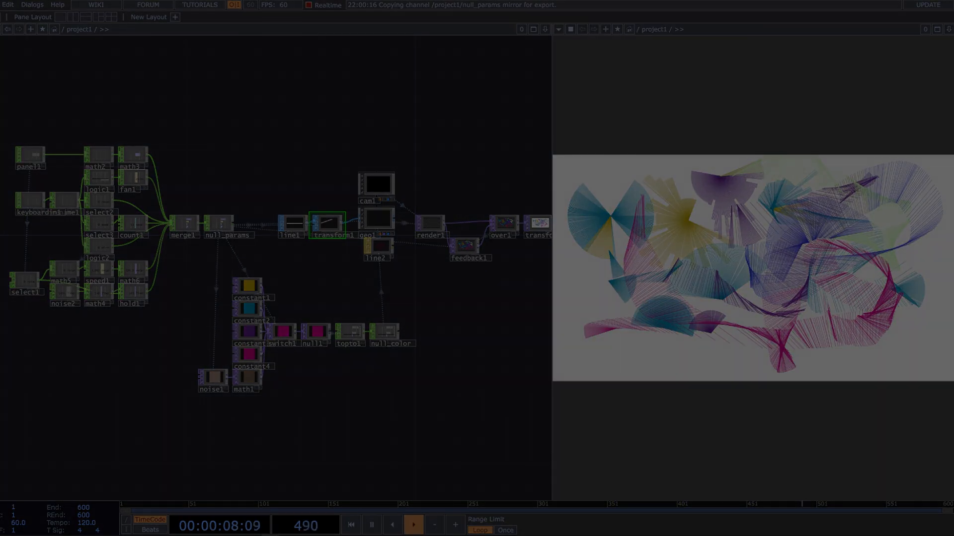